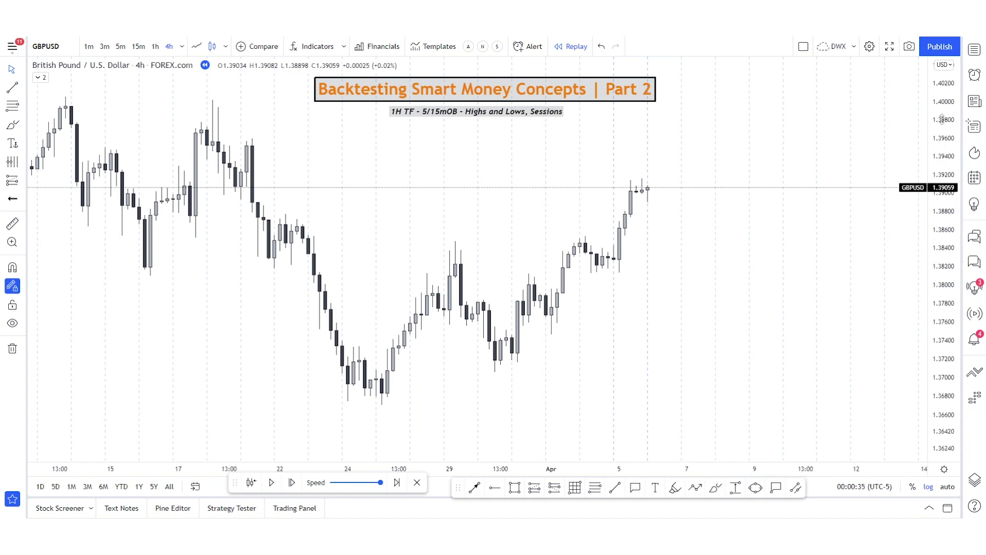
drag(746, 290, 744, 300)
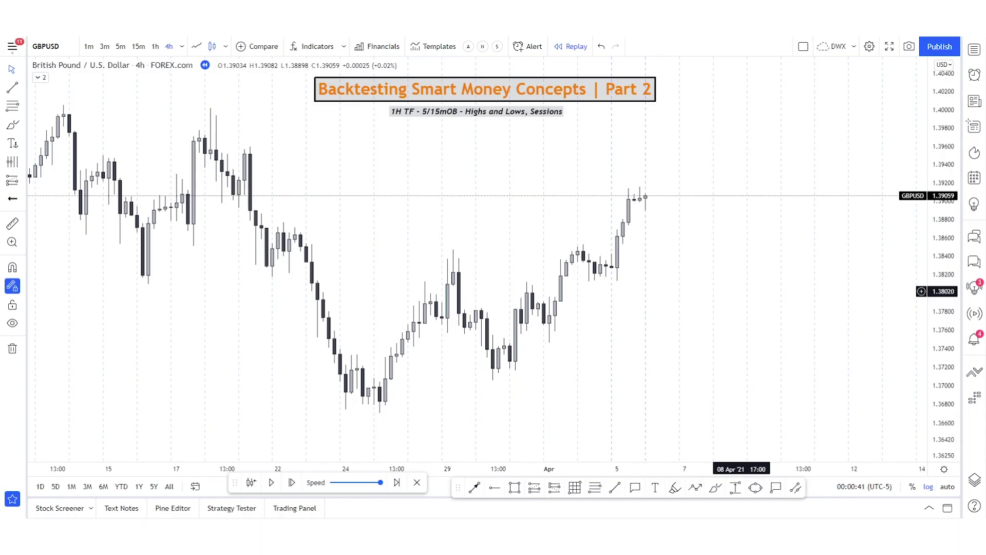
drag(529, 227, 419, 214)
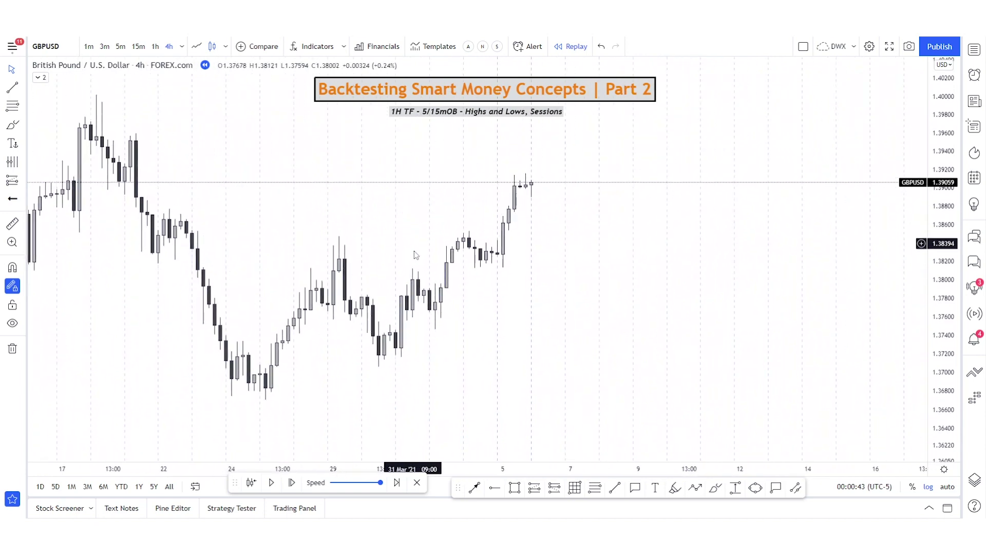
scroll(416, 254, down, 3)
drag(606, 288, 643, 356)
drag(845, 237, 619, 303)
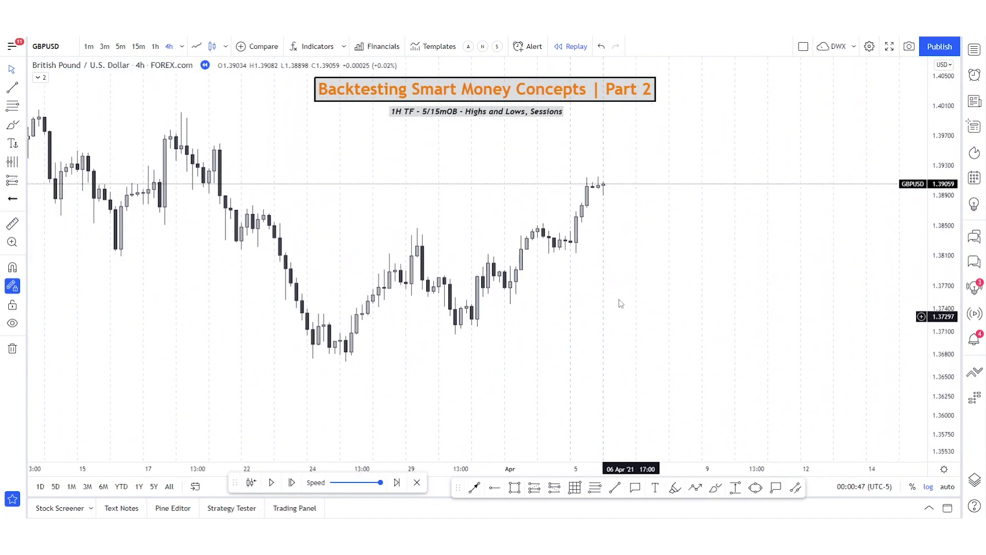
Set the chart's time zone to a UTC+2 location
click(868, 486)
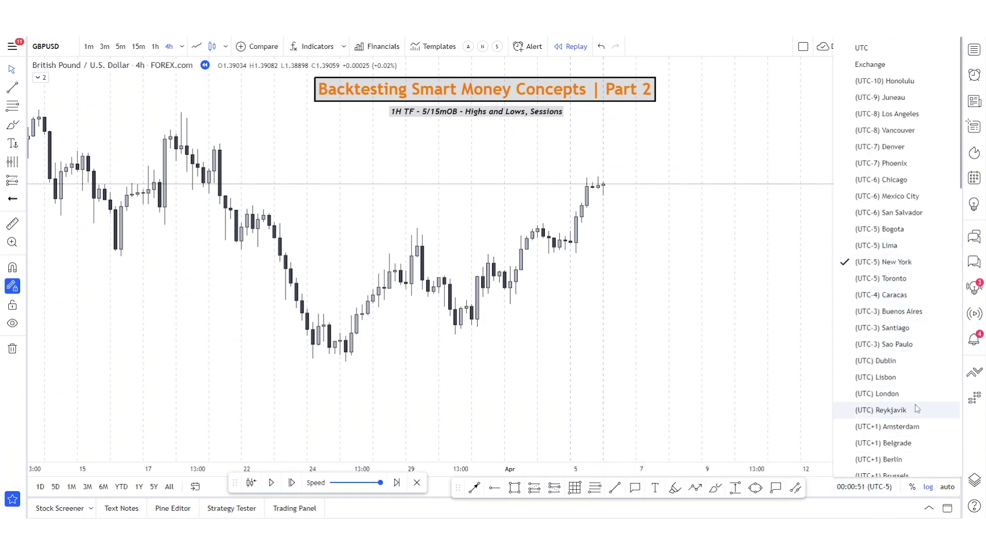
scroll(903, 411, down, 1)
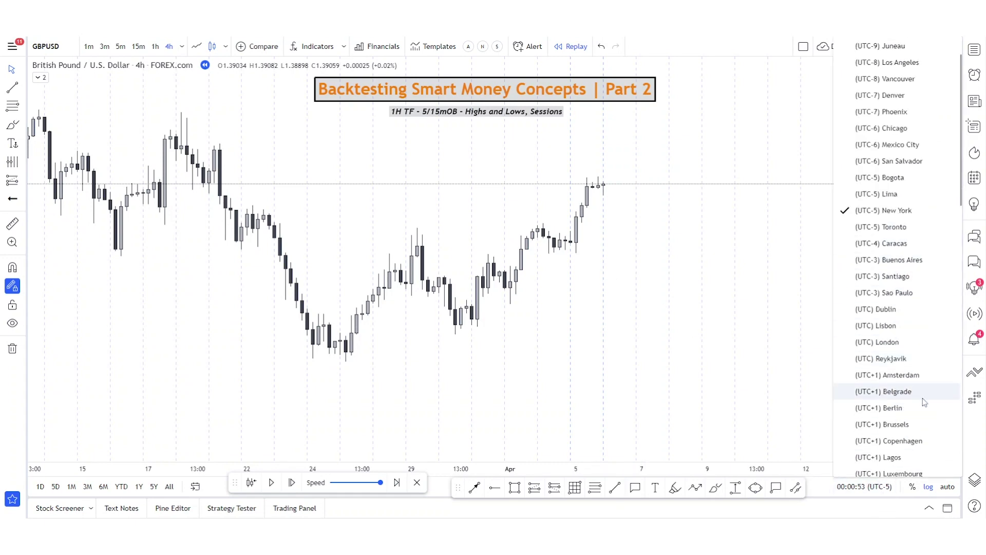
scroll(916, 409, down, 1)
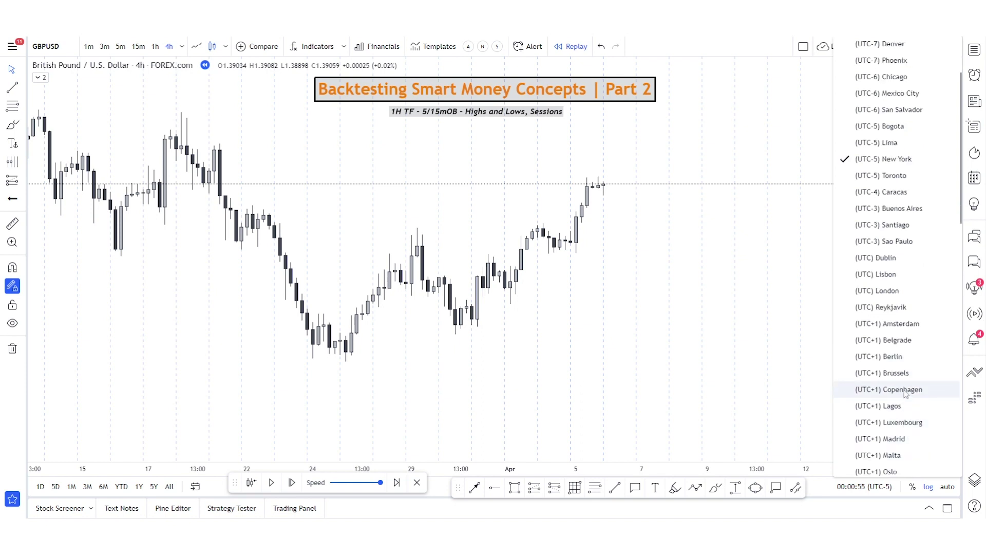
scroll(918, 457, down, 1)
scroll(920, 457, down, 3)
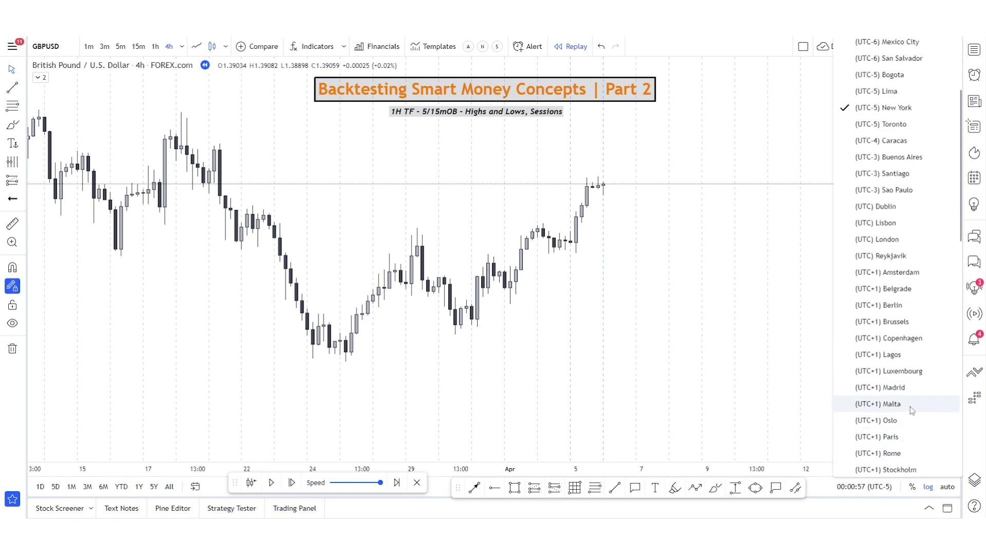
click(922, 395)
click(884, 486)
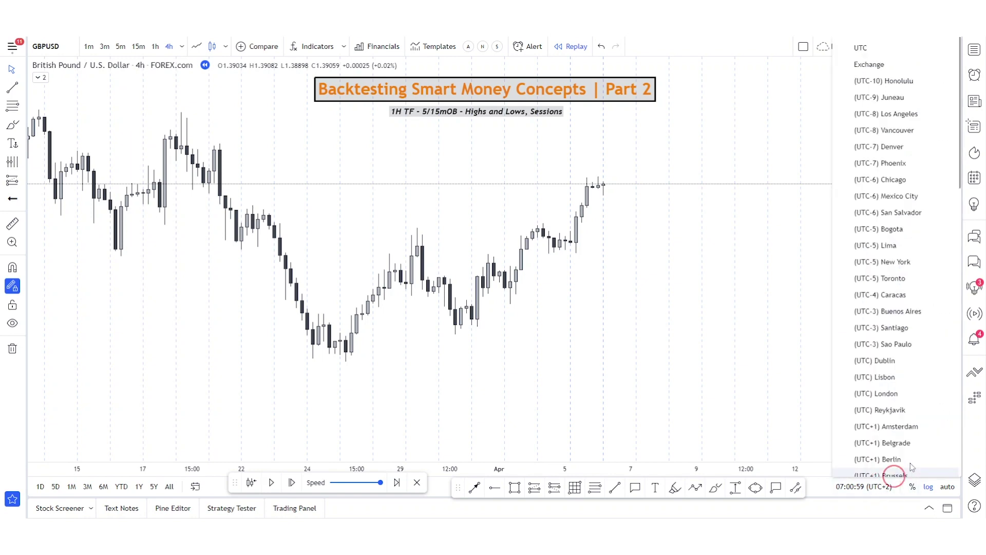
scroll(919, 424, down, 8)
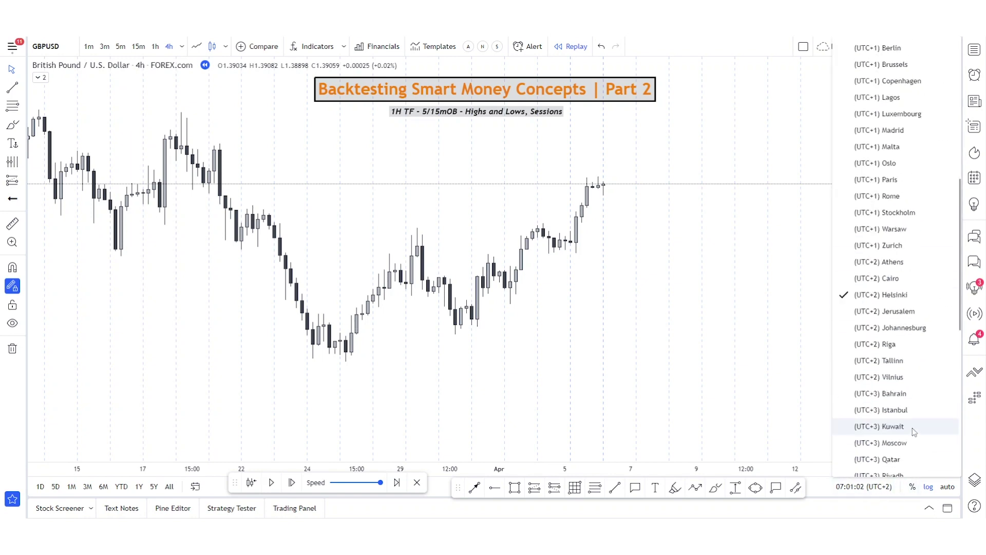
click(890, 282)
Examine the 4-hour GBPUSD price swings from early March up to the latest replay candle on 6 April
scroll(848, 346, up, 2)
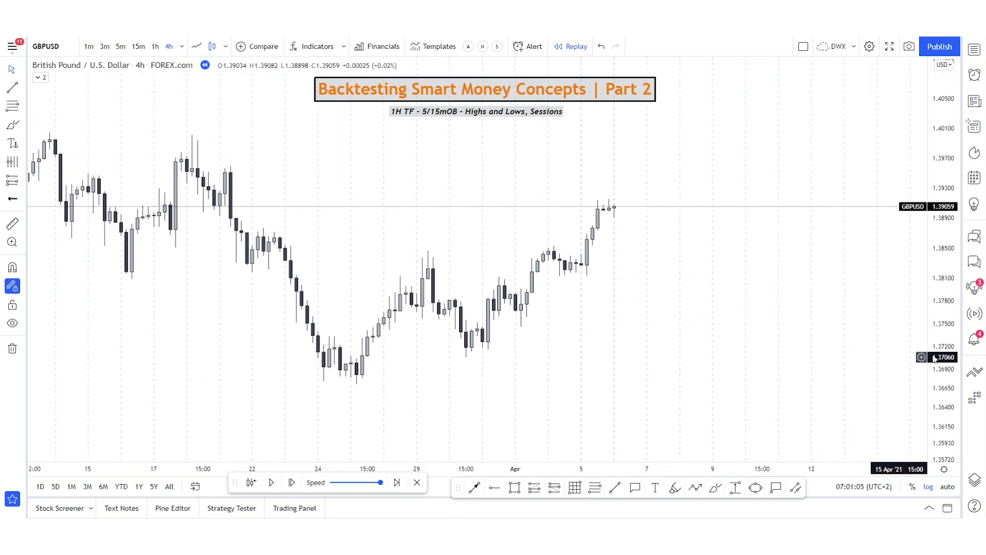
scroll(847, 283, up, 5)
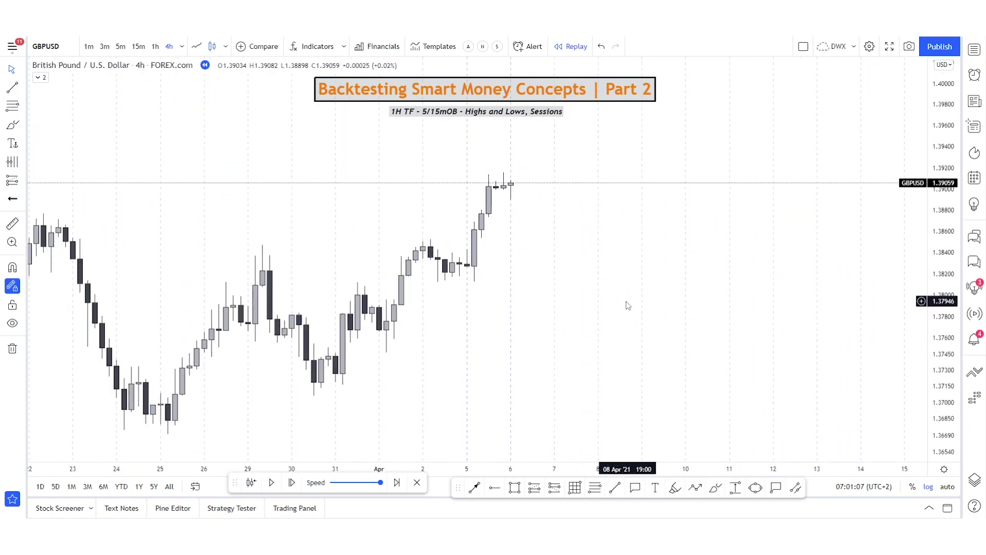
drag(505, 242, 648, 323)
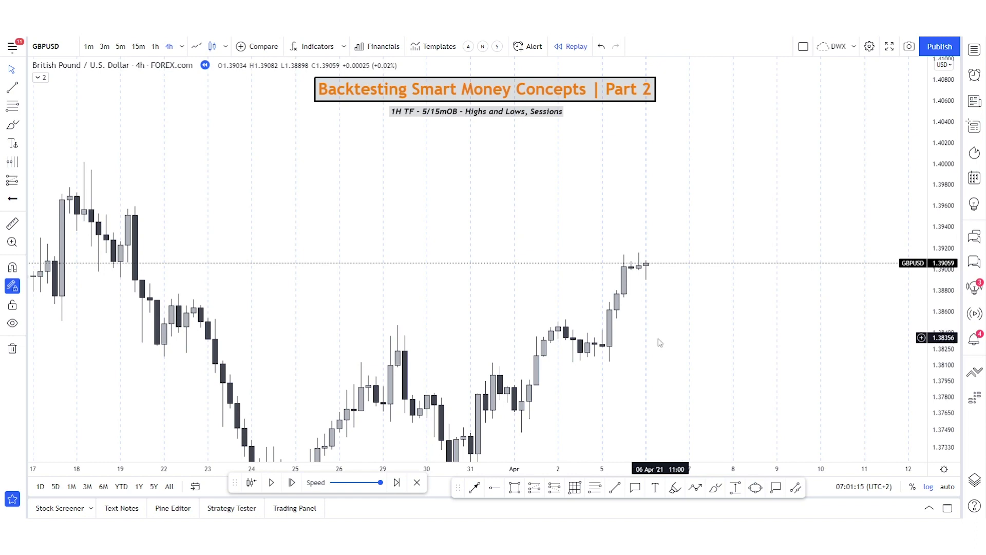
drag(942, 148, 933, 280)
scroll(811, 339, down, 2)
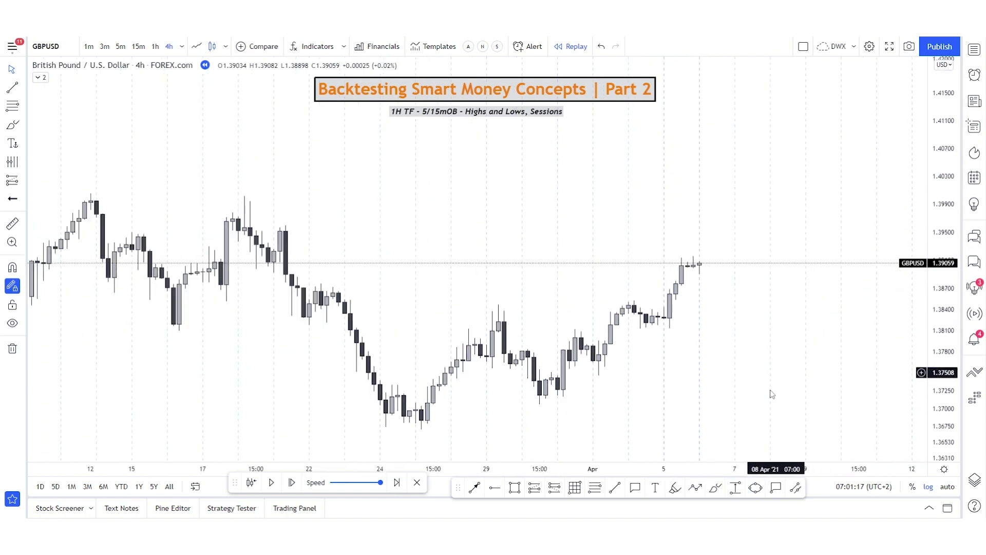
drag(709, 340, 647, 350)
scroll(647, 350, down, 2)
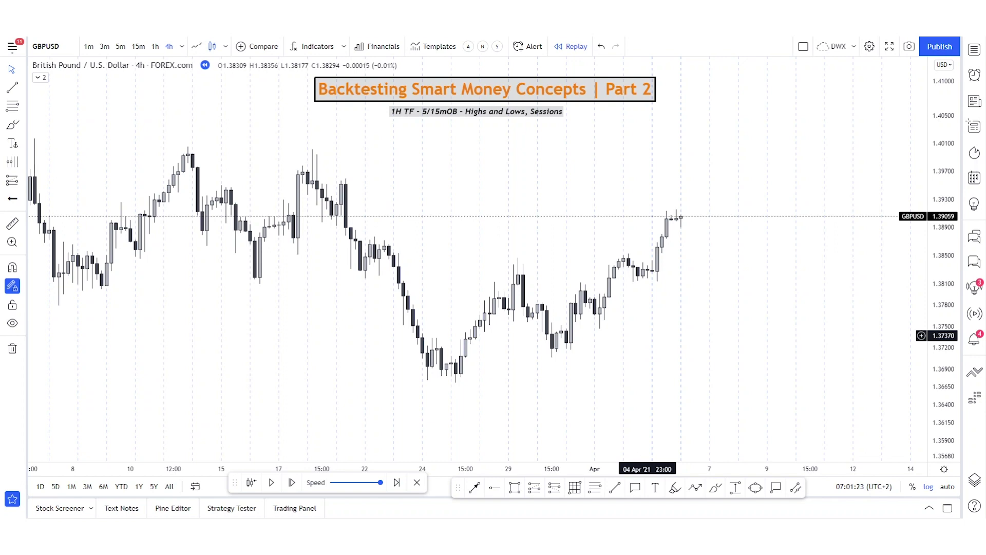
scroll(646, 331, up, 1)
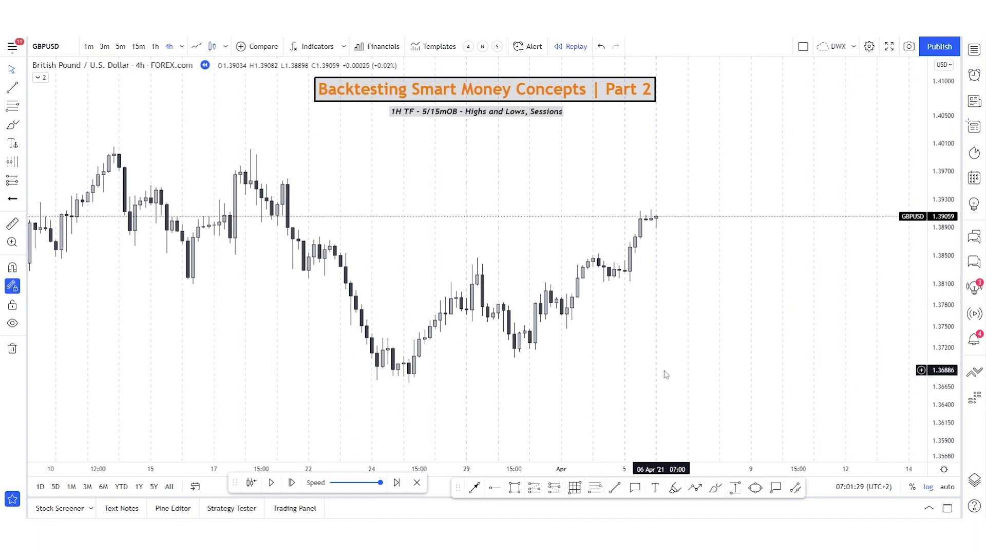
Draw a rectangle from the 19 March swing-high candle past the latest price, spanning about 1.3908 to 1.3960
drag(663, 371, 602, 374)
click(514, 488)
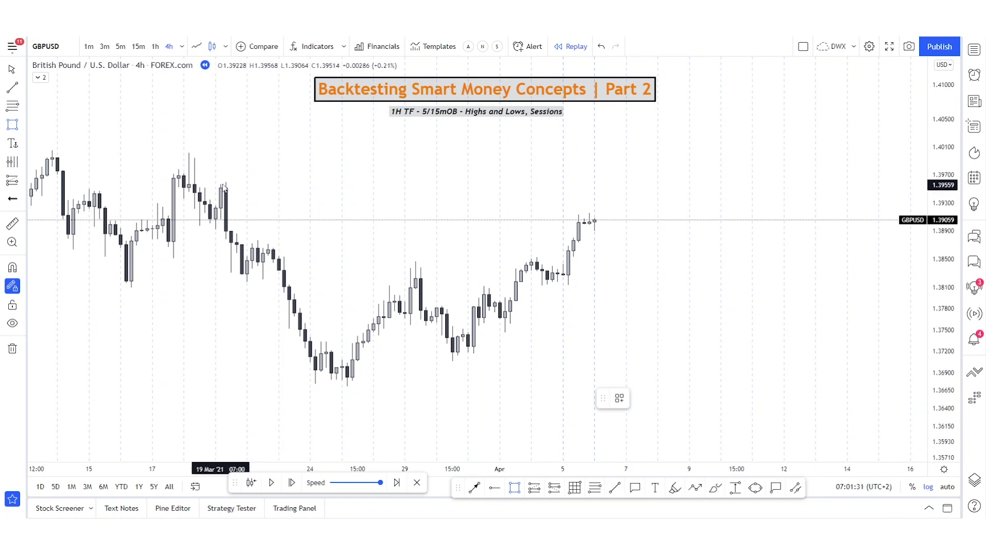
mouse_move(221, 183)
mouse_down()
mouse_move(357, 184)
mouse_move(706, 215)
mouse_up()
click(710, 218)
drag(635, 241, 621, 234)
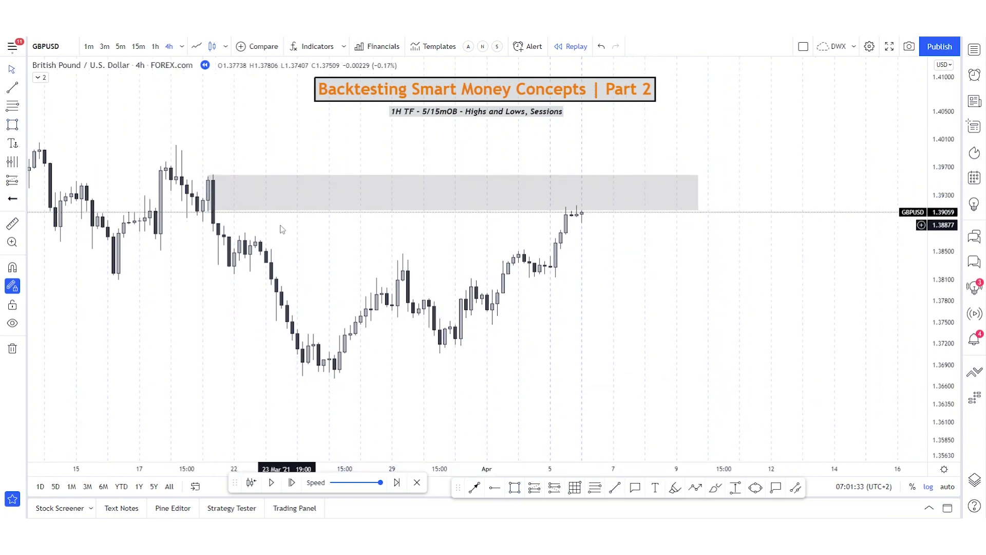
Draw a horizontal trend line at about 1.3810 along the mid-March swing low, extending to the candle that breaks it
drag(257, 251, 539, 277)
scroll(581, 268, down, 3)
drag(683, 310, 510, 296)
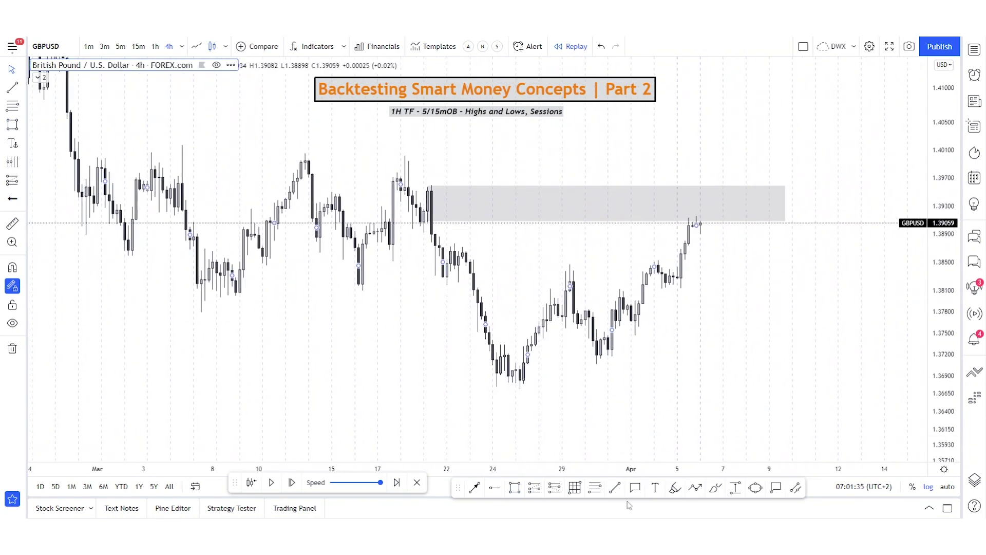
click(615, 488)
drag(320, 291, 475, 291)
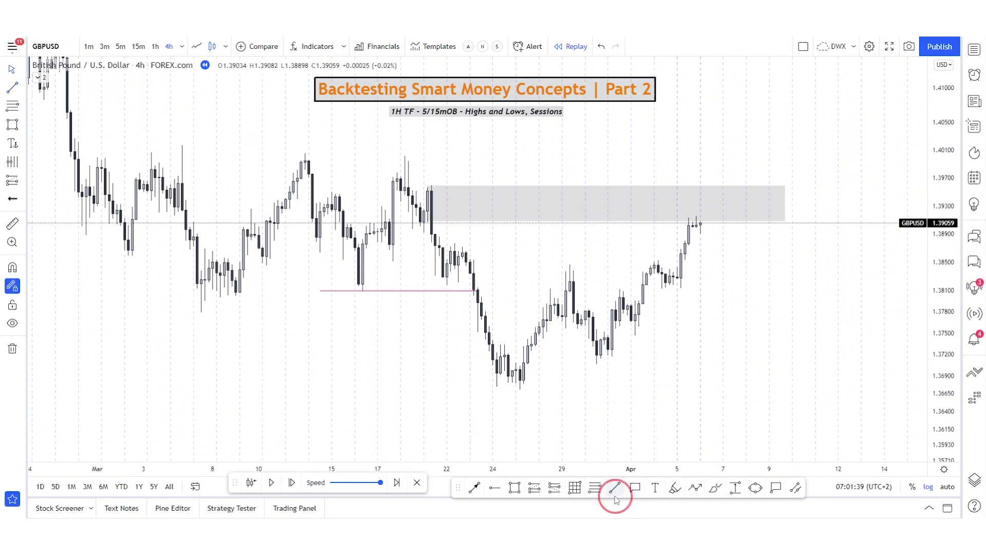
Draw a short horizontal trend line at about 1.3848 just above the late-March swing high
click(615, 496)
click(531, 263)
shift+click(601, 250)
drag(637, 242, 624, 247)
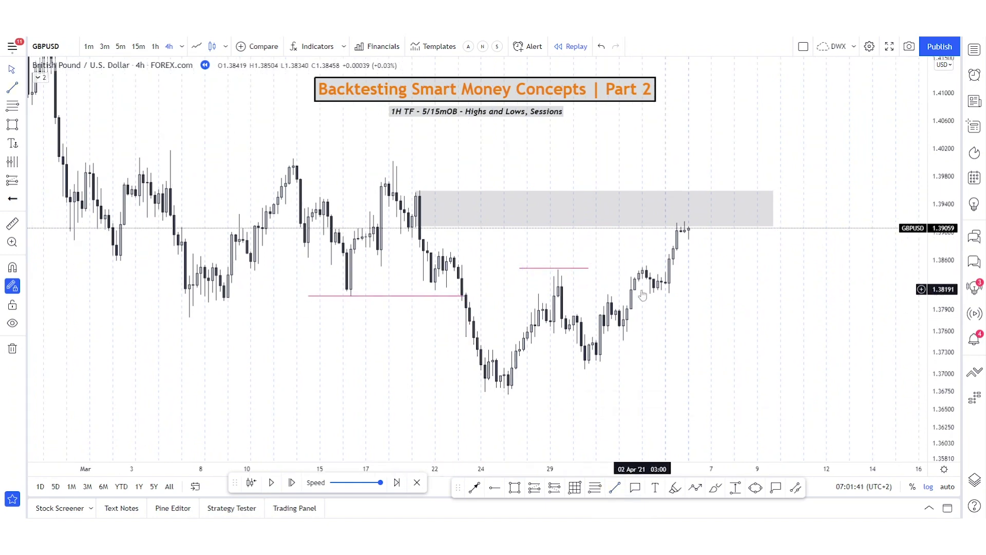
drag(665, 299, 618, 301)
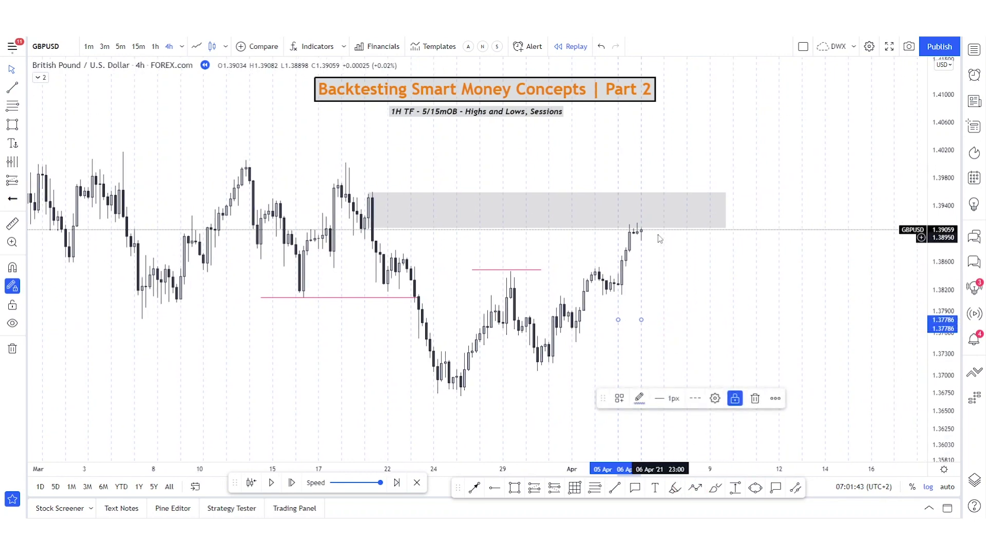
Sketch a brush circle at the grey zone's lower edge near the latest candles, with a stroke showing a move down
click(715, 487)
drag(648, 213, 673, 280)
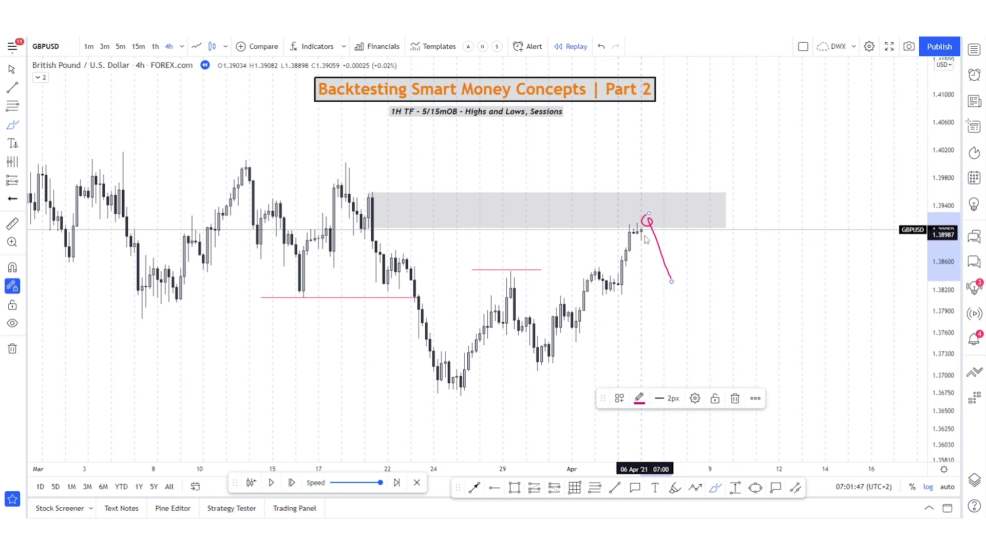
mouse_move(646, 234)
mouse_down()
mouse_move(653, 203)
mouse_move(632, 223)
mouse_move(657, 201)
mouse_up()
click(665, 257)
Undo the brush strokes around the latest candles and leave the Brush tool
key(ctrl+z)
key(ctrl+z)
key(ctrl+z)
key(ctrl+z)
key(ctrl+z)
key(ctrl+z)
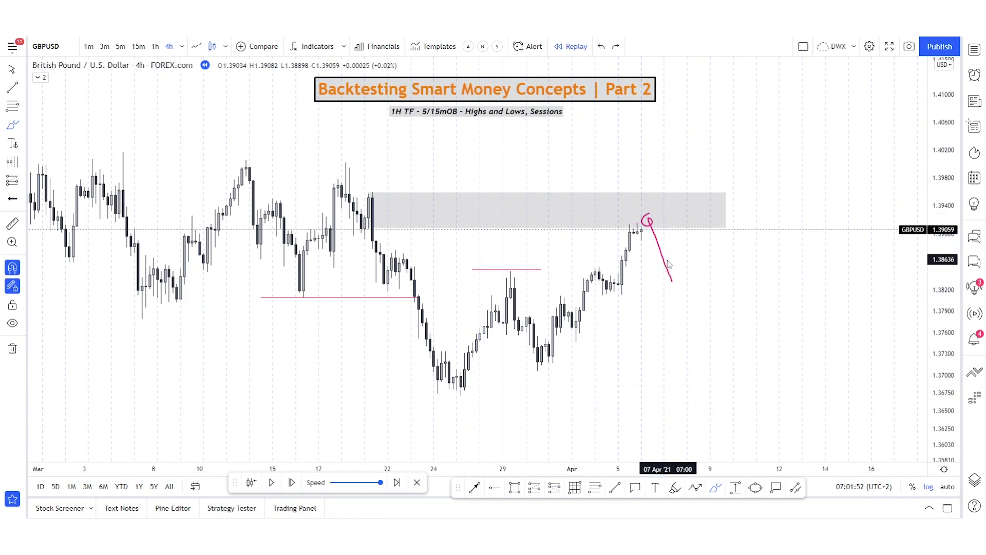
key(Escape)
Change the chart interval to 60 minutes and frame the latest candles at the grey zone's lower edge
drag(711, 268, 699, 269)
text(60)
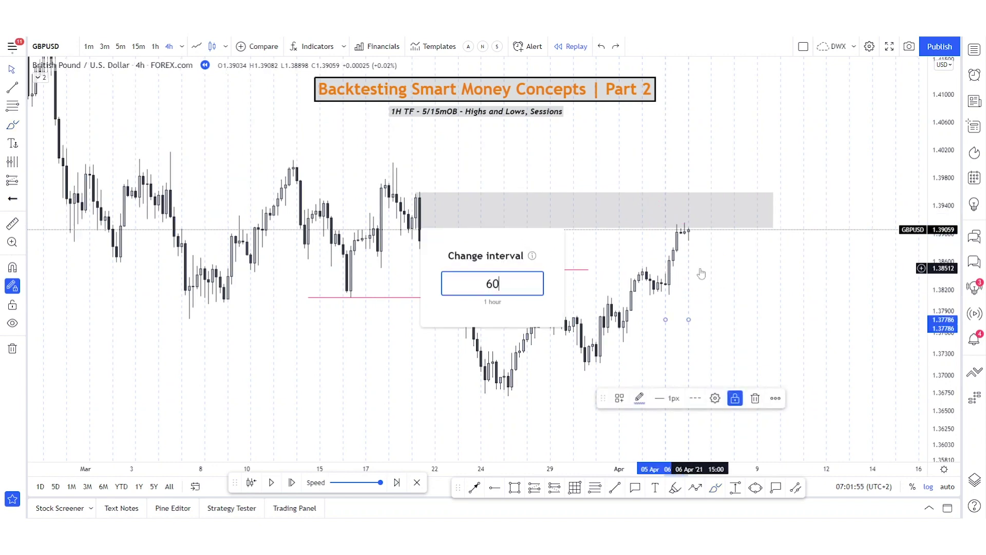
key(Return)
drag(951, 379, 880, 145)
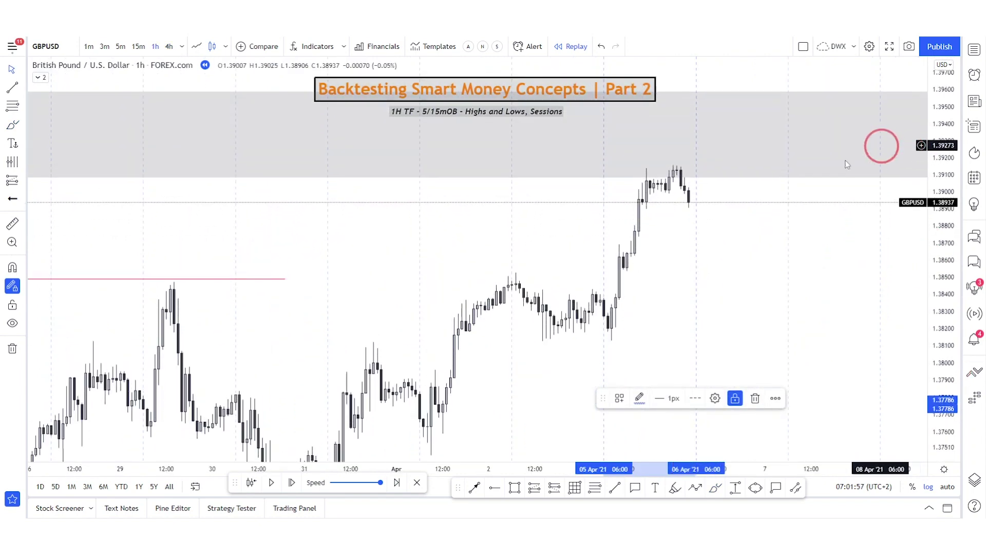
scroll(772, 267, up, 4)
drag(957, 321, 914, 179)
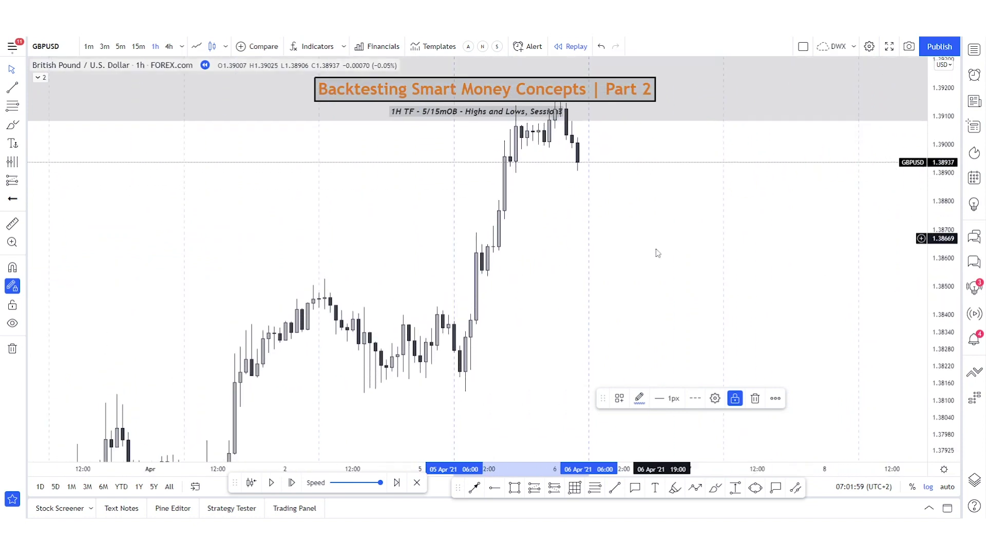
mouse_move(664, 213)
mouse_down()
mouse_move(581, 254)
mouse_move(582, 285)
mouse_up()
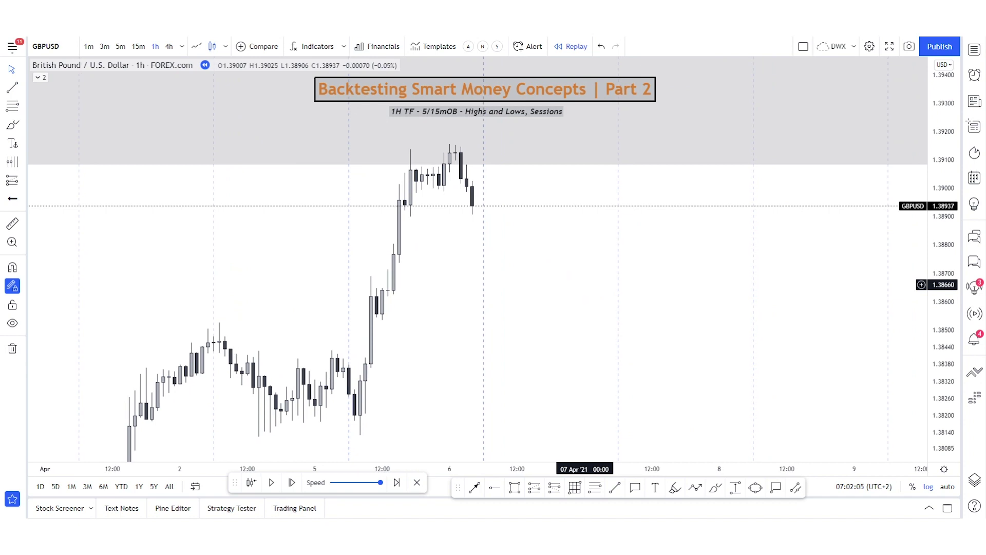
drag(579, 249, 579, 272)
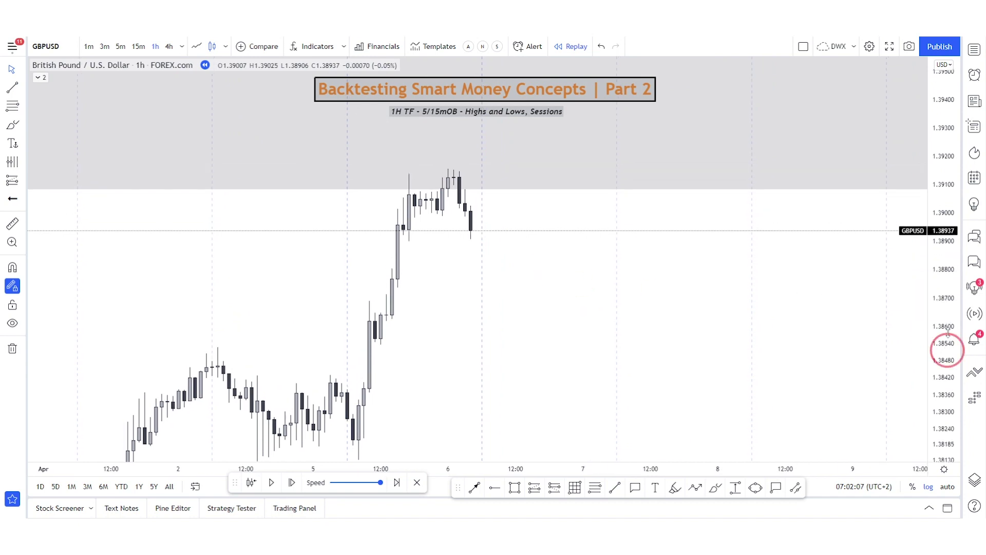
Draw a rectangle from the 6 April 01:00 candle to 23:00, spanning 1.39088 to 1.39162
drag(949, 349, 929, 303)
scroll(462, 267, up, 3)
drag(381, 270, 494, 331)
drag(552, 411, 519, 381)
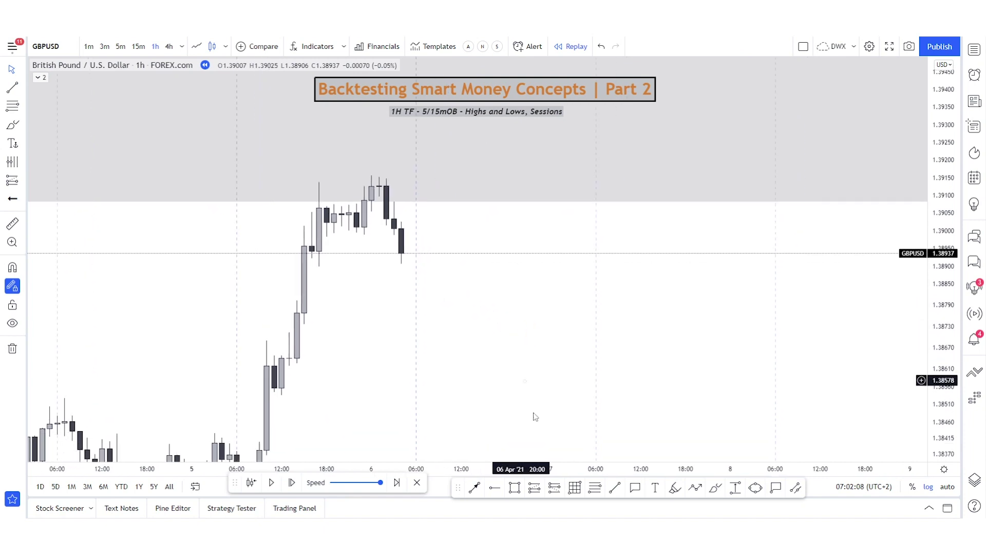
click(514, 487)
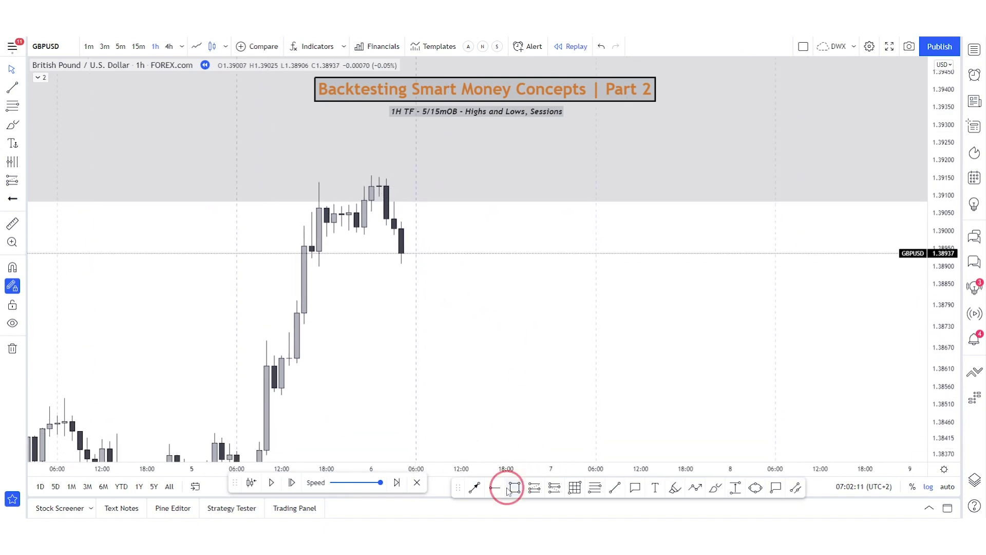
drag(379, 173, 544, 199)
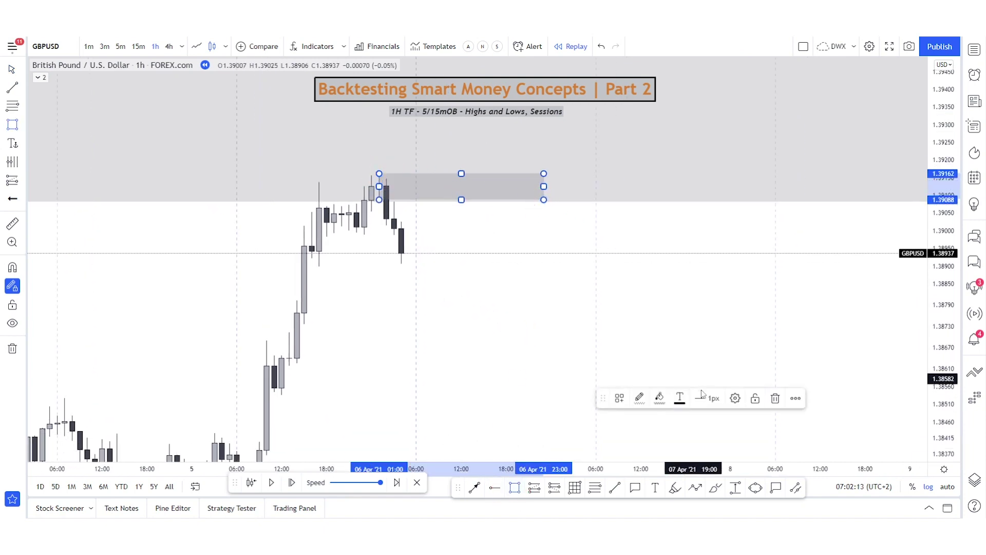
Change the new small rectangle's fill color to dark blue and deselect it
click(646, 399)
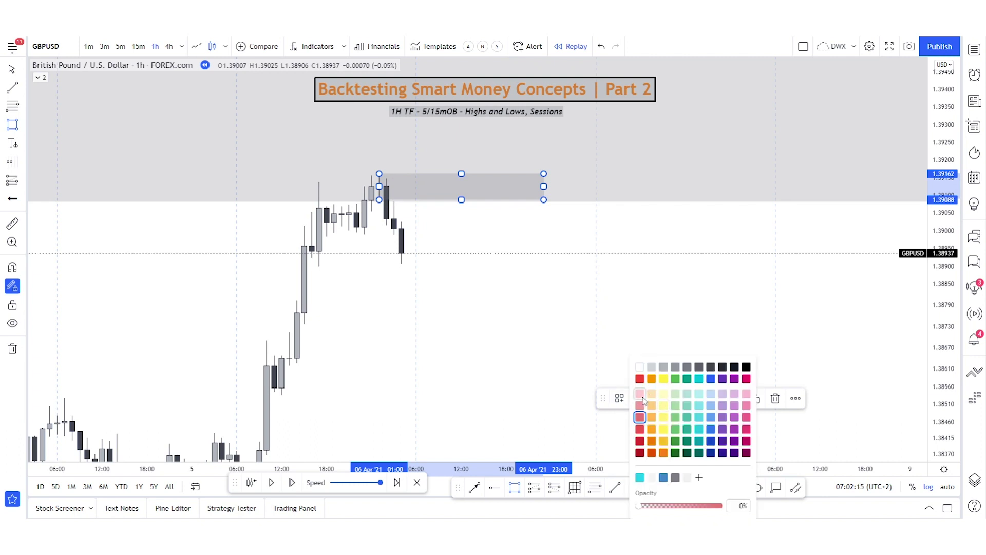
click(606, 397)
click(639, 398)
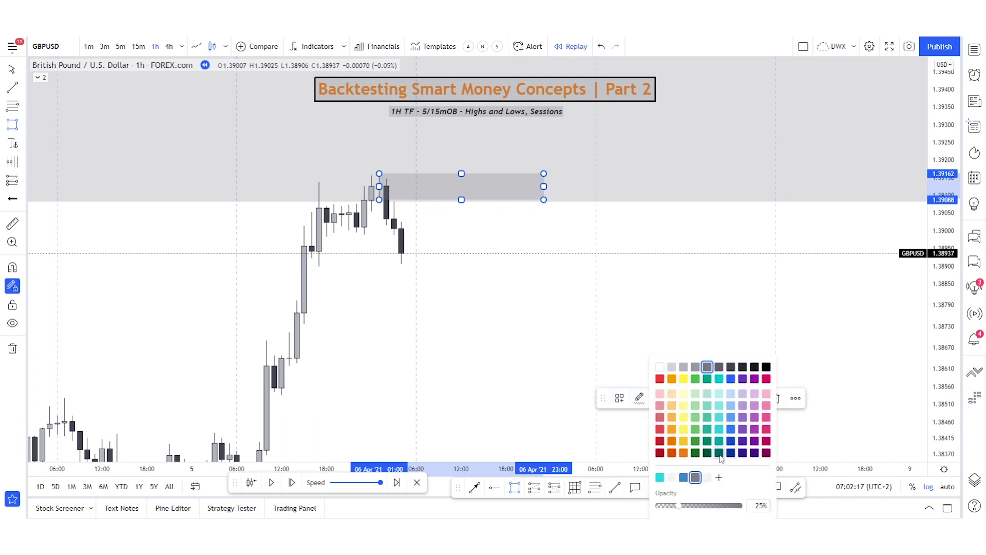
click(731, 452)
click(352, 139)
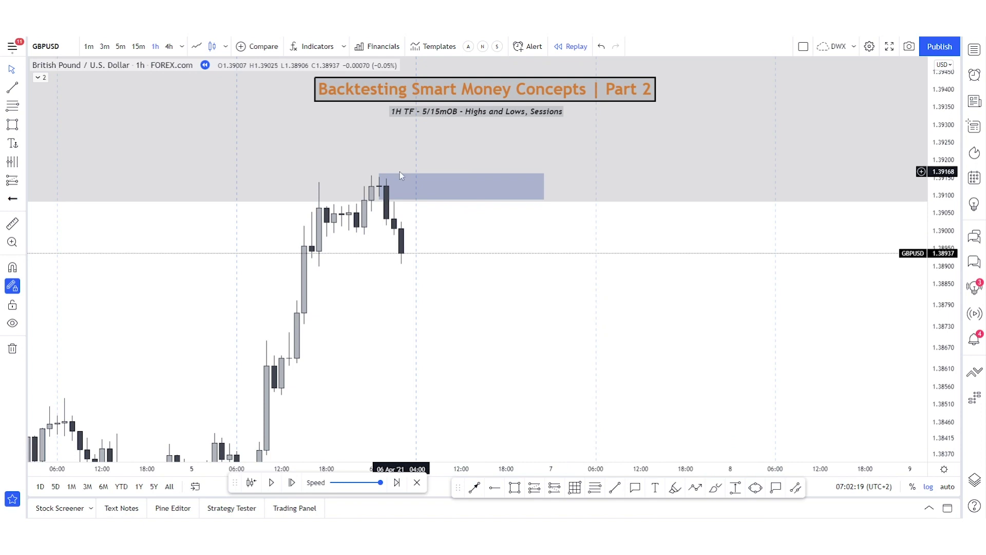
Draw a horizontal trend line at about 1.38986 beneath the consolidation low, from 5 April 21:00 to the 6 April 04:00 candle
click(615, 487)
click(348, 236)
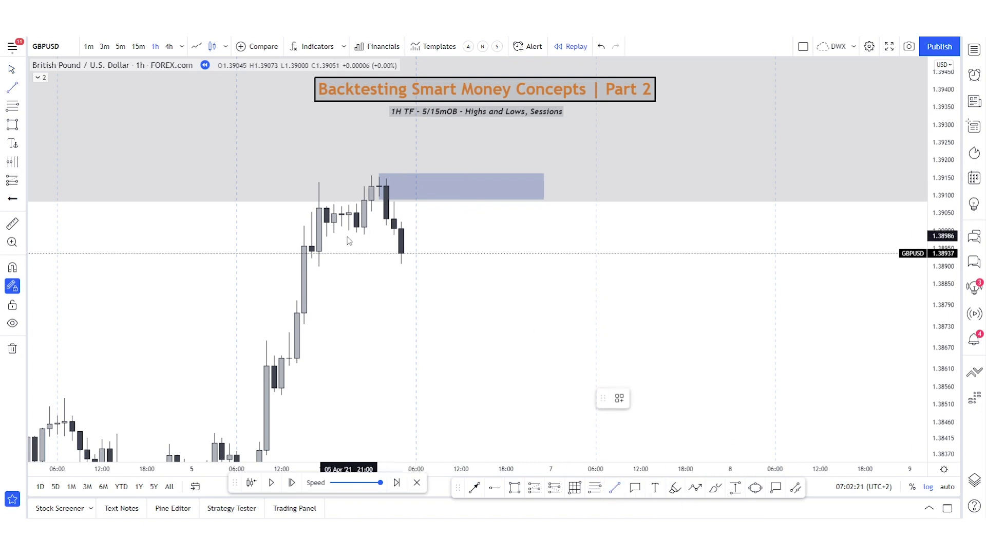
click(401, 236)
click(496, 241)
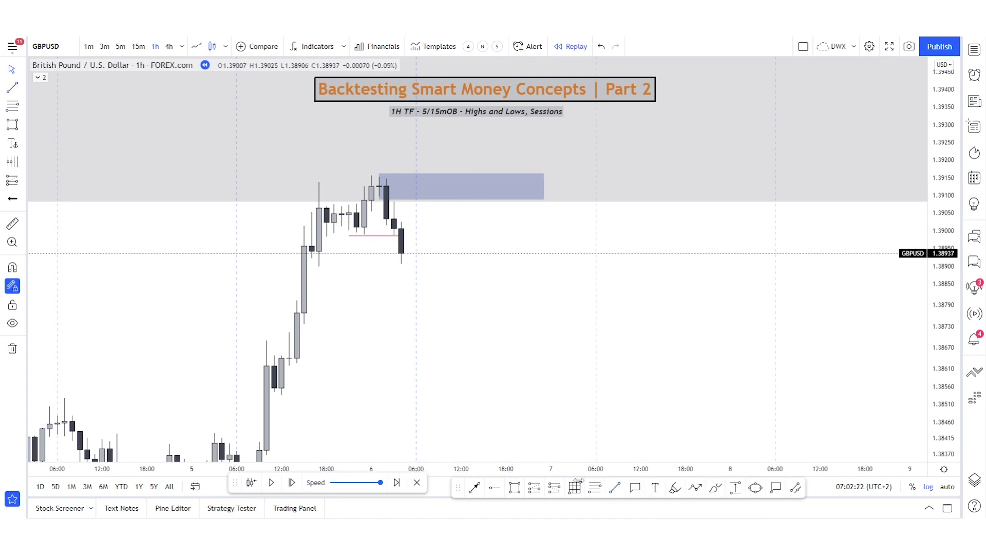
click(696, 487)
click(409, 251)
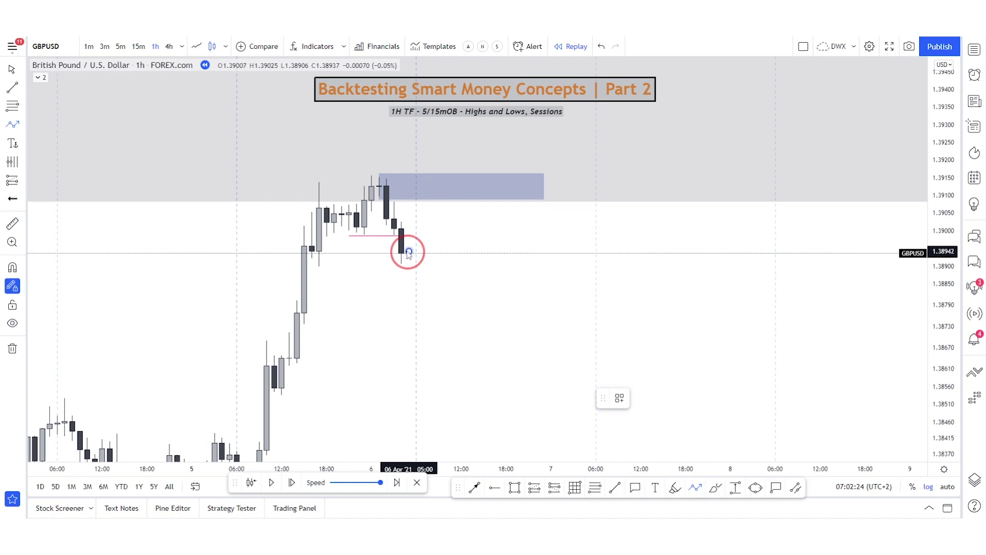
click(424, 192)
key(Escape)
click(427, 293)
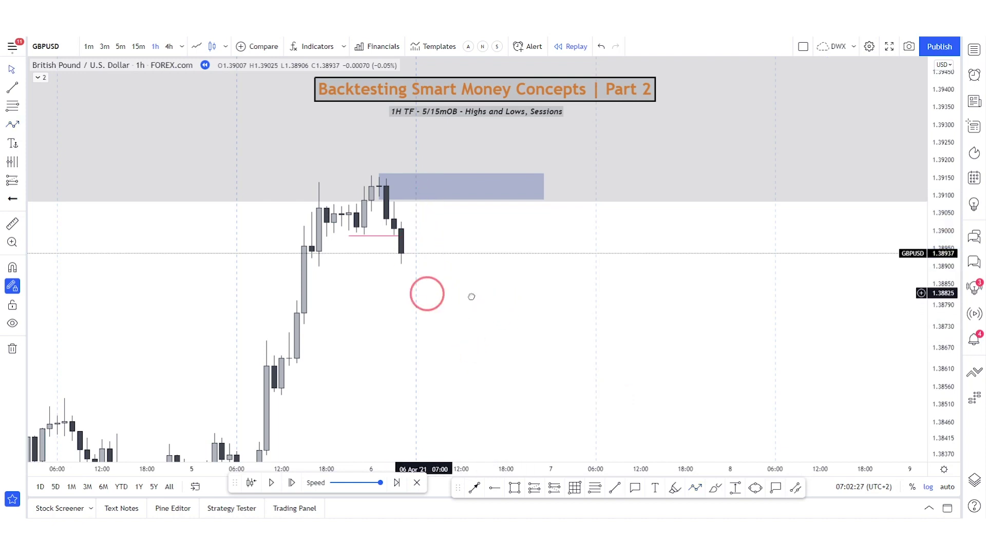
Advance the replay by one hourly candle
drag(471, 296, 500, 301)
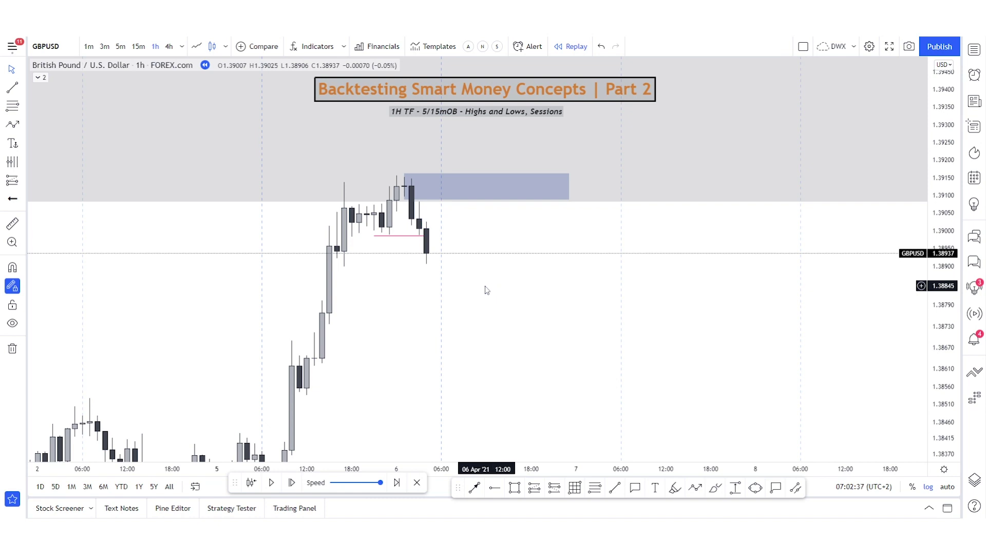
drag(541, 311, 543, 319)
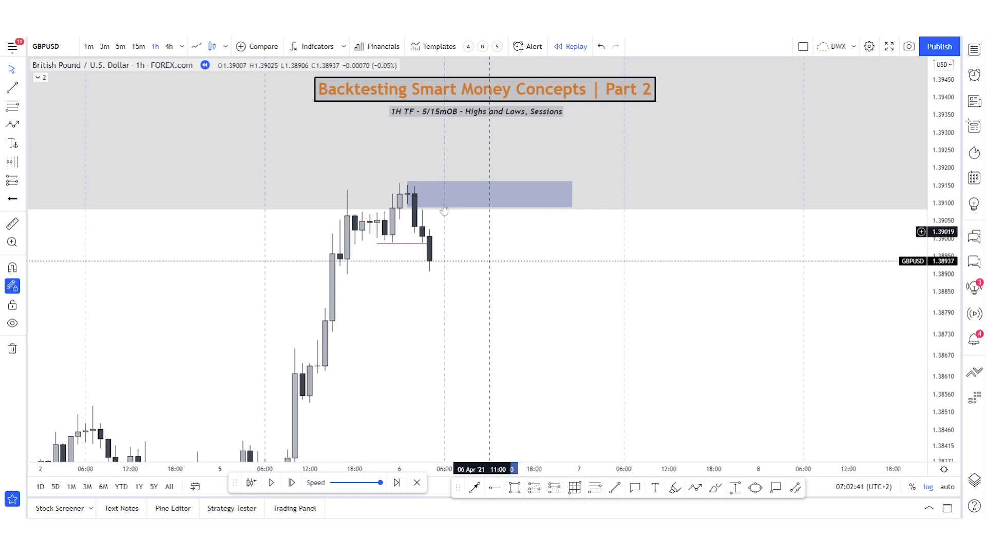
drag(516, 281, 529, 288)
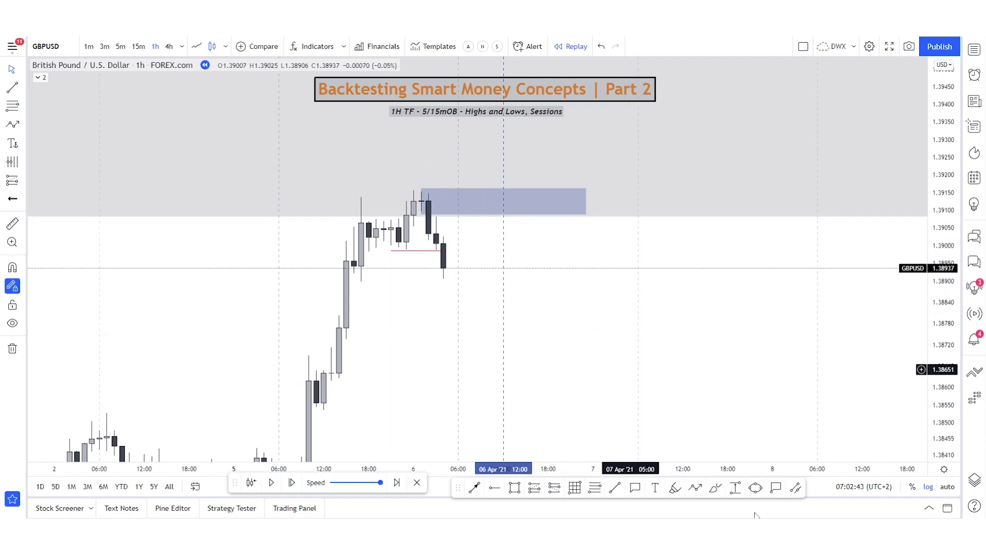
click(391, 488)
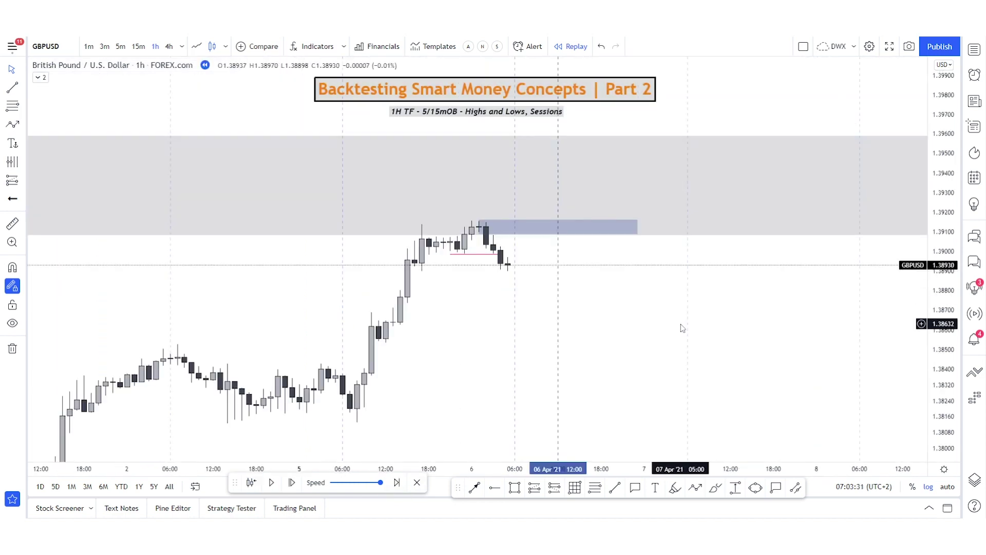
mouse_move(680, 325)
mouse_down()
mouse_move(651, 314)
mouse_move(658, 319)
mouse_up()
drag(943, 360, 941, 274)
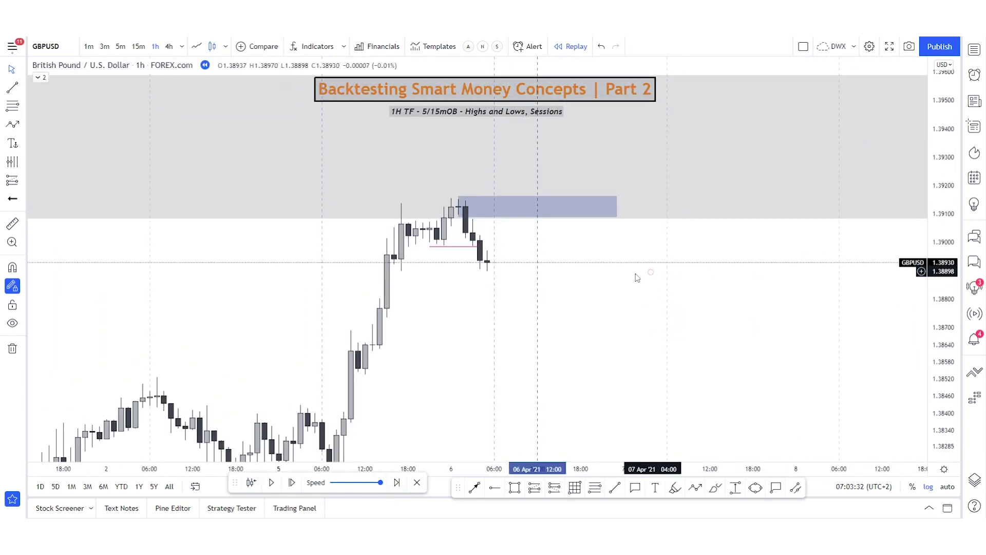
scroll(617, 292, up, 2)
drag(554, 330, 577, 340)
drag(518, 333, 555, 331)
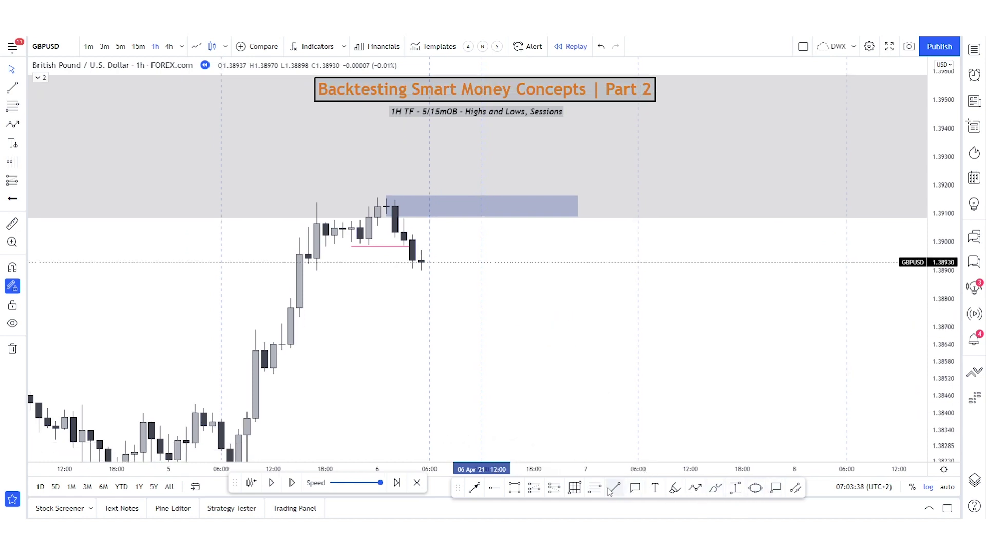
click(515, 488)
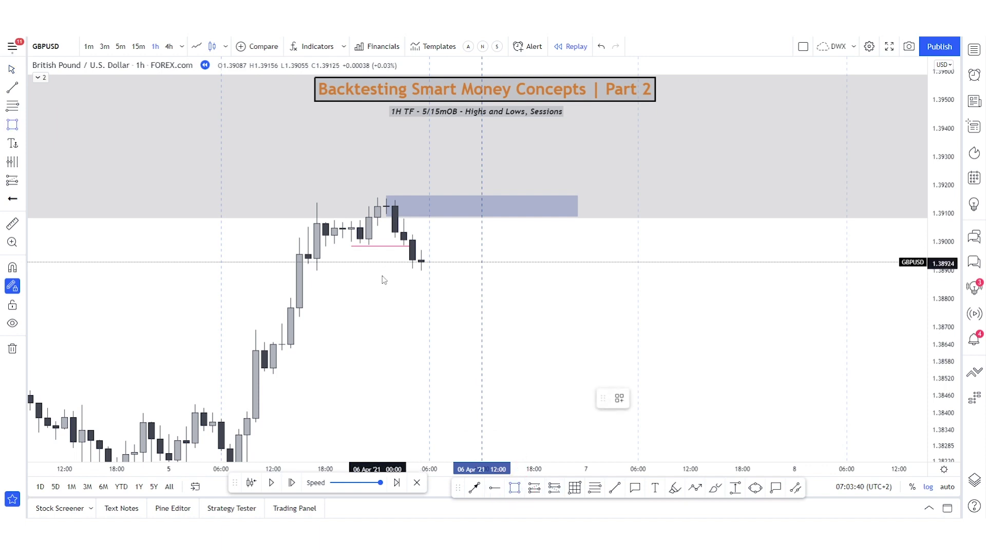
drag(430, 310, 501, 312)
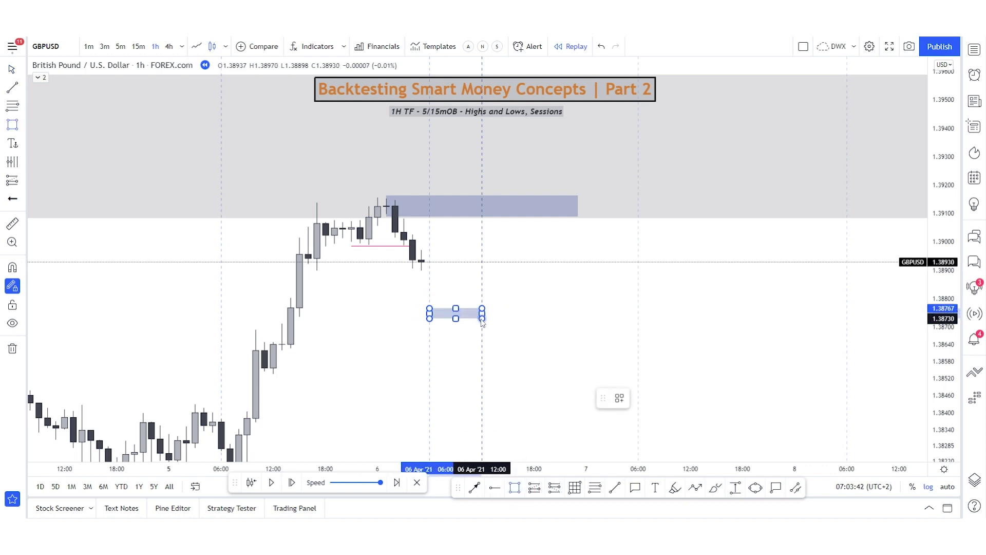
key(Escape)
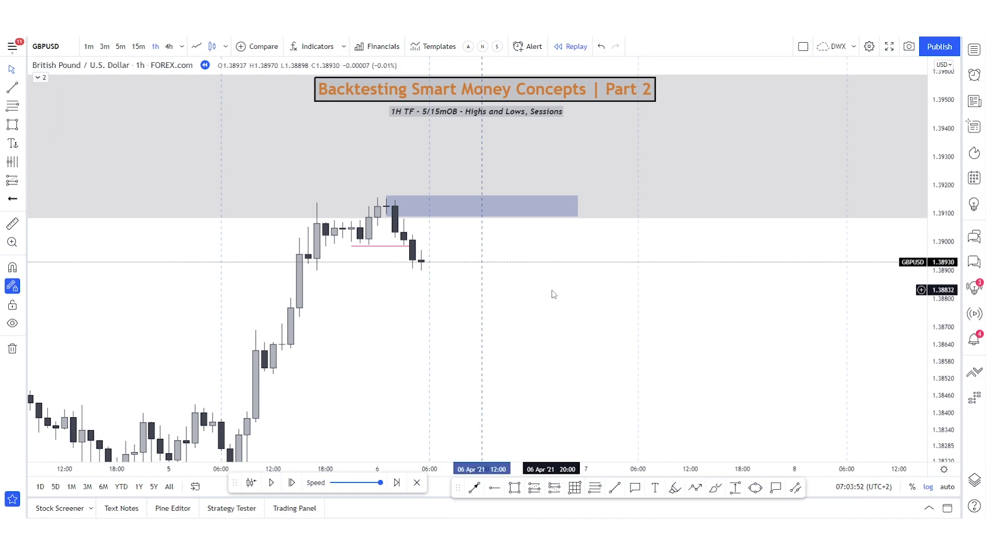
Place a horizontal ray at 1.38131, starting from the swing low of the 5 April 08:00 candle
drag(552, 291, 595, 298)
drag(943, 363, 863, 284)
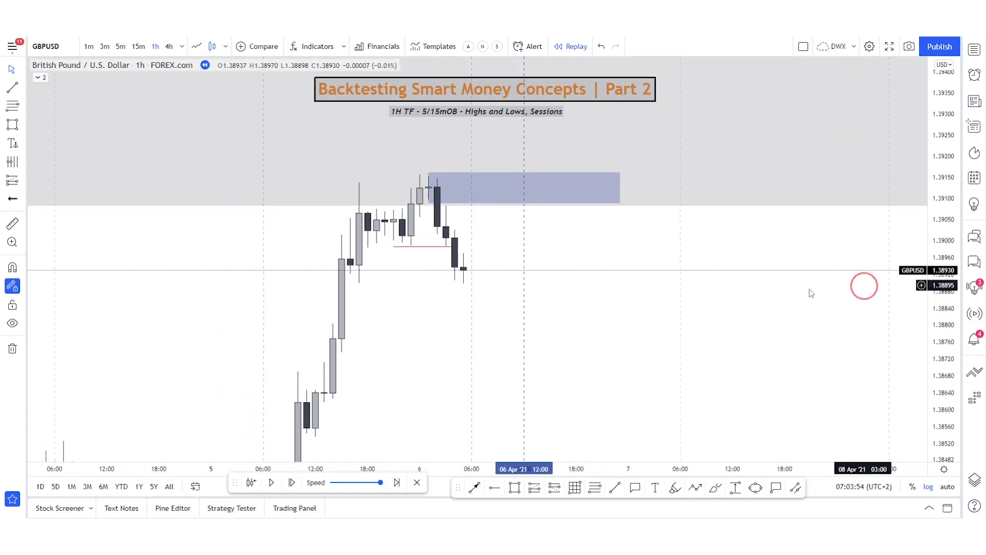
scroll(600, 346, up, 3)
drag(341, 190, 434, 222)
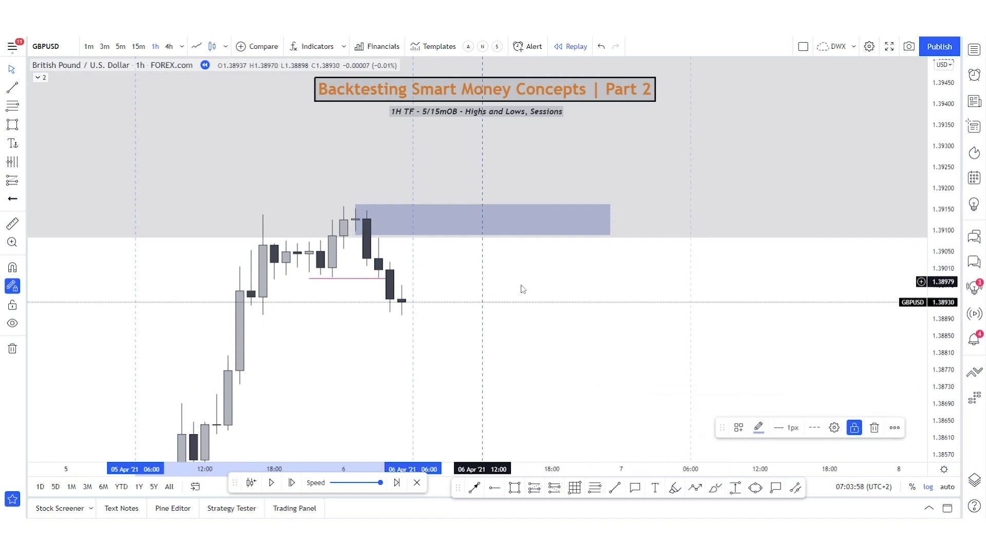
click(565, 368)
mouse_move(551, 348)
mouse_down()
mouse_move(563, 310)
mouse_move(550, 239)
mouse_up()
scroll(625, 341, down, 3)
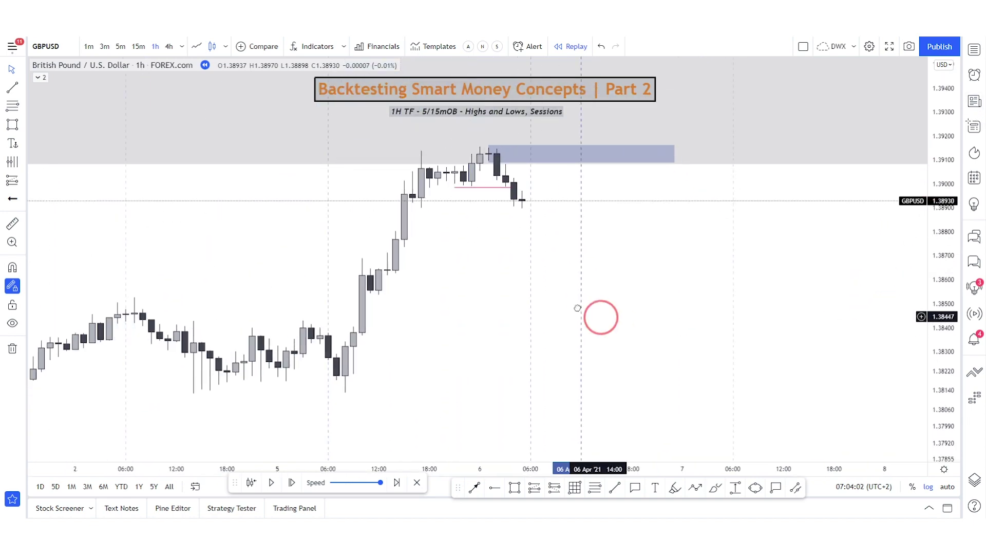
click(501, 489)
click(319, 381)
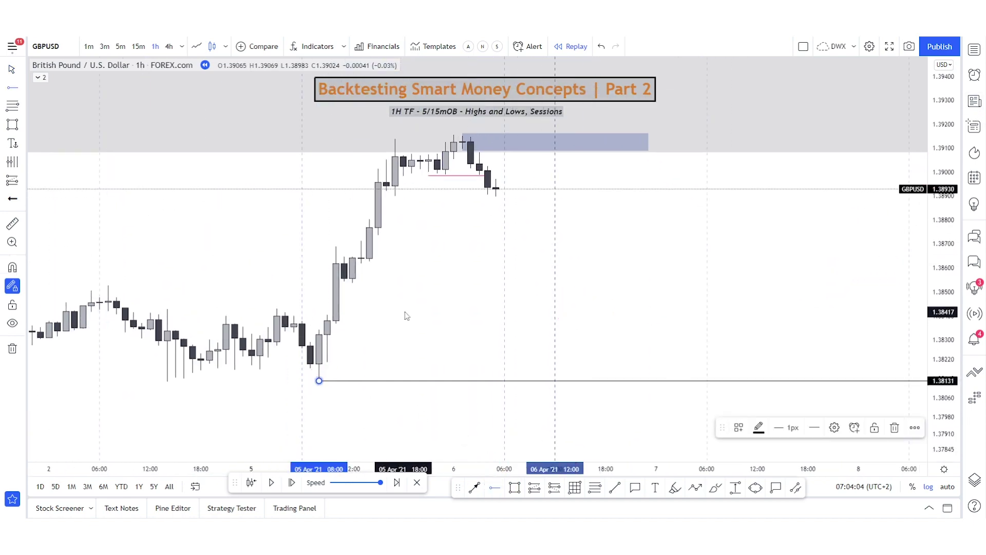
scroll(468, 298, down, 3)
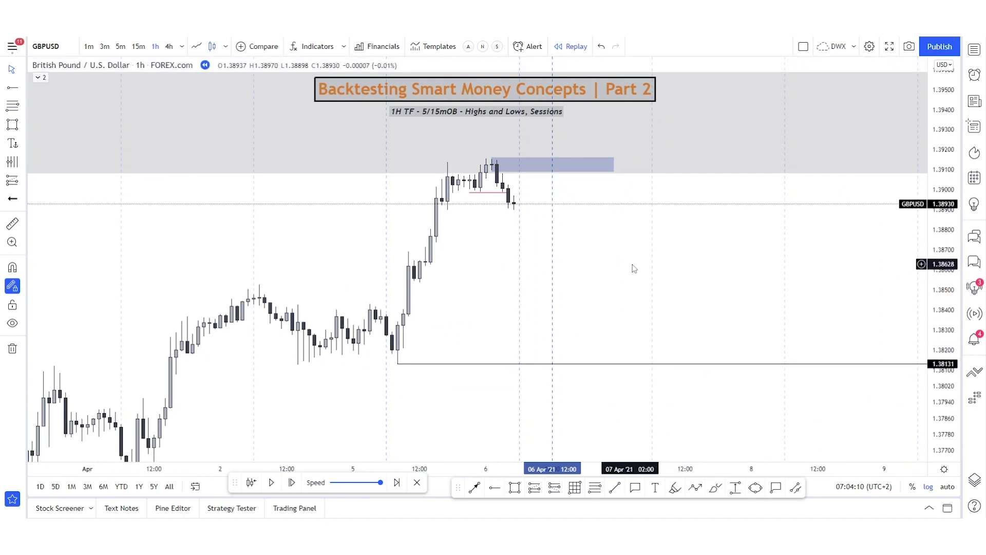
Sketch rising and falling price paths around the blue zone with the Brush and circle the highs at its start
drag(585, 234, 599, 270)
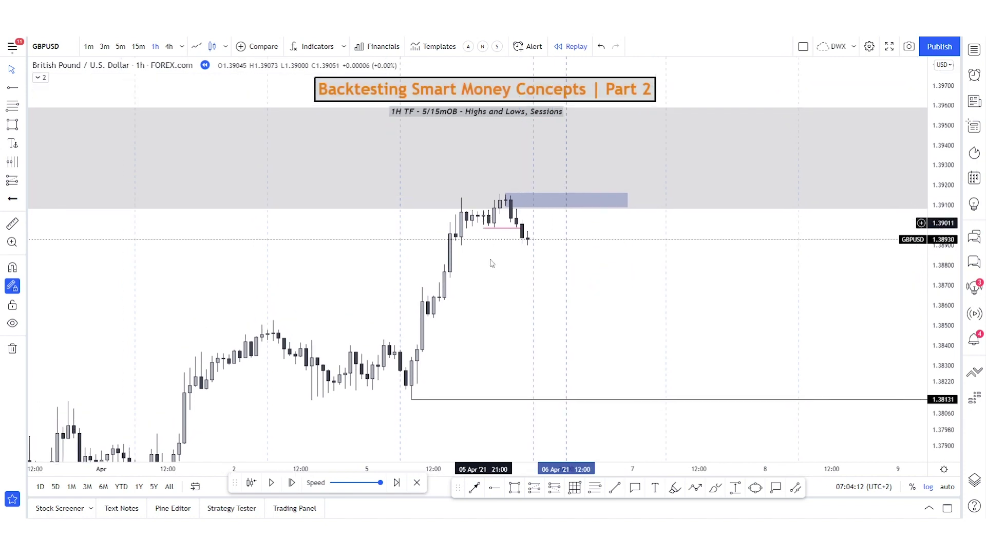
drag(636, 301, 641, 352)
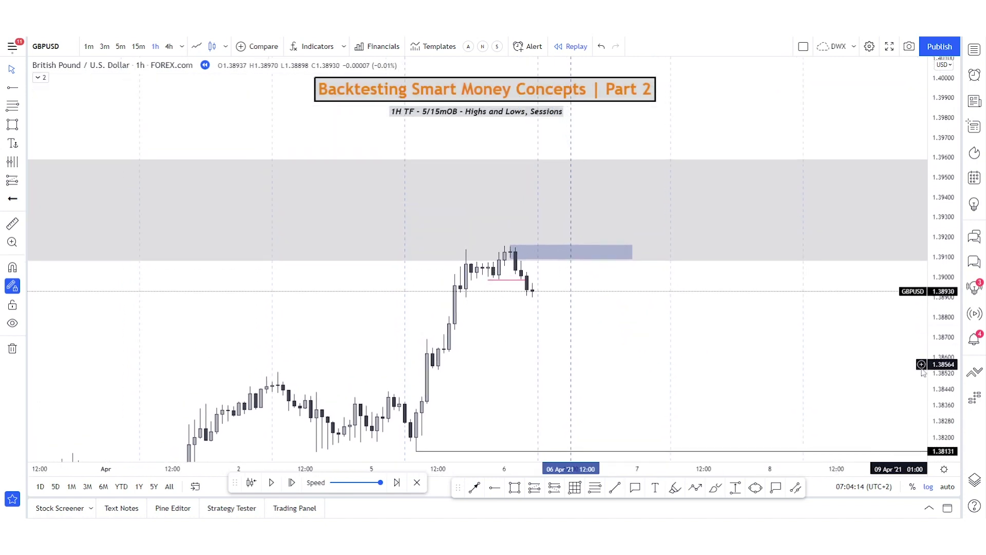
drag(923, 372, 868, 258)
scroll(642, 231, up, 3)
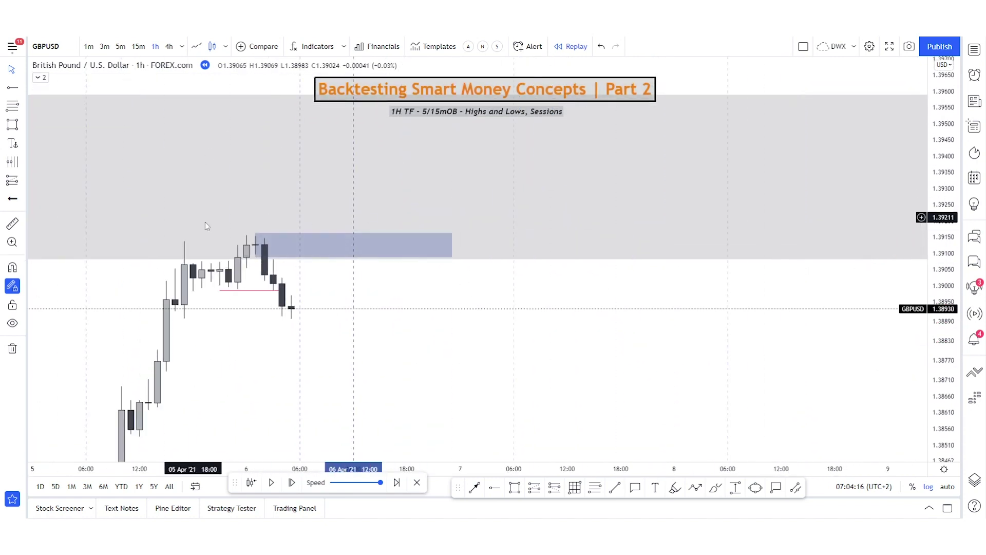
drag(458, 370, 603, 382)
click(714, 488)
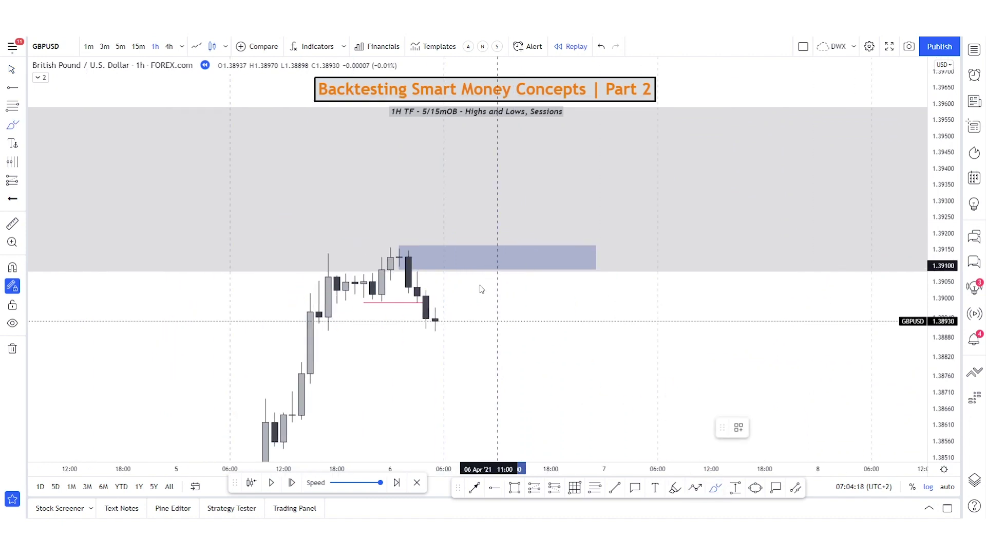
drag(436, 319, 478, 192)
mouse_move(397, 240)
mouse_down()
mouse_move(405, 247)
mouse_move(390, 250)
mouse_up()
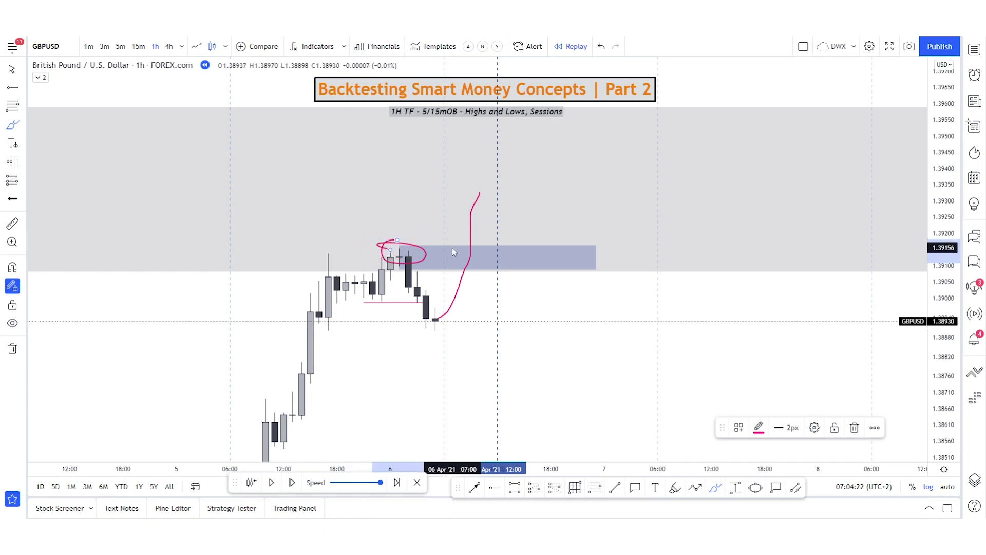
drag(467, 242, 577, 422)
Undo the three brush strokes around the blue zone
key(ctrl+z)
key(ctrl+z)
key(ctrl+z)
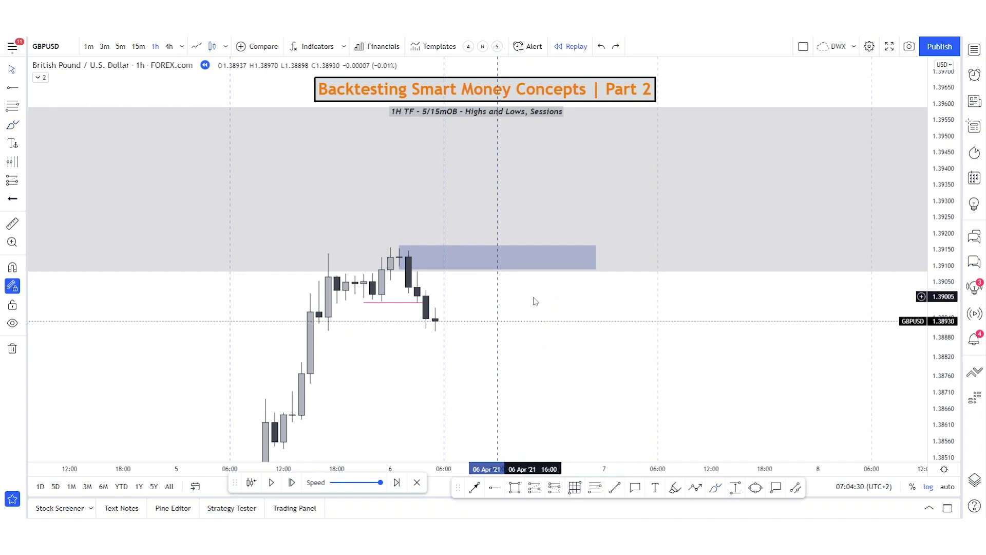
Step the replay forward through the 6 April 06:00 hourly candle
drag(957, 411, 949, 337)
scroll(699, 339, up, 1)
drag(549, 331, 596, 313)
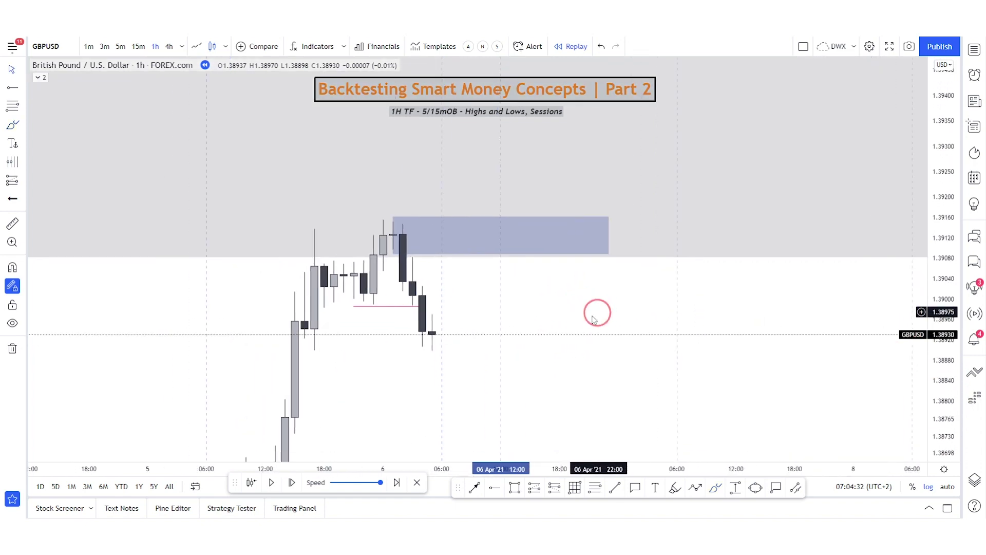
click(291, 484)
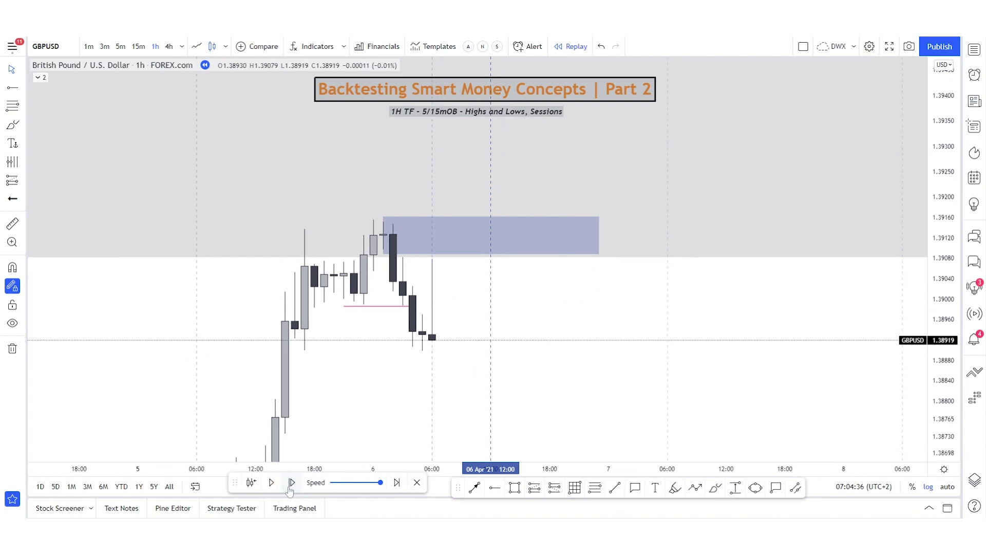
click(291, 484)
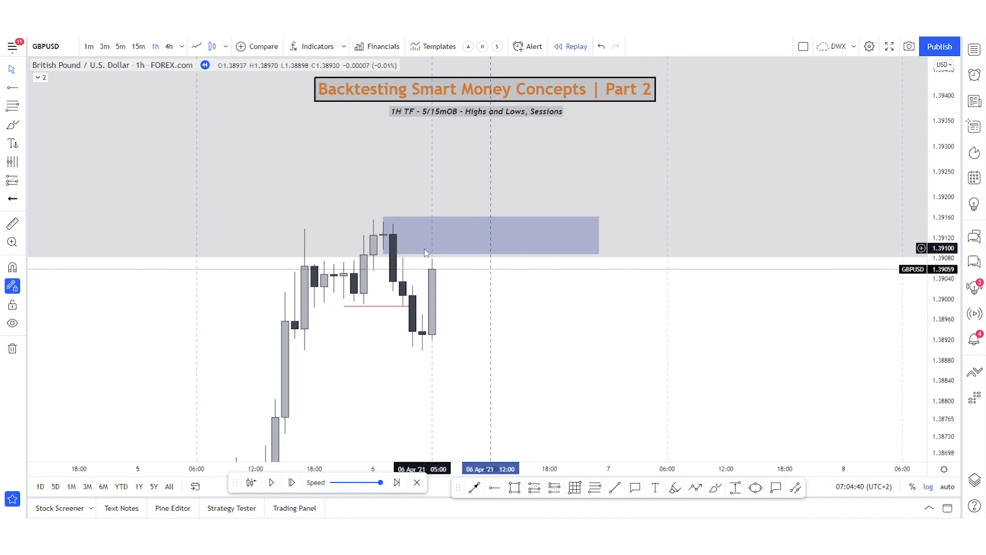
Change the chart interval to 15 minutes
text(15)
key(Return)
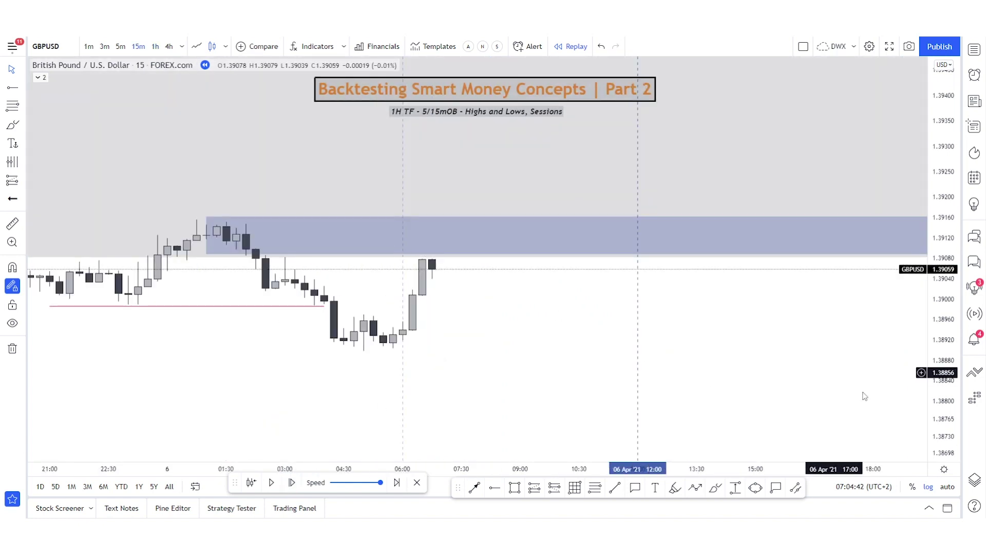
drag(947, 411, 947, 277)
scroll(557, 341, up, 2)
drag(556, 341, 707, 341)
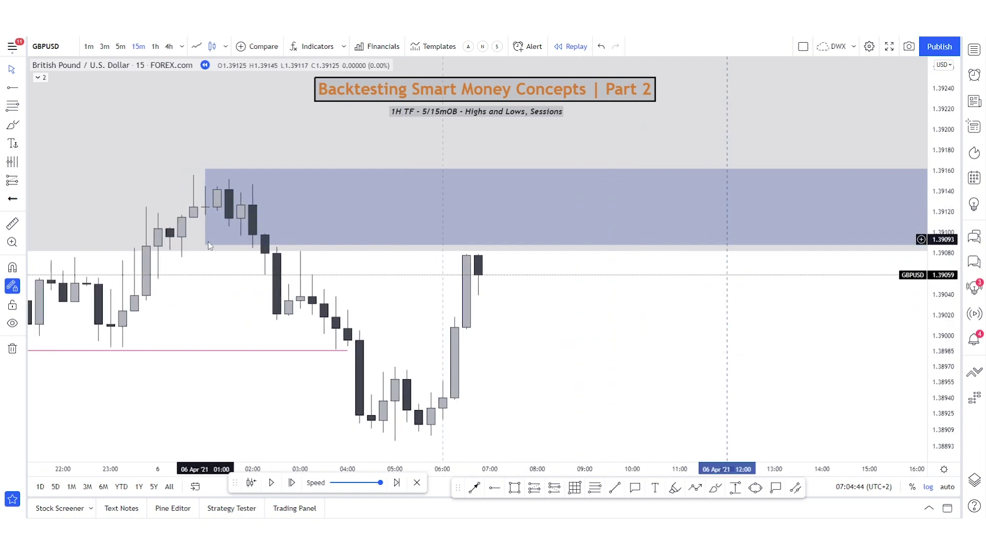
Refine the blue rectangle to start at the 6 April 00:45 candle and span 1.39105 to 1.39156
drag(205, 245, 224, 229)
drag(227, 169, 193, 176)
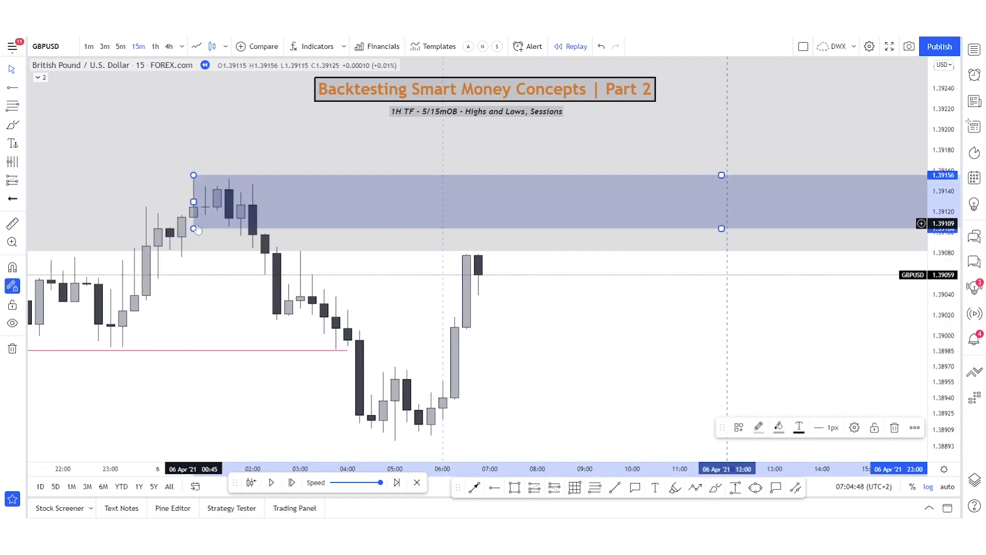
drag(194, 228, 193, 228)
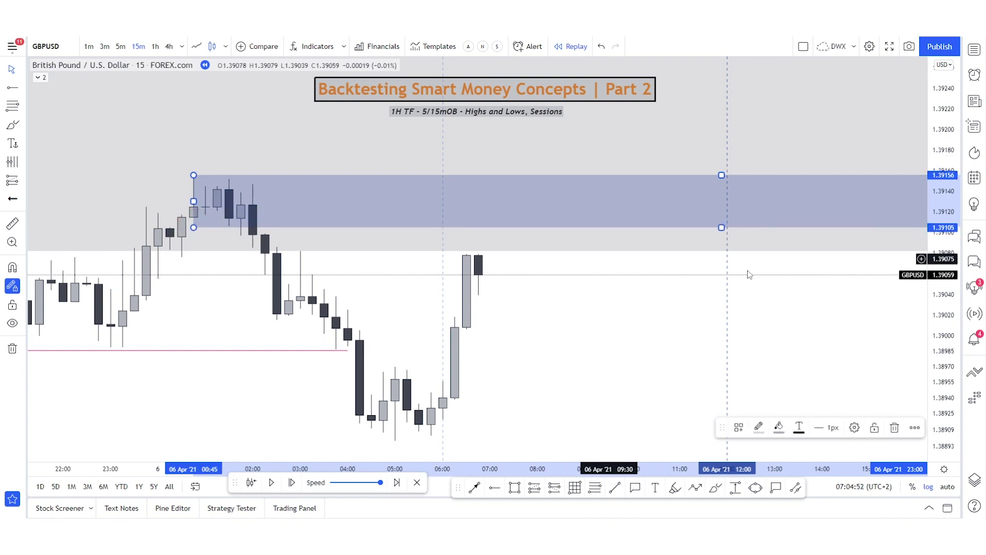
Step the replay forward on the 15-minute chart to the 6 April 07:15 candle
drag(944, 107, 944, 303)
scroll(606, 383, down, 5)
drag(683, 359, 575, 352)
scroll(617, 351, down, 2)
drag(673, 330, 570, 337)
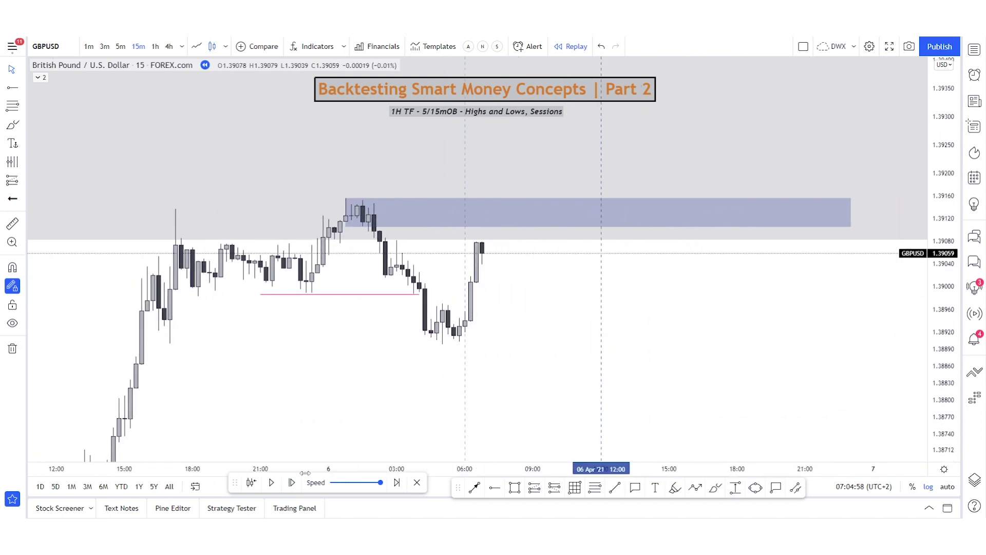
click(292, 483)
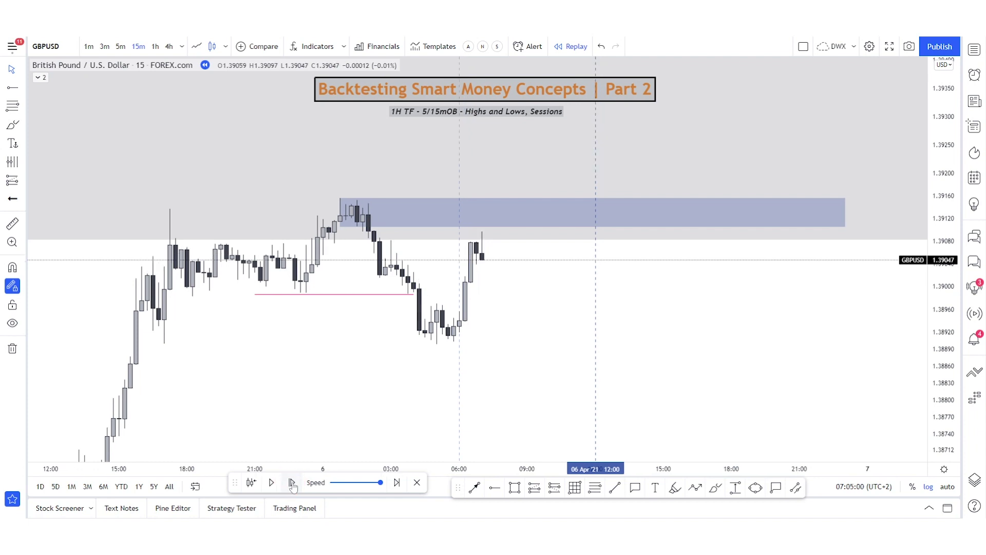
click(291, 483)
click(292, 482)
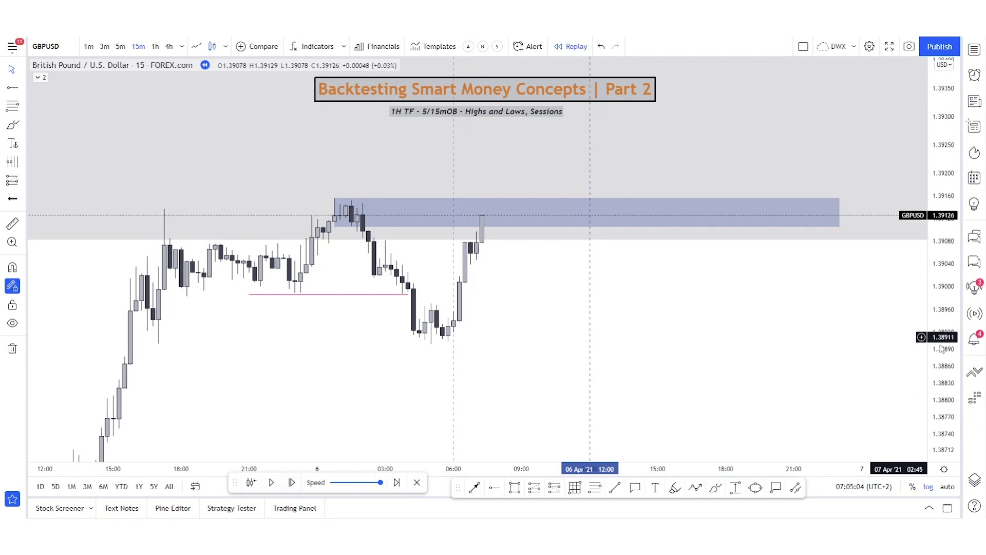
scroll(766, 303, up, 4)
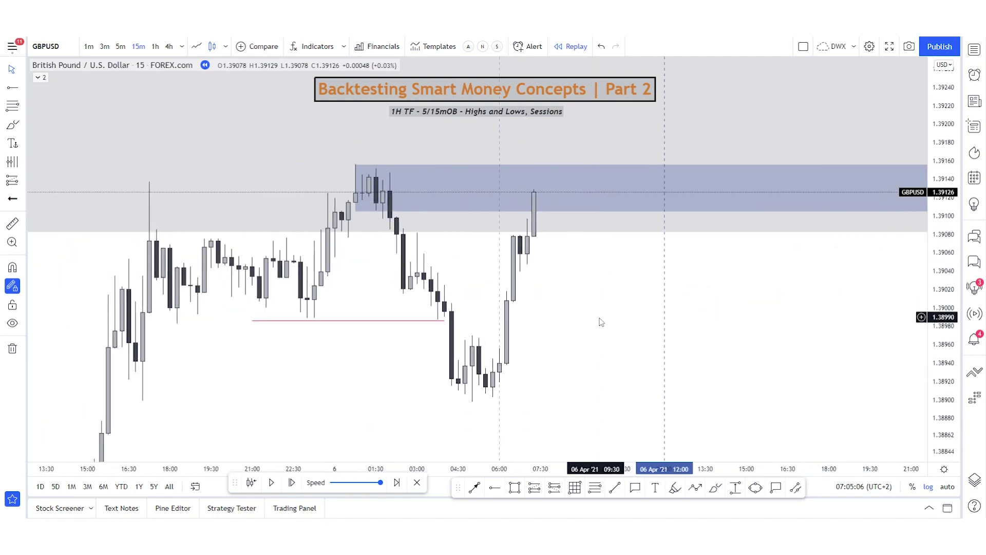
text(5)
key(Return)
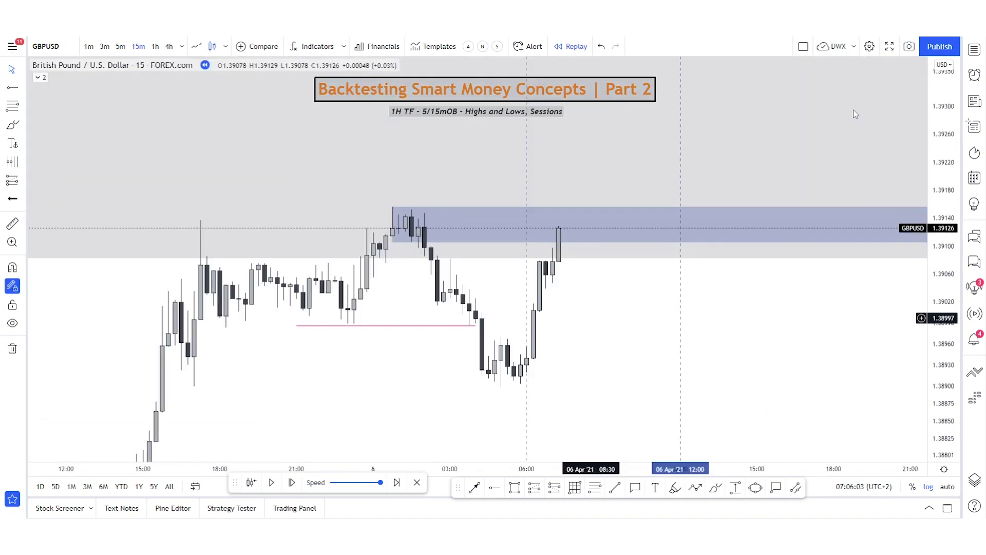
click(598, 328)
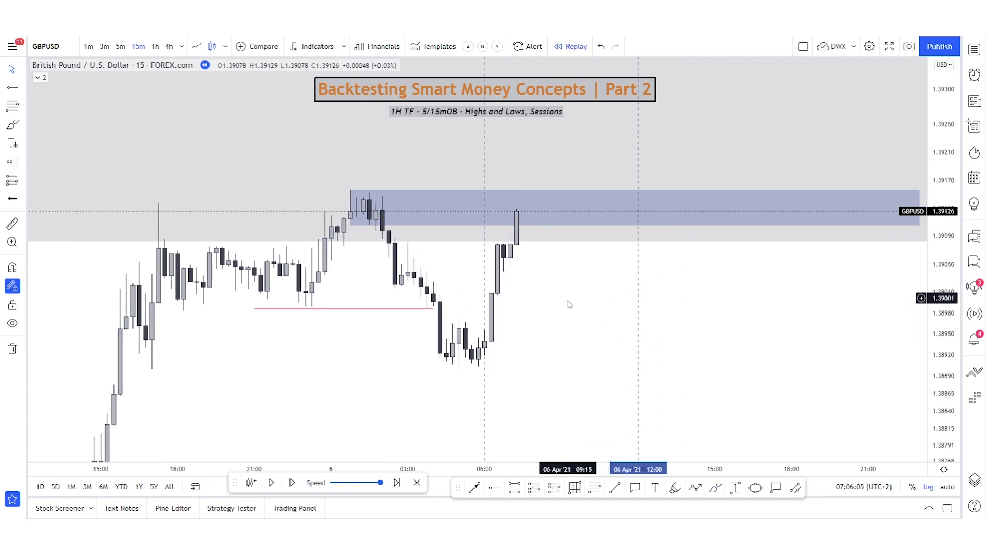
Circle the latest candle inside the blue zone with the brush, and undo the stroke
click(715, 487)
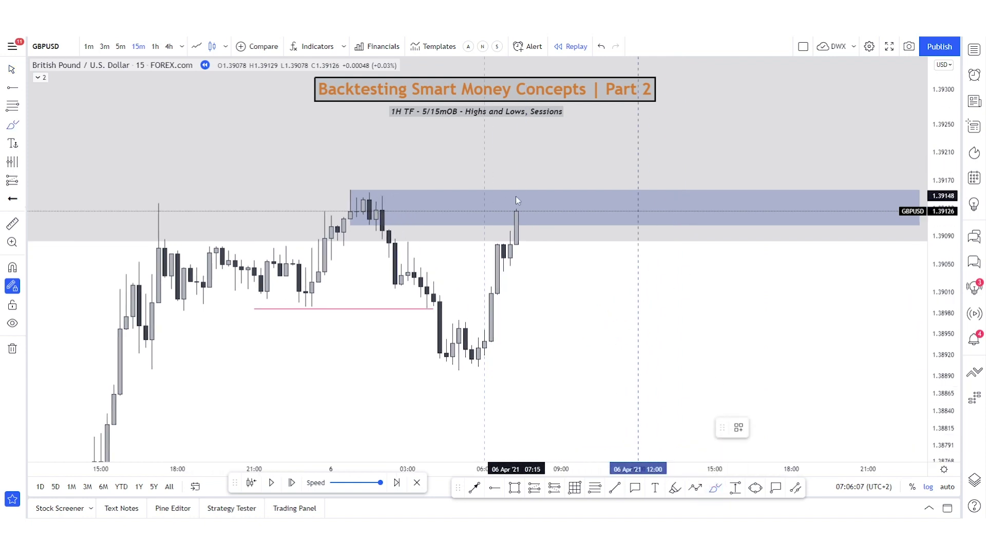
mouse_move(491, 194)
mouse_down()
mouse_move(547, 220)
mouse_move(515, 193)
mouse_up()
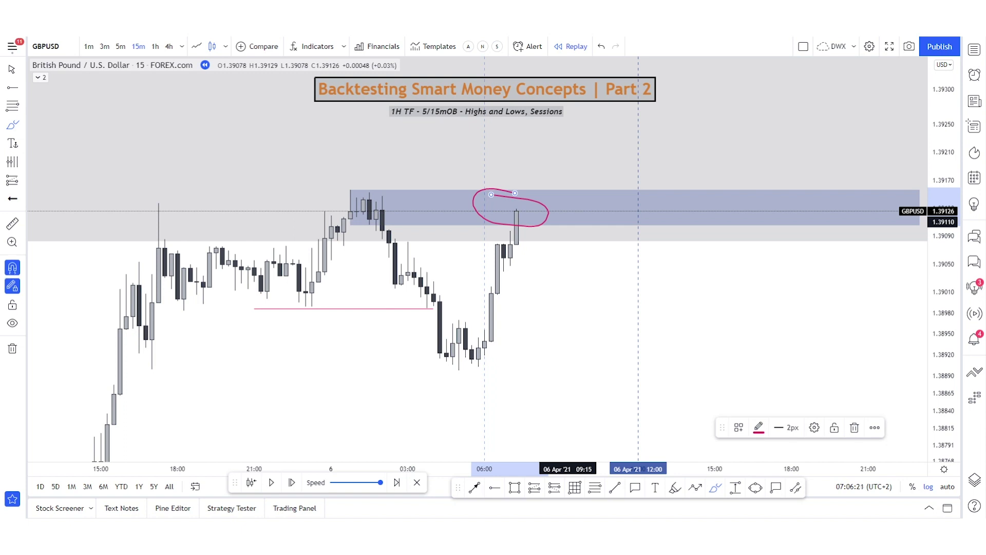
key(ctrl+z)
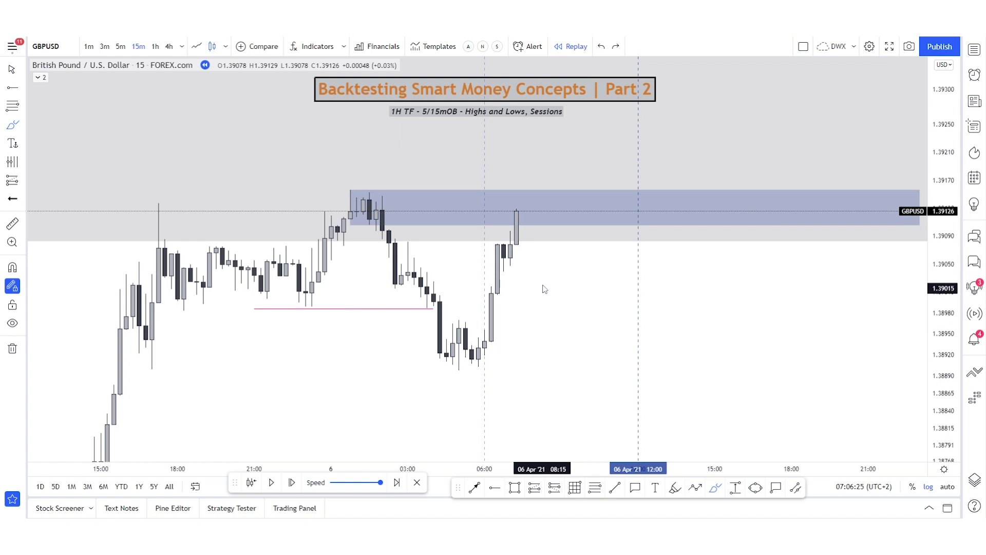
Step the replay forward on the 15-minute chart through the 6 April 08:00 candle
drag(538, 275, 537, 278)
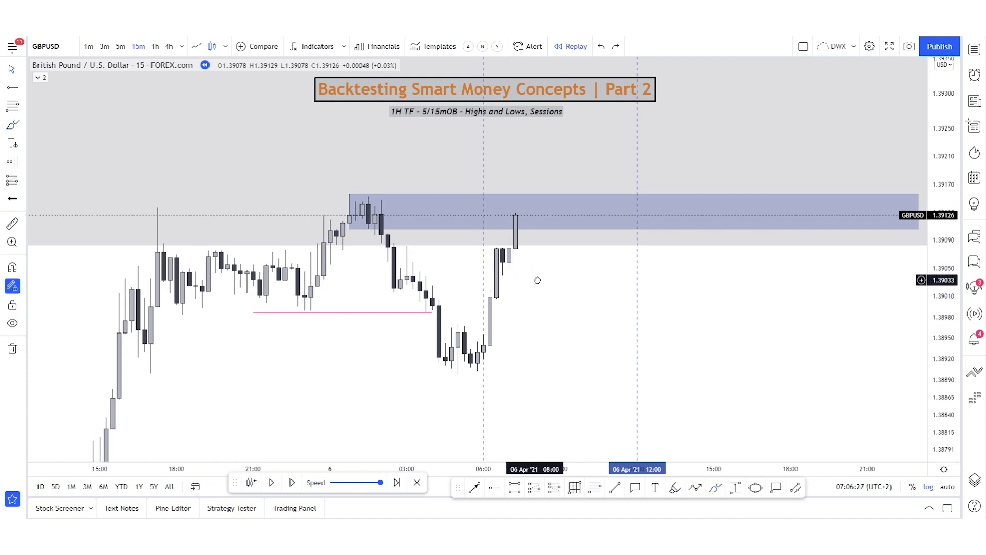
click(292, 483)
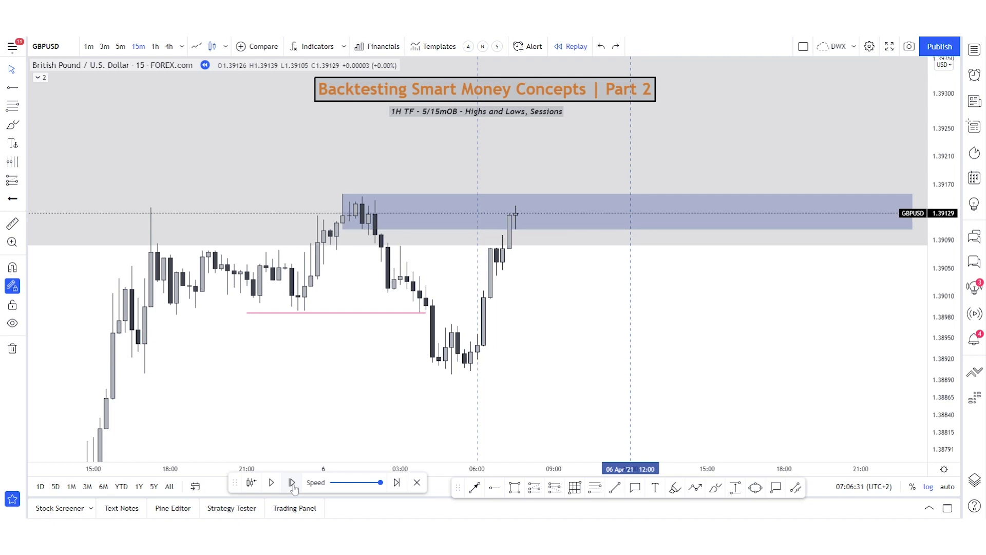
click(293, 483)
click(292, 483)
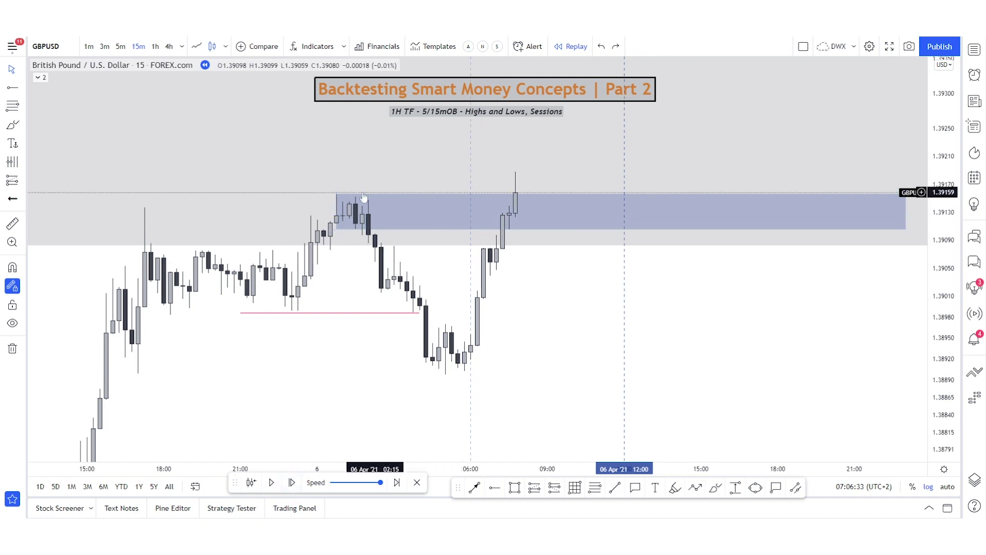
drag(544, 294, 541, 305)
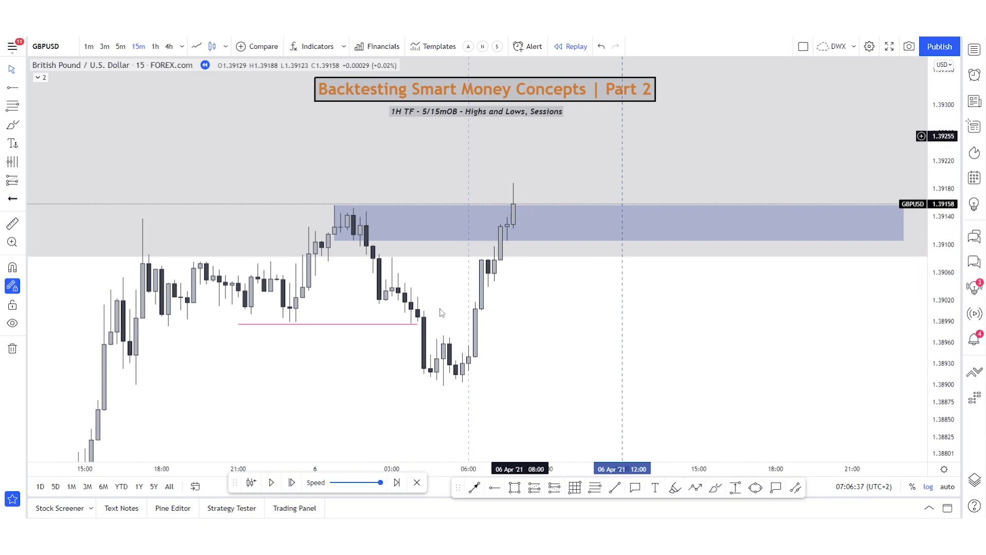
click(292, 484)
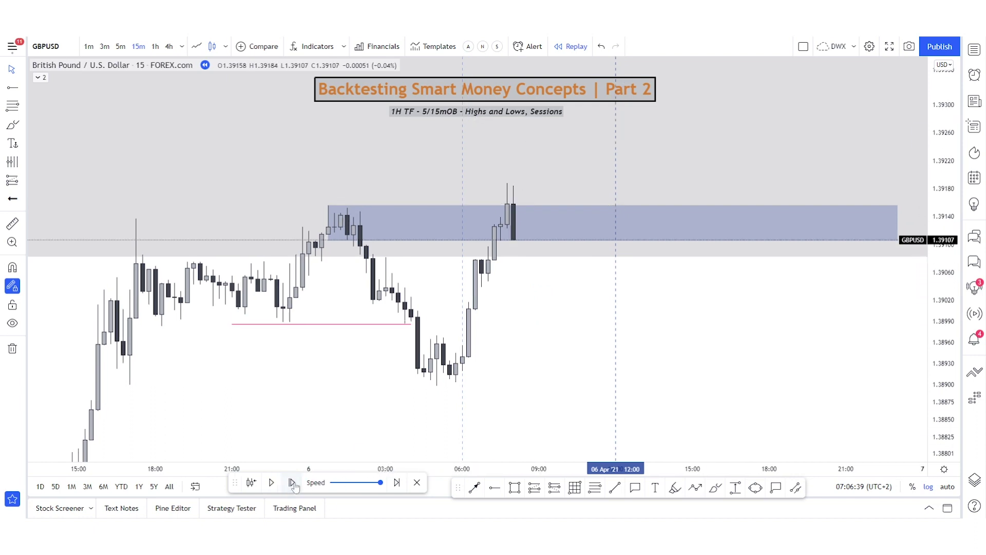
click(292, 483)
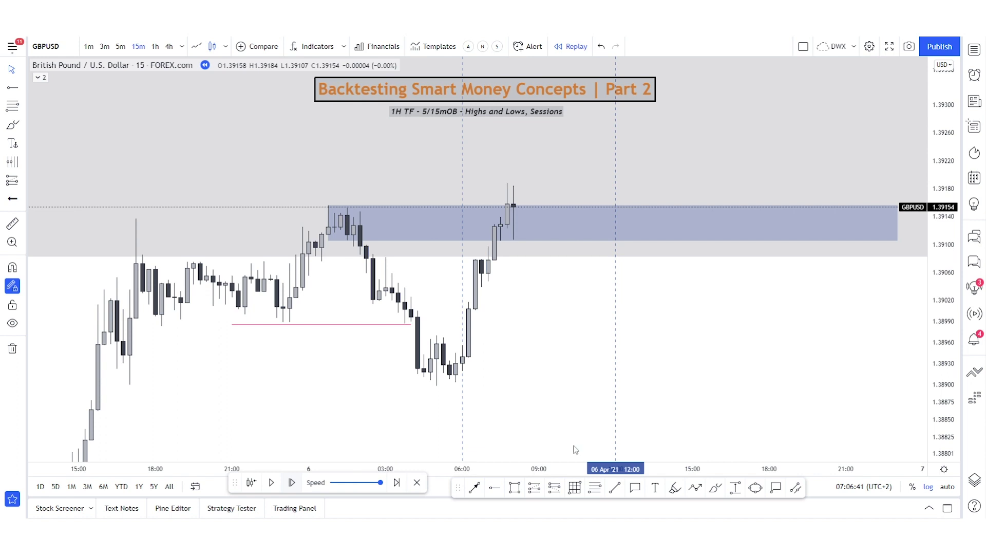
Draw a short horizontal trend line at 1.39123 from the 07:30 candle to the 08:00 candle
drag(932, 388, 907, 292)
scroll(668, 322, up, 5)
drag(584, 344, 867, 380)
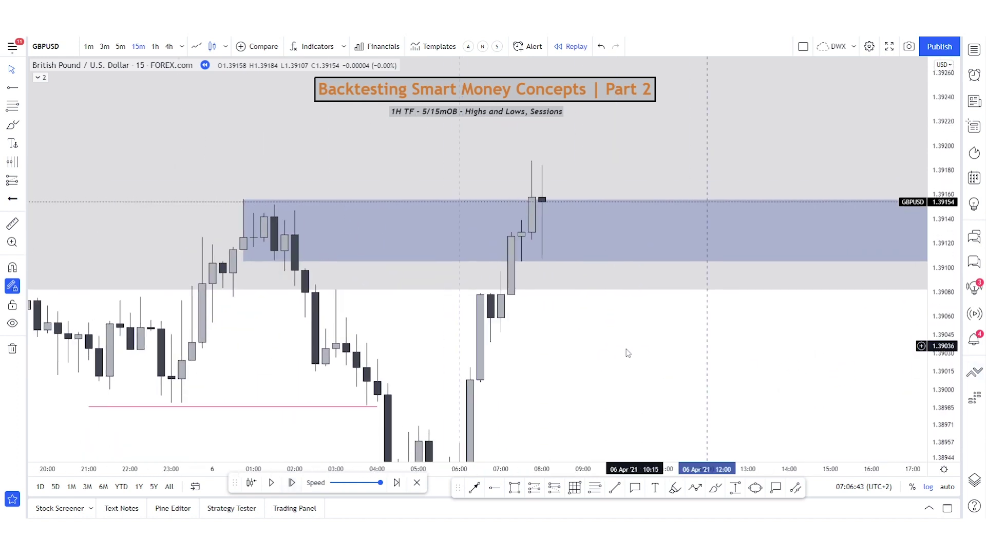
scroll(626, 353, up, 1)
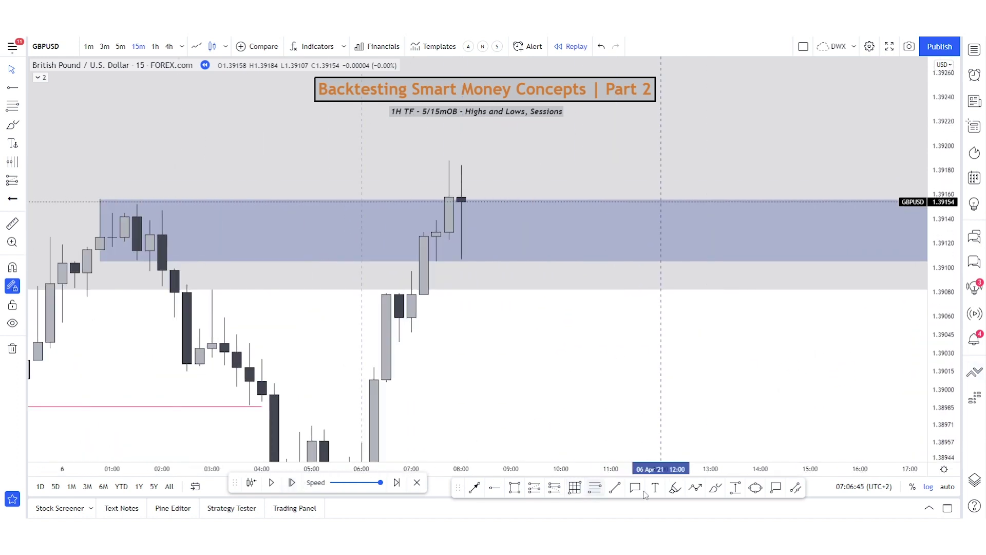
click(619, 491)
click(438, 241)
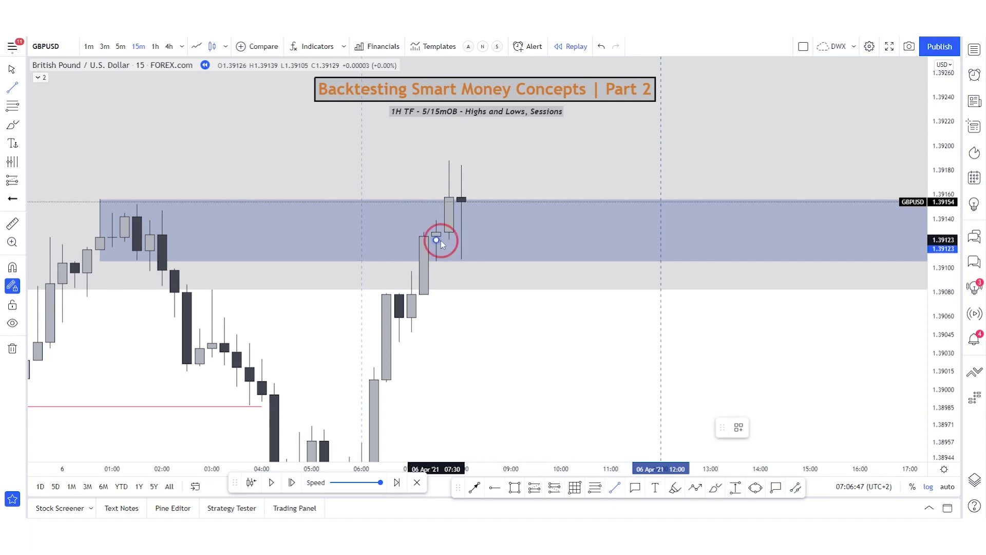
click(461, 241)
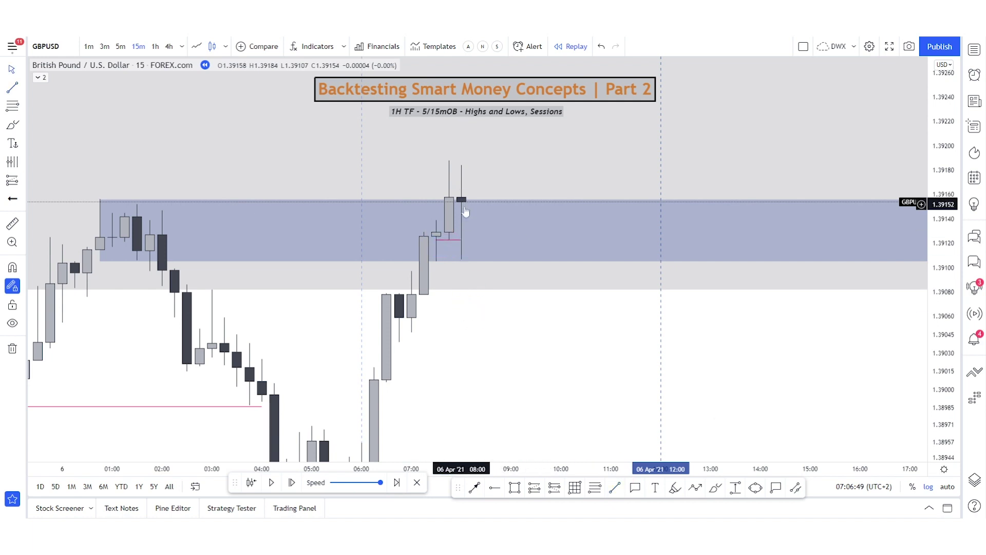
click(462, 261)
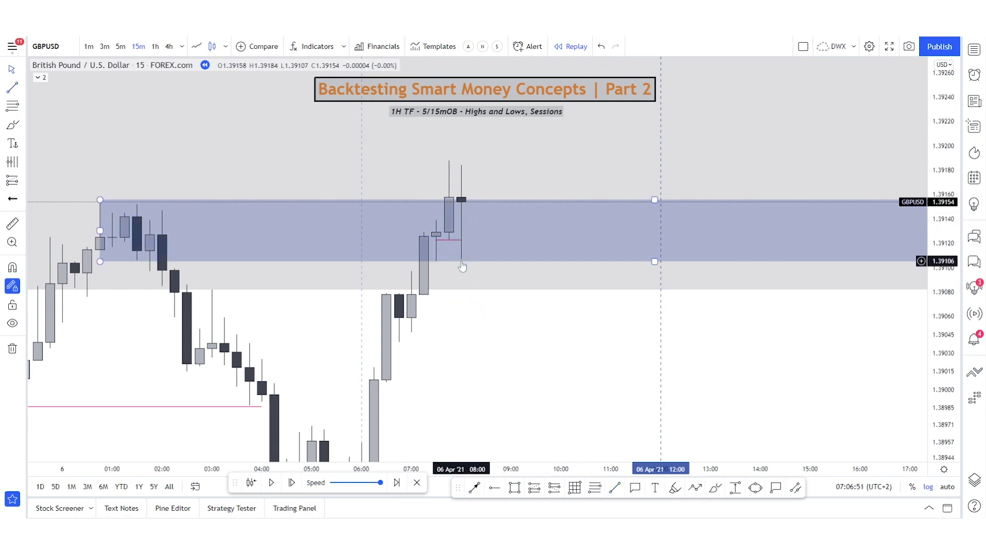
click(462, 266)
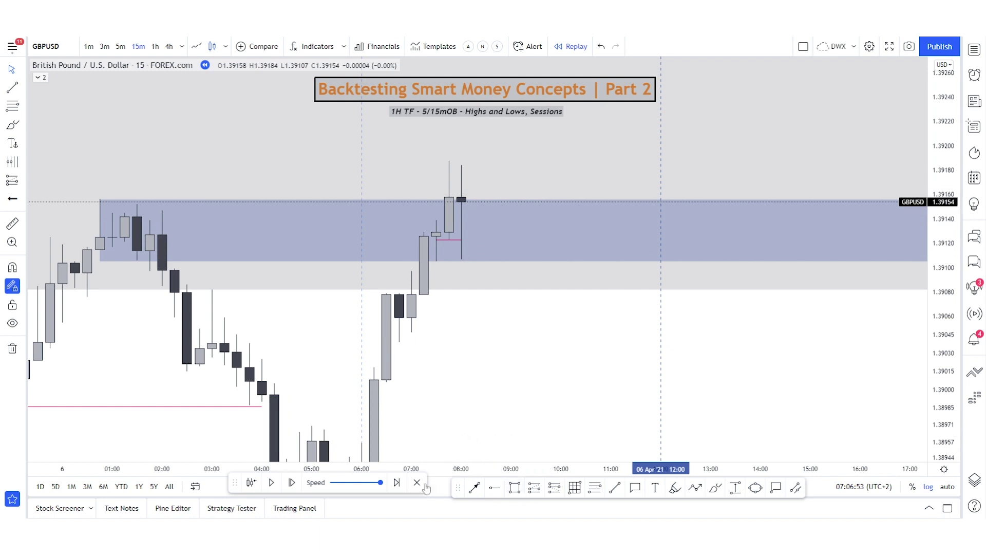
Draw a rectangle over the 08:00 candle's upper wick, spanning about 1.39157 to 1.39170 and reaching 11:00
click(515, 487)
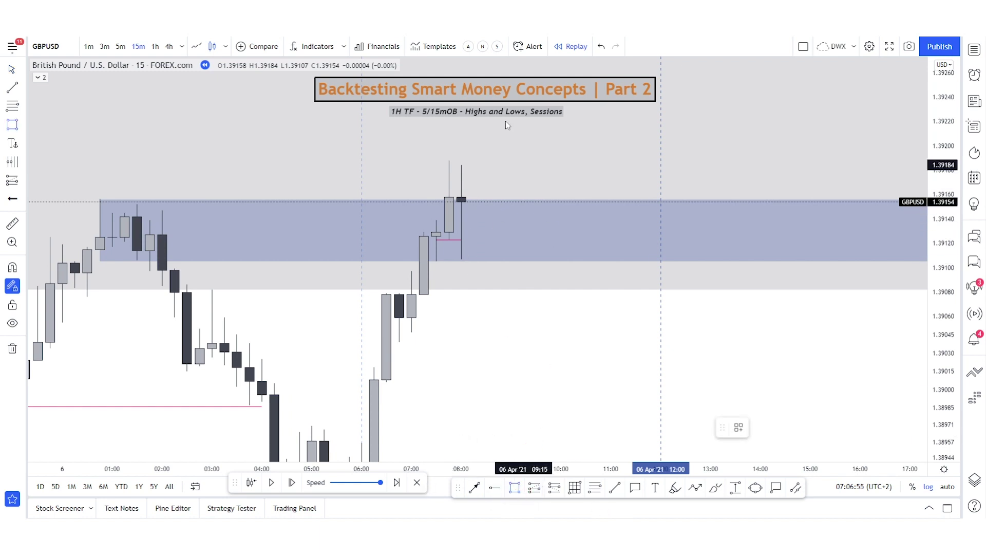
drag(461, 182, 611, 198)
click(559, 343)
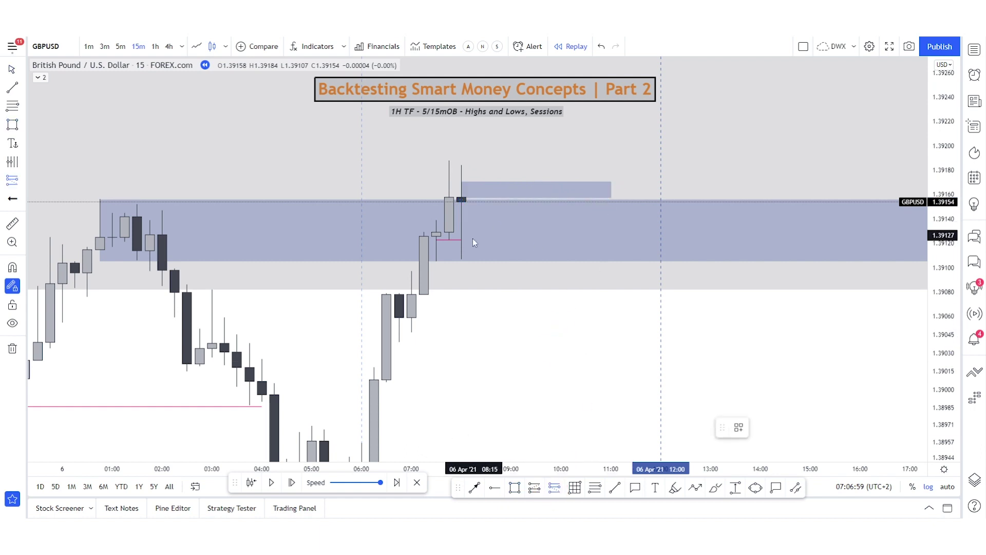
Place a short position from 08:15 to 11:00 with entry at 1.39154, stop at 1.39204 and target at 1.39096
click(476, 202)
drag(478, 360, 531, 426)
drag(515, 197, 485, 206)
click(626, 398)
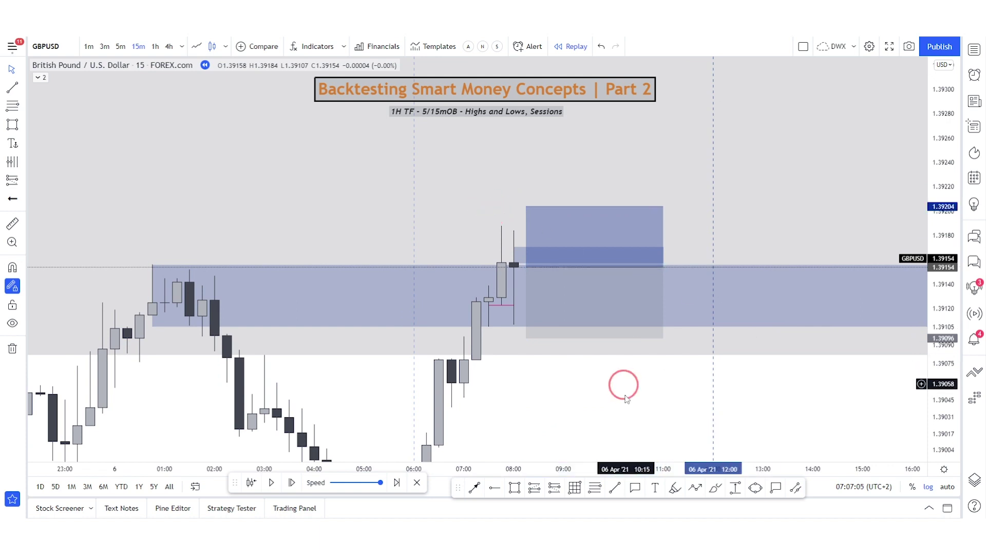
drag(626, 396, 538, 319)
Lower the short position's target to about 1.3864, well below the morning lows
drag(943, 257, 939, 385)
scroll(835, 357, down, 5)
drag(822, 376, 761, 278)
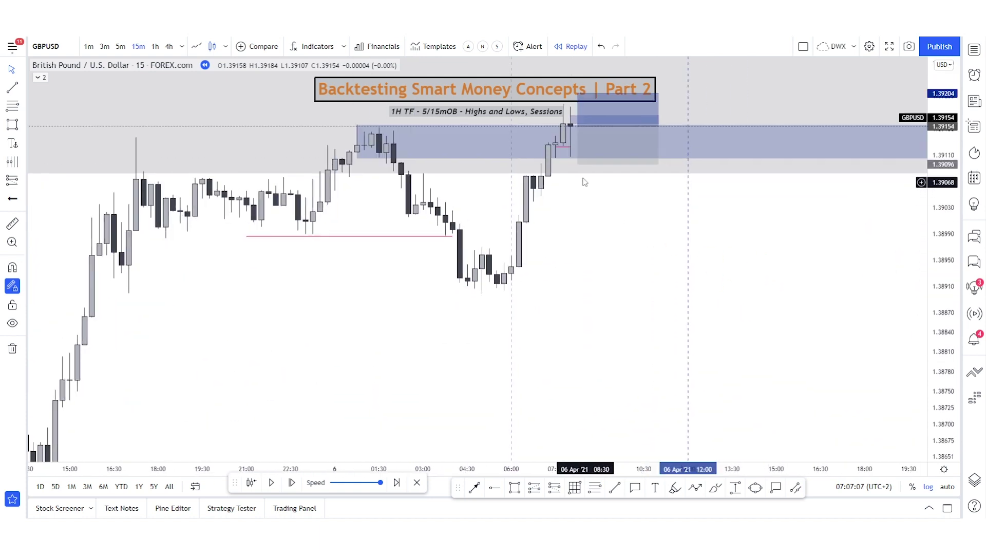
drag(578, 164, 580, 452)
drag(742, 266, 733, 316)
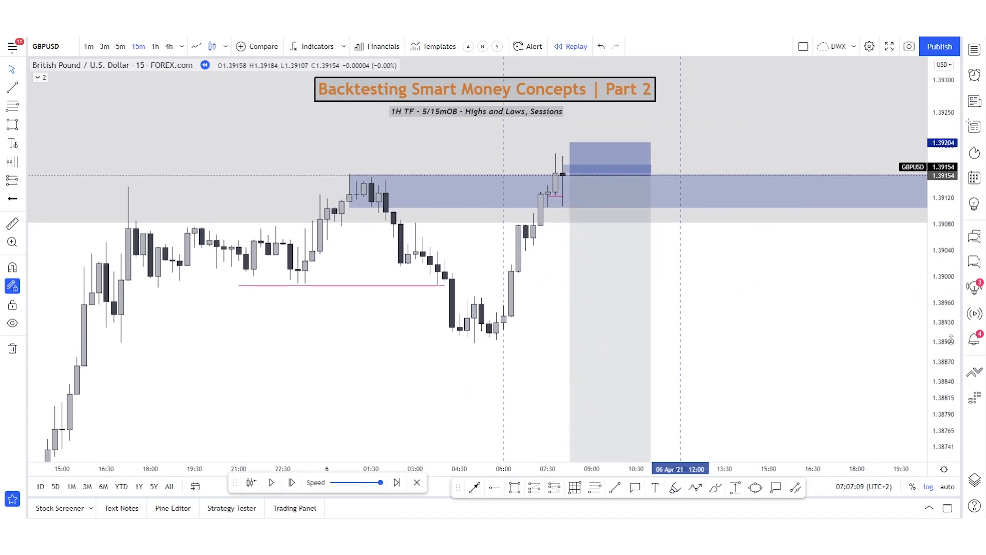
Try sketching a projected zigzag path from the 08:00 candle down to about 1.39101 and back up to the entry level
drag(951, 339, 946, 118)
scroll(793, 204, up, 5)
drag(677, 238, 810, 386)
drag(705, 362, 812, 343)
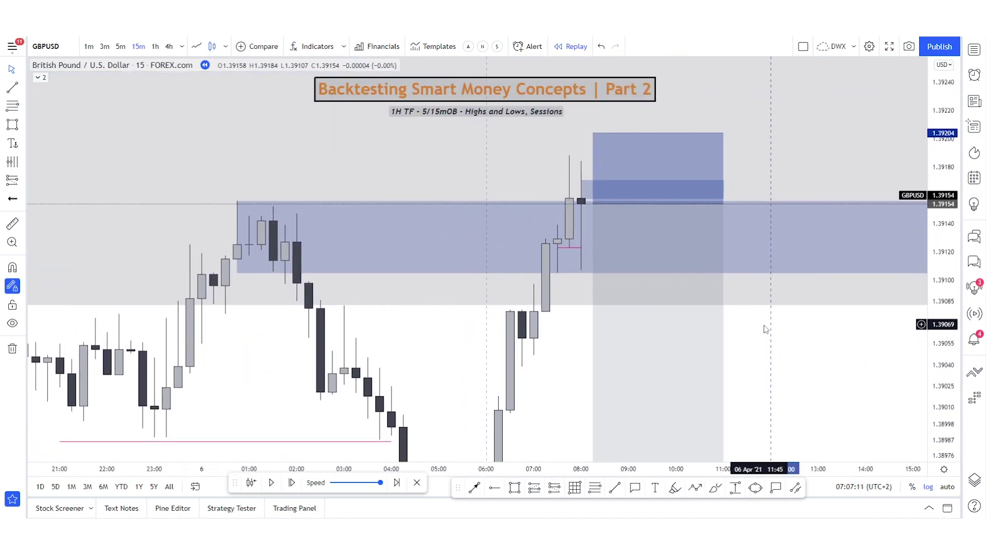
scroll(731, 347, up, 2)
click(790, 339)
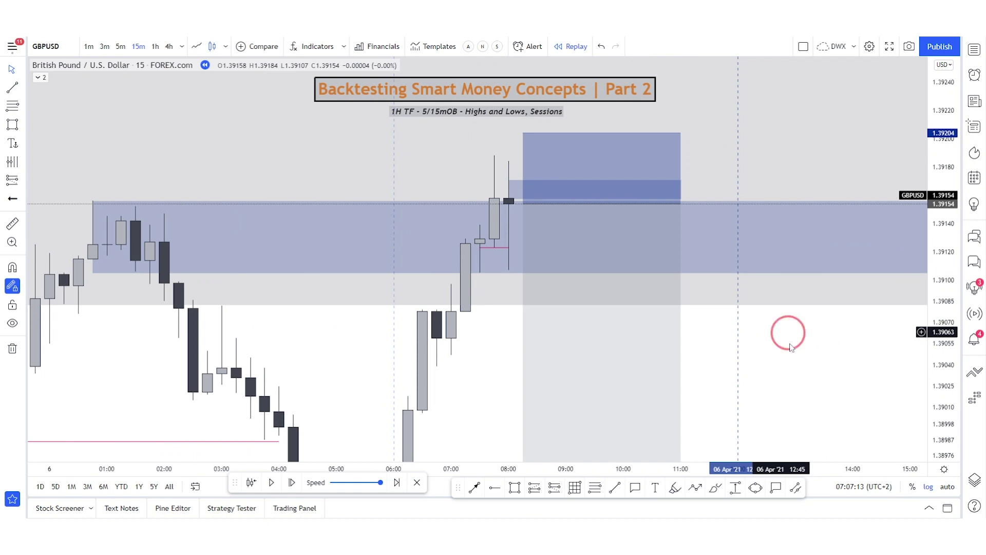
drag(790, 348, 790, 359)
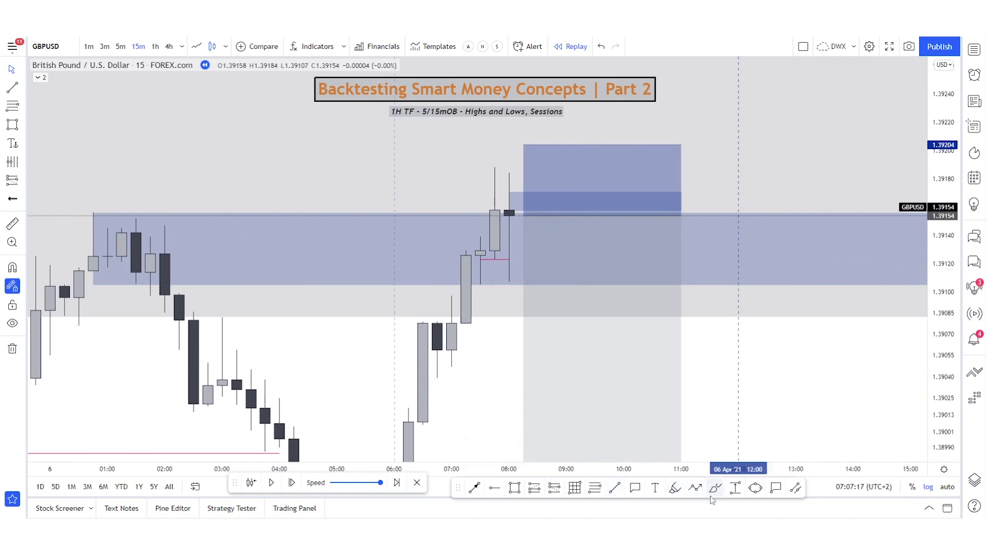
click(695, 487)
click(509, 214)
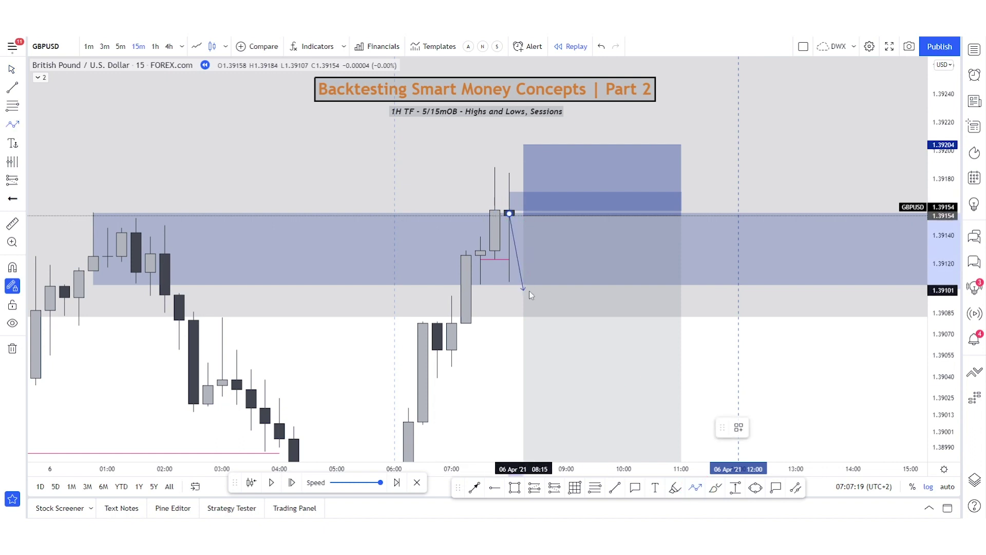
double_click(495, 258)
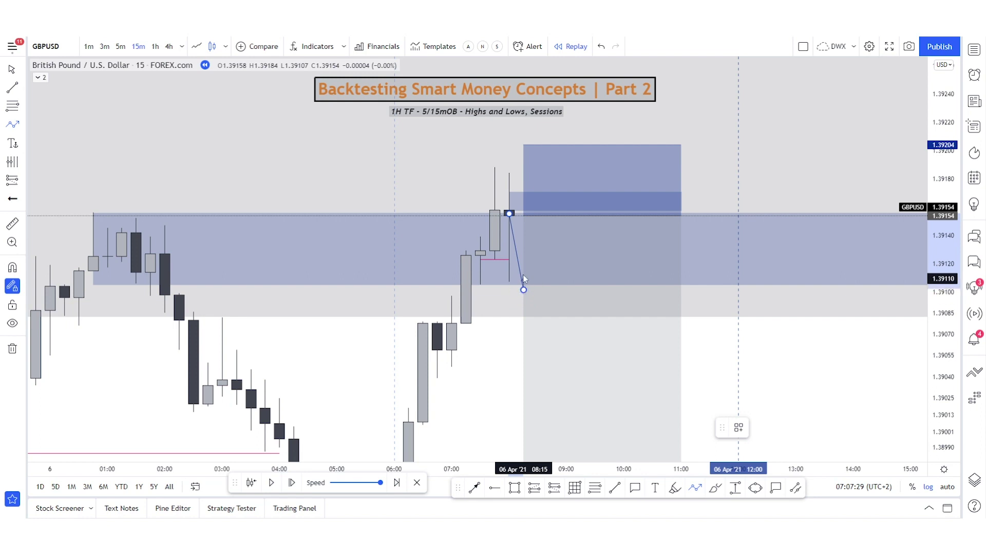
click(524, 288)
click(552, 268)
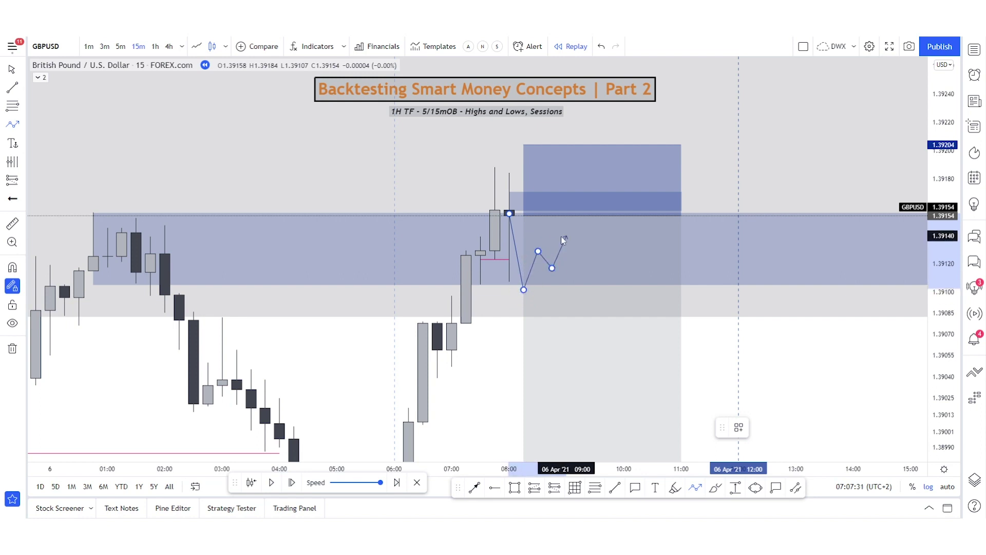
click(581, 249)
click(595, 212)
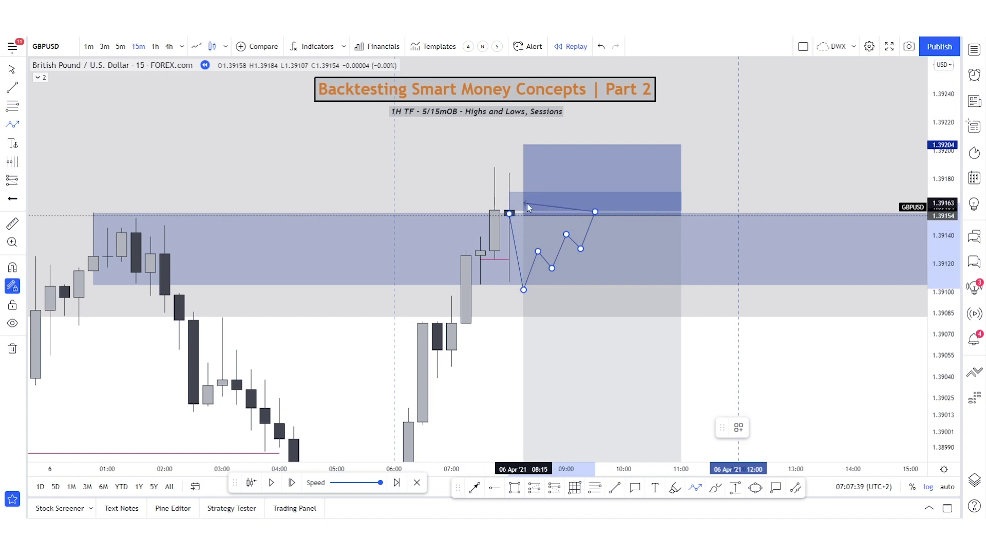
key(Escape)
Shift the whole short position down so its entry is at 1.39152 and its stop at 1.39202
click(551, 276)
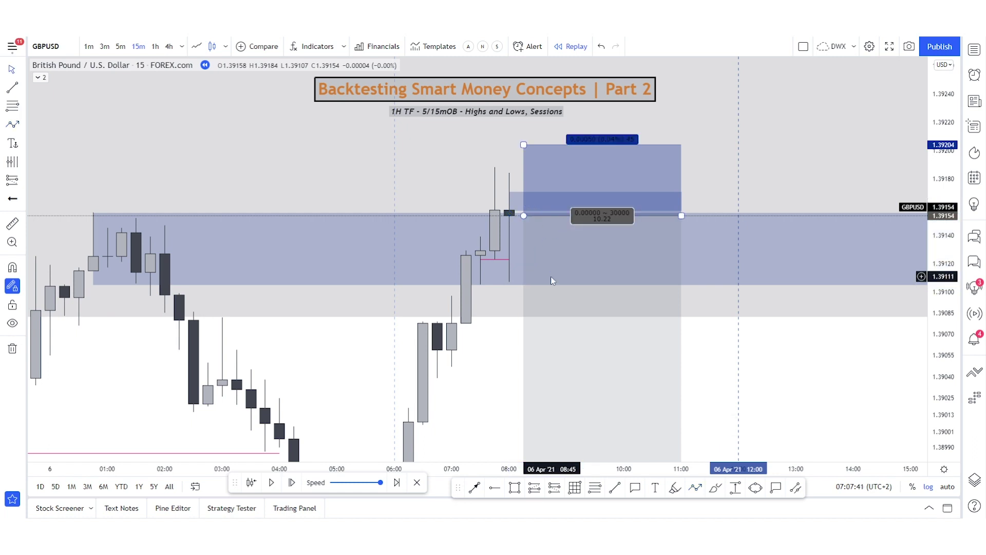
drag(606, 348, 604, 348)
mouse_move(604, 323)
mouse_down()
mouse_move(565, 314)
mouse_move(577, 317)
mouse_up()
click(793, 354)
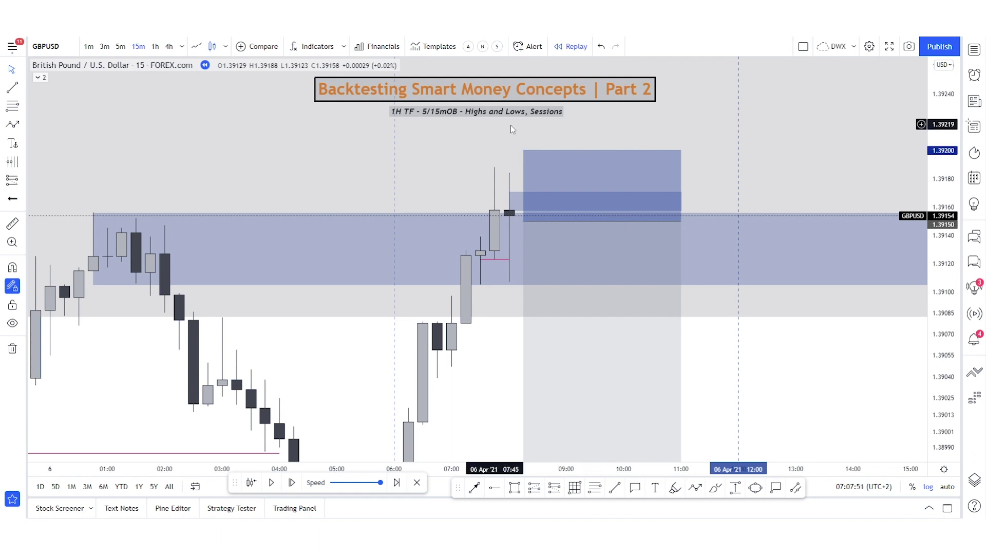
drag(557, 362, 560, 357)
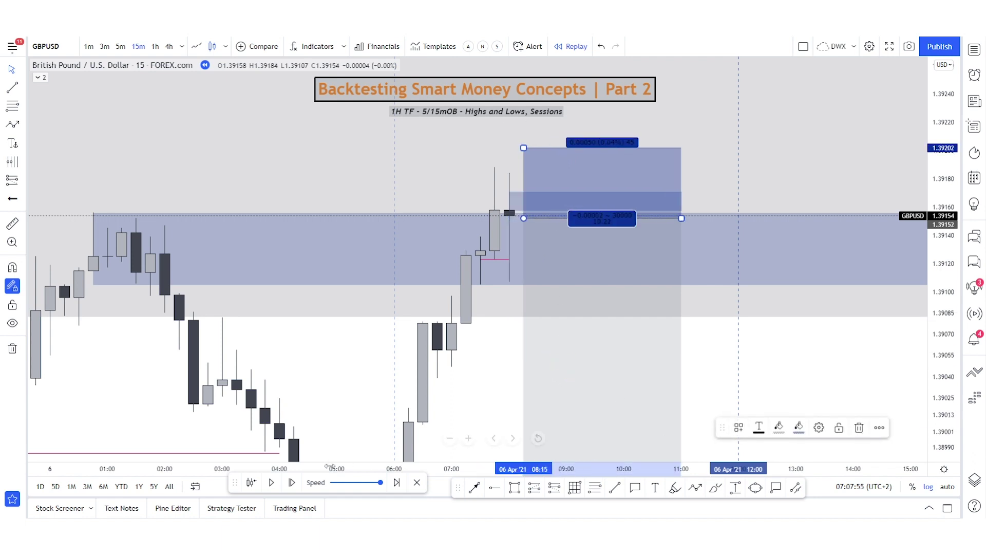
Step the replay forward to the 08:15 candle and extend the short position's end to about 12:00 on 6 April
click(293, 484)
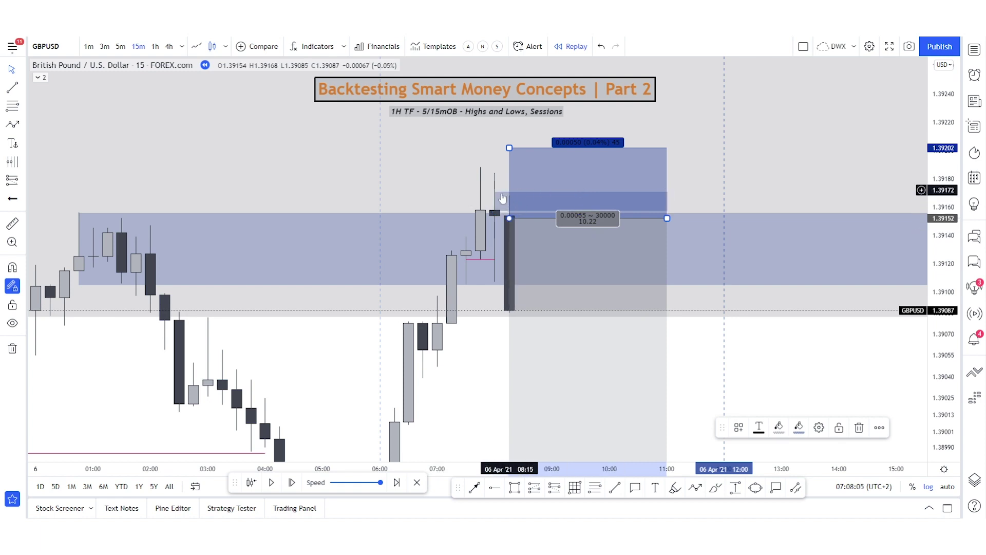
drag(943, 87, 943, 281)
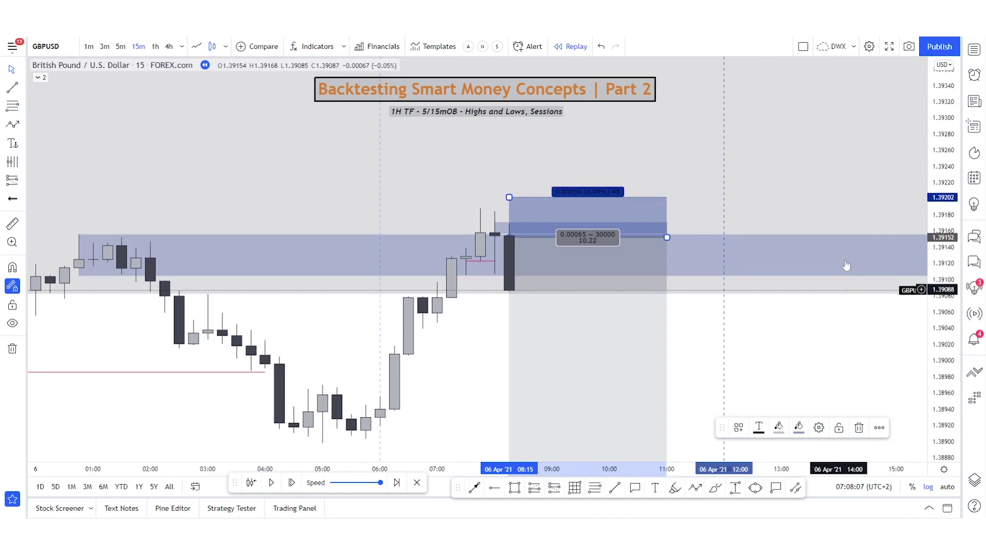
scroll(851, 332, down, 6)
drag(764, 335, 597, 298)
drag(938, 124, 938, 257)
scroll(869, 309, down, 4)
drag(806, 351, 580, 264)
drag(502, 144, 527, 145)
drag(945, 140, 916, 231)
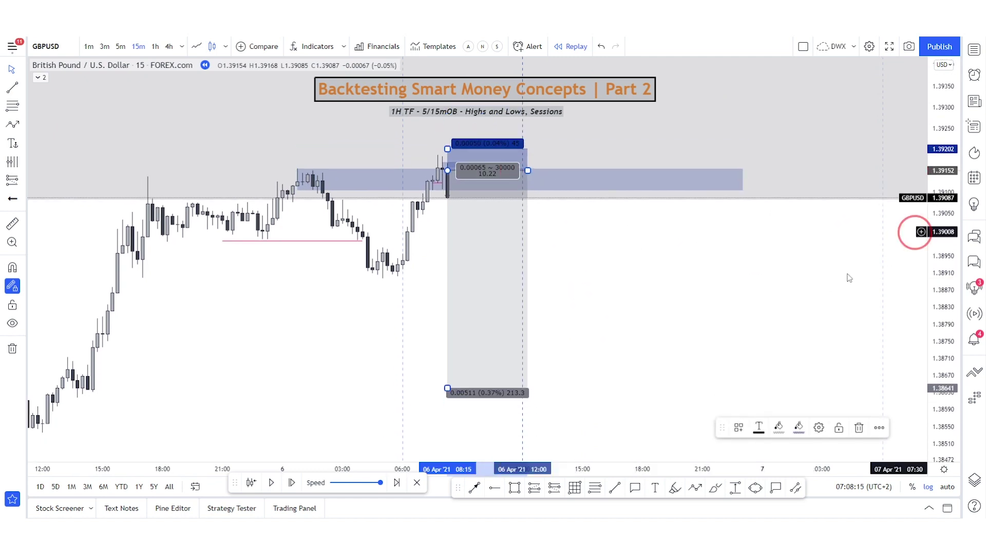
Lower the short position's target to 1.38126 at the long horizontal low line and extend its end to about 19:00 on 6 April
scroll(816, 294, down, 4)
drag(806, 323, 722, 139)
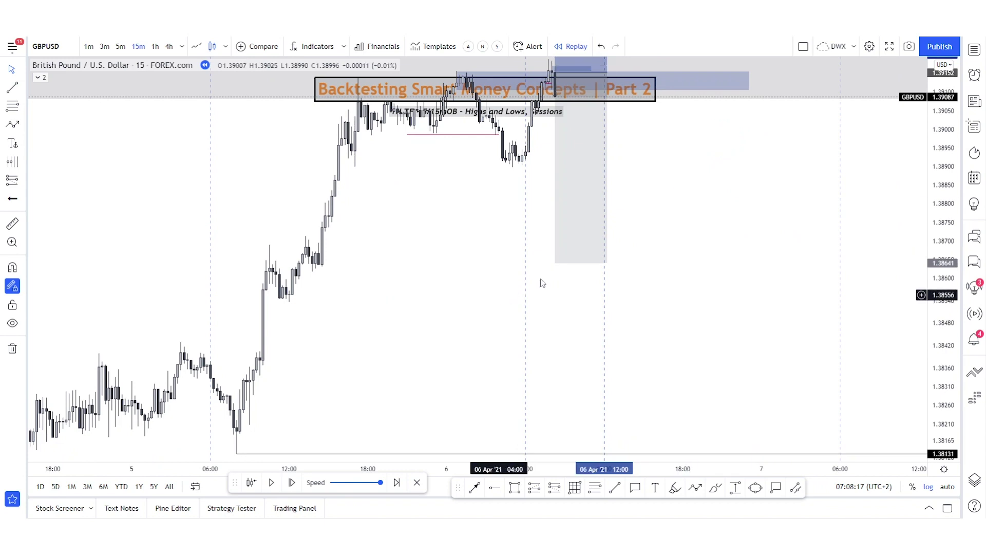
drag(555, 265, 235, 454)
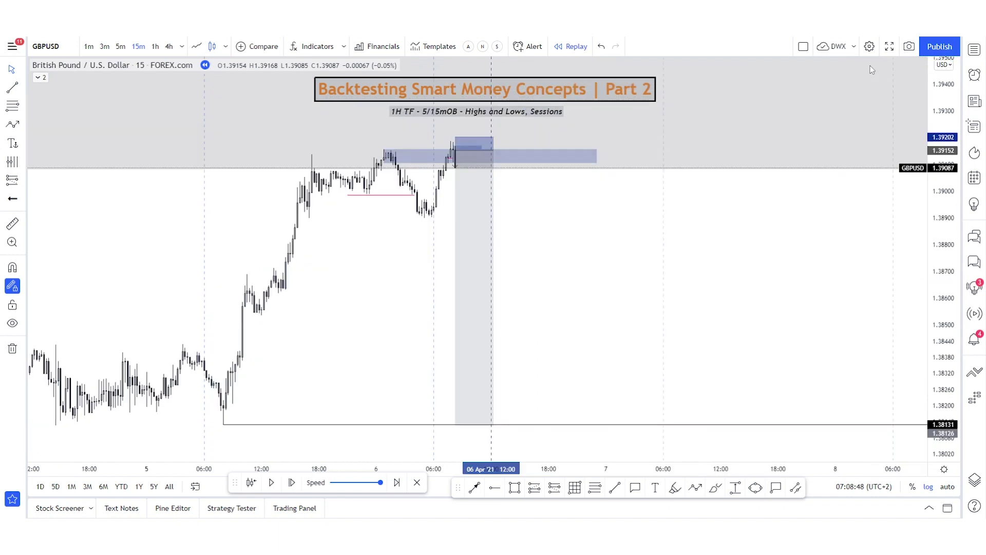
click(651, 193)
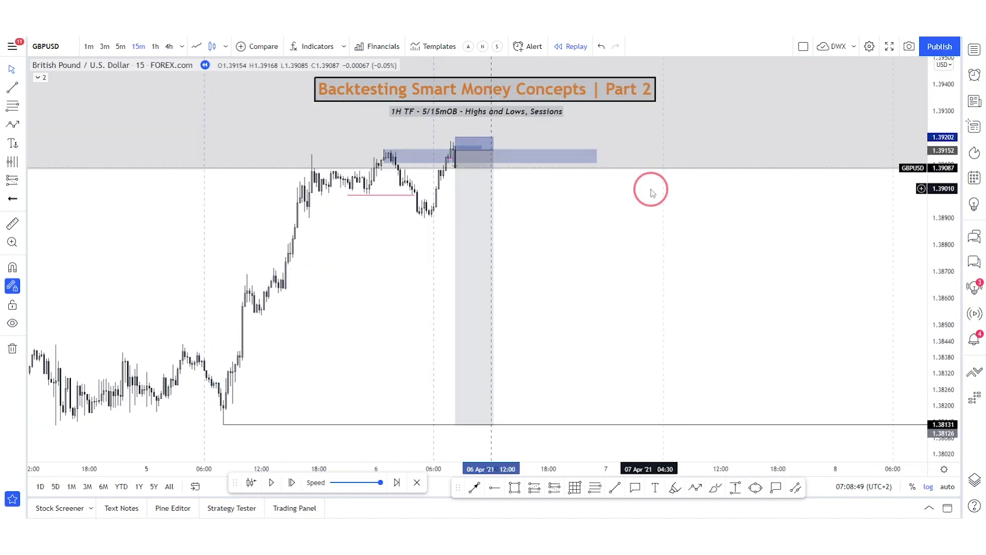
click(474, 250)
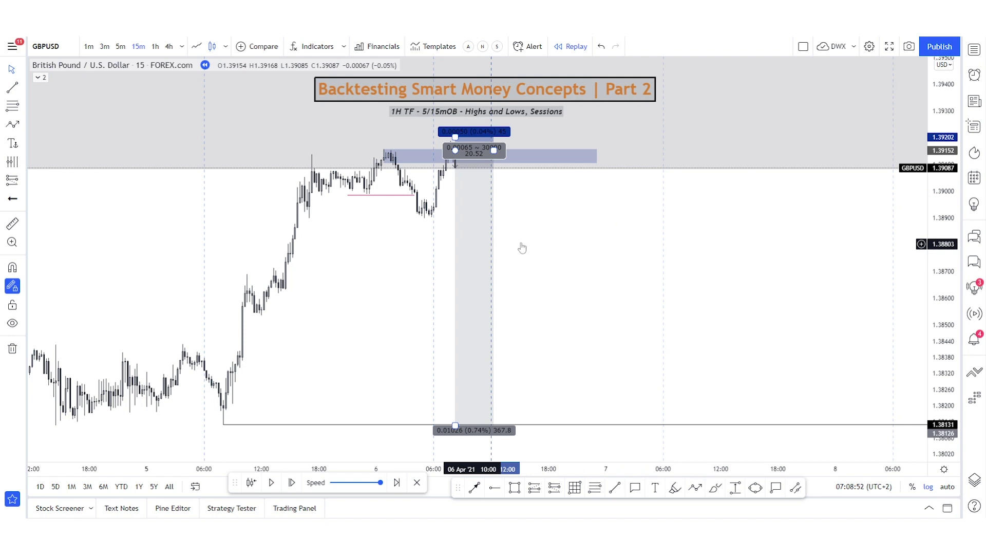
drag(494, 150, 558, 150)
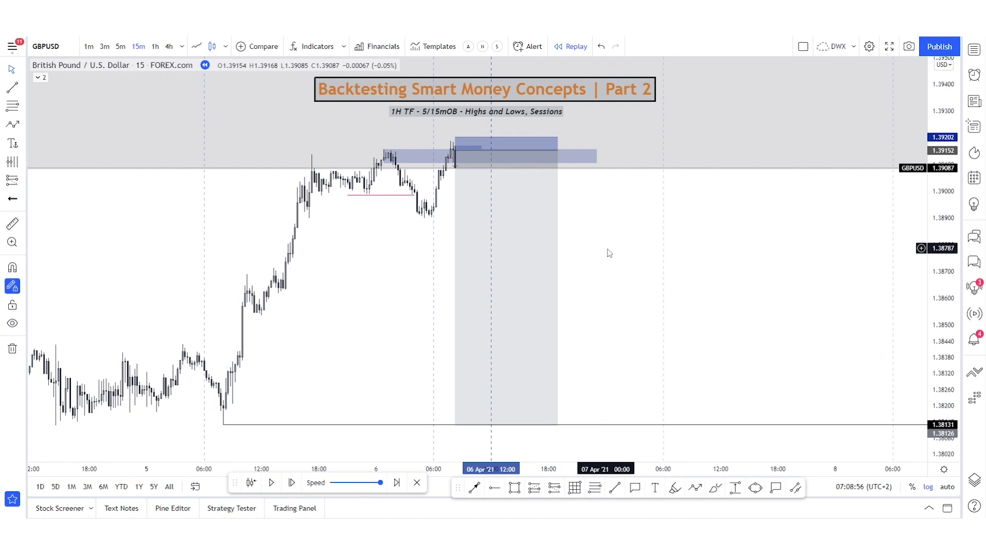
Step the replay forward candle by candle to about 19:30 on 6 April, until price trades through the short position's target
click(293, 483)
click(293, 483)
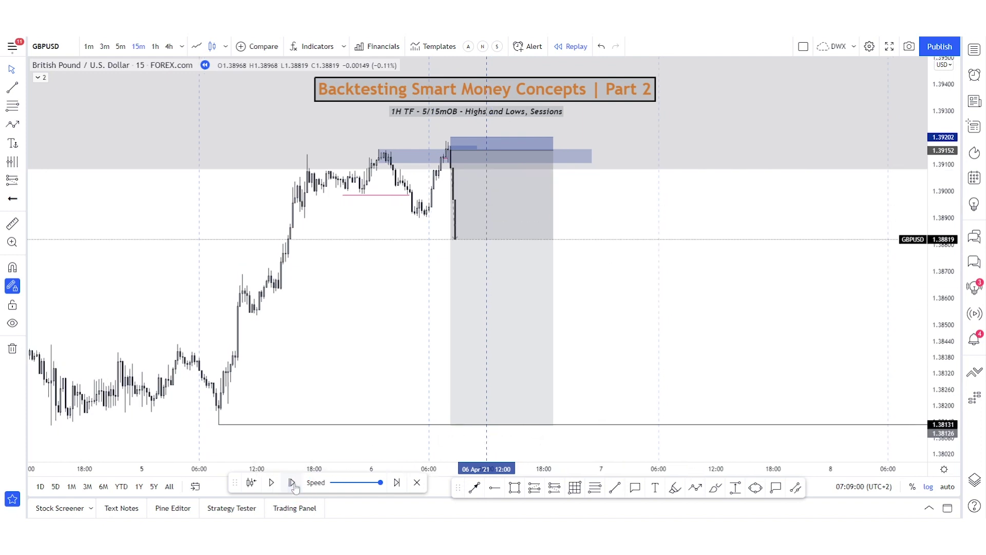
click(293, 484)
click(293, 484)
click(293, 483)
click(293, 483)
click(293, 483)
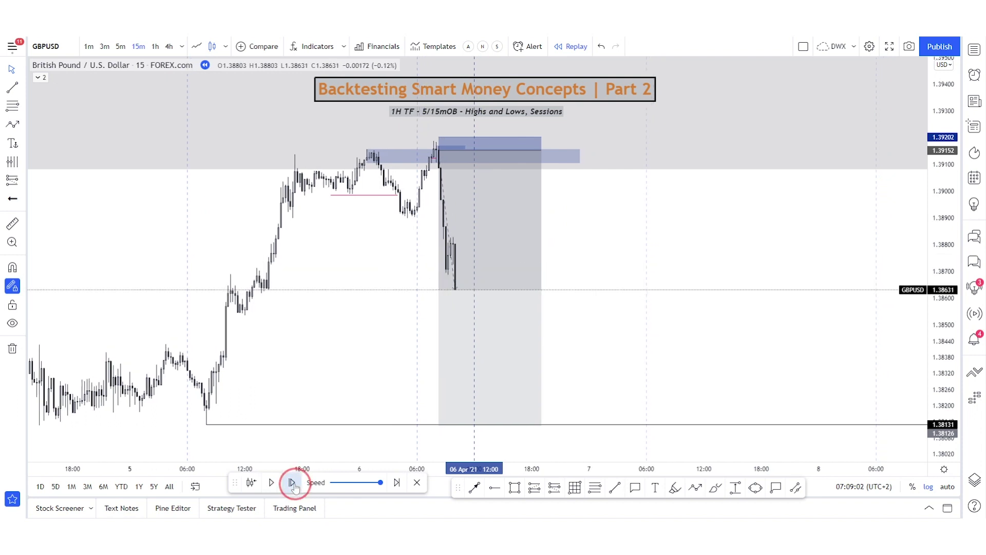
click(293, 484)
click(293, 483)
click(293, 484)
click(293, 483)
click(293, 483)
click(292, 483)
click(293, 483)
click(293, 483)
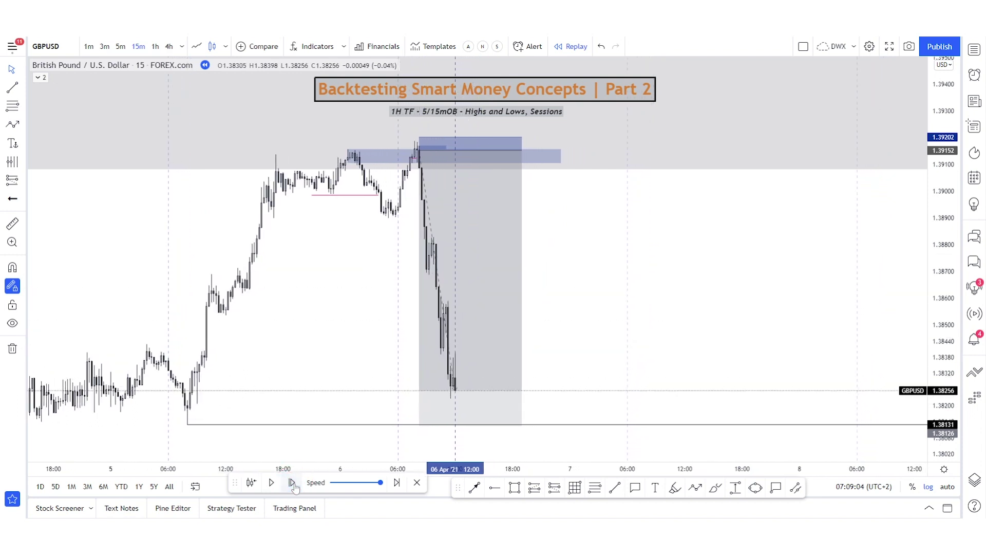
click(292, 483)
click(293, 483)
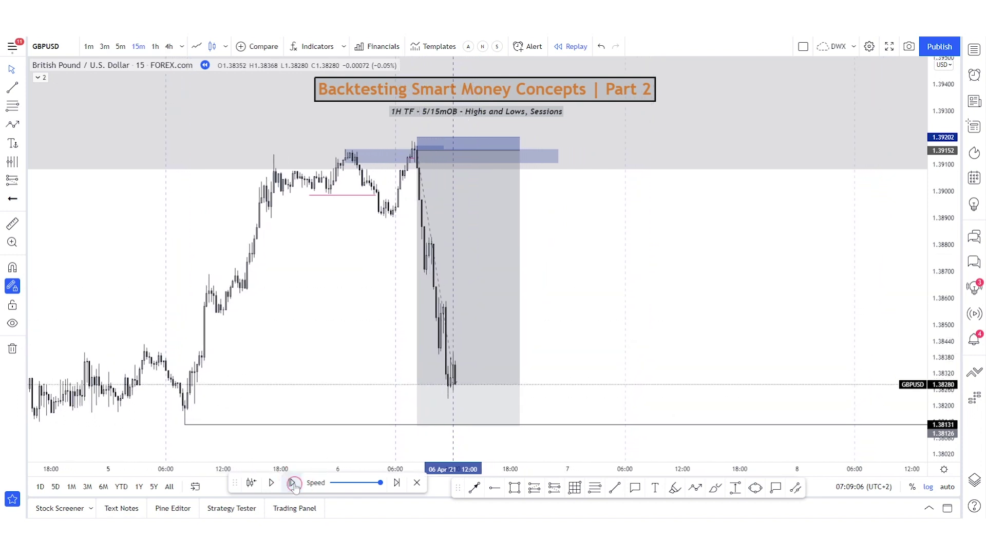
click(293, 483)
click(293, 483)
click(292, 484)
click(293, 483)
click(292, 484)
click(293, 483)
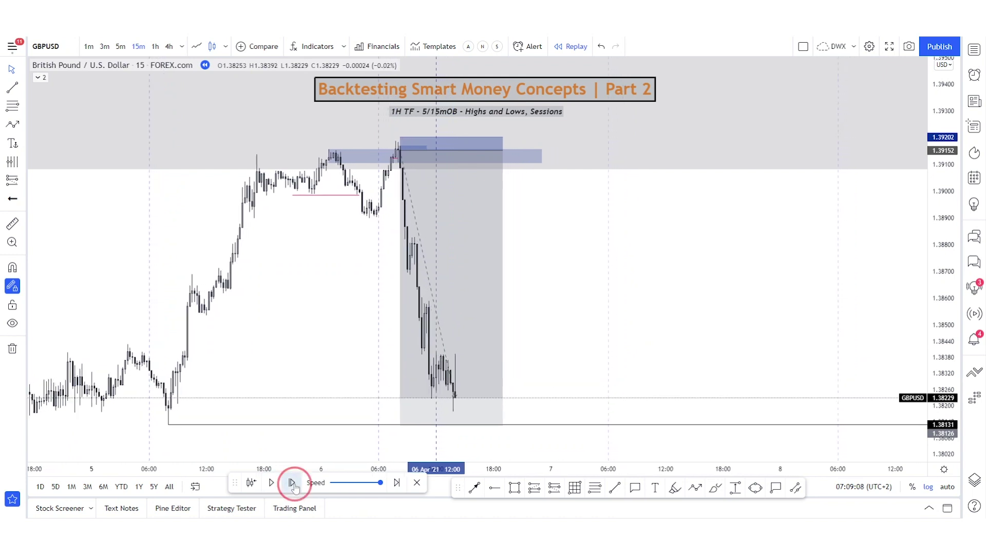
click(293, 484)
click(293, 483)
click(293, 483)
click(293, 484)
click(293, 484)
click(292, 483)
click(293, 483)
click(293, 483)
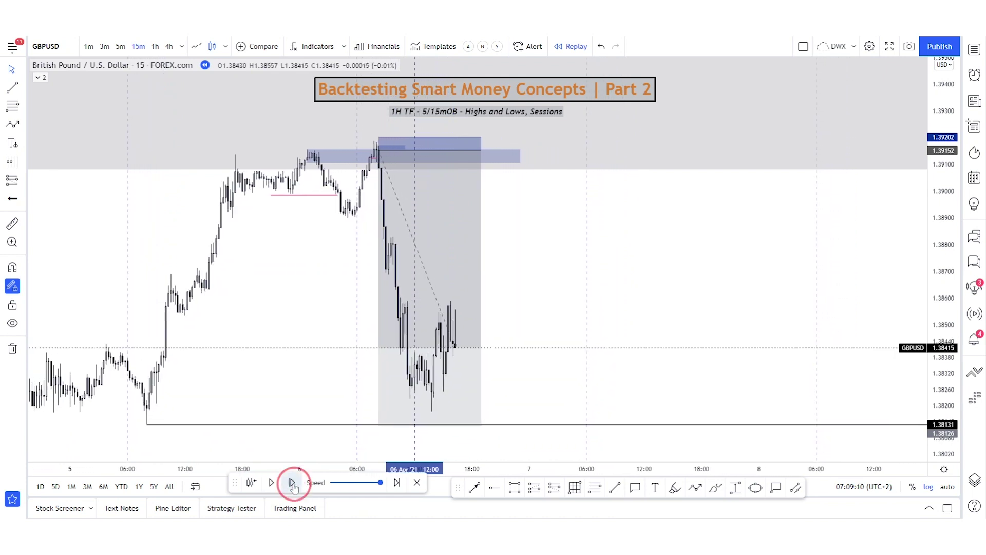
click(292, 484)
click(293, 483)
click(293, 483)
click(292, 484)
click(293, 483)
click(292, 484)
click(292, 484)
click(293, 484)
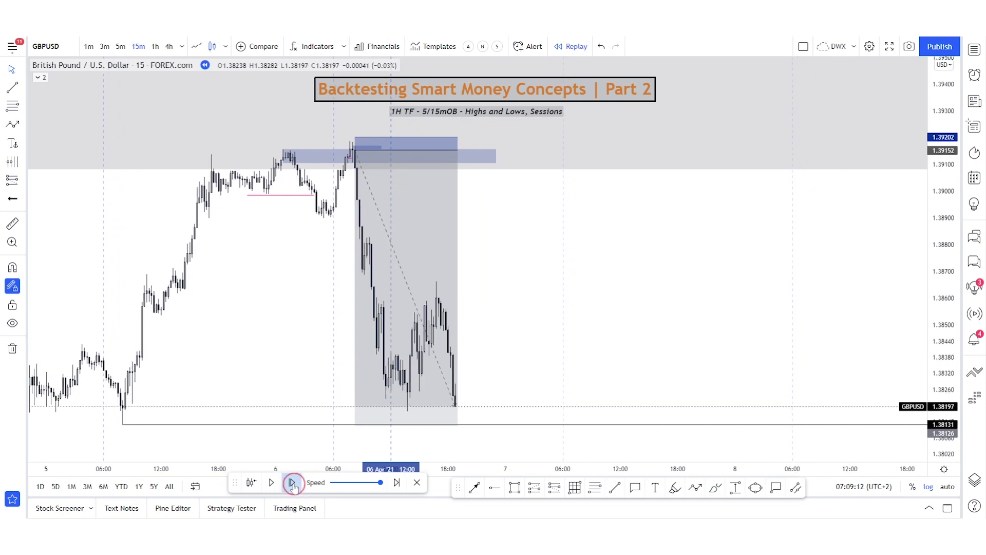
click(293, 484)
click(292, 484)
click(293, 484)
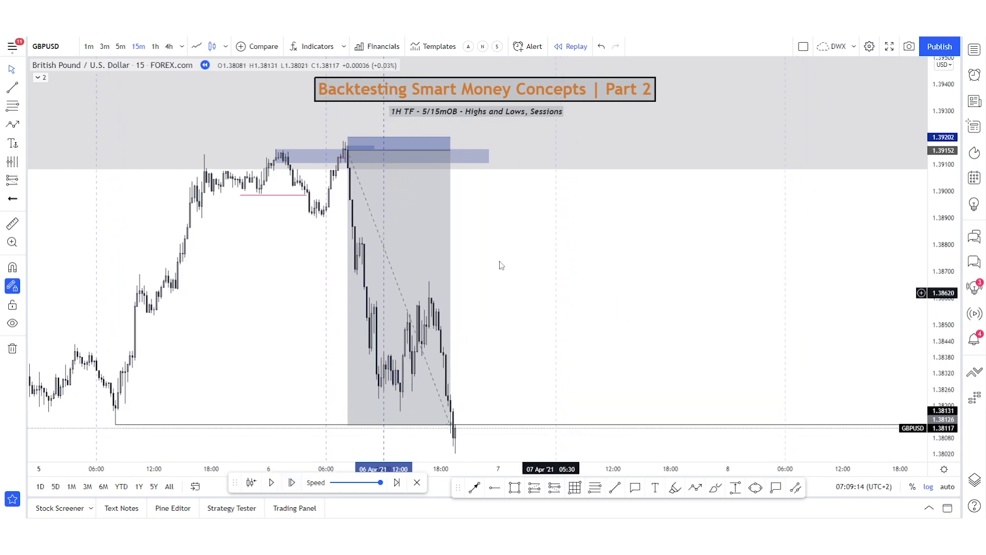
Brush a circle around the low at the pink line, a stroke down from the blue zone's high, and an underline beneath the earlier swing low
drag(550, 263, 638, 256)
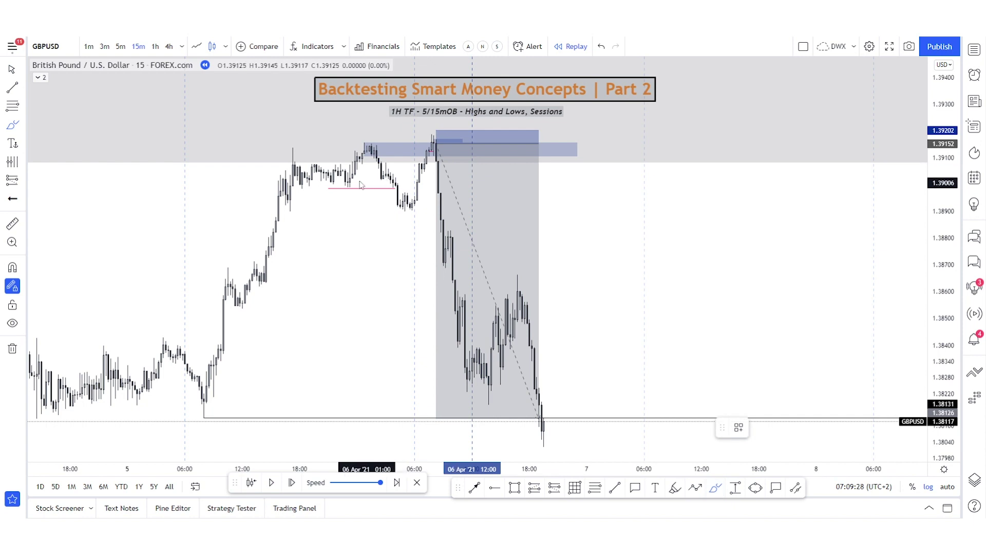
mouse_move(342, 191)
mouse_down()
mouse_move(353, 180)
mouse_move(397, 215)
mouse_up()
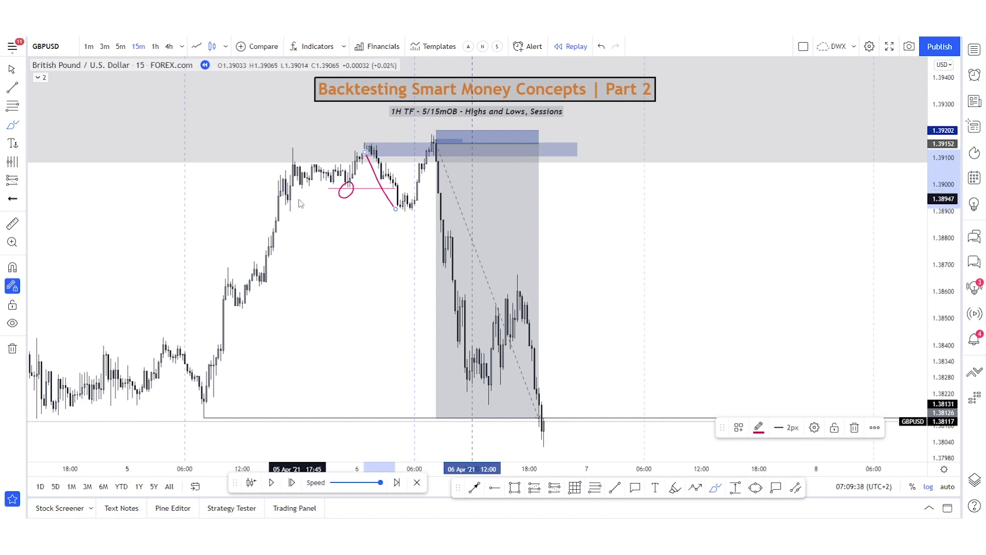
drag(292, 199, 369, 205)
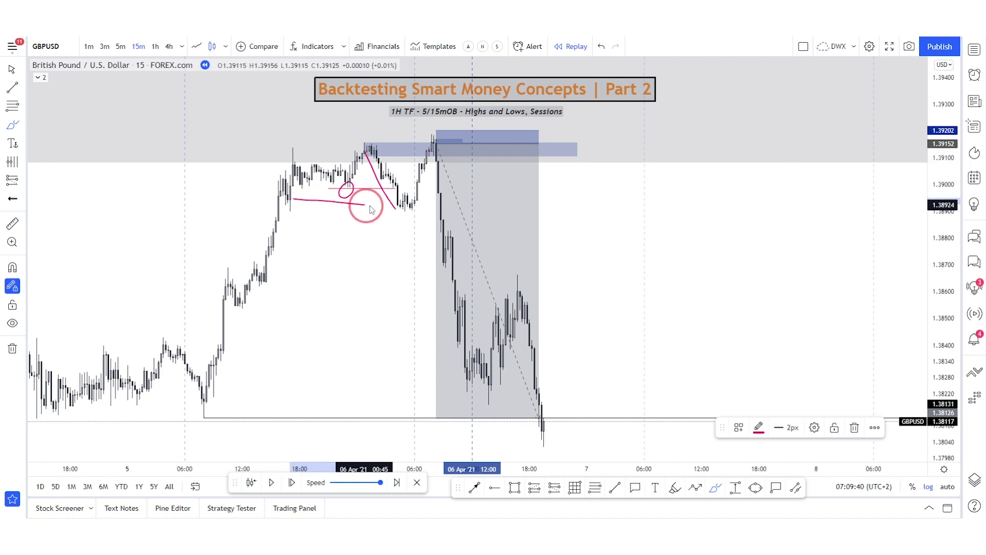
drag(290, 208, 350, 209)
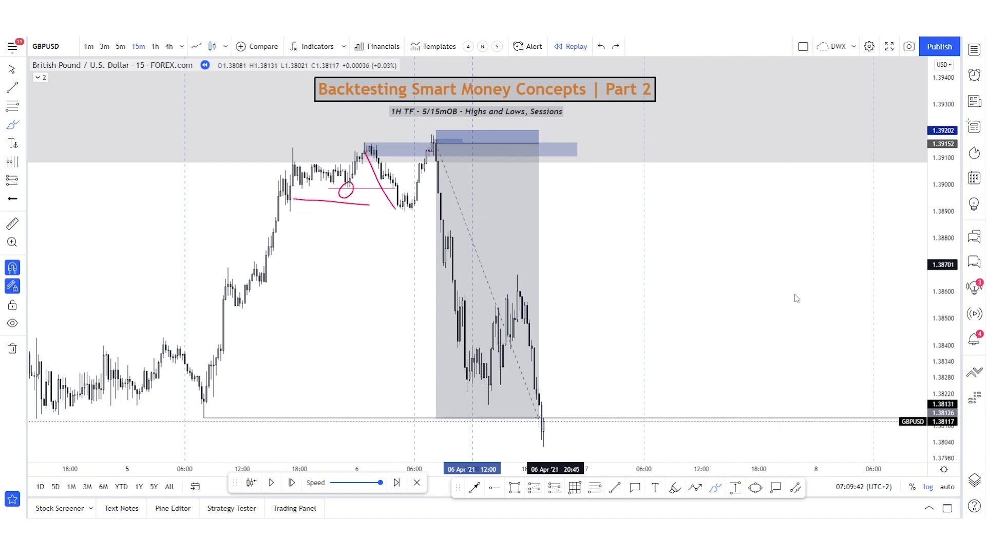
drag(885, 185, 596, 225)
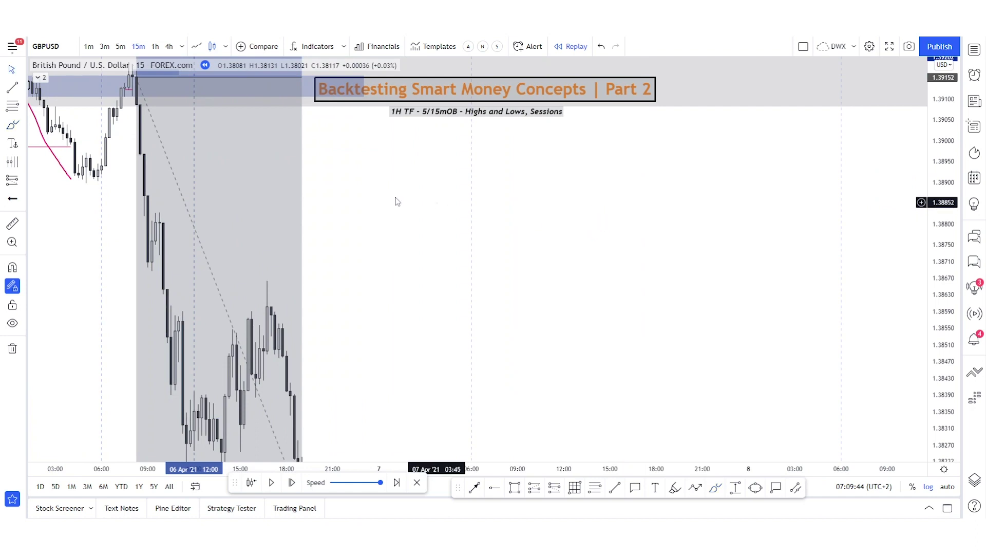
drag(403, 203, 889, 288)
drag(264, 281, 399, 284)
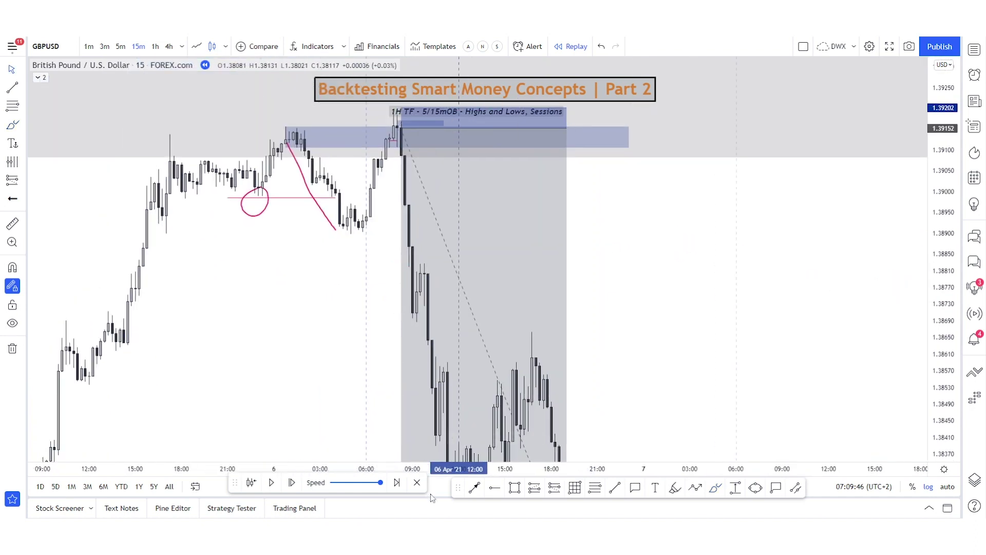
click(520, 491)
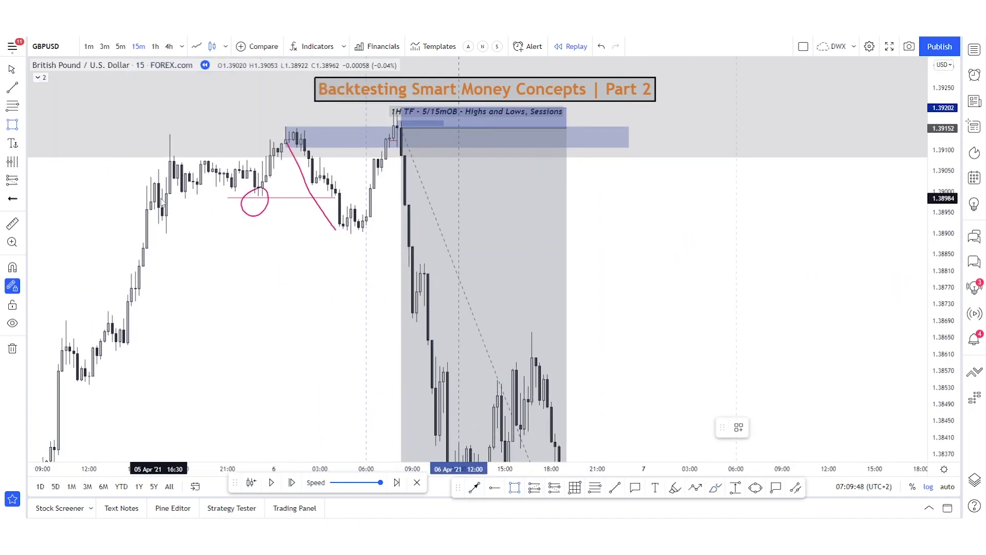
right_click(366, 224)
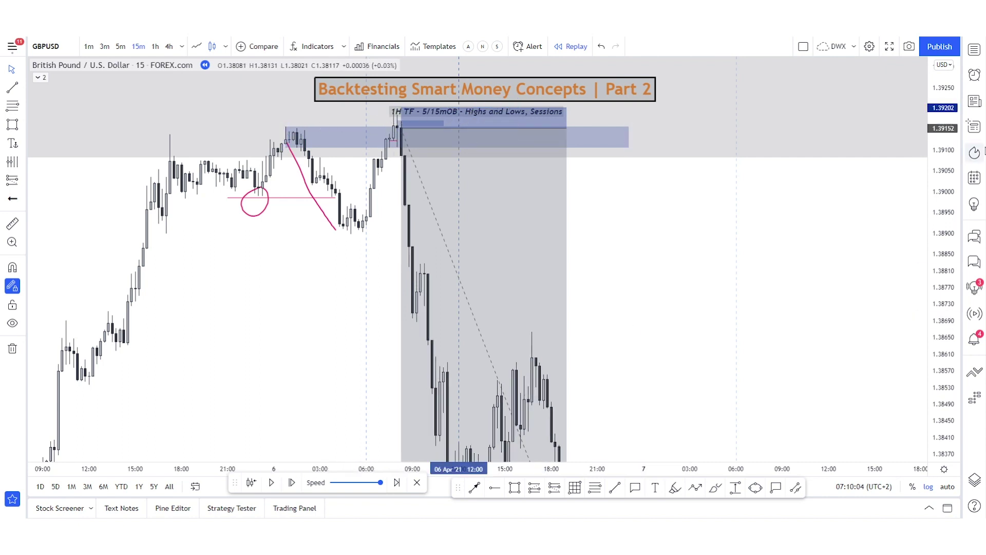
Delete the pink structure line, the brushed circle and the downward brush stroke beside the blue zone
drag(941, 171, 941, 260)
scroll(803, 313, down, 2)
drag(679, 330, 581, 229)
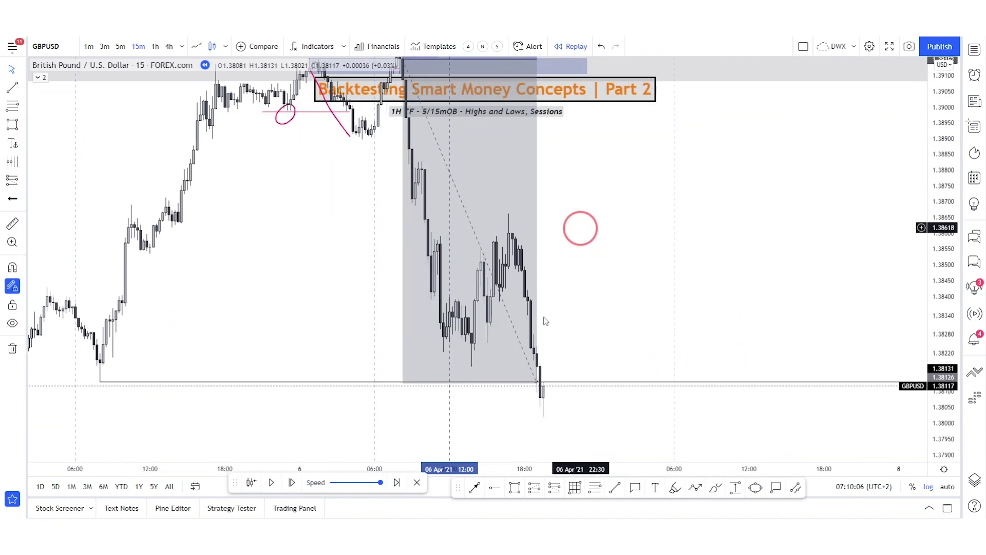
drag(584, 281, 545, 408)
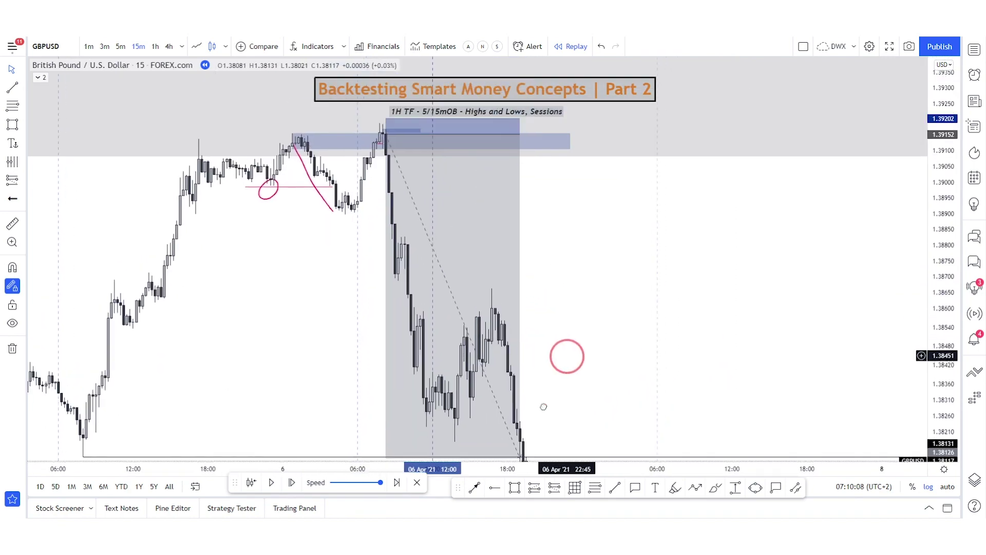
drag(271, 331, 222, 216)
key(Delete)
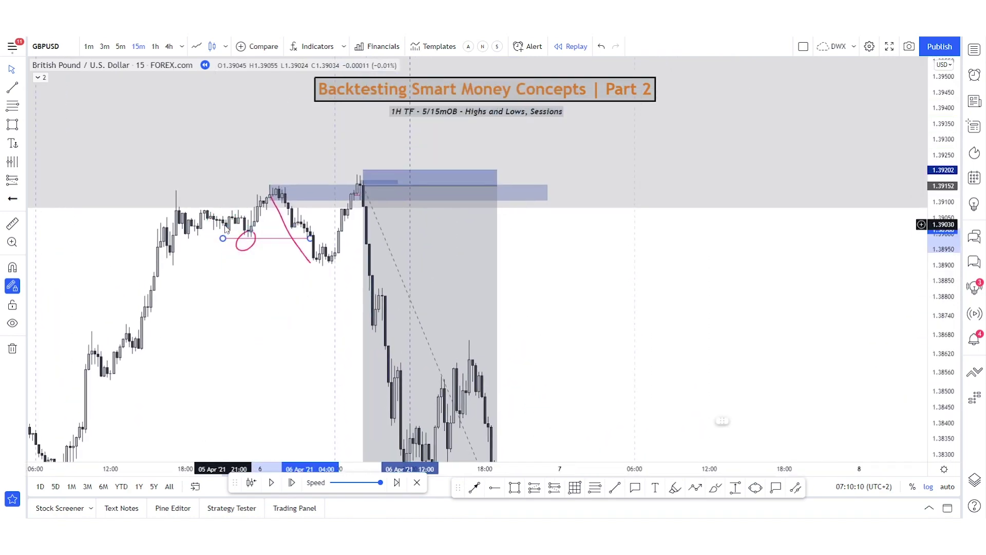
click(293, 233)
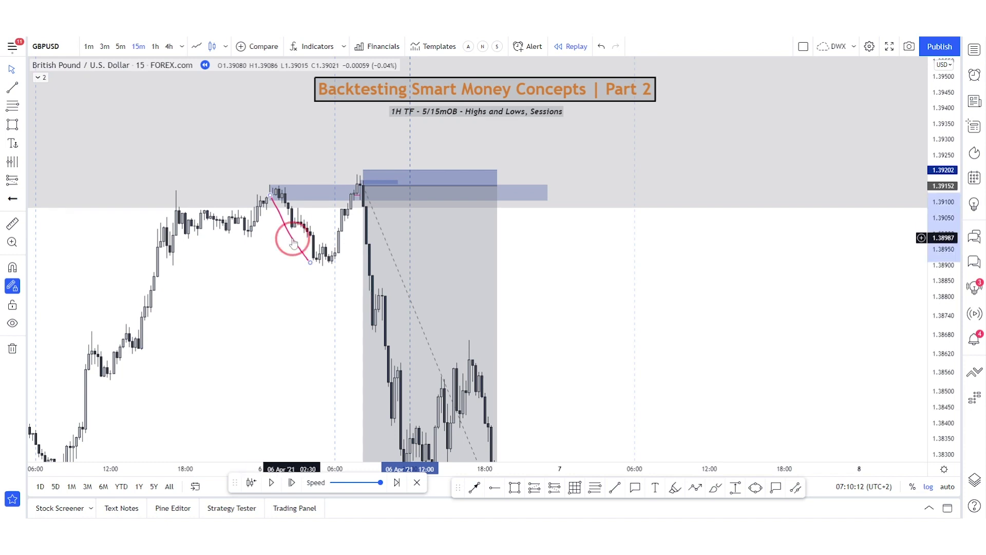
key(Delete)
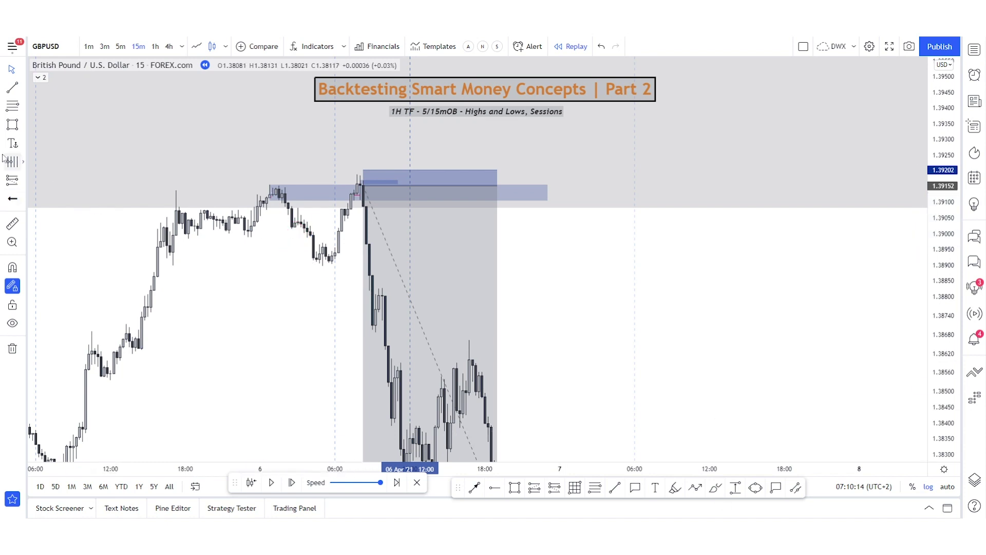
Place an anchored note reading 20R over the short position
click(14, 144)
click(77, 205)
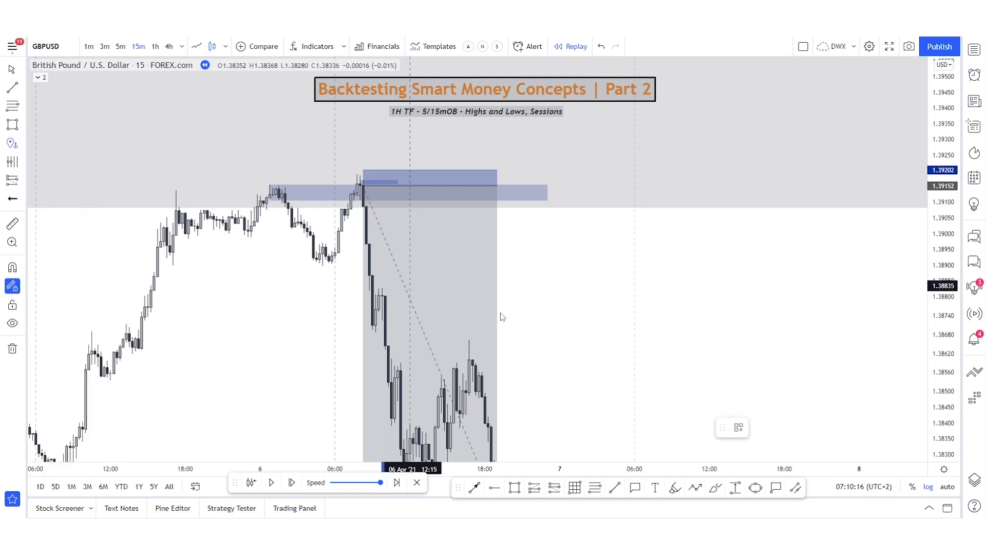
click(469, 293)
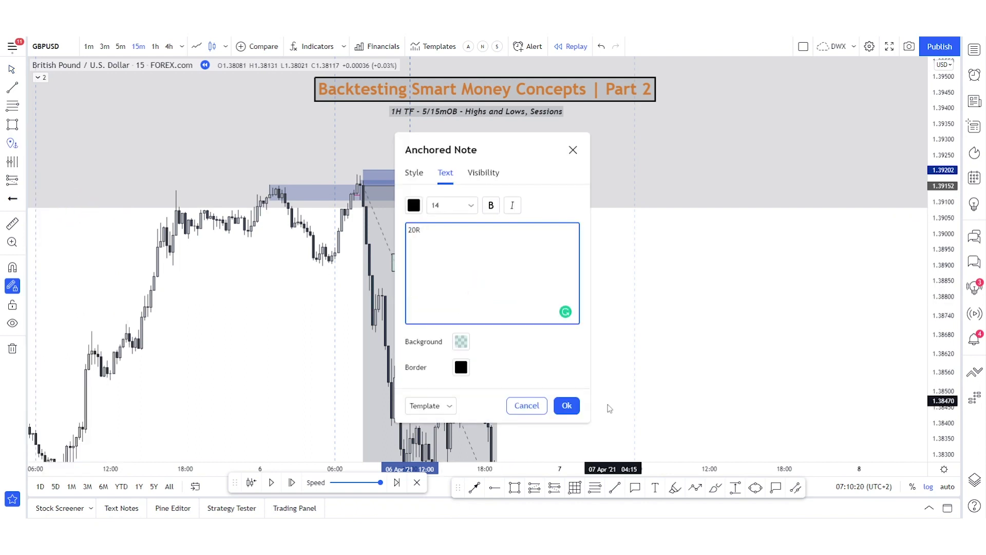
click(569, 405)
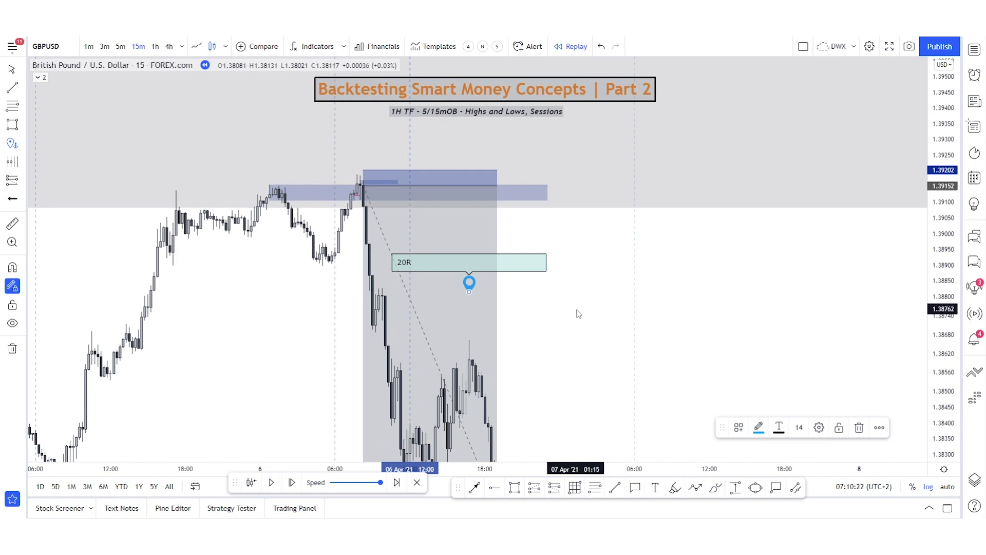
Change the chart interval to 60 minutes and view the trade within the wider price history
click(551, 313)
text(60)
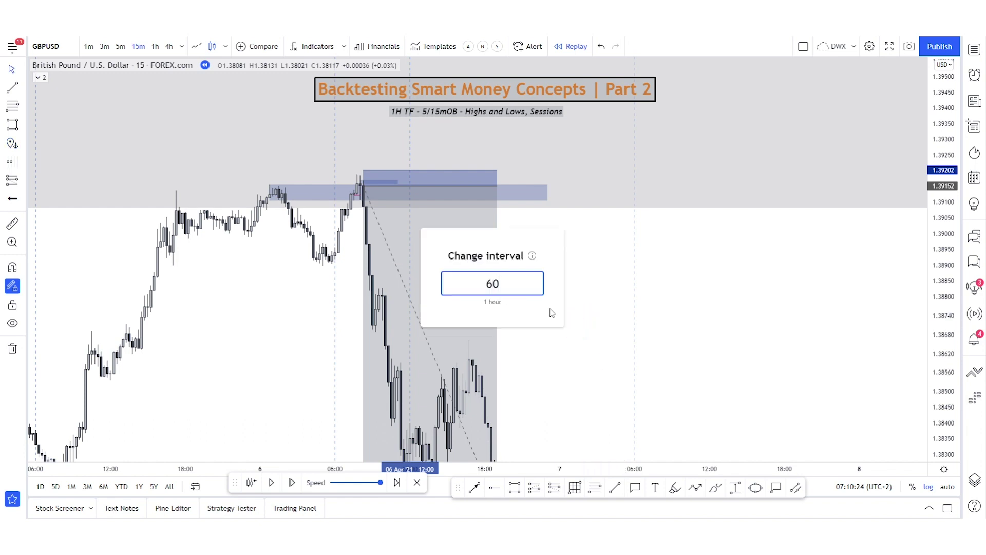
key(Return)
drag(946, 103, 614, 386)
scroll(765, 393, down, 3)
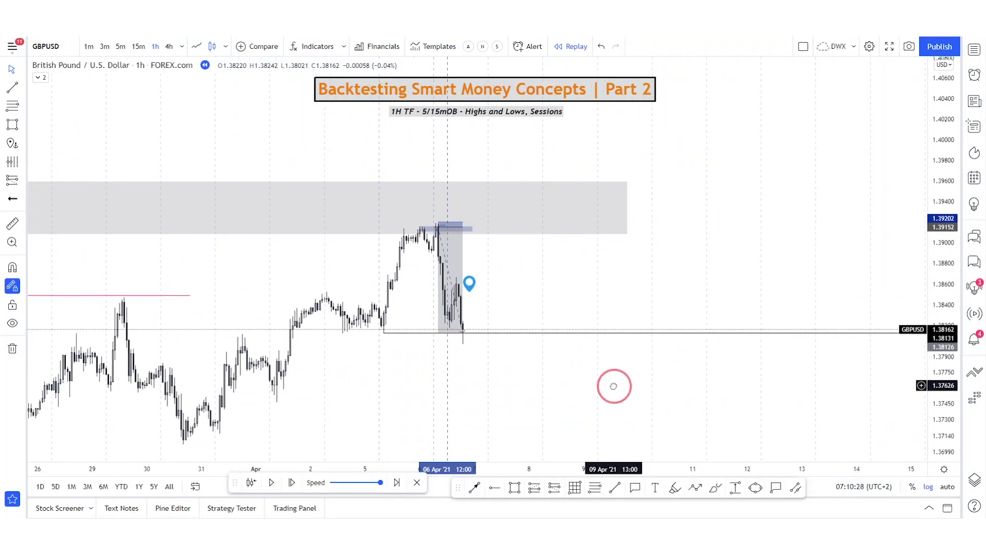
Undo the interval change to return to the 15-minute chart and remove the anchored 20R note
key(ctrl+z)
key(ctrl+z)
key(ctrl+z)
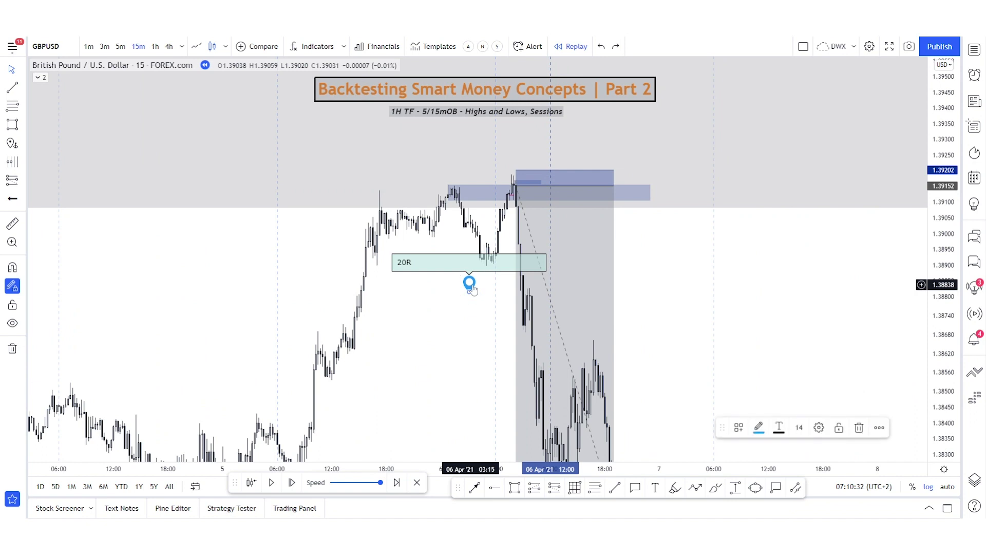
Add a chart-fixed note reading 20R inside the short position's profit area at about 1.38837
click(13, 144)
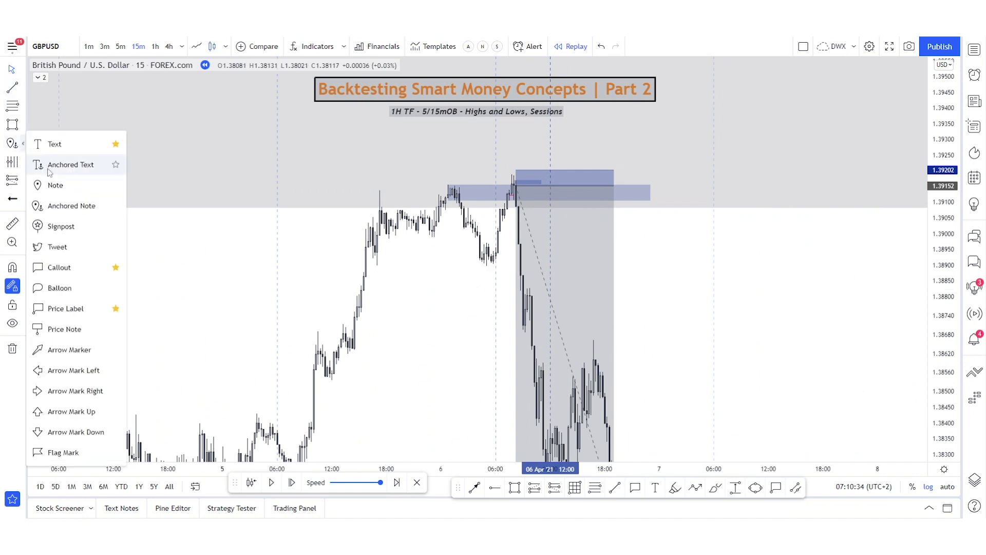
click(70, 206)
click(591, 286)
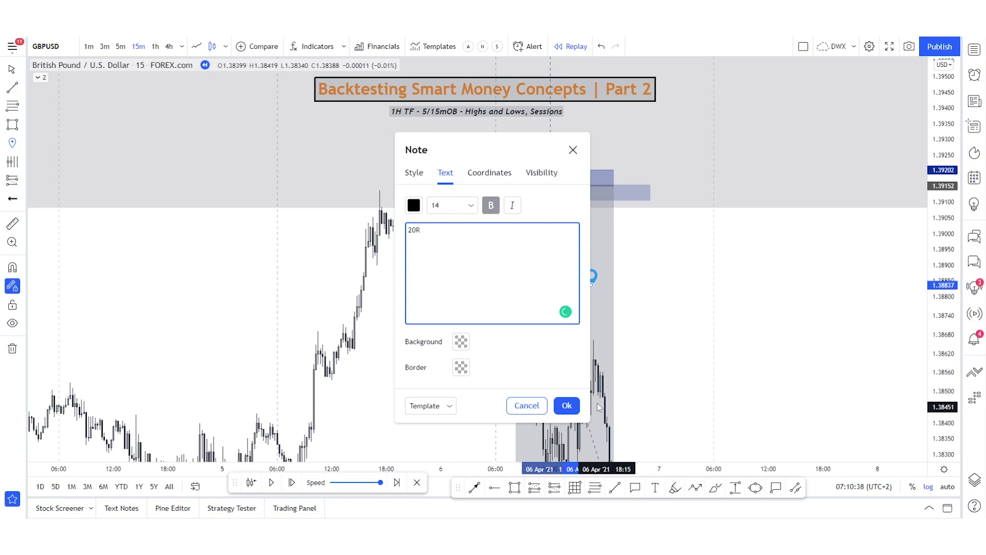
click(566, 406)
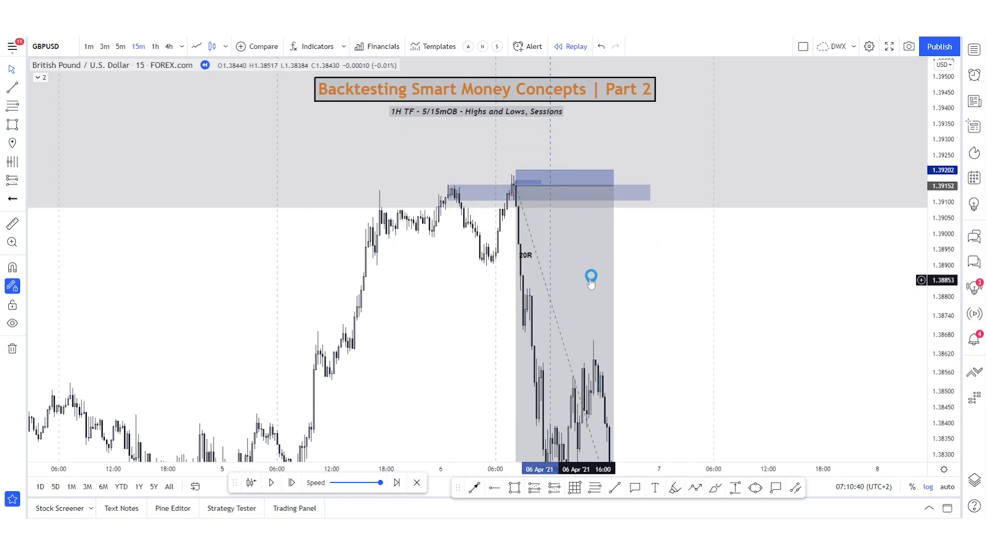
Move the 20R note out of the short position's profit area to just beyond its edge at about 1.3885
mouse_move(623, 275)
mouse_down()
mouse_move(674, 276)
mouse_move(626, 278)
mouse_up()
click(798, 427)
click(799, 509)
click(685, 286)
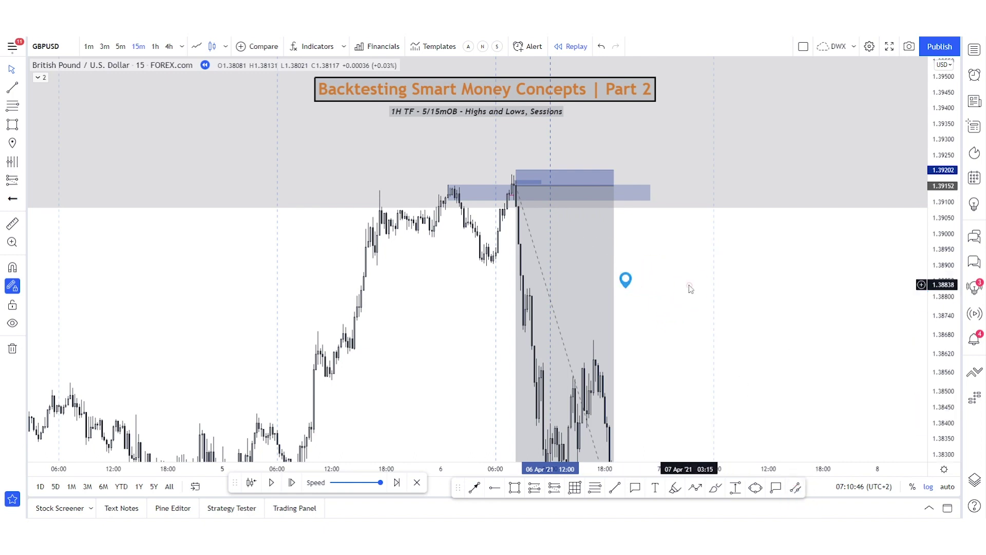
Switch the chart interval to 60 minutes
text(60)
key(Return)
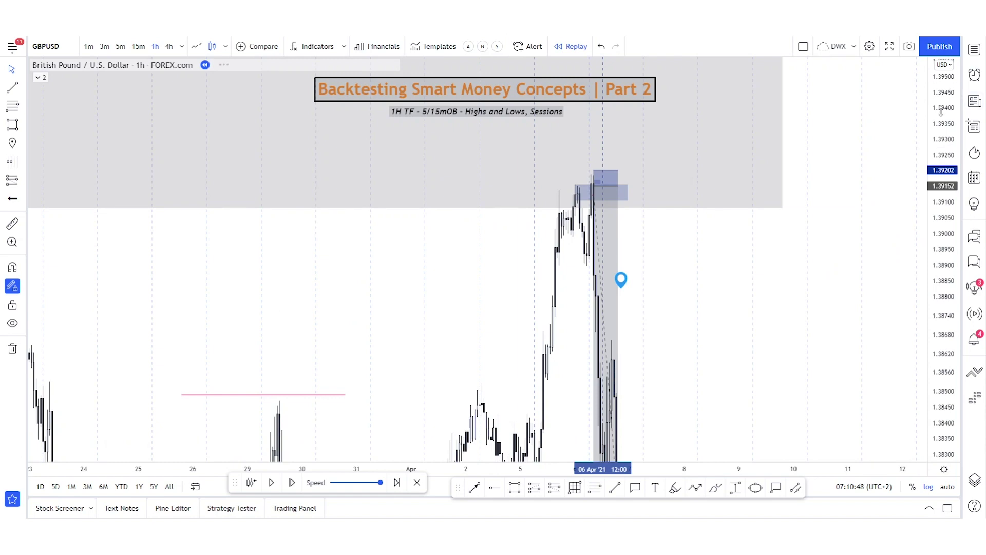
drag(941, 111, 830, 356)
scroll(804, 374, down, 2)
scroll(723, 427, up, 1)
scroll(721, 429, up, 3)
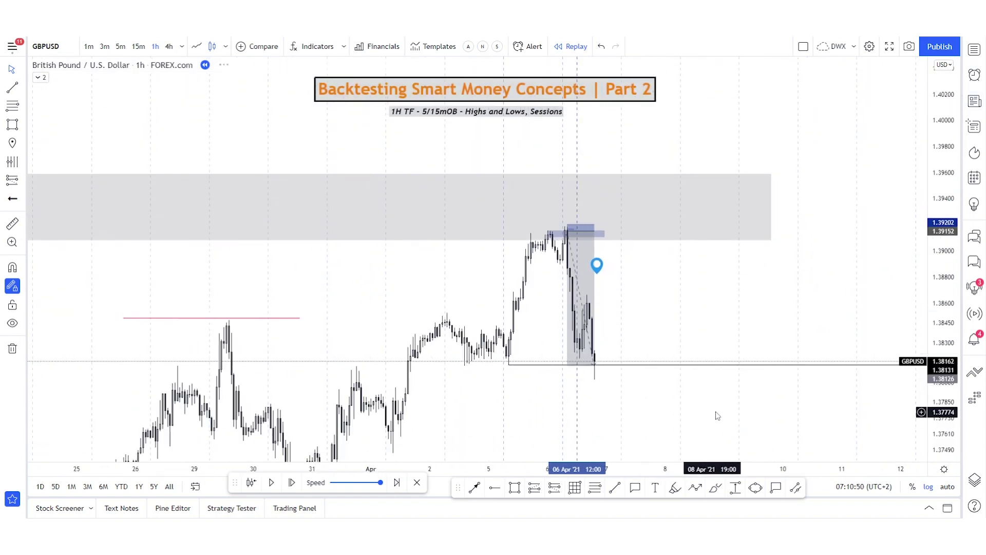
drag(594, 300, 565, 290)
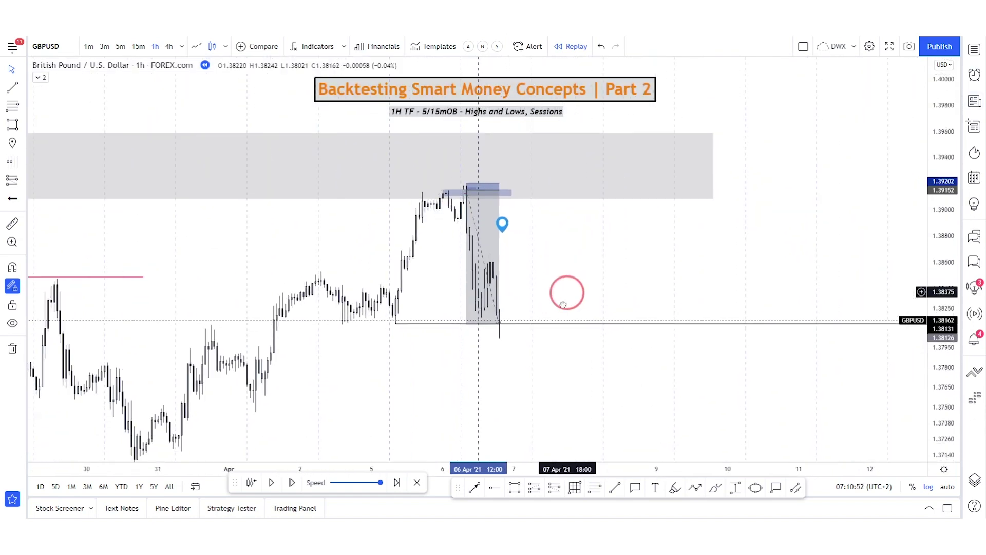
drag(534, 349, 528, 257)
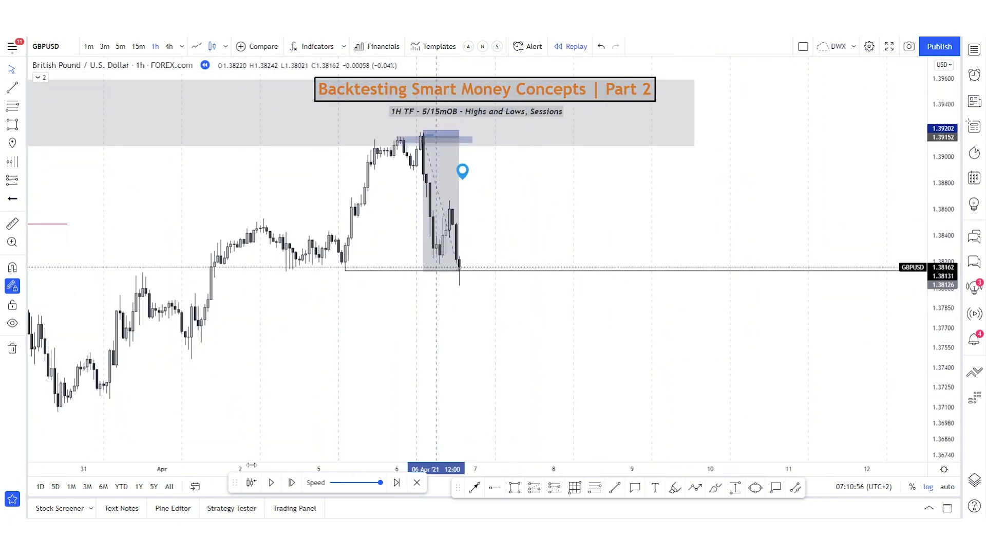
Advance the replay candle by candle on the 1-hour chart to the early morning of 7 April
click(291, 483)
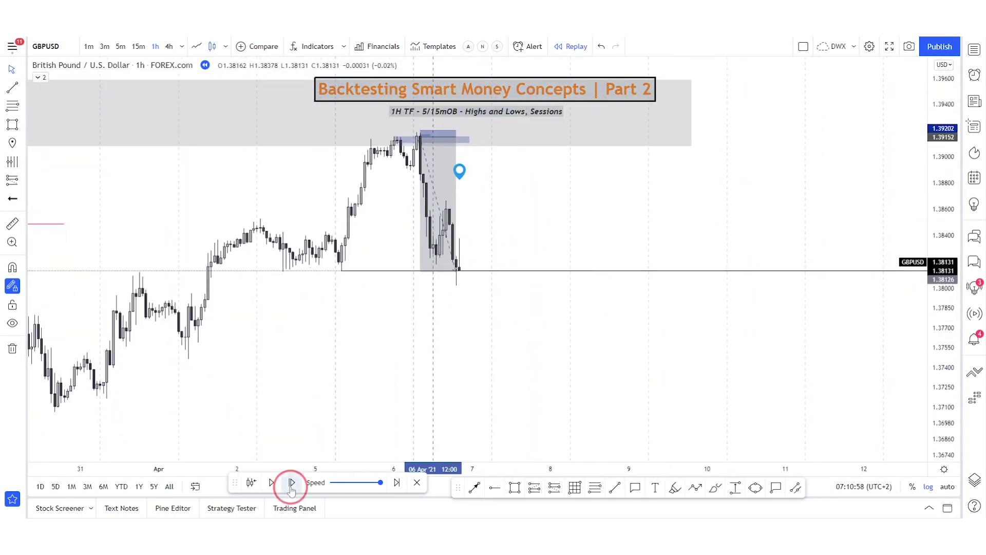
click(291, 483)
click(291, 482)
click(291, 483)
click(291, 483)
click(292, 482)
click(291, 483)
click(291, 483)
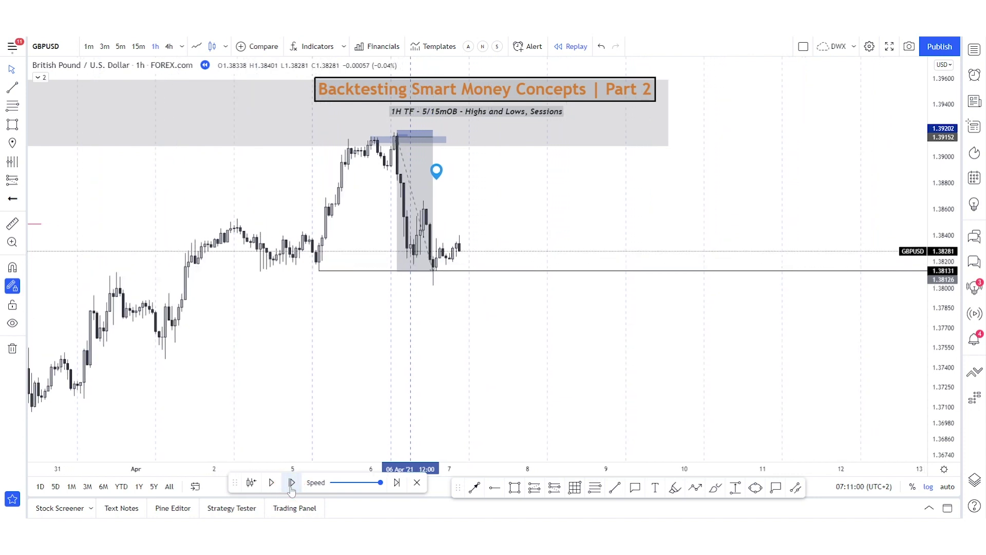
click(292, 483)
click(291, 483)
click(291, 485)
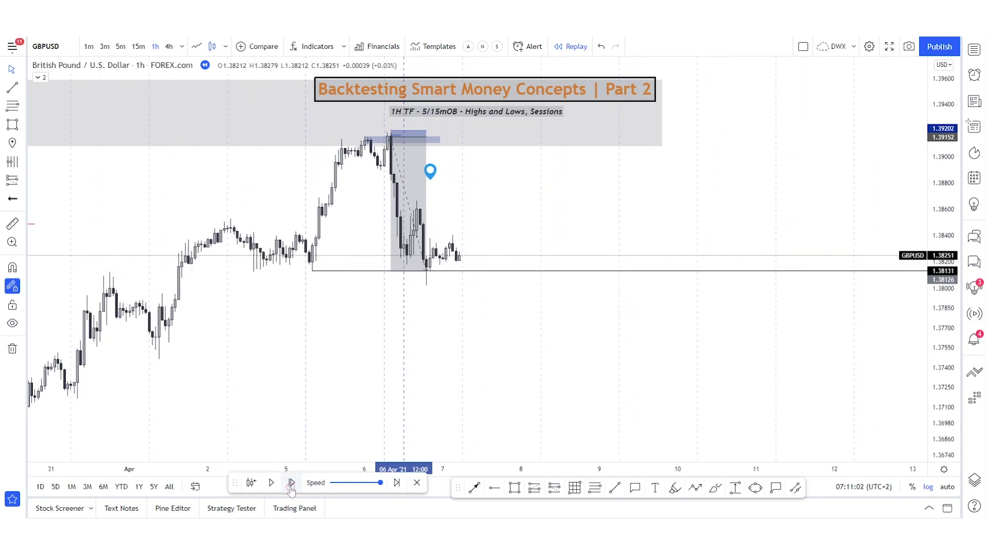
click(291, 484)
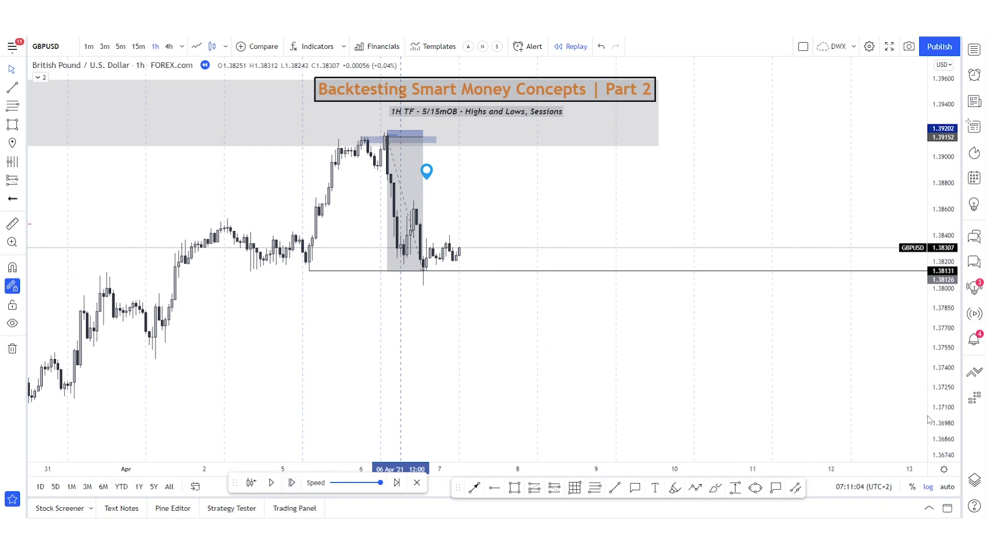
Shorten the short position so that it ends at about 13:00 on 6 April
drag(953, 427, 945, 355)
scroll(615, 343, up, 2)
scroll(615, 343, up, 4)
drag(731, 399, 985, 422)
drag(607, 350, 746, 374)
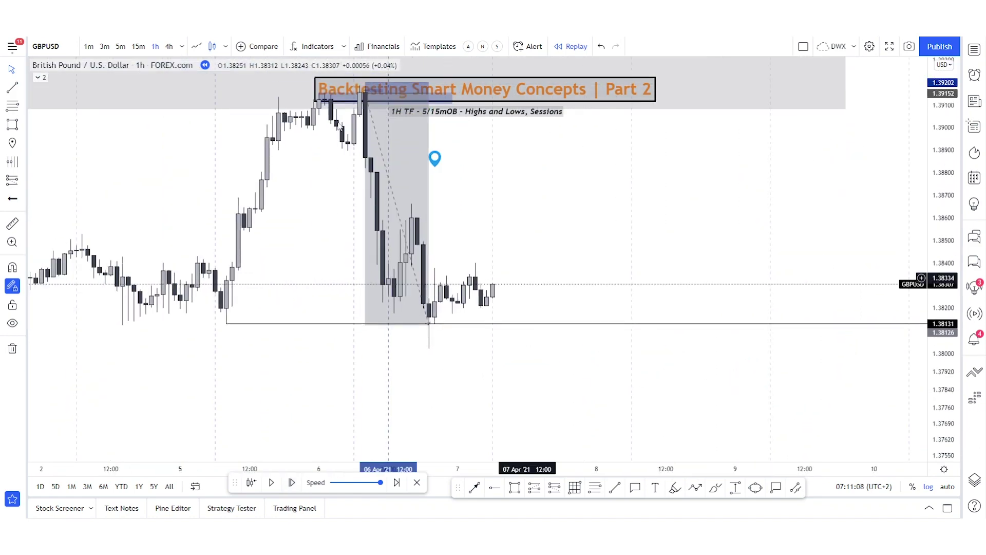
drag(471, 204, 476, 221)
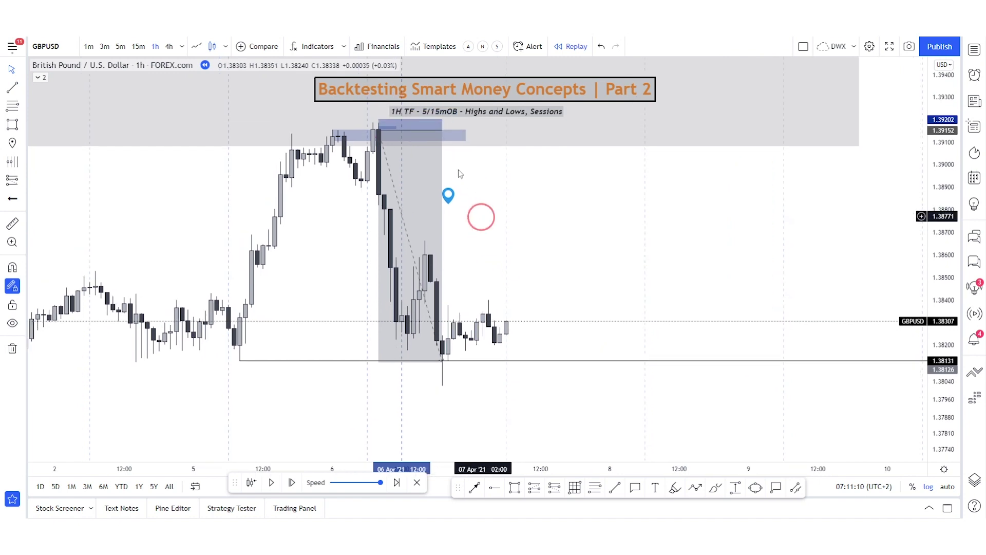
click(442, 130)
drag(442, 130, 407, 133)
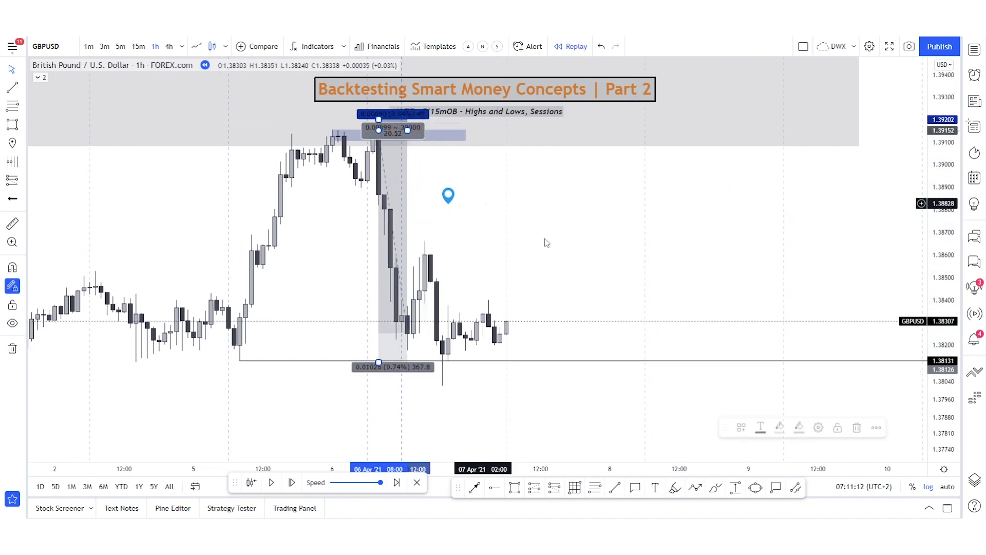
click(588, 261)
Move the black horizontal ray to the new swing low at 1.38021 on 6 April at 19:00
drag(611, 213, 610, 208)
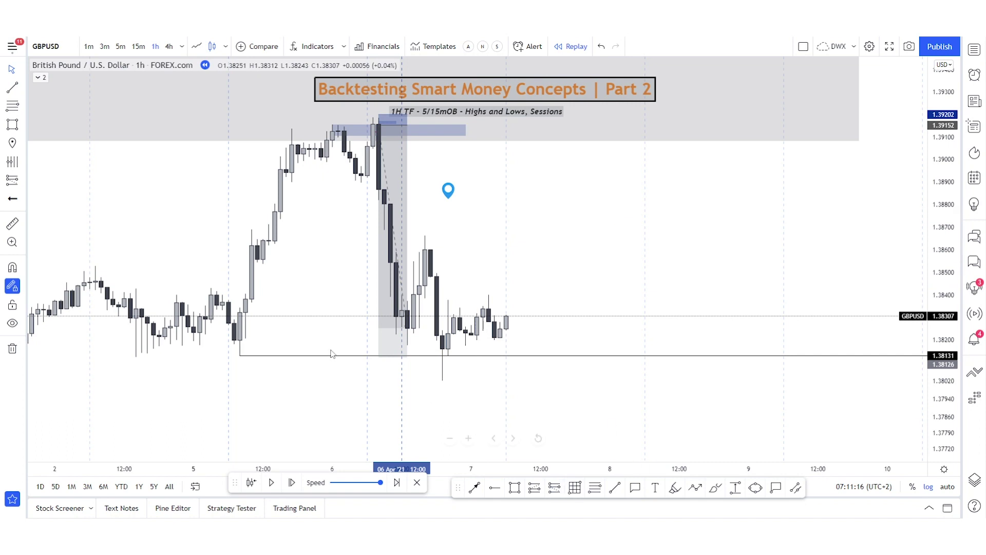
drag(239, 354, 312, 365)
drag(403, 384, 443, 381)
drag(940, 220, 940, 233)
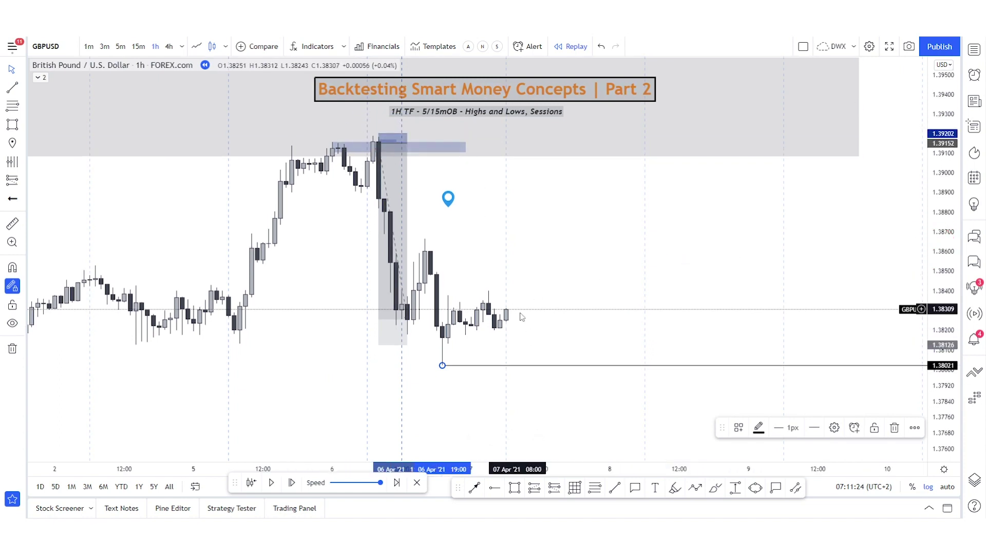
Draw a horizontal trend line along the early 7 April highs and align it at about 1.3840
click(615, 488)
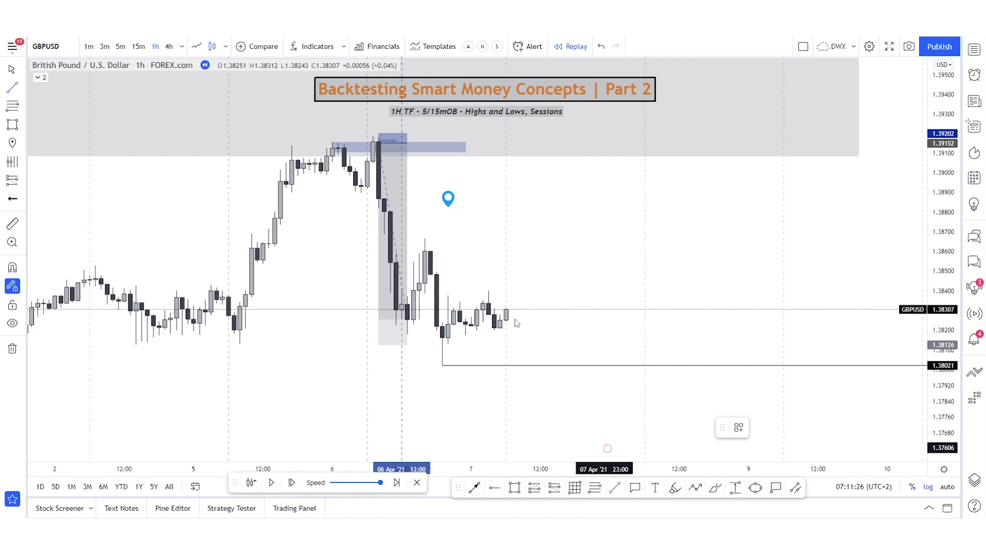
shift+click(499, 295)
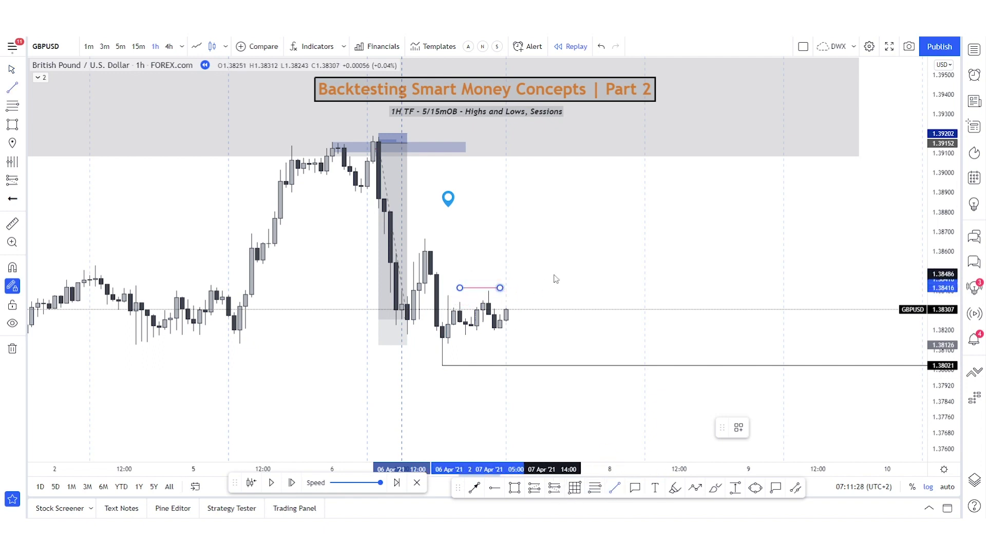
click(554, 275)
drag(479, 292, 485, 294)
Mark a supply zone rectangle from about 1.3860 to 1.3849, starting at the candle before the last drop and extending into 8 April
click(505, 488)
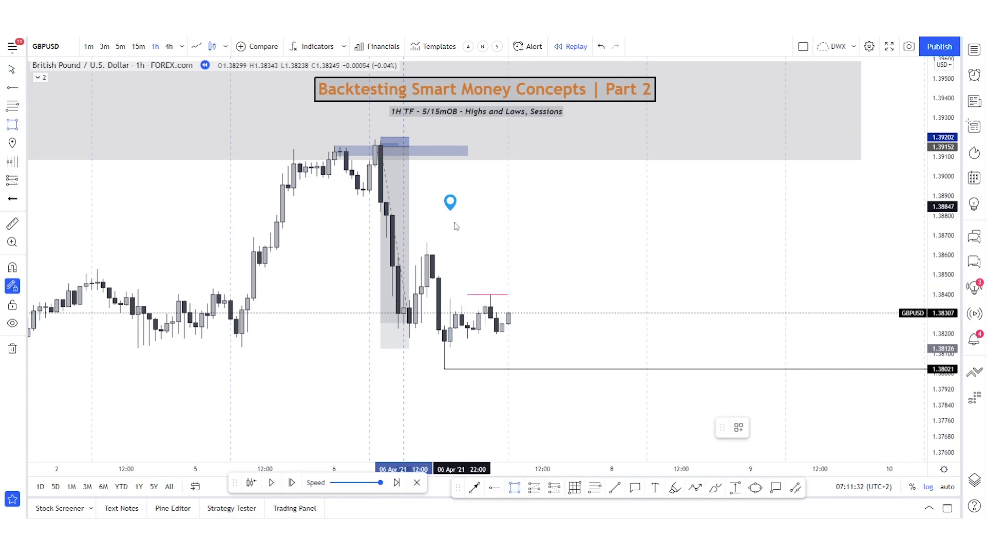
drag(432, 255, 653, 278)
click(652, 278)
click(577, 219)
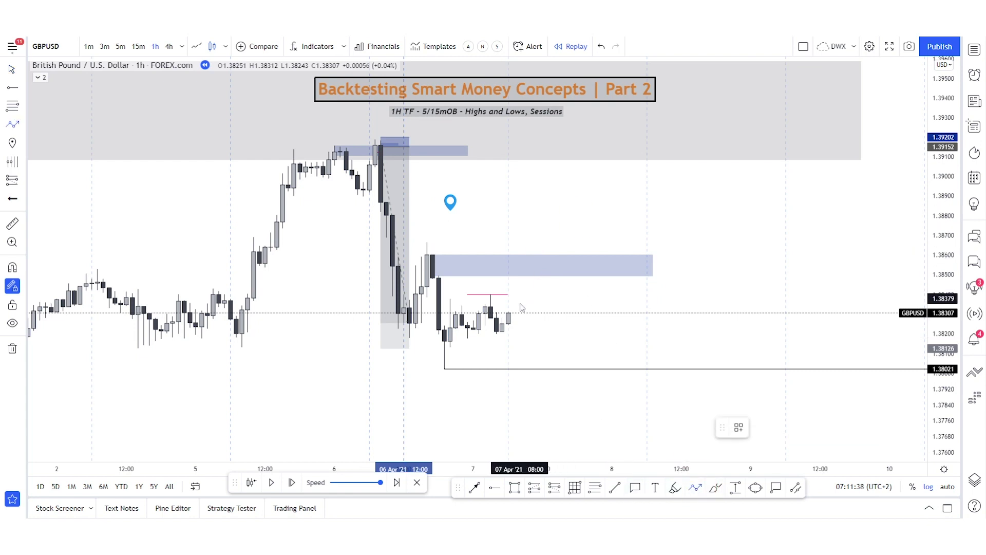
click(531, 270)
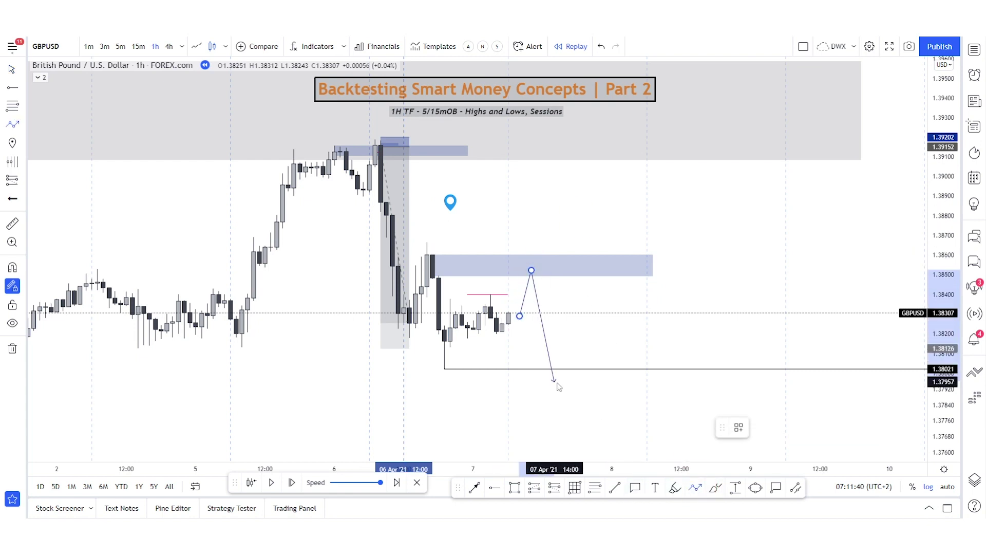
key(Escape)
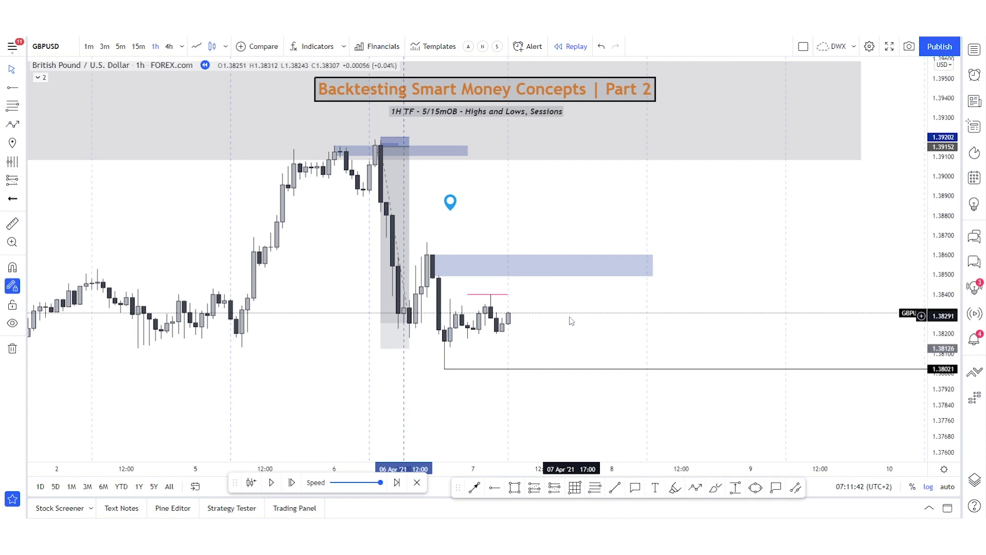
Switch the chart interval to 15 minutes and mark 08:00 on 7 April with a dashed vertical line
text(15)
key(Return)
scroll(617, 350, down, 2)
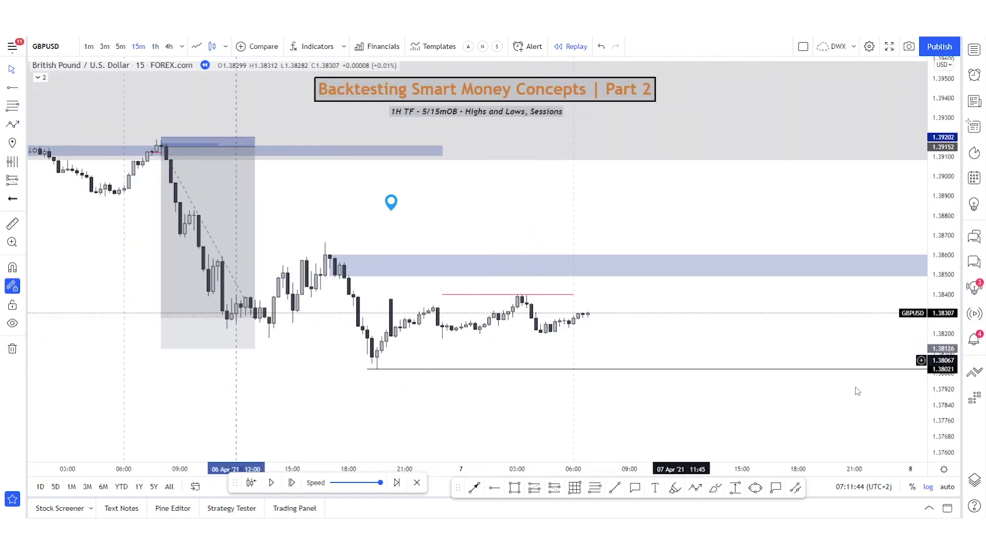
drag(946, 432, 885, 306)
drag(729, 397, 660, 271)
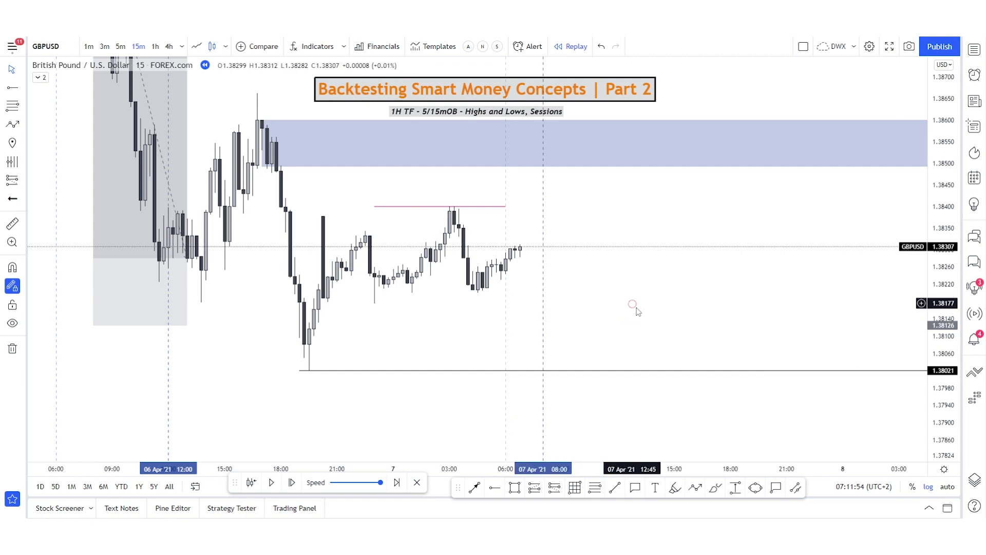
drag(632, 308, 628, 387)
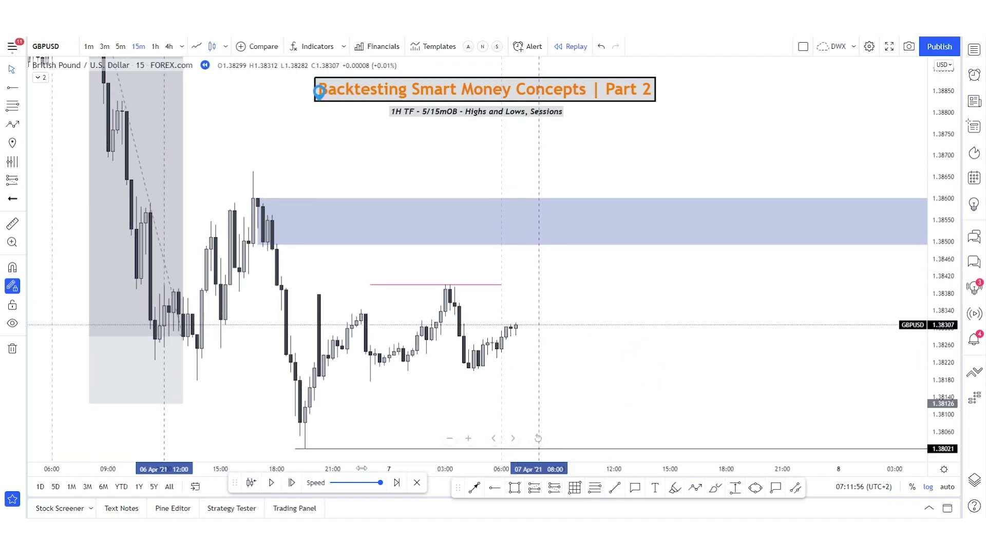
Advance the replay candle by candle on the 15-minute chart to the 08:00 candle of 7 April
click(290, 490)
click(291, 483)
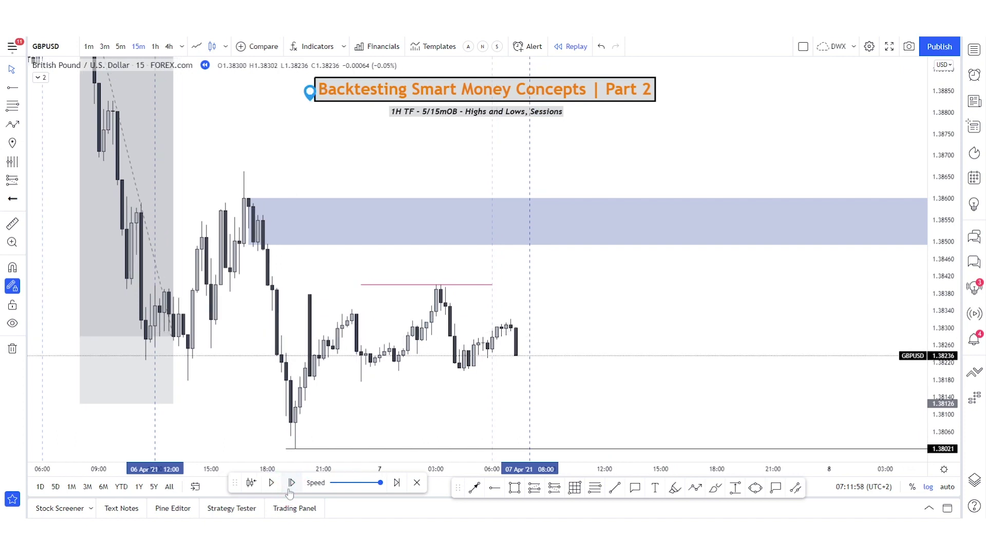
click(290, 483)
click(290, 491)
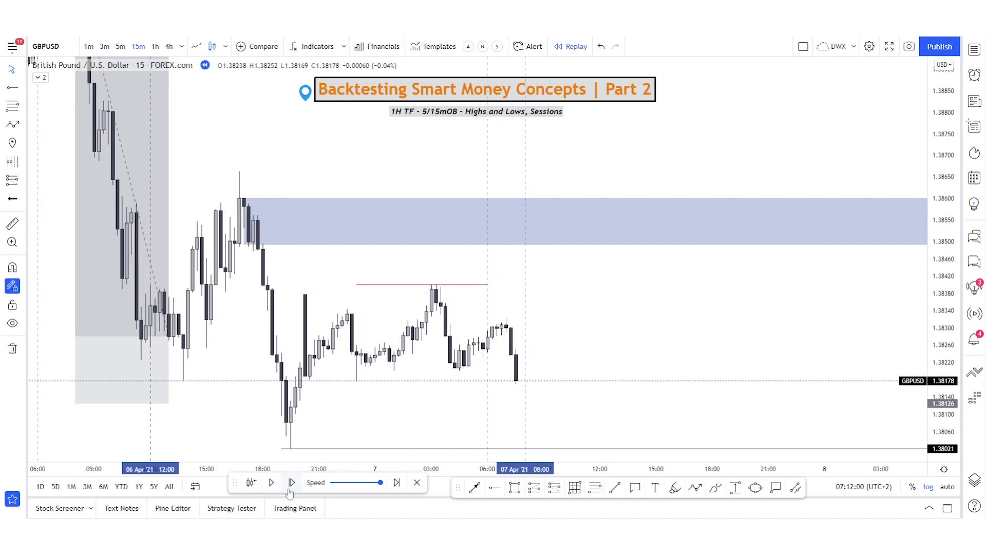
click(290, 490)
click(290, 491)
click(290, 492)
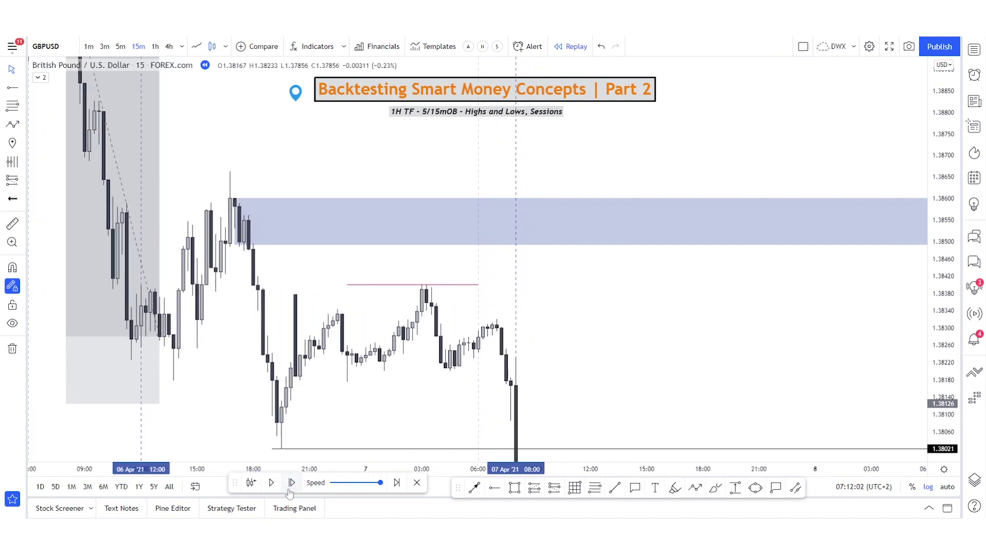
Advance the replay four more 15-minute candles to about 09:00 on 7 April
drag(944, 243, 837, 355)
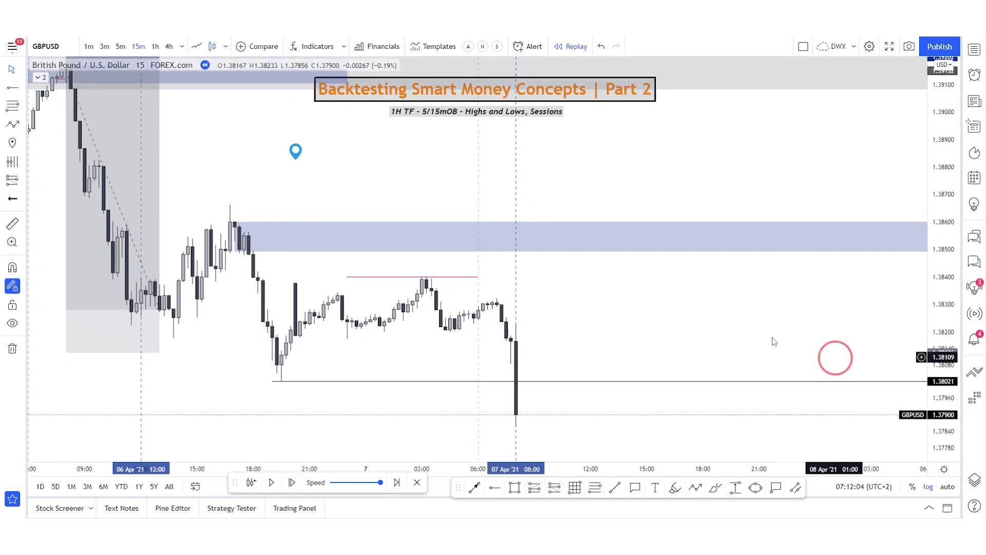
scroll(770, 325, down, 2)
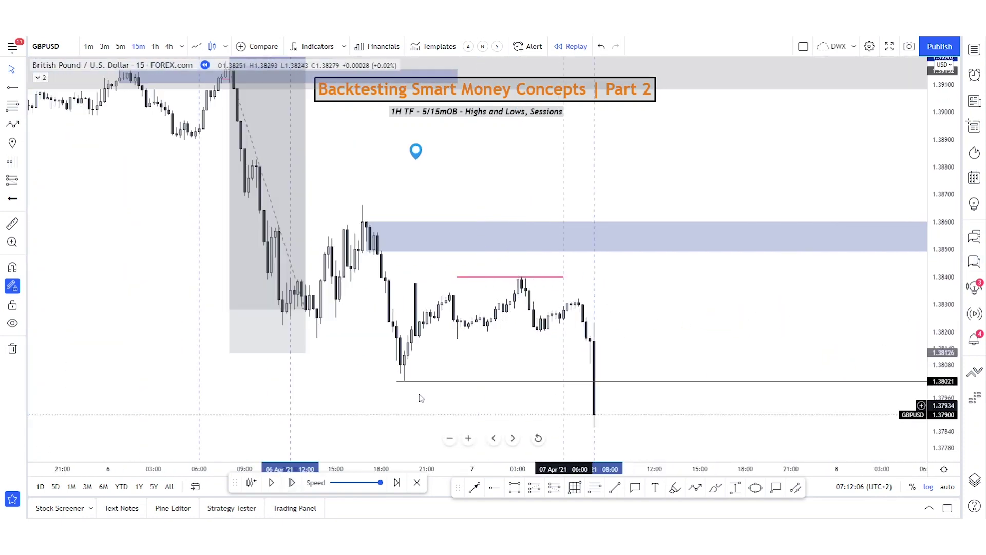
click(291, 491)
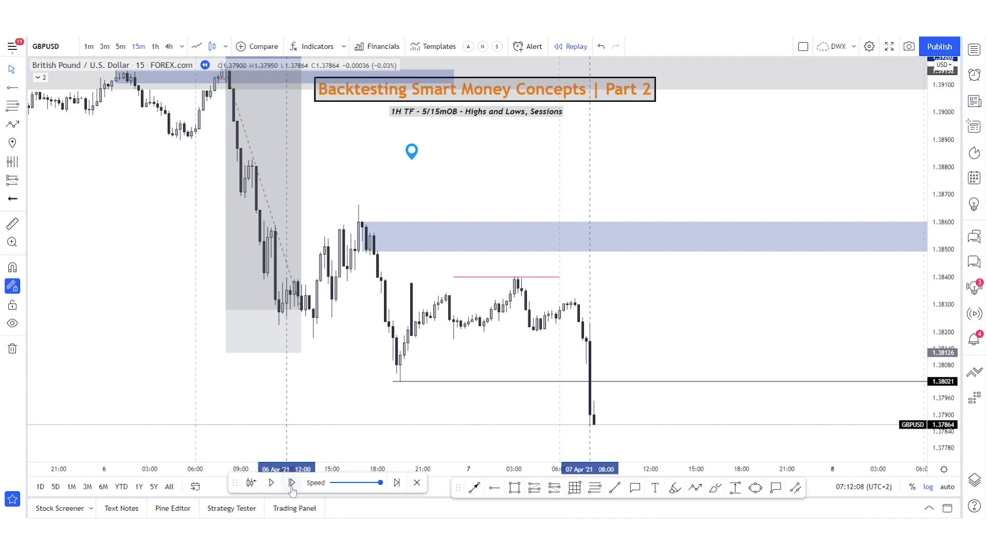
click(291, 488)
drag(945, 226, 944, 314)
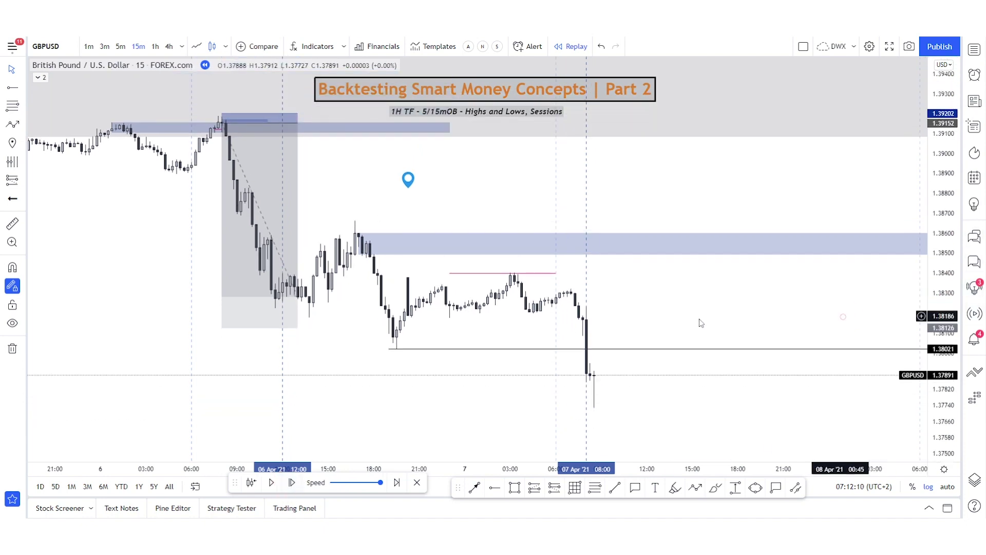
scroll(700, 322, down, 2)
click(292, 488)
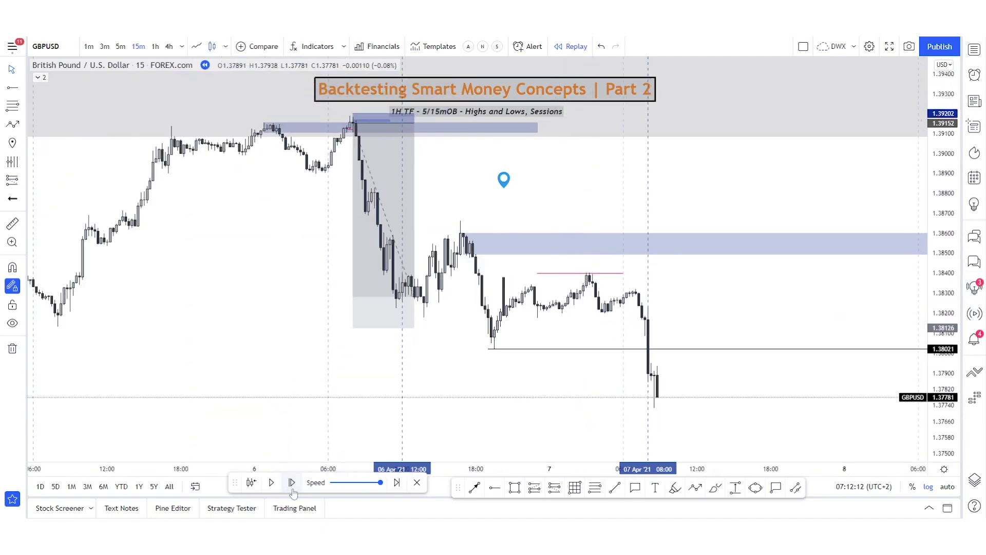
click(292, 482)
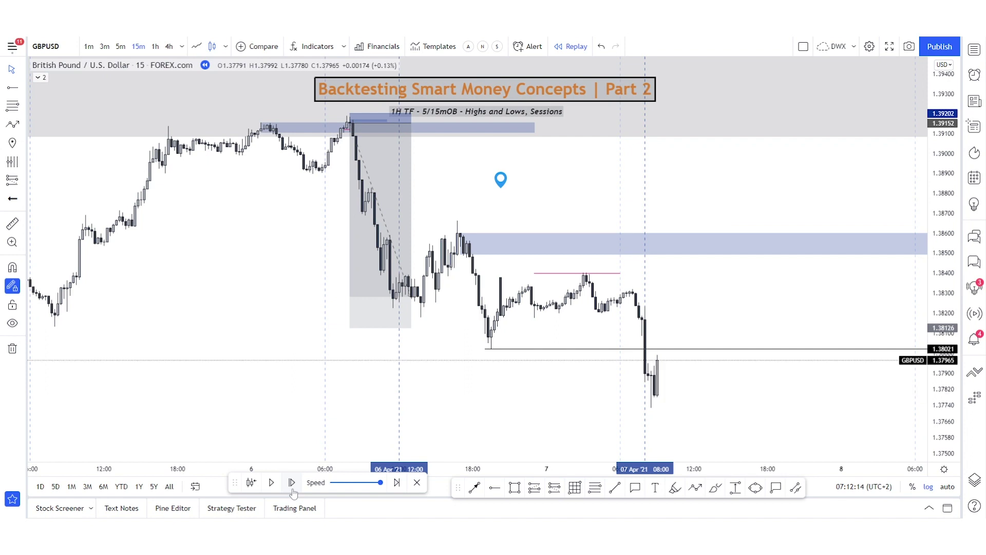
drag(737, 296, 700, 294)
drag(943, 427, 943, 373)
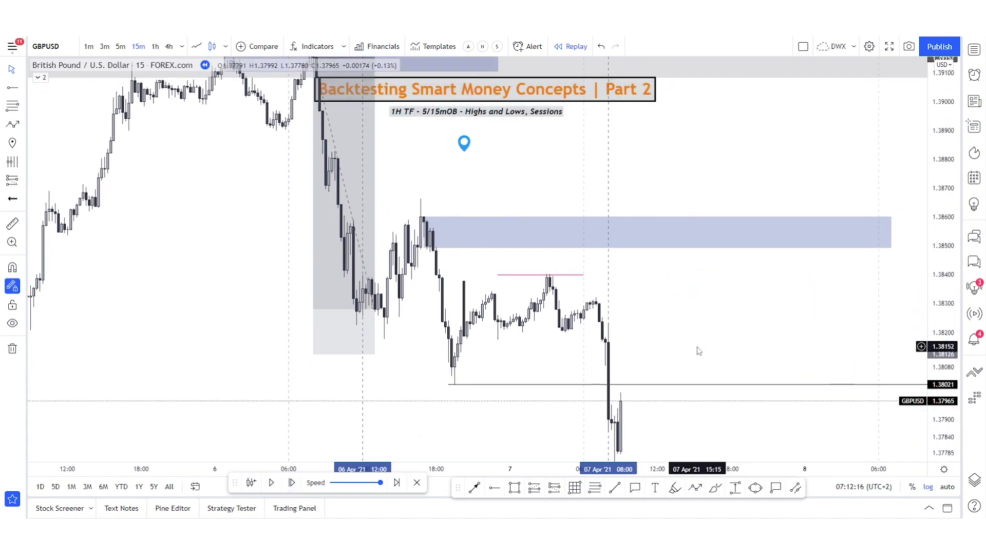
scroll(699, 349, up, 2)
drag(495, 245, 488, 237)
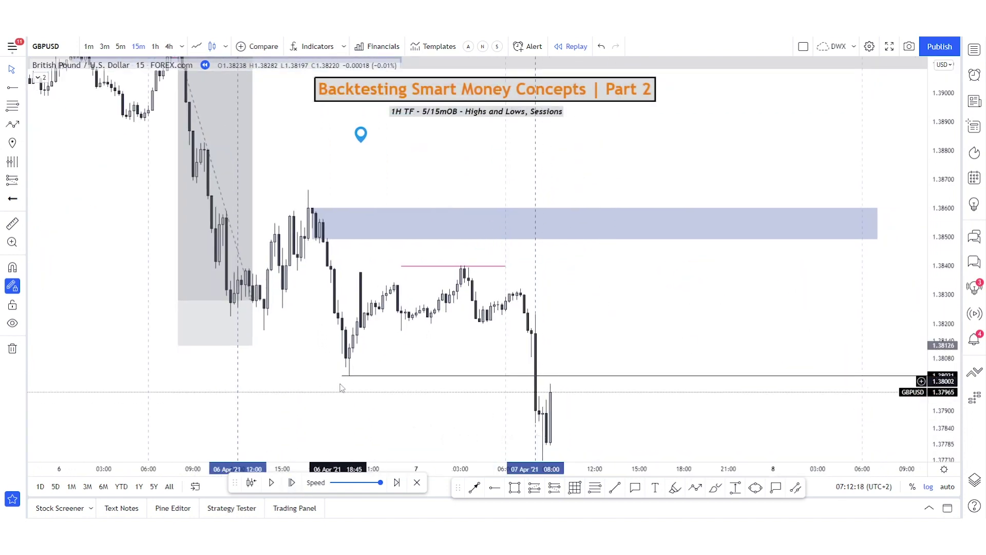
drag(610, 288, 592, 218)
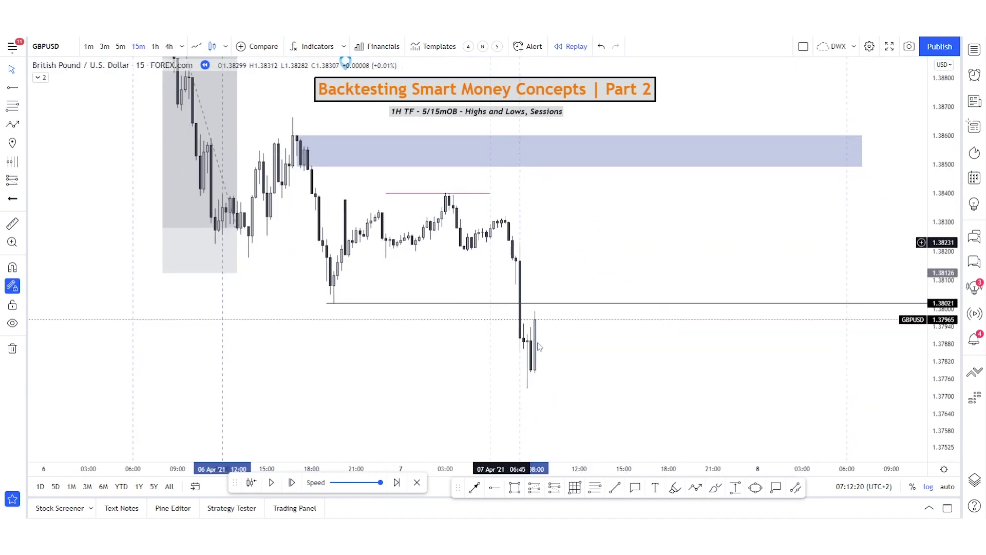
Place a long position just after the latest candle of 7 April with its entry at about 1.37842
click(531, 489)
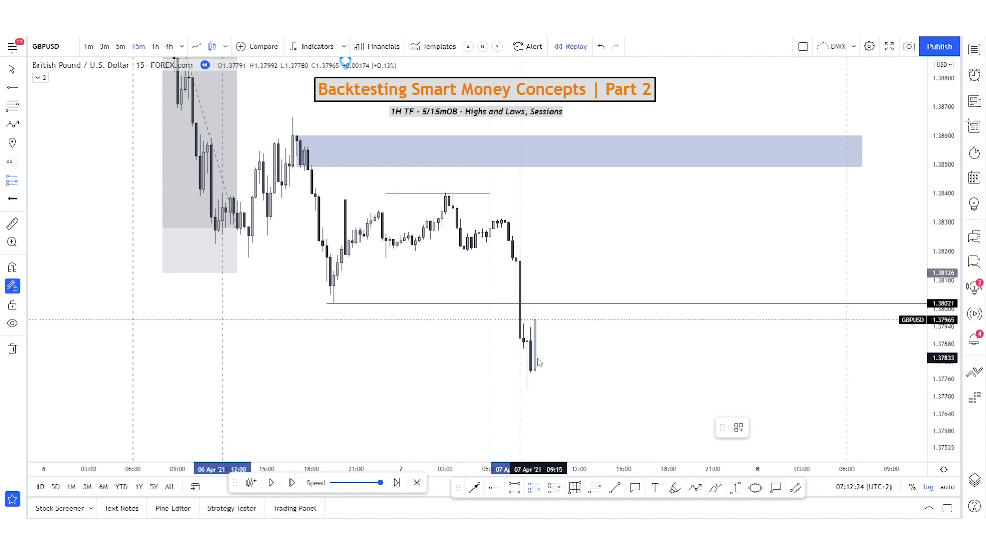
click(536, 354)
click(570, 386)
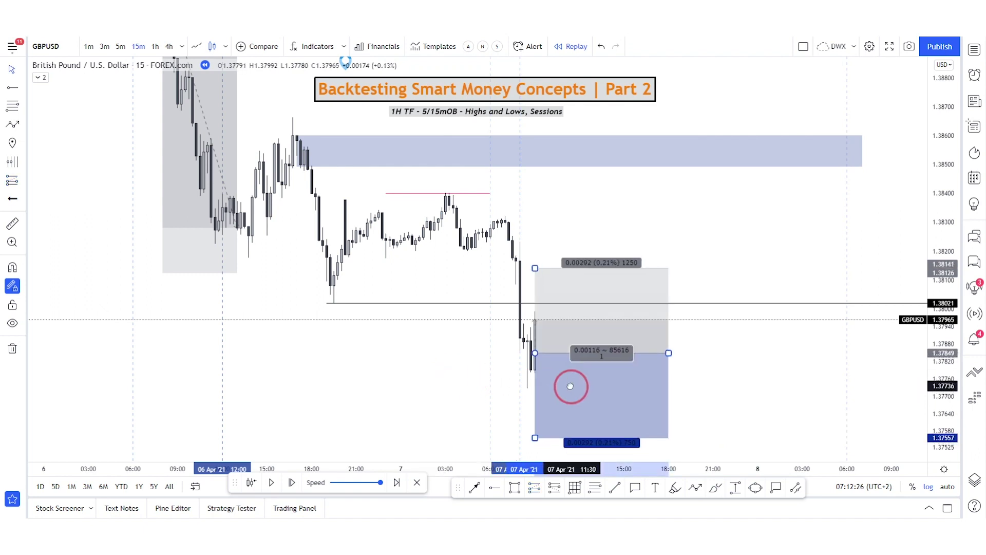
drag(575, 387, 579, 389)
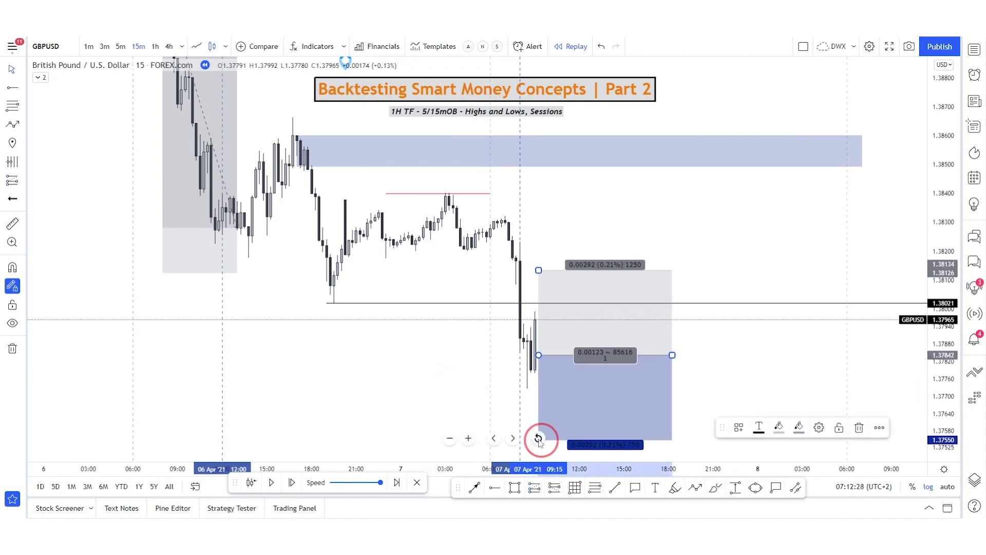
Set the long position's stop to about 1.37709 below the low and its target to about 1.38513 at the supply zone
drag(473, 368, 478, 312)
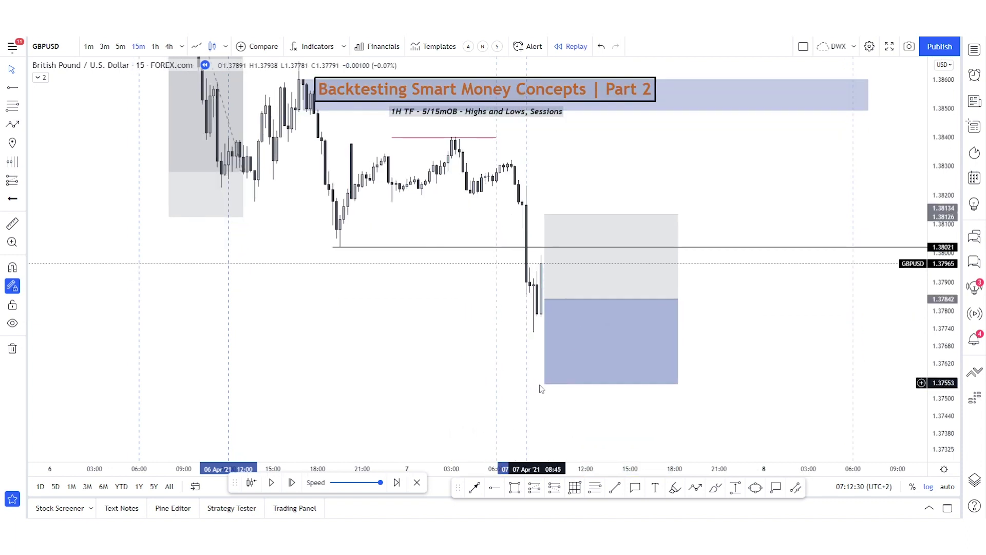
drag(544, 384, 531, 338)
click(748, 290)
drag(704, 371, 674, 406)
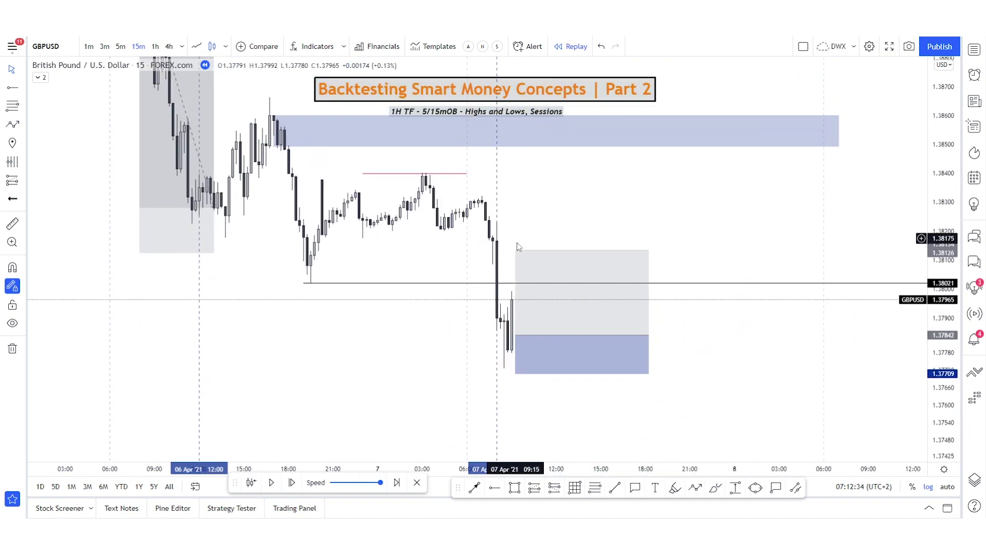
mouse_move(486, 150)
mouse_down()
mouse_move(503, 151)
mouse_move(502, 139)
mouse_up()
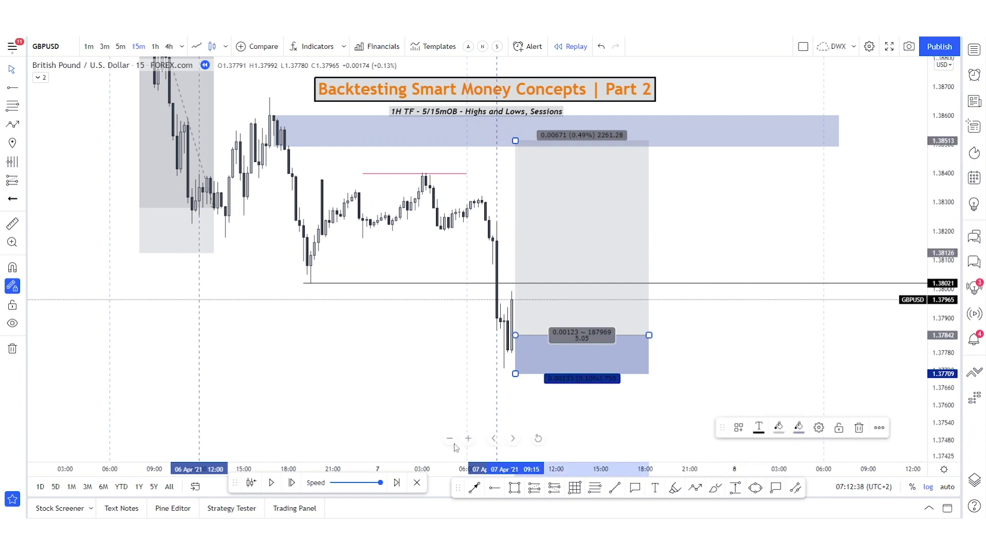
click(373, 379)
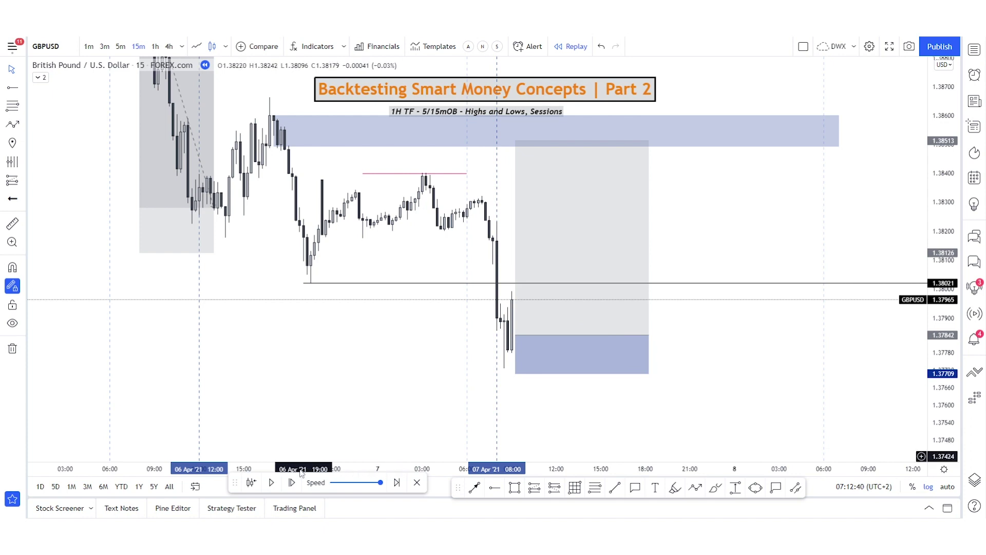
Advance the replay candle by candle to about 15:00 on 7 April to test the long position
click(291, 483)
click(292, 483)
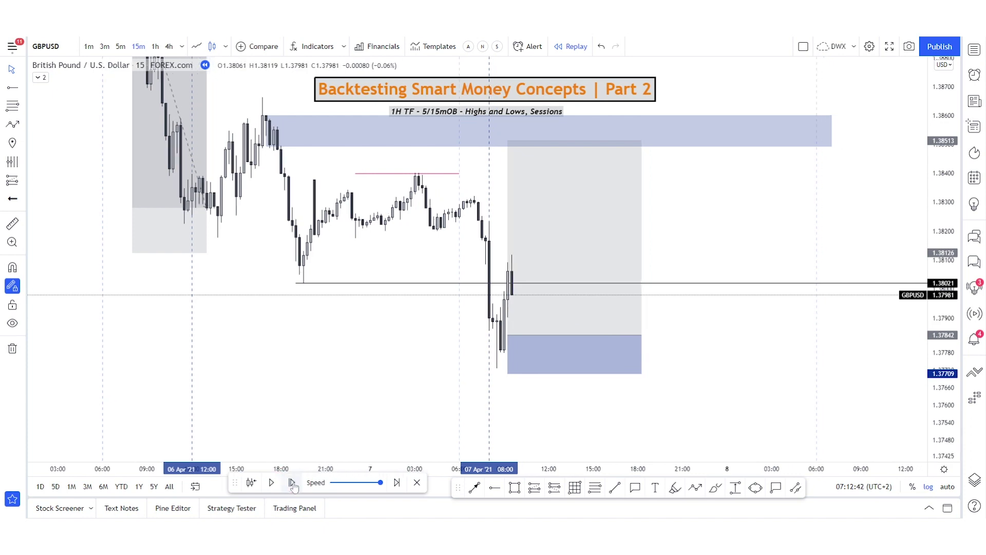
click(292, 483)
click(292, 483)
click(292, 482)
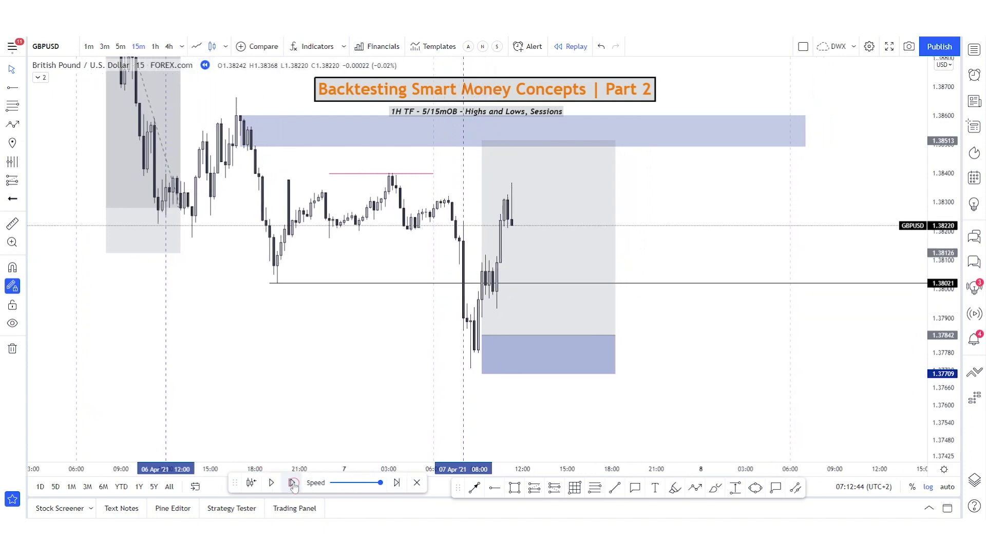
click(292, 483)
click(292, 483)
click(292, 483)
click(292, 483)
click(292, 483)
click(291, 483)
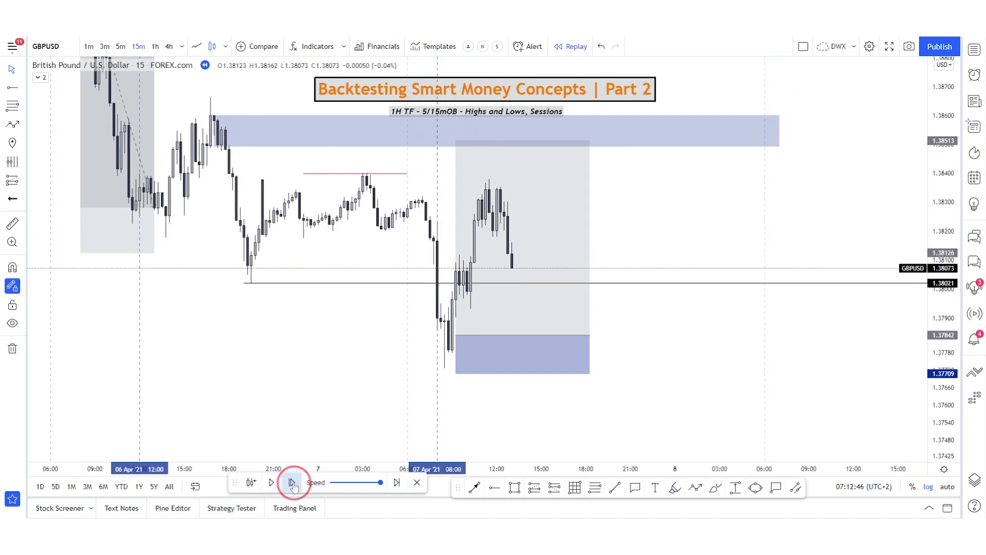
click(292, 483)
click(292, 483)
click(292, 483)
click(291, 483)
click(292, 483)
click(292, 483)
click(292, 483)
click(292, 483)
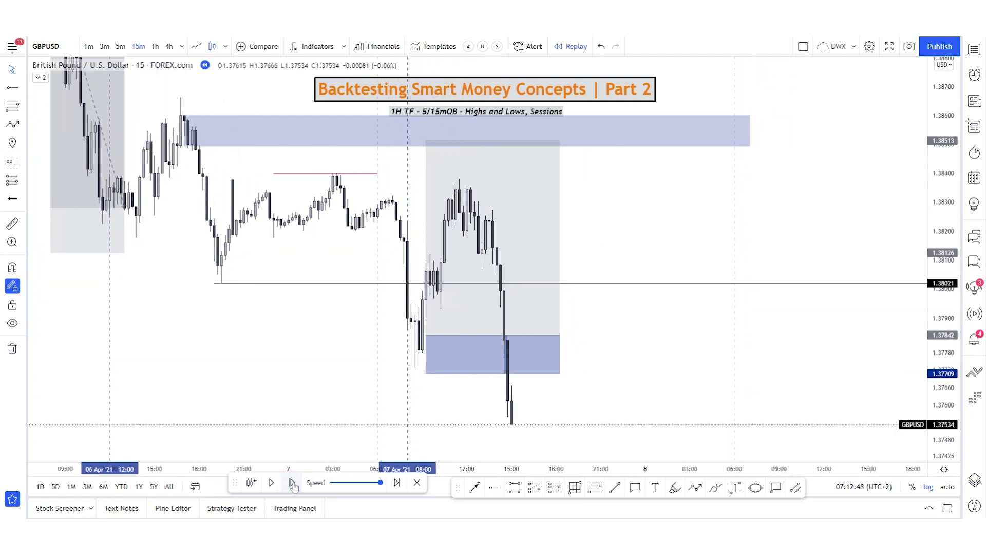
click(292, 481)
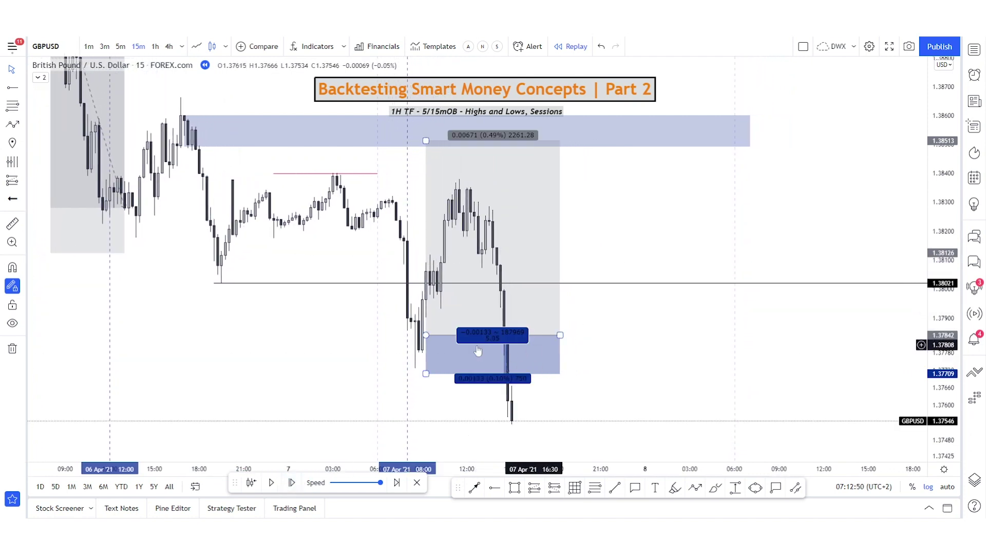
click(436, 360)
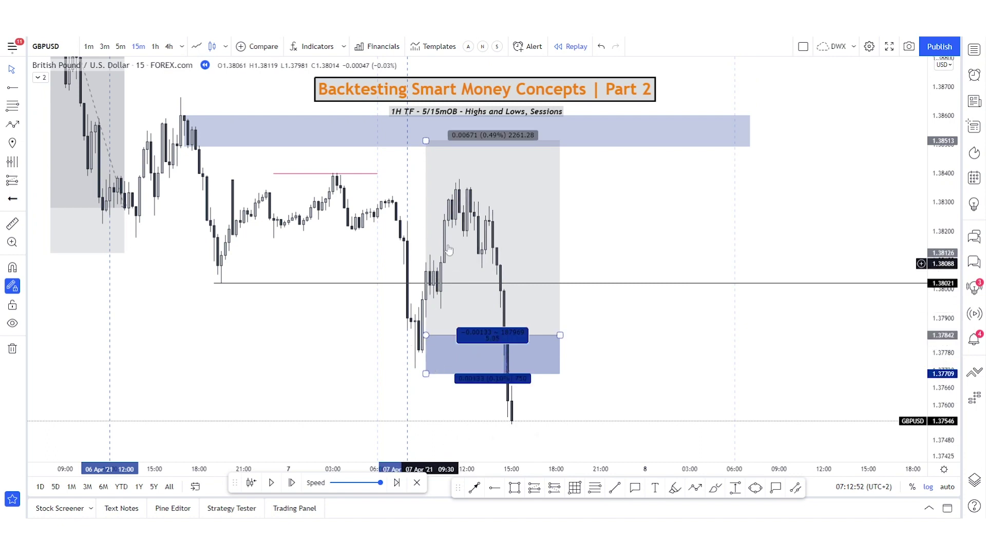
Mark the high at 1.38319 with a red line from 06:15 to about 10:45 on 7 April and delete the long position
click(591, 499)
click(619, 490)
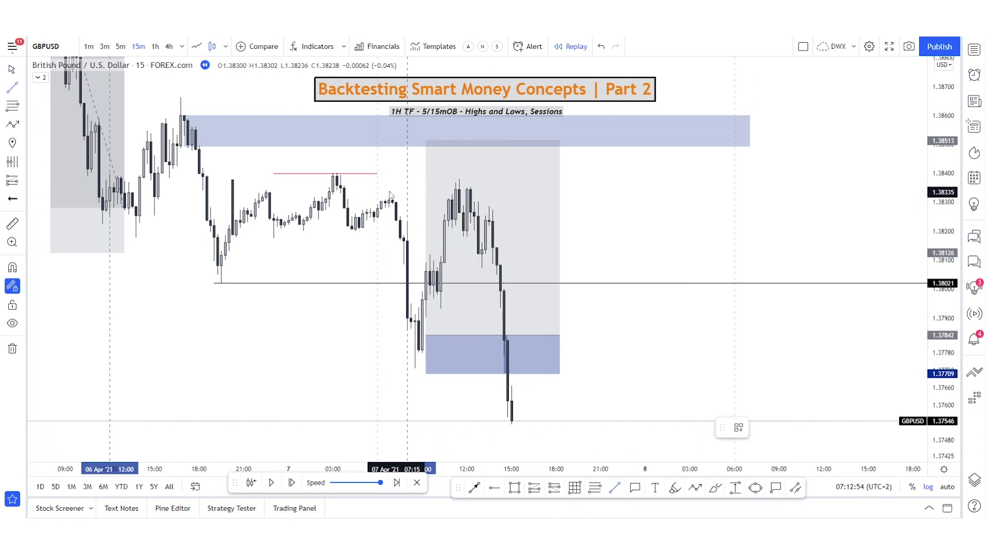
drag(382, 197, 448, 197)
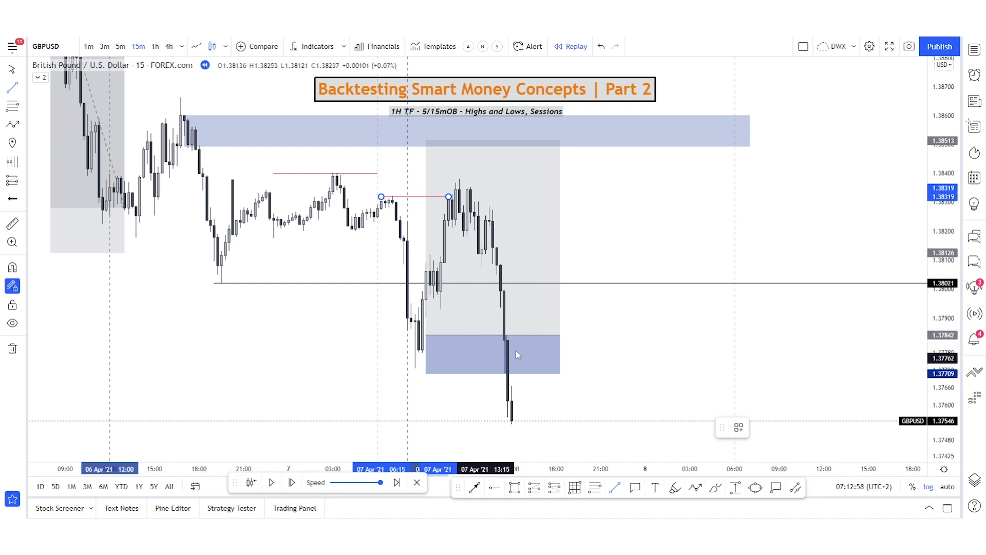
click(654, 298)
click(542, 323)
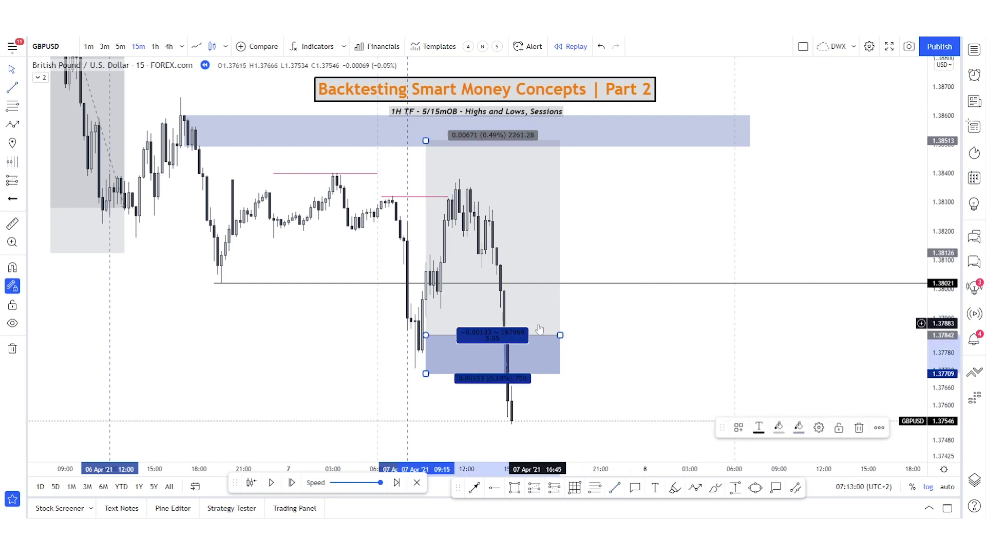
key(Delete)
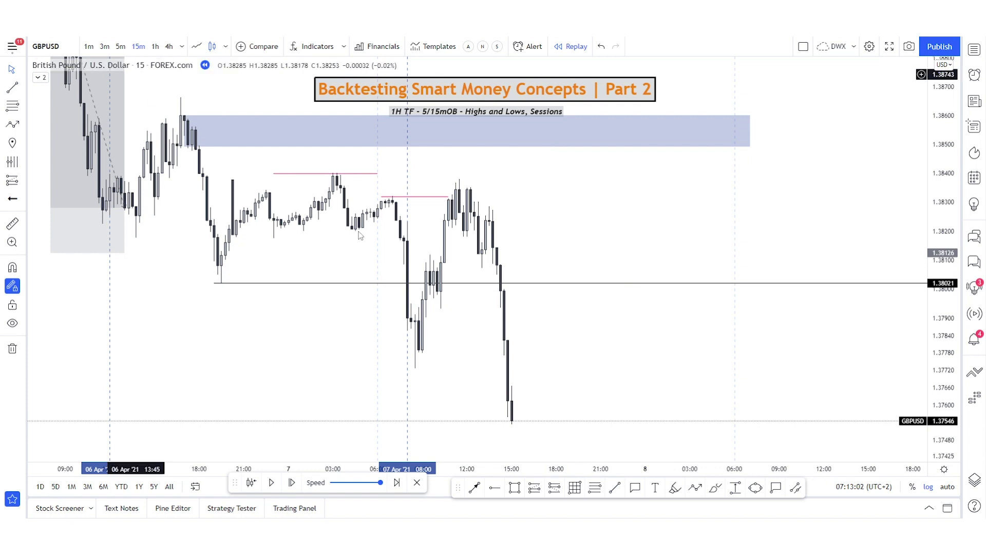
Draw a supply zone rectangle from about 1.3840 to 1.3834, starting at 03:15 and extending to 17:30 on 7 April
drag(949, 370, 943, 323)
scroll(537, 247, up, 3)
drag(531, 235, 736, 293)
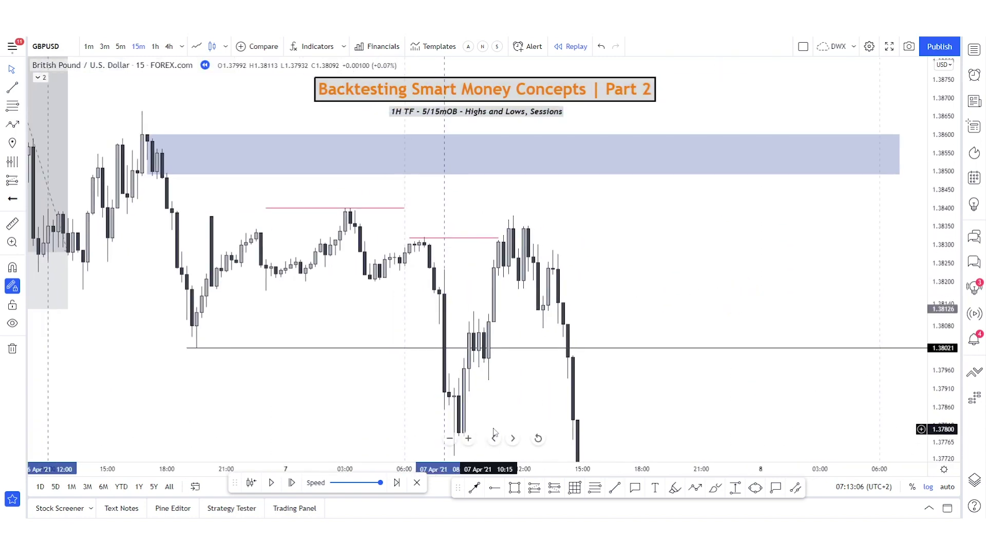
click(515, 491)
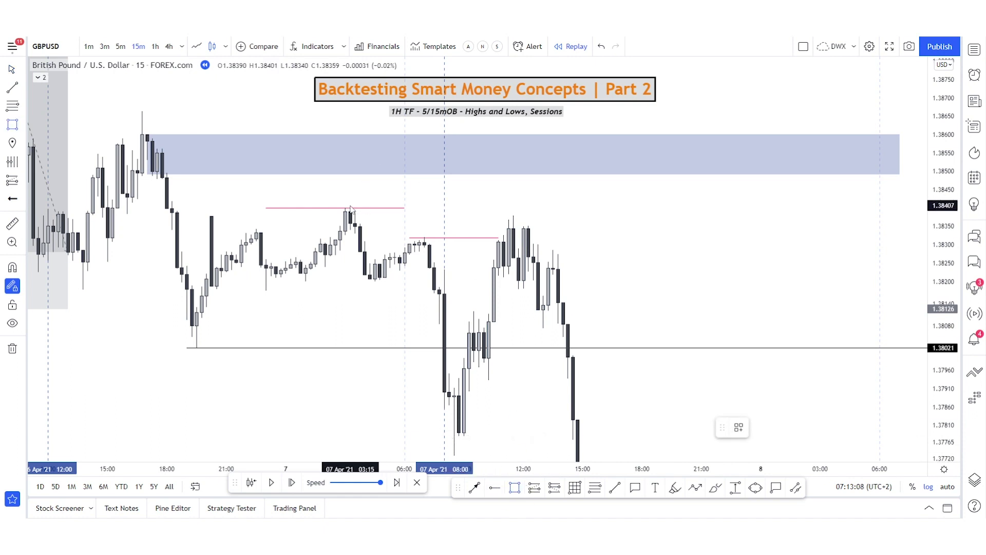
click(348, 208)
click(633, 228)
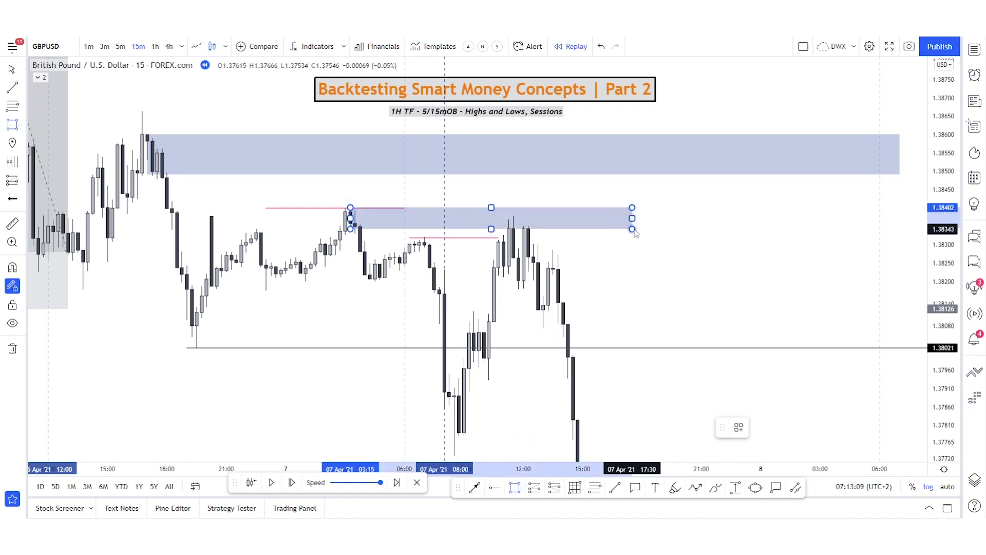
click(677, 280)
Place a left arrow mark below the new zone and underline the low near 1.3818 from about 11:00 to 12:30 in red
click(17, 200)
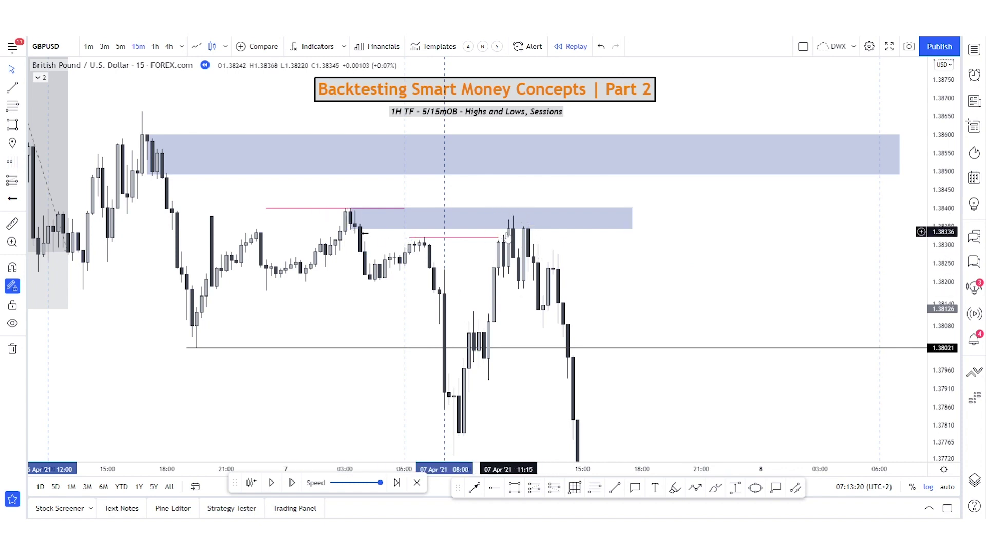
key(alt+t)
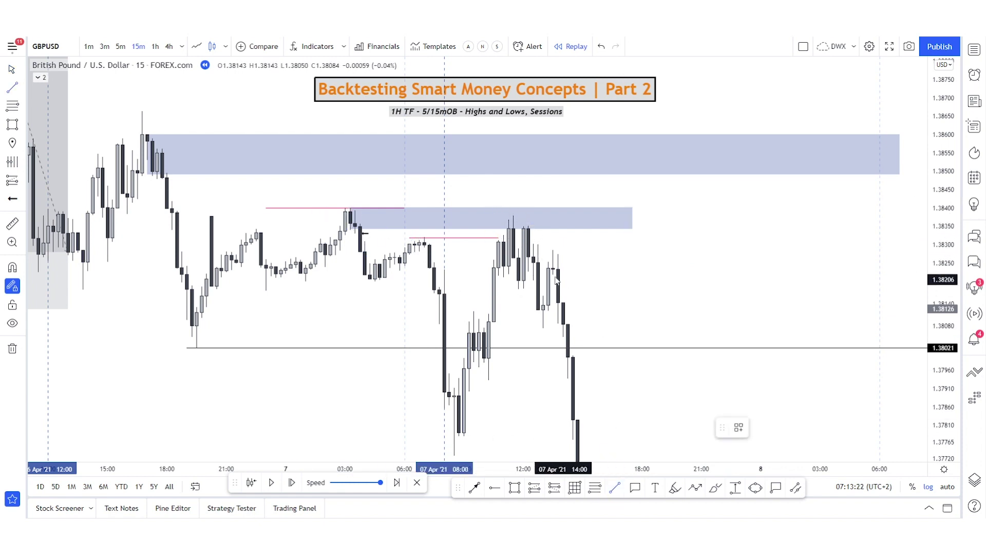
click(623, 280)
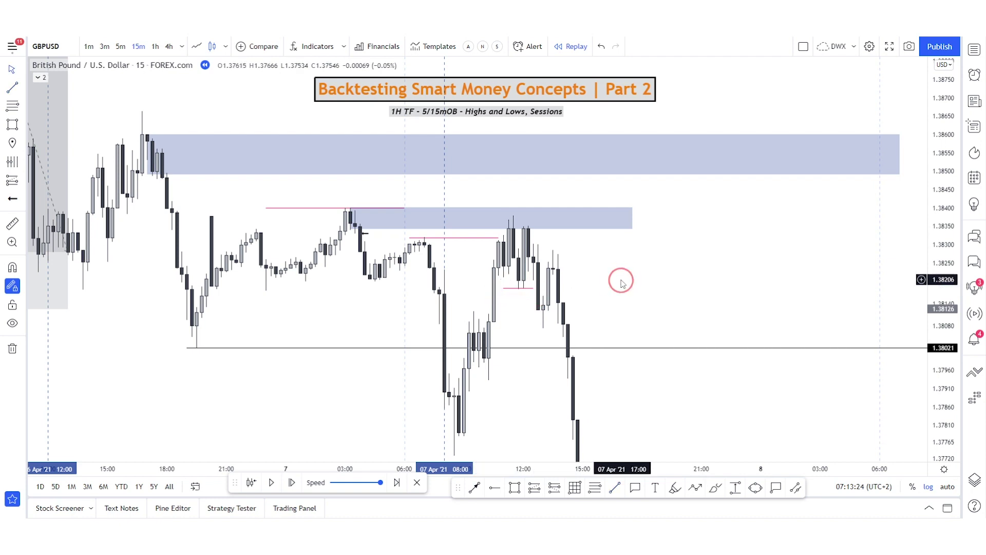
Draw a supply zone rectangle from about 1.3831 to 1.3822, starting at 12:30 and extending to about 22:15 on 7 April
click(513, 490)
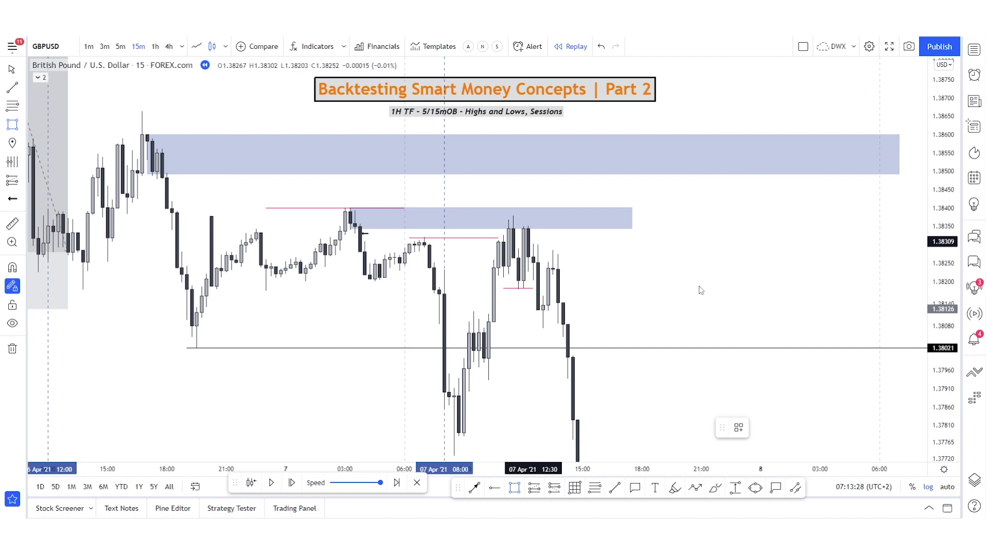
mouse_move(535, 242)
mouse_down()
mouse_move(722, 288)
mouse_move(727, 275)
mouse_up()
click(701, 305)
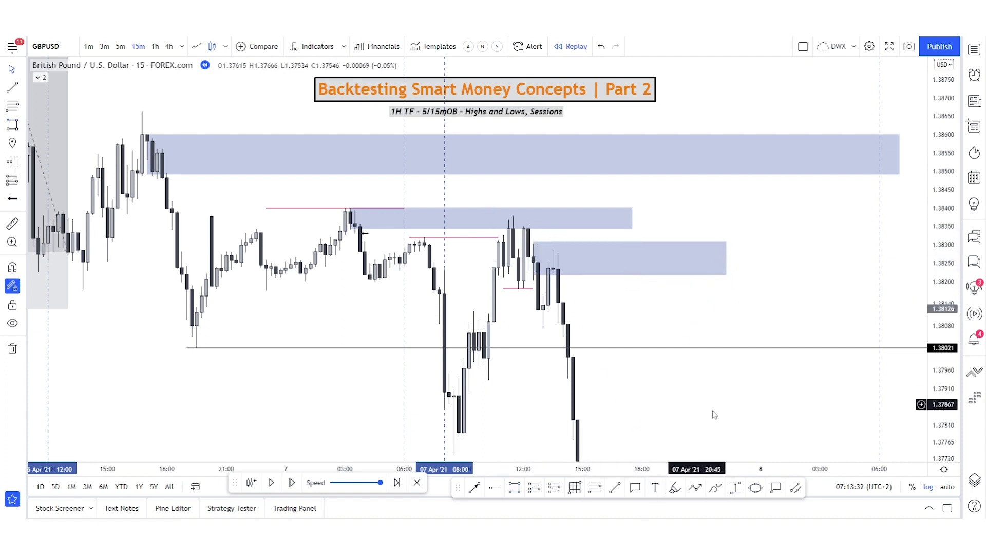
Move the black horizontal ray to the new low at 1.37729, starting at the 08:30 candle of 7 April
drag(680, 367, 609, 305)
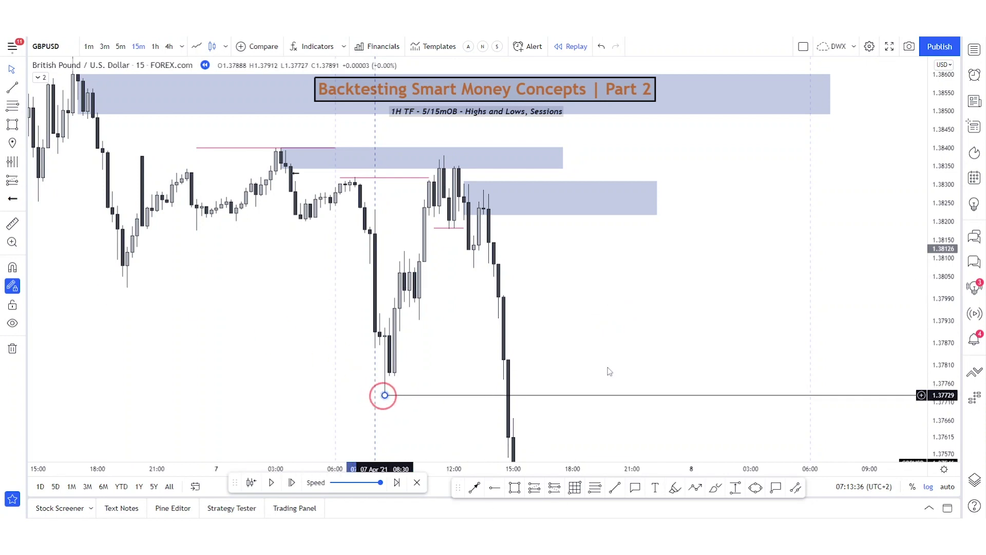
click(385, 395)
Place a short position at 13:30 on 7 April with entry 1.38261, stop about 1.38365 and target about 1.37726
click(555, 489)
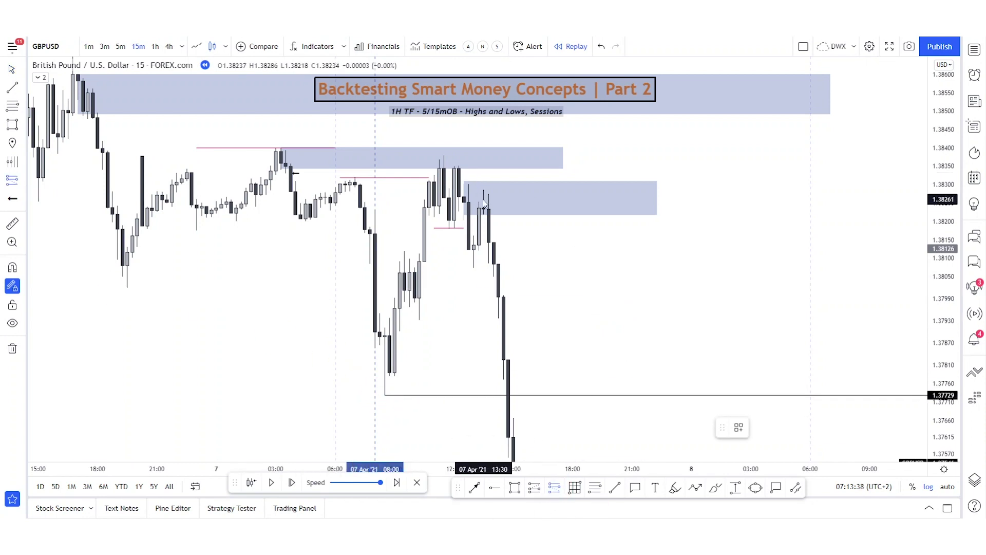
click(483, 199)
mouse_move(484, 115)
mouse_down()
mouse_move(473, 167)
mouse_move(457, 163)
mouse_up()
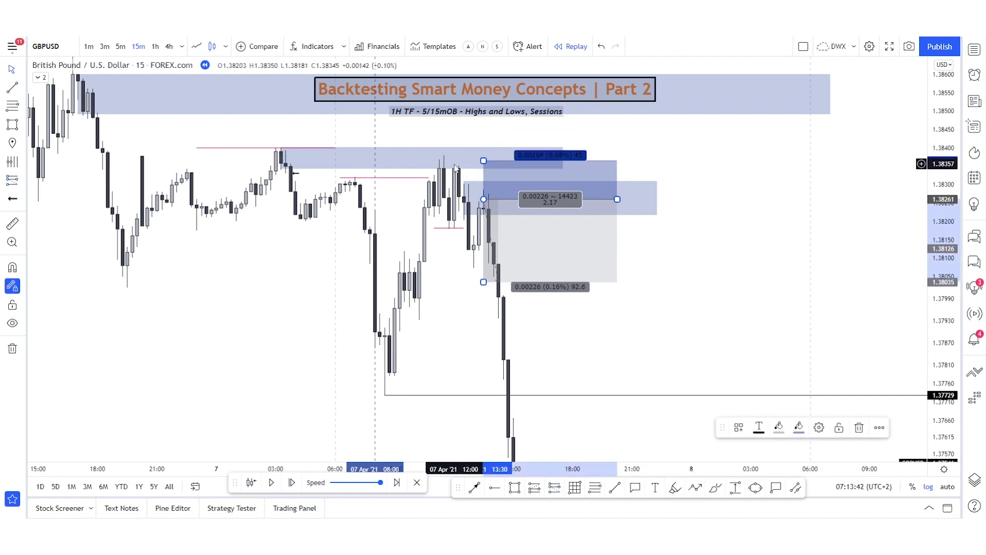
drag(483, 281, 476, 397)
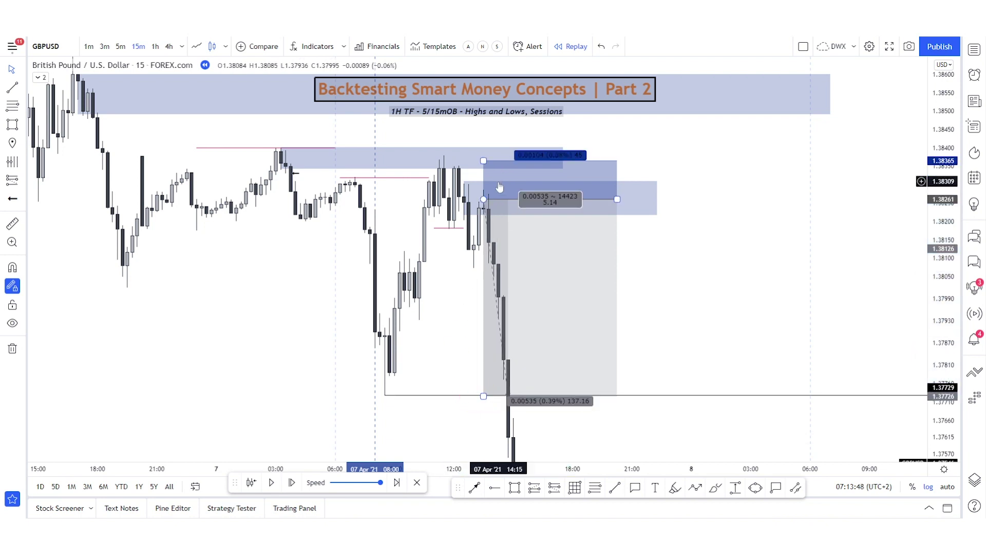
Delete the short position and the supply zone that starts at 12:30 on 7 April
click(587, 299)
key(Delete)
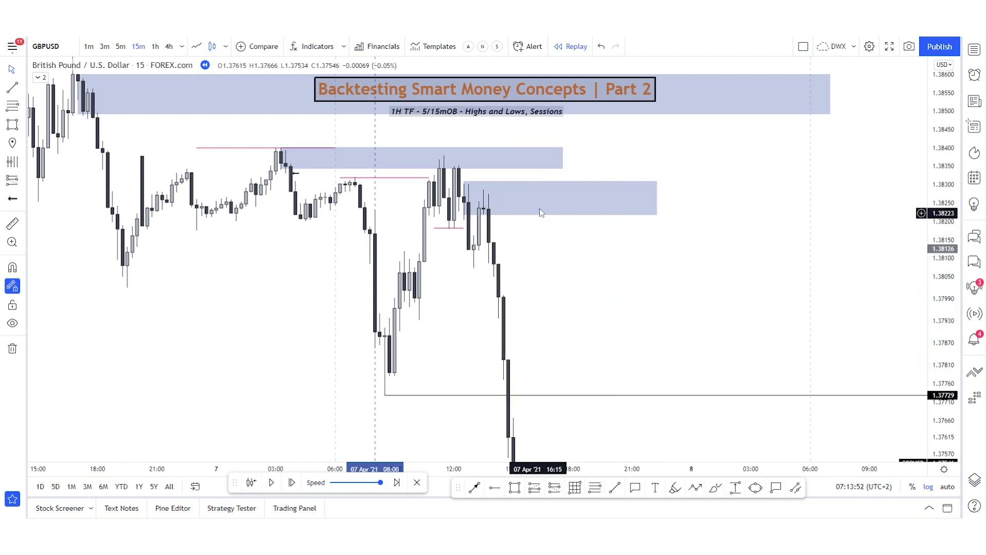
click(505, 212)
key(Delete)
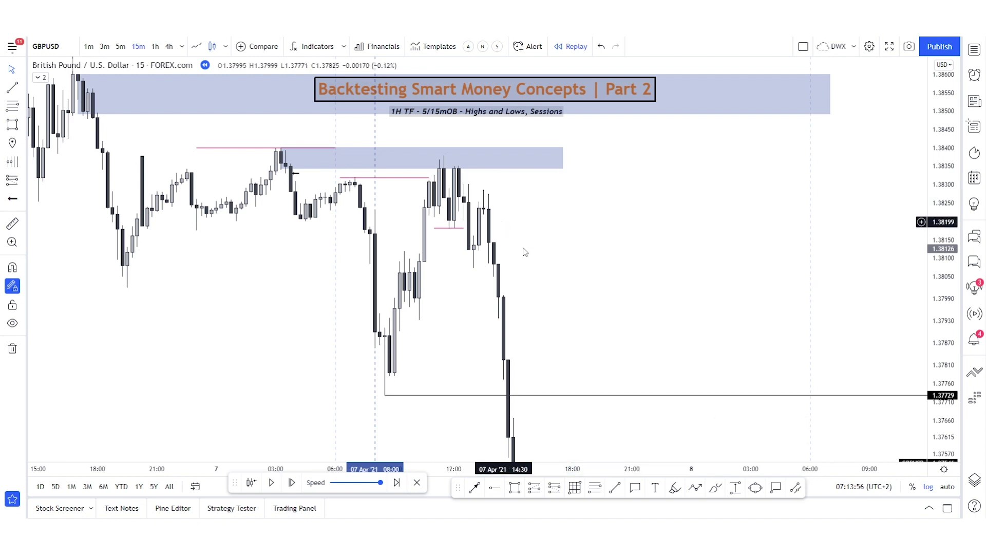
Delete the 03:15 supply zone, the three short pink level lines and the small black icon near 04:00 on 7 April
drag(589, 254, 334, 118)
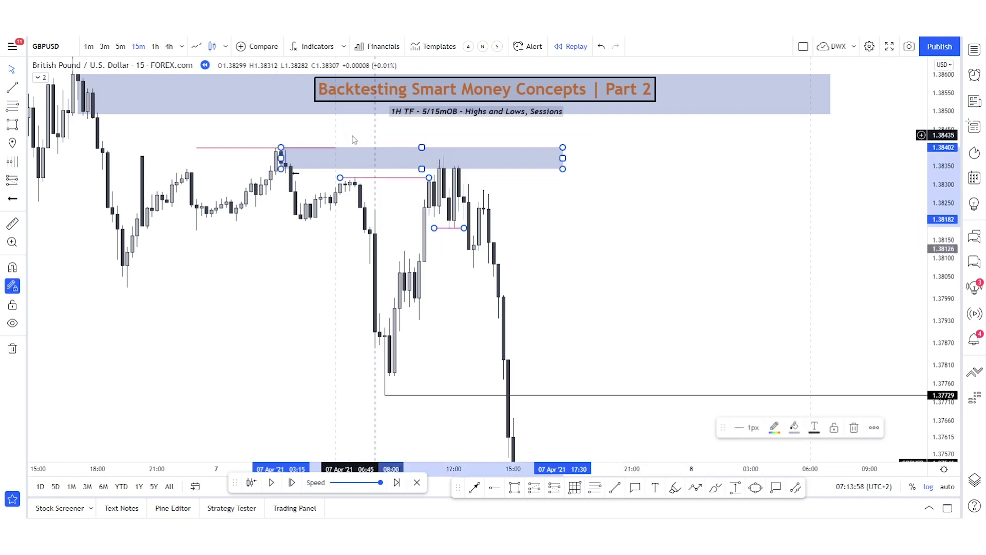
key(Delete)
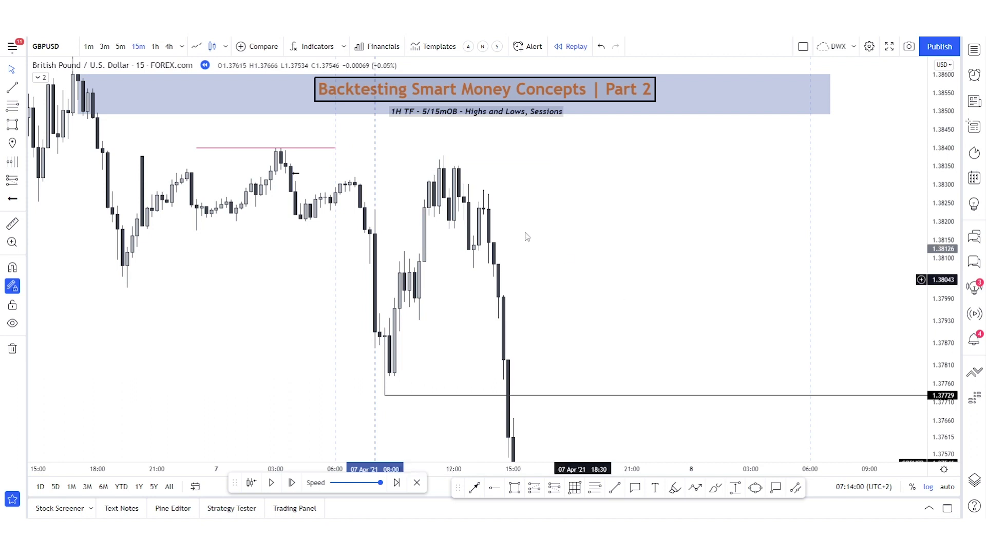
click(313, 180)
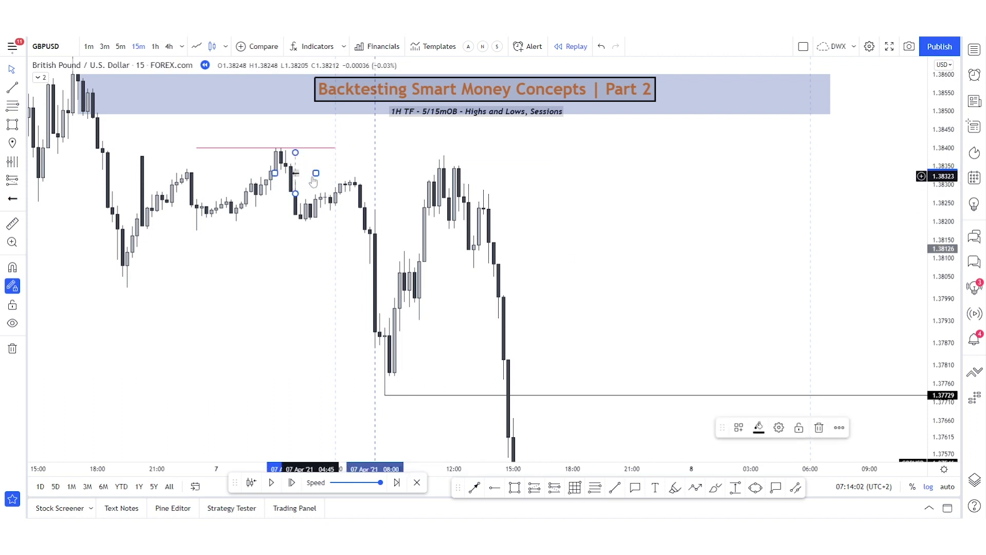
key(Delete)
click(277, 148)
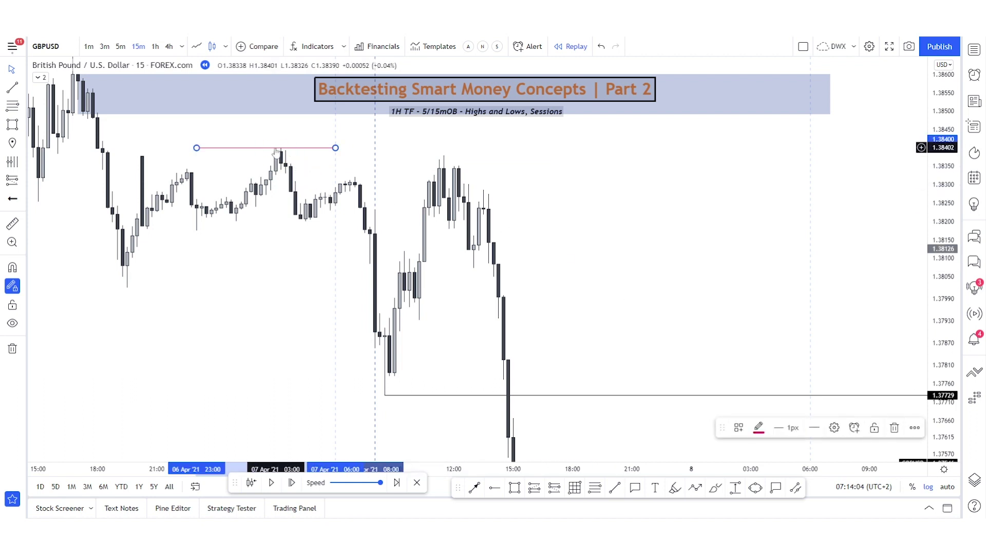
key(Delete)
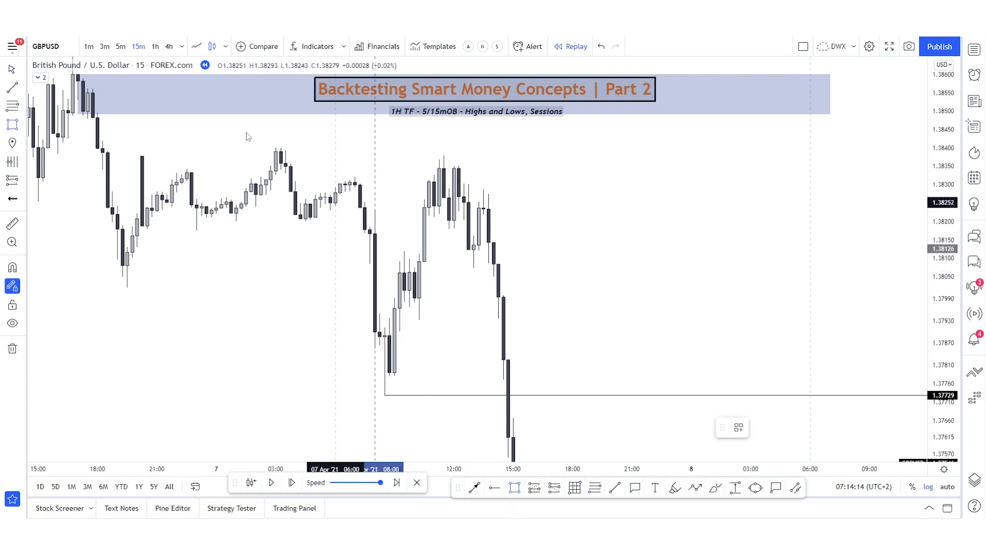
Draw a supply zone from about 1.3841 to 1.3835, 03:00 to 16:45 on 7 April, and brush-mark its origin and the price reaction inside it
drag(276, 144, 546, 165)
click(608, 216)
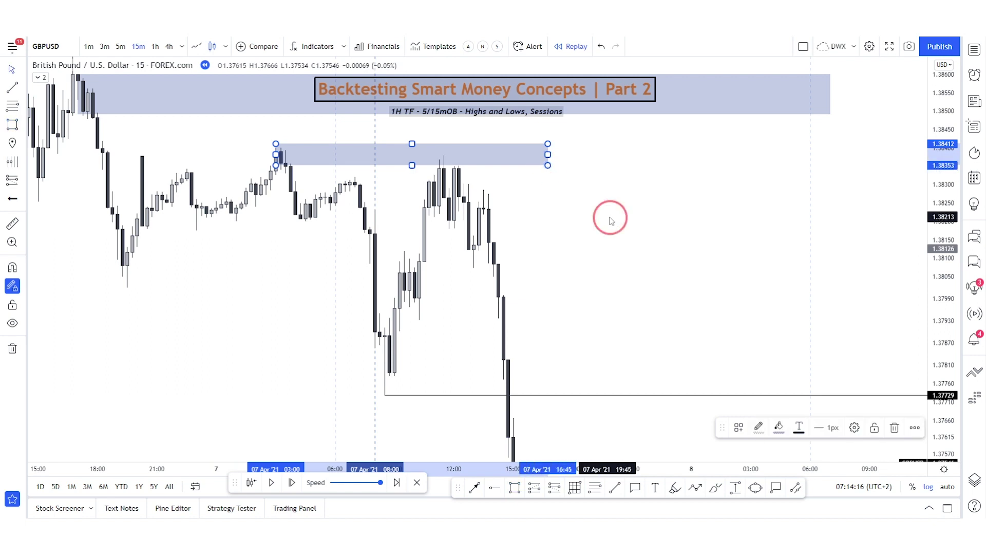
click(714, 490)
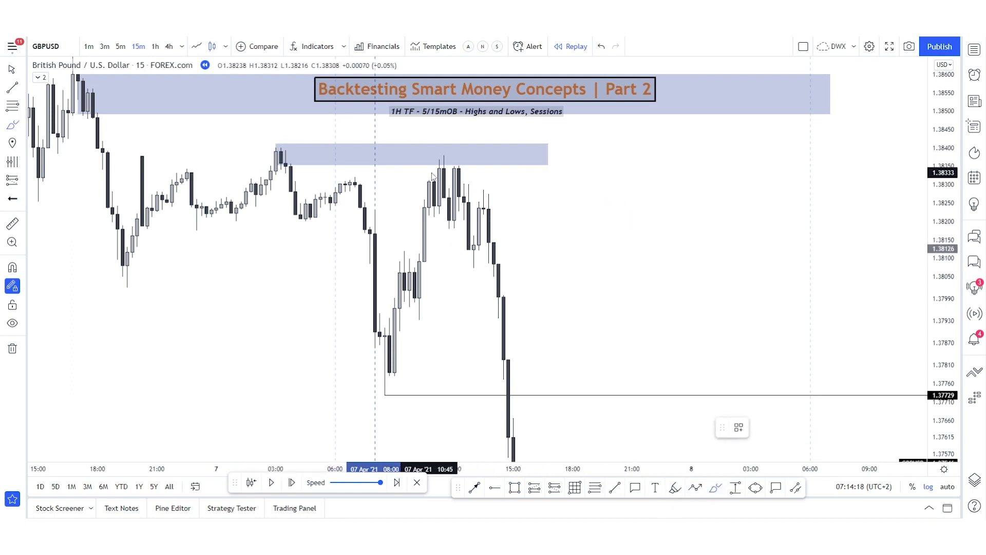
mouse_move(452, 155)
mouse_down()
mouse_move(433, 165)
mouse_move(280, 138)
mouse_move(294, 133)
mouse_up()
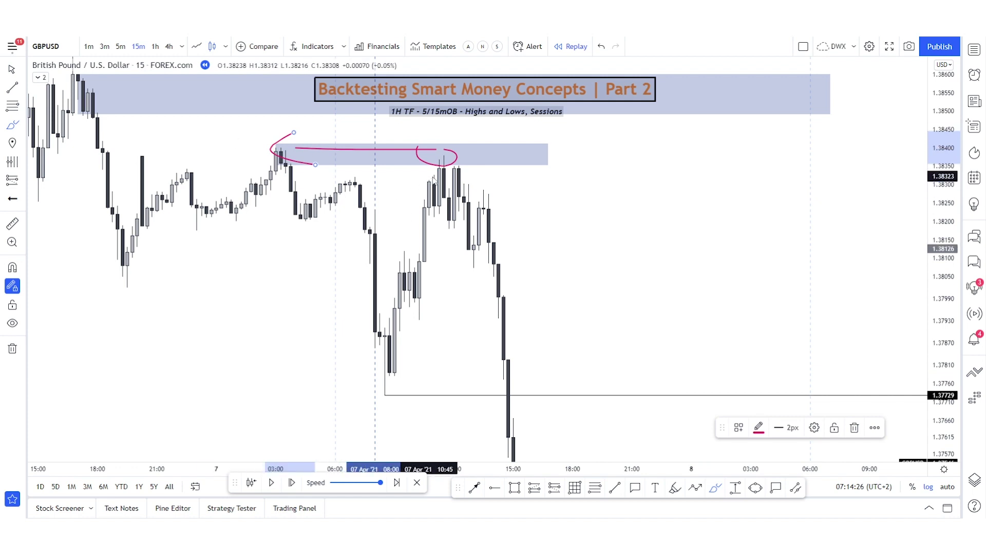
Brush the drop from the zone, the broken low and two levels near 1.3828 and 1.3824, trying an upward path back to the zone
mouse_move(436, 165)
mouse_down()
mouse_move(446, 205)
mouse_move(458, 159)
mouse_move(472, 255)
mouse_up()
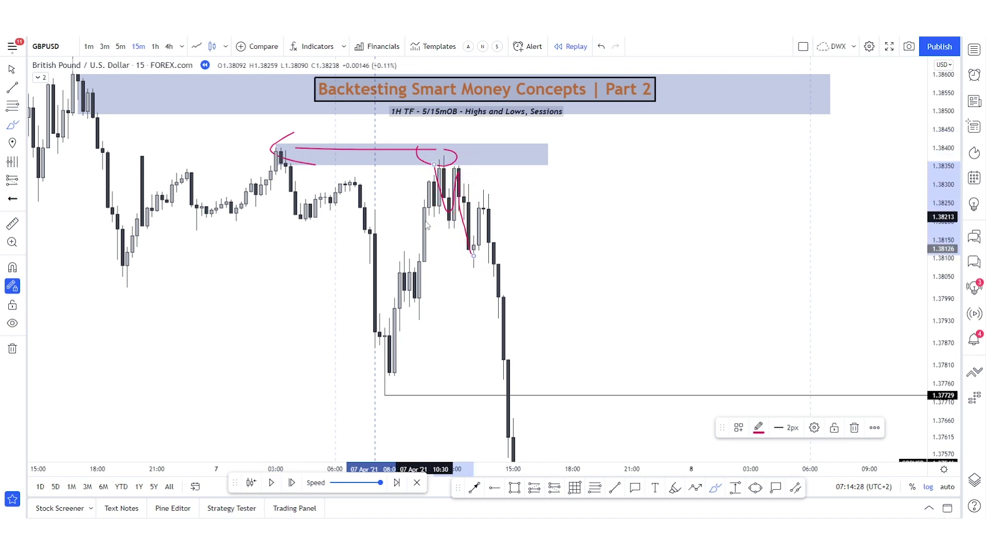
drag(427, 227, 469, 227)
drag(460, 191, 548, 191)
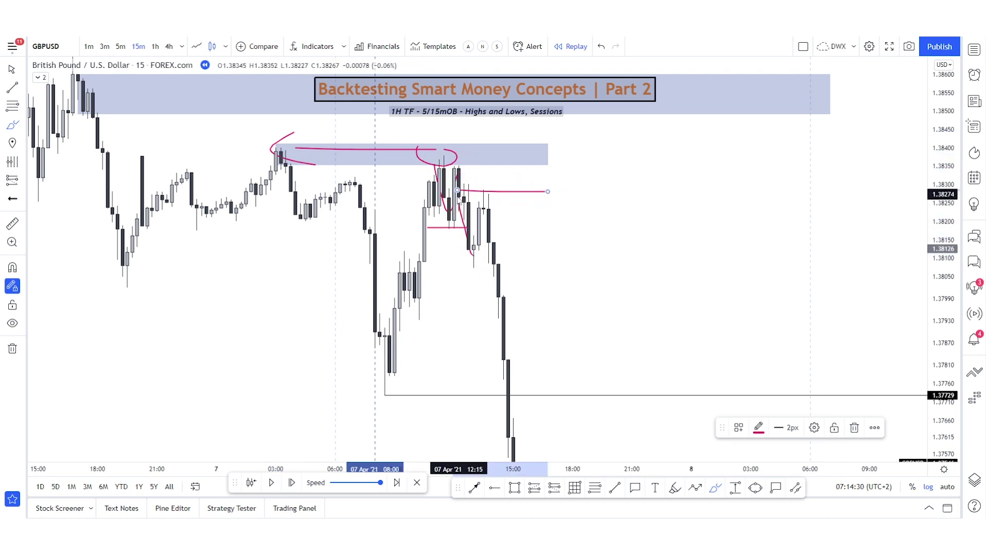
drag(466, 208, 562, 205)
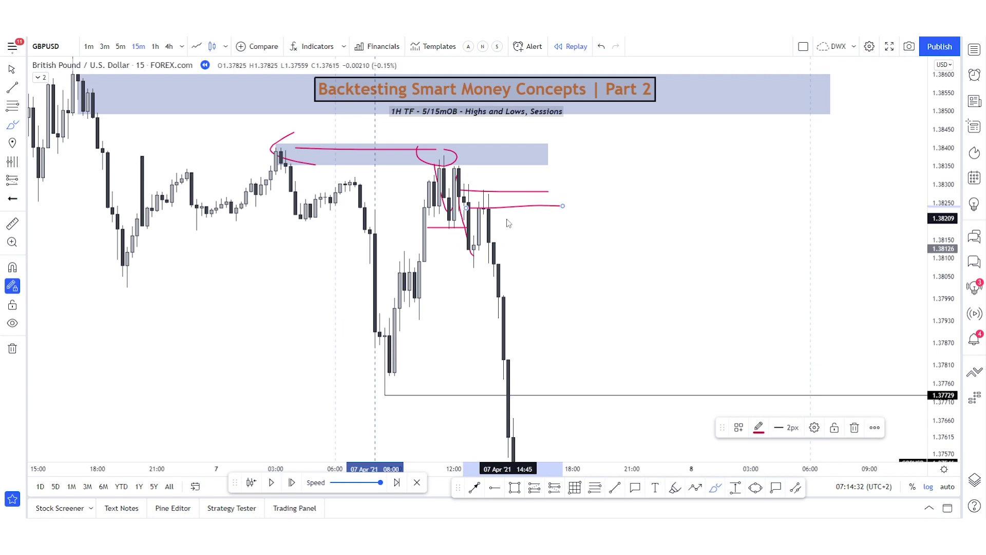
drag(474, 267, 519, 156)
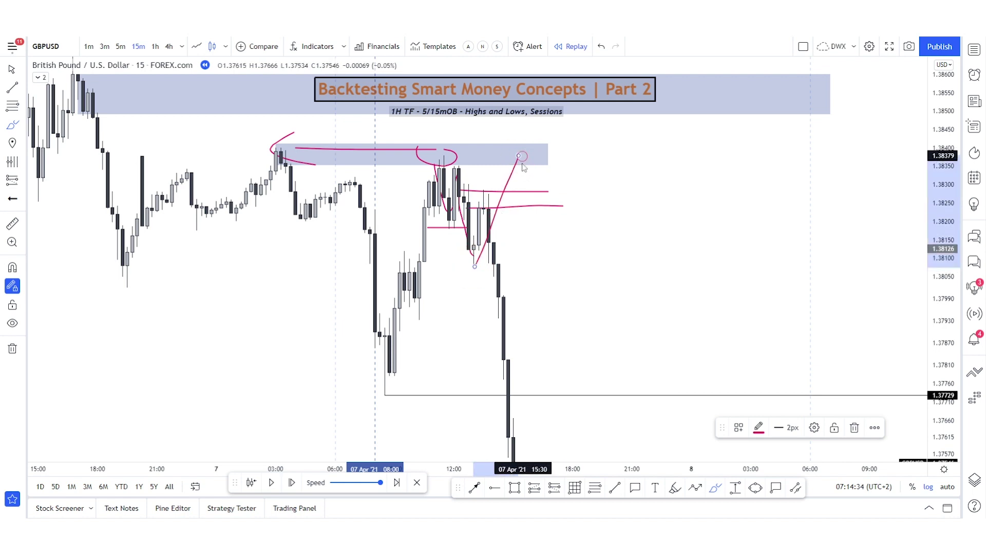
key(ctrl+z)
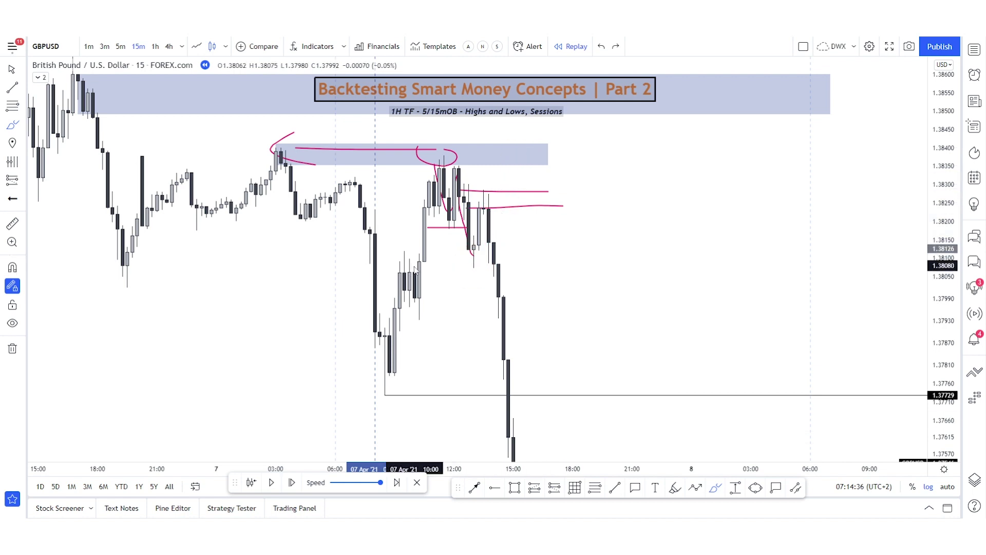
Brush two short level lines near 1.3808 and 1.3800 with a small circle between them, and circle the 03:00 high
drag(421, 266, 489, 266)
mouse_move(406, 295)
mouse_down()
mouse_move(478, 295)
mouse_move(470, 278)
mouse_up()
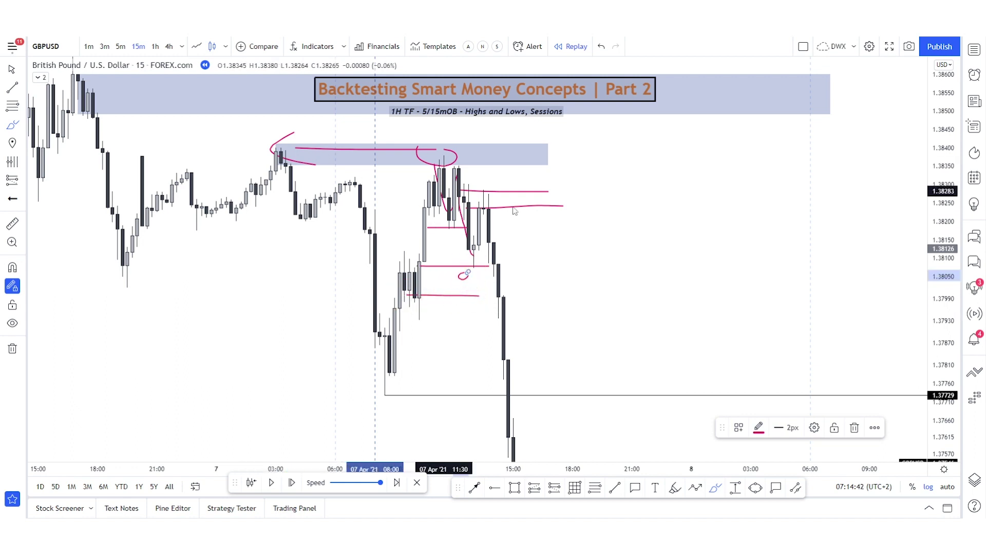
mouse_move(281, 138)
mouse_down()
mouse_move(261, 150)
mouse_move(294, 133)
mouse_up()
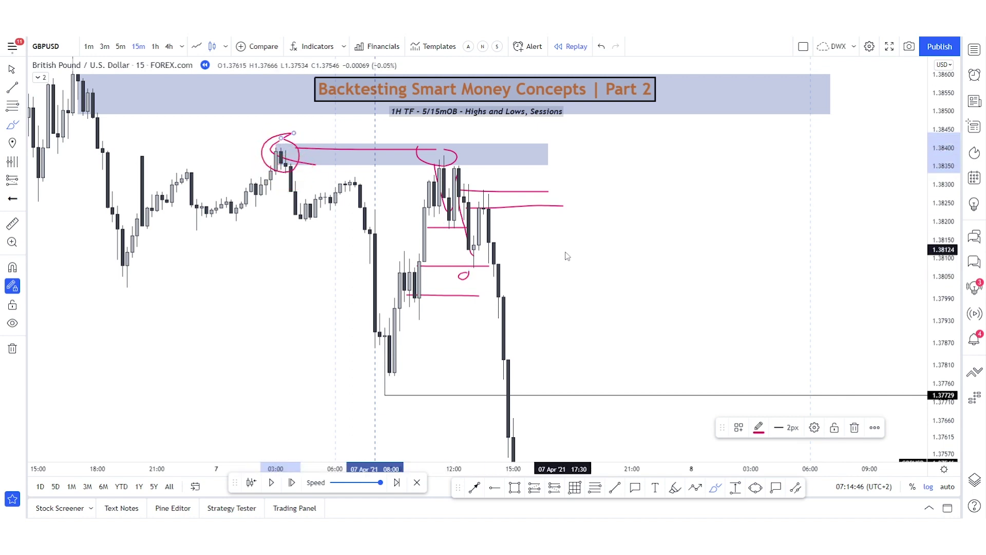
Delete all the pink brush markings and the supply zone that starts at 03:00 on 7 April
click(573, 293)
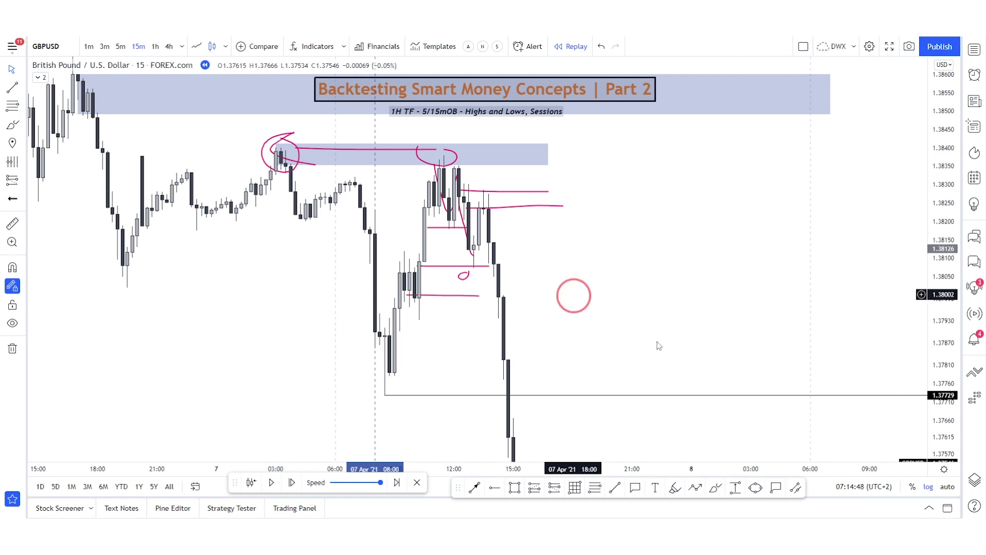
drag(505, 223, 408, 157)
drag(614, 328, 401, 143)
key(Delete)
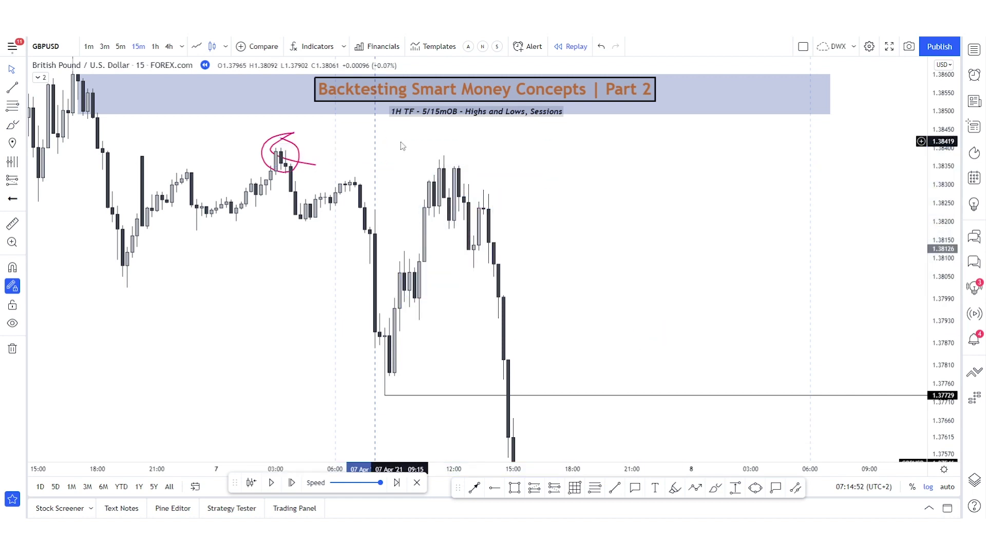
drag(294, 242, 257, 134)
key(Delete)
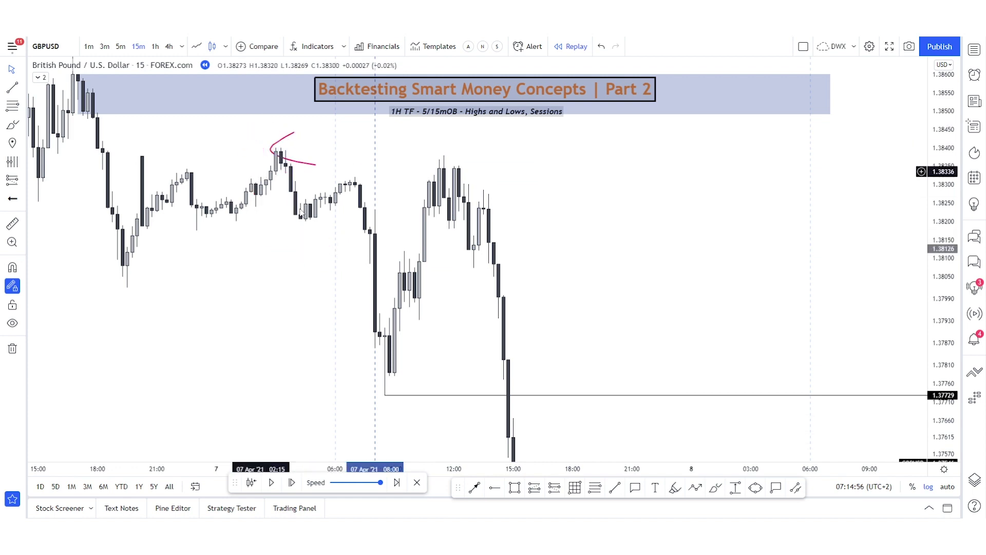
drag(318, 219, 259, 131)
key(Delete)
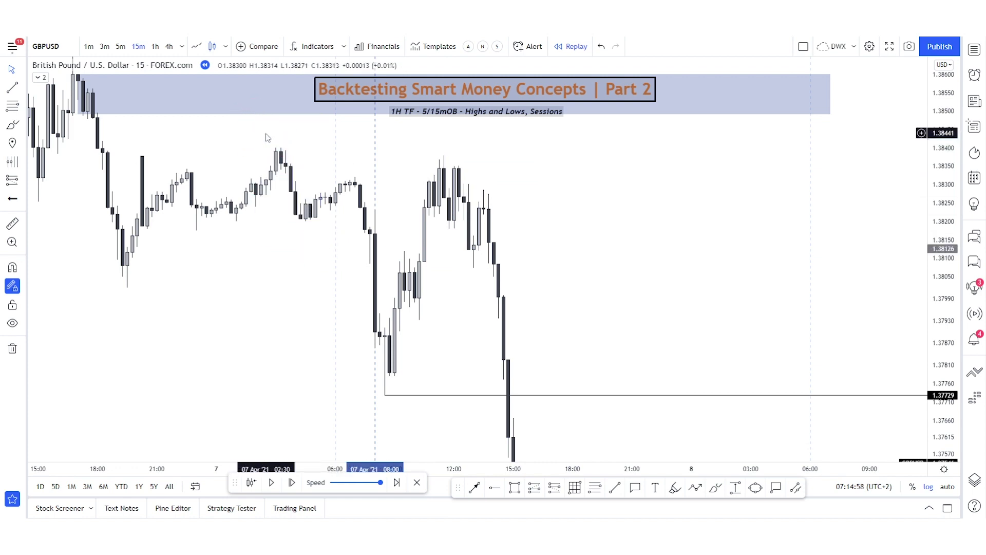
Delete the dashed vertical line at 08:00 on 7 April and switch the chart to the 1-hour interval
click(375, 193)
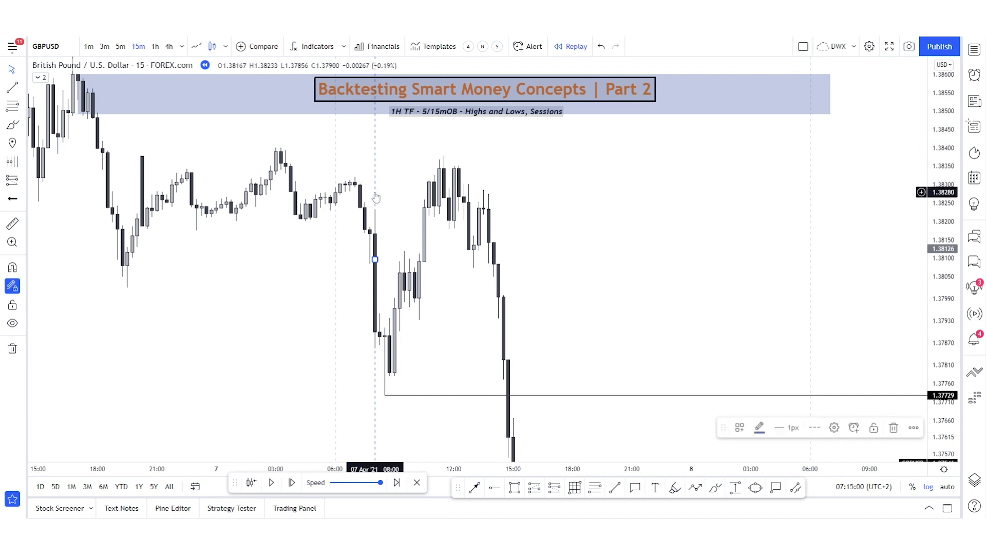
click(376, 198)
text(60)
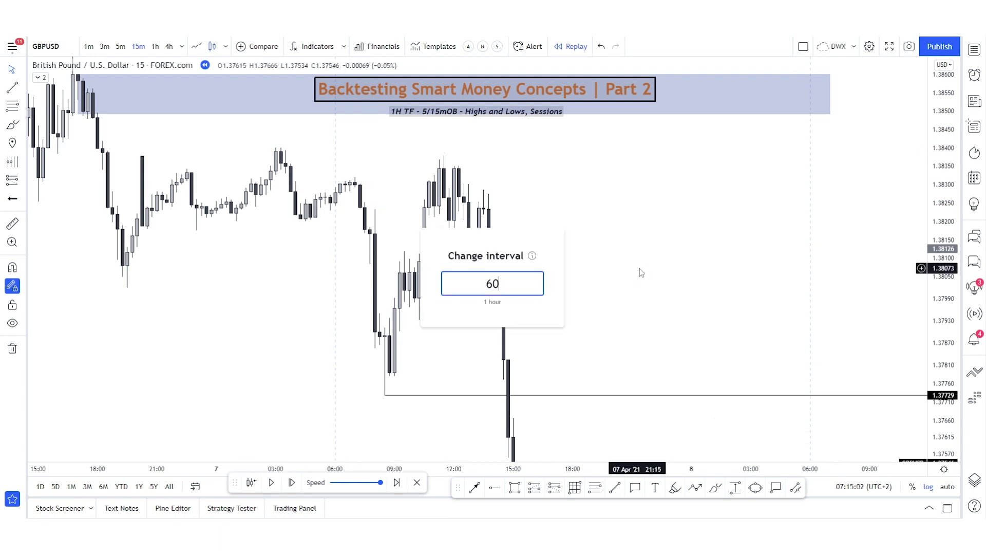
key(Return)
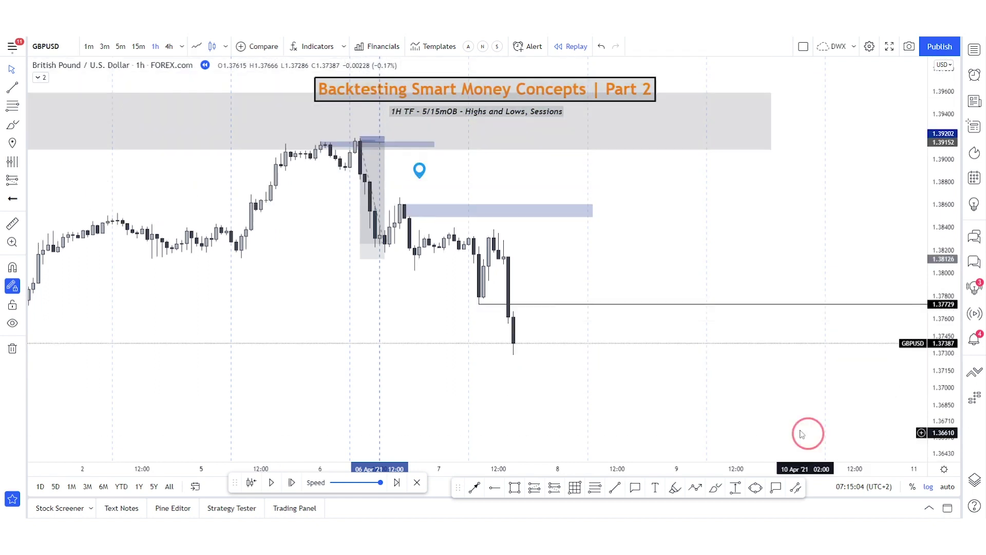
Advance the GBPUSD replay candle by candle on the 1-hour chart to 06:00 on 8 April
drag(638, 383, 576, 363)
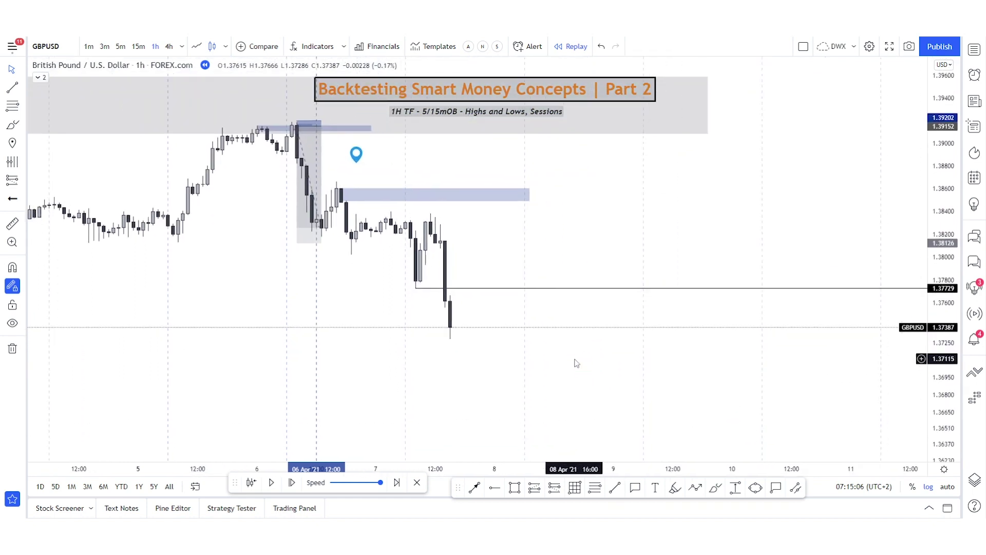
click(292, 483)
click(291, 483)
click(291, 482)
click(291, 483)
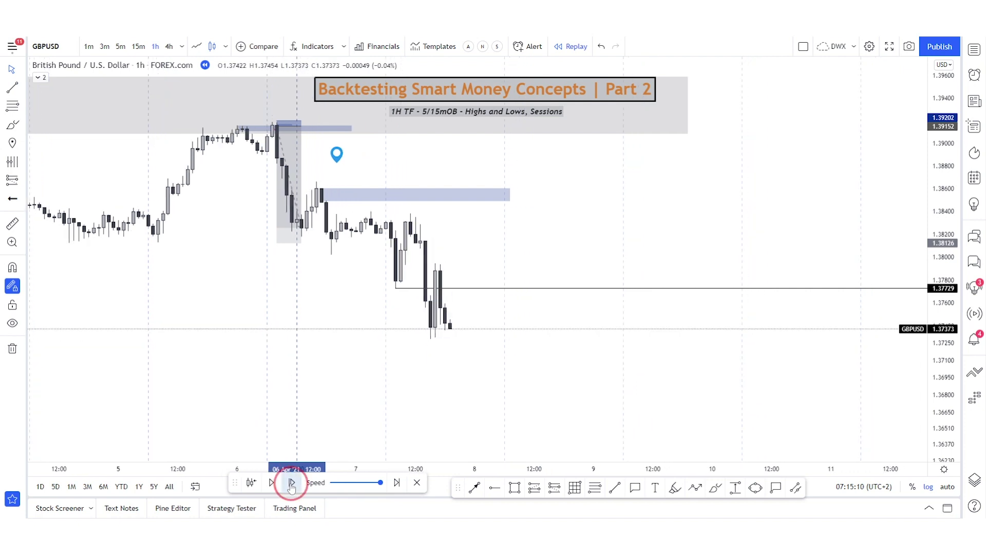
click(291, 483)
click(291, 483)
click(292, 483)
click(291, 483)
click(291, 483)
click(291, 483)
click(291, 483)
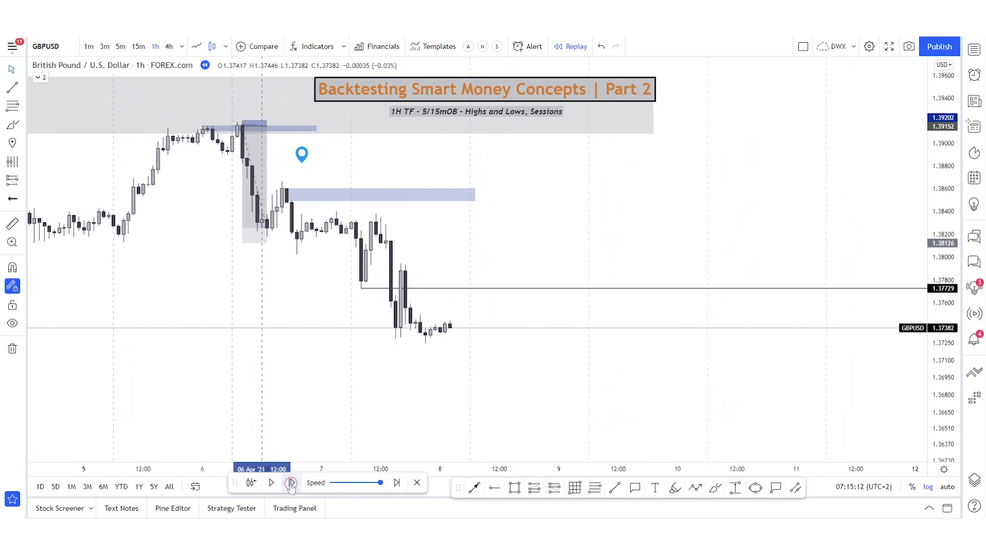
click(292, 483)
click(291, 483)
click(291, 483)
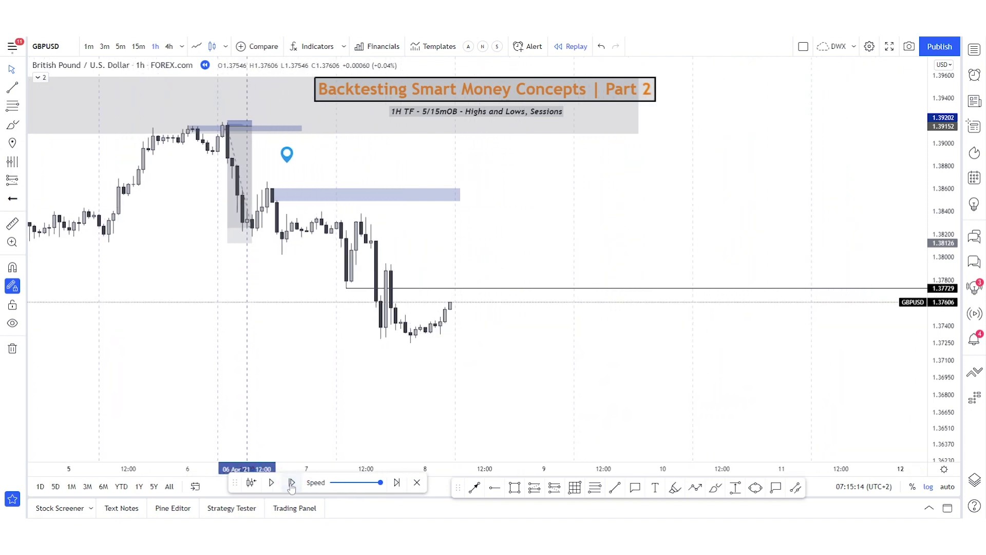
click(291, 484)
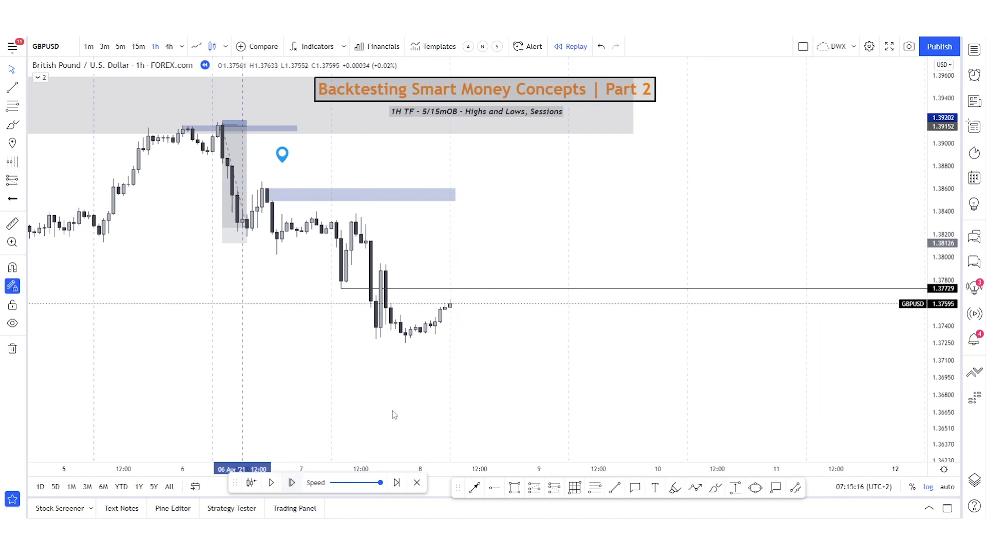
Move the horizontal ray at 1.37729 up to the 7 April swing high at 1.38380
click(402, 341)
drag(403, 346, 357, 208)
click(384, 160)
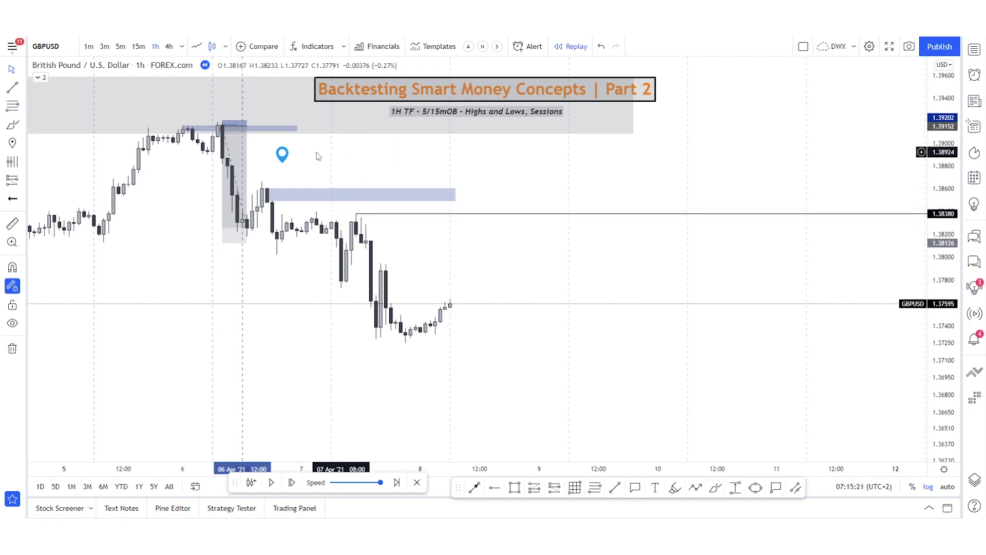
Extend the blue order-block rectangle above the 1.38380 ray forward in time to about 05:00 on 9 April
click(444, 198)
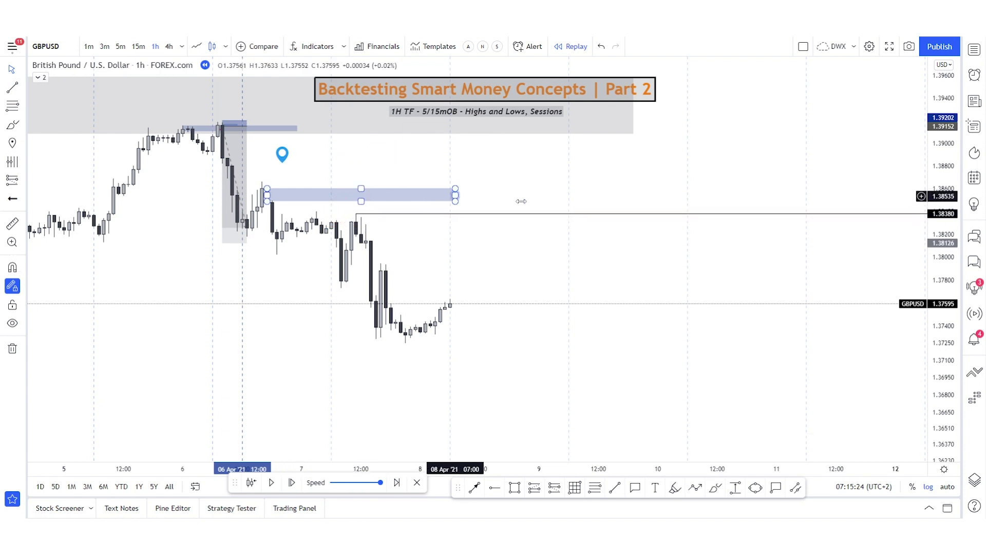
drag(520, 201, 565, 200)
click(393, 227)
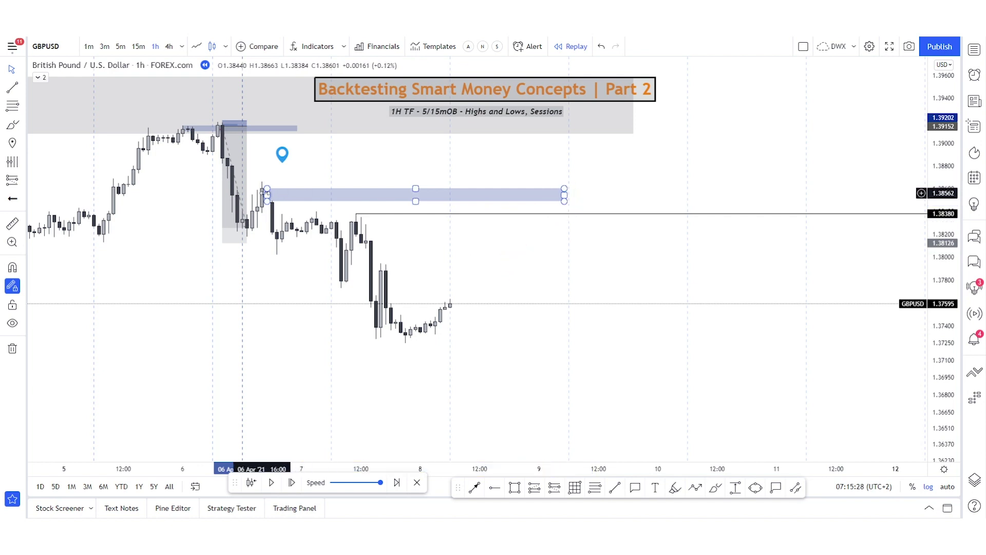
click(696, 489)
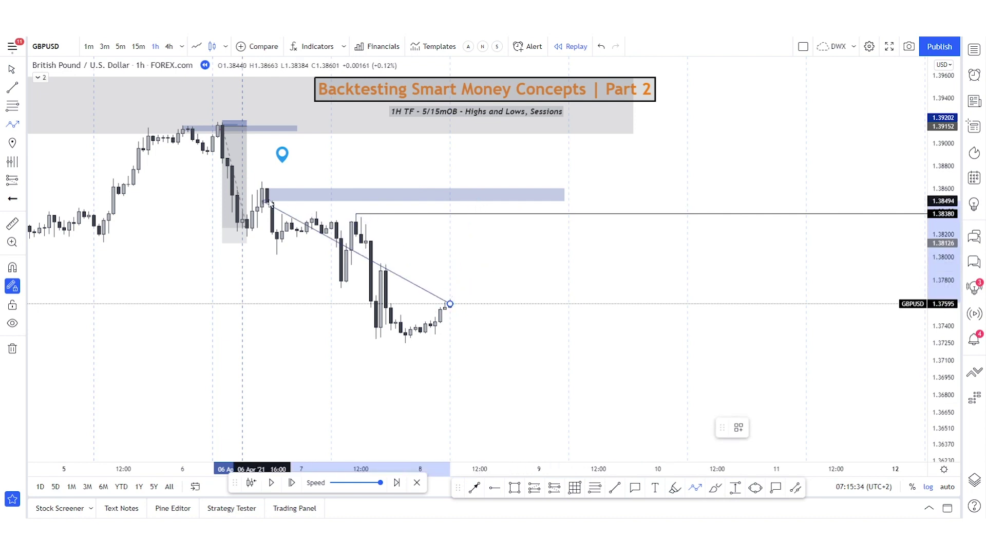
right_click(488, 199)
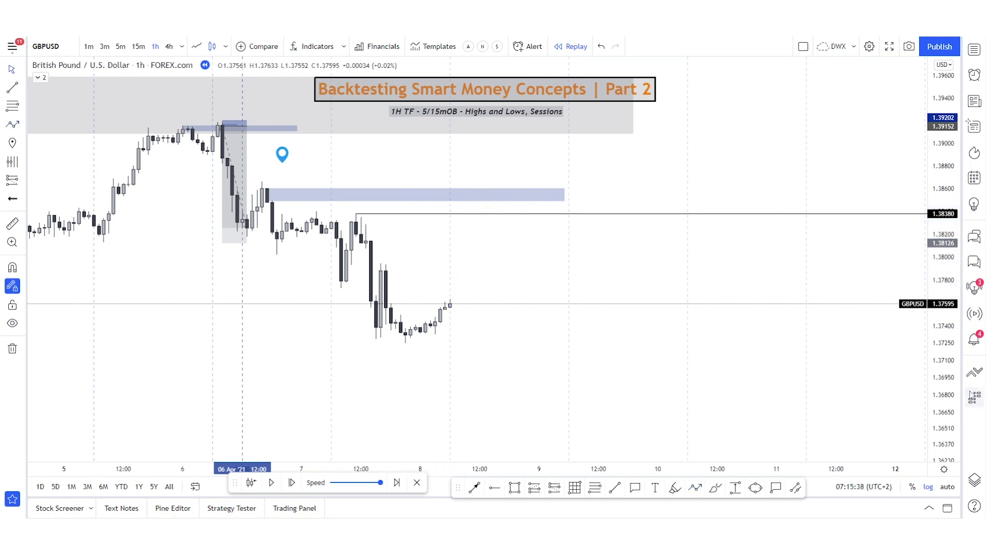
Mark the latest swing low at 1.37247 with a horizontal ray
drag(951, 419, 922, 339)
scroll(614, 384, up, 4)
drag(533, 352, 754, 298)
drag(480, 359, 538, 351)
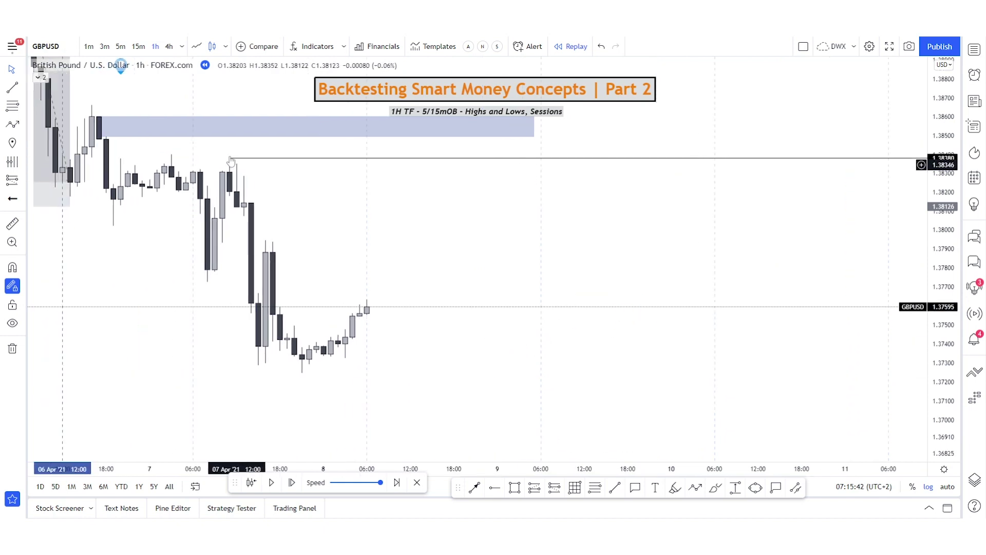
mouse_move(302, 352)
mouse_down()
mouse_move(302, 373)
mouse_move(322, 355)
mouse_move(321, 294)
mouse_move(238, 161)
mouse_move(221, 155)
mouse_move(280, 204)
mouse_move(610, 383)
mouse_move(656, 363)
mouse_up()
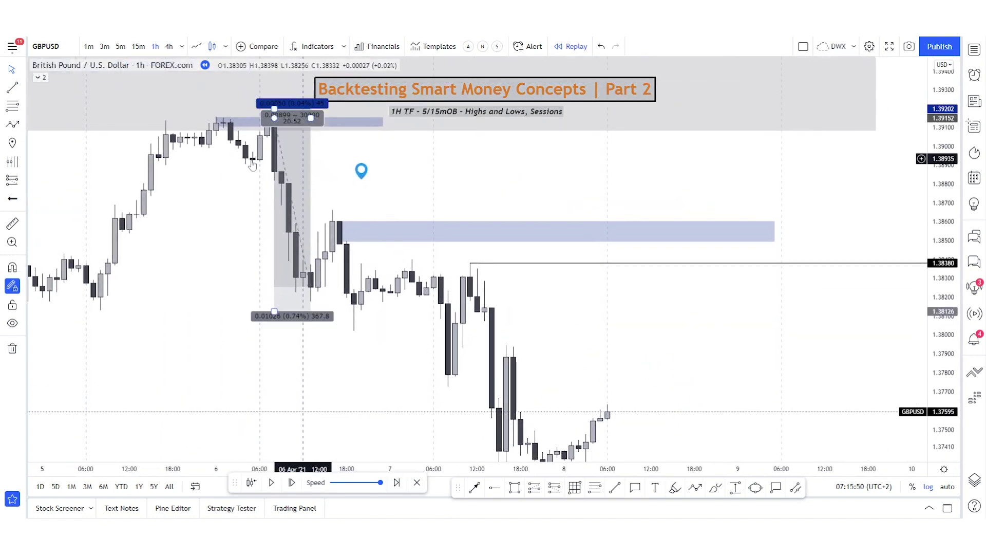
drag(544, 304, 399, 159)
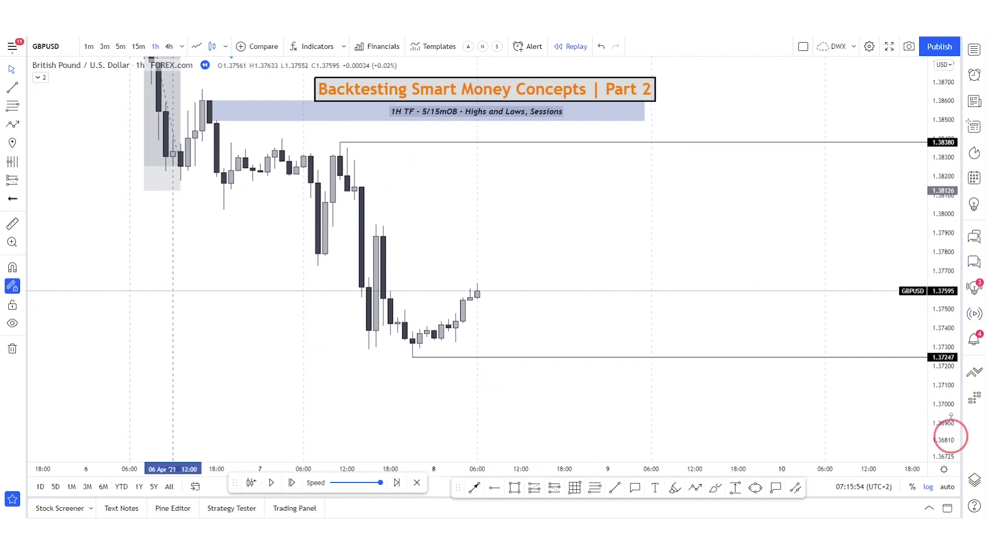
Change the chart's timeframe to 30 minutes
drag(951, 436, 951, 373)
scroll(733, 375, up, 2)
drag(713, 346, 725, 341)
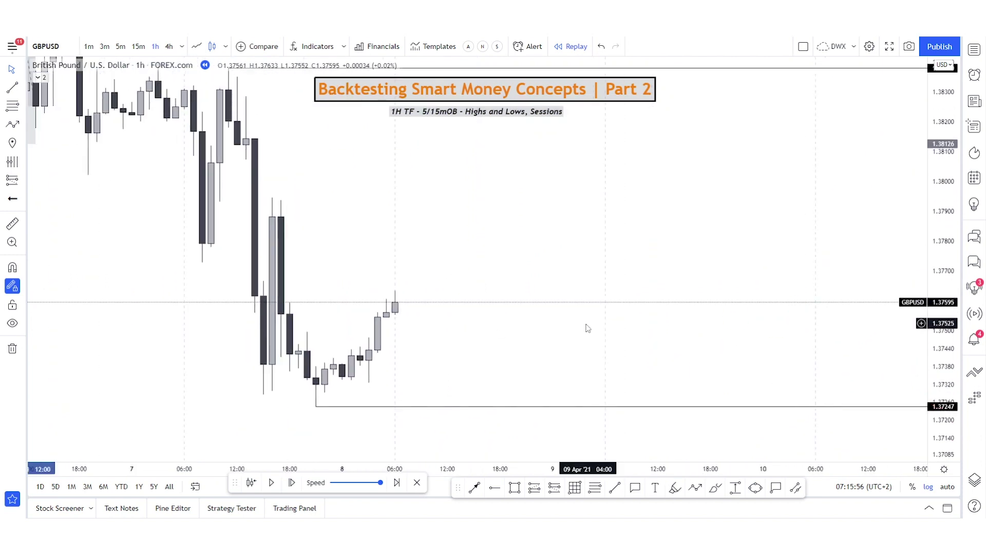
text(30)
key(Return)
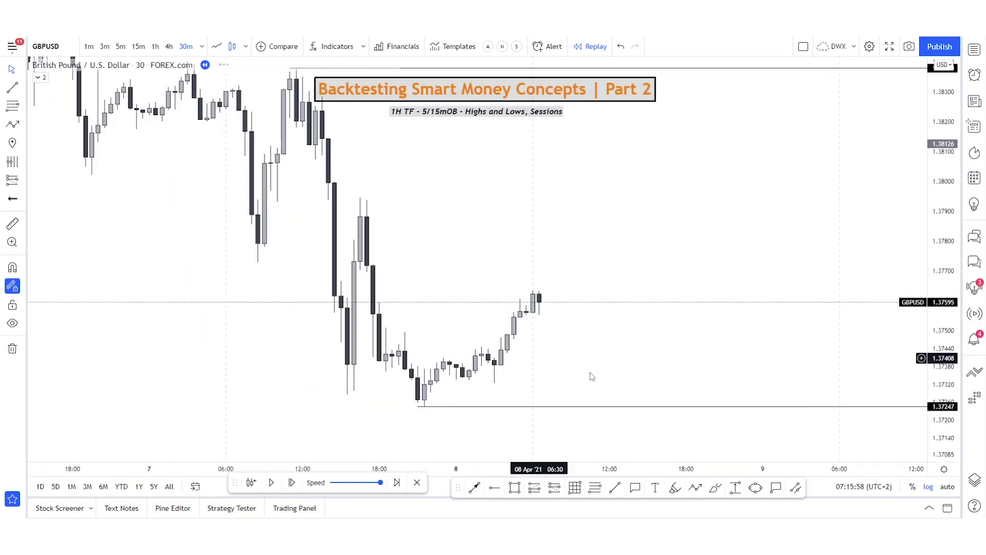
Draw a projected price path from the latest candle down to about 1.3743 and up to about 1.3783
drag(602, 330, 575, 326)
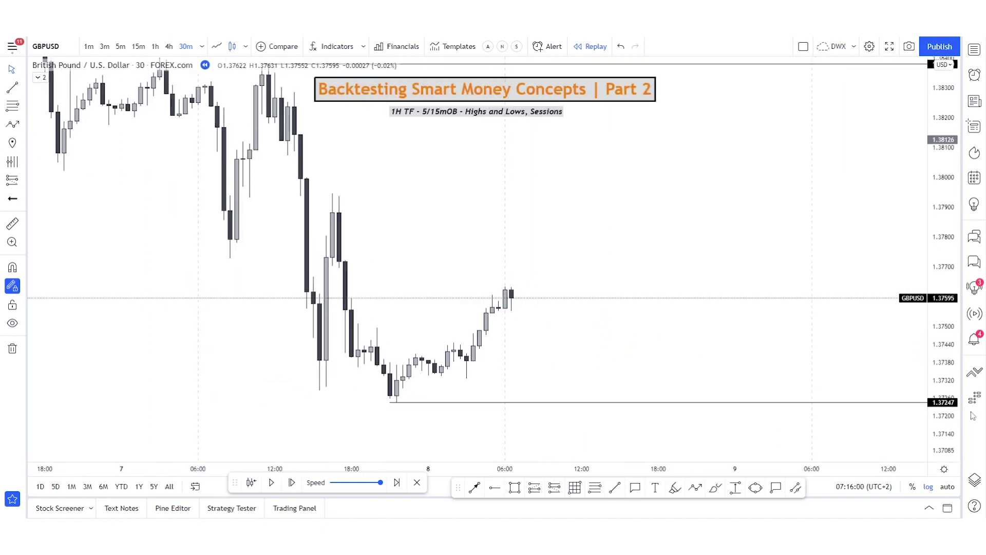
drag(948, 384, 945, 334)
scroll(719, 355, up, 4)
drag(612, 279, 634, 270)
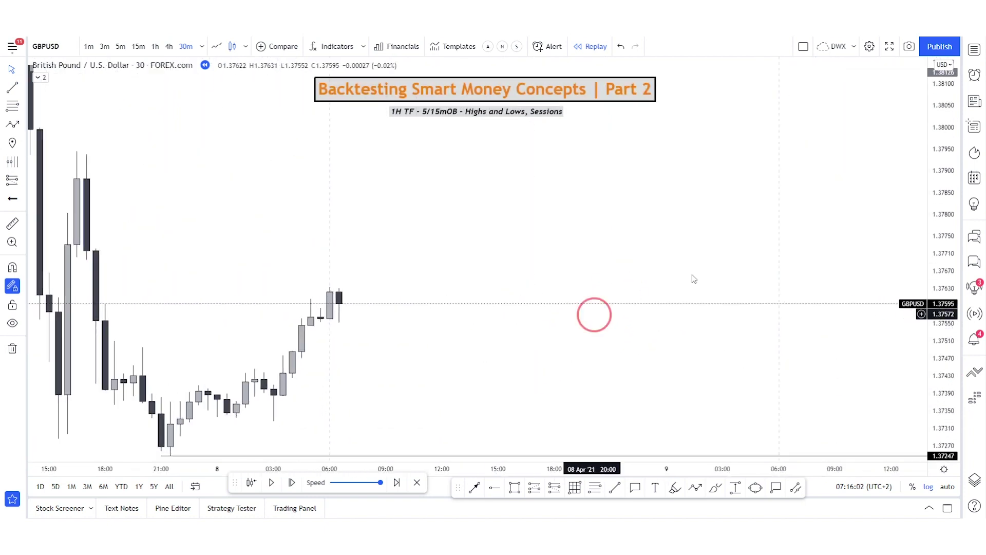
drag(594, 314, 659, 294)
click(695, 487)
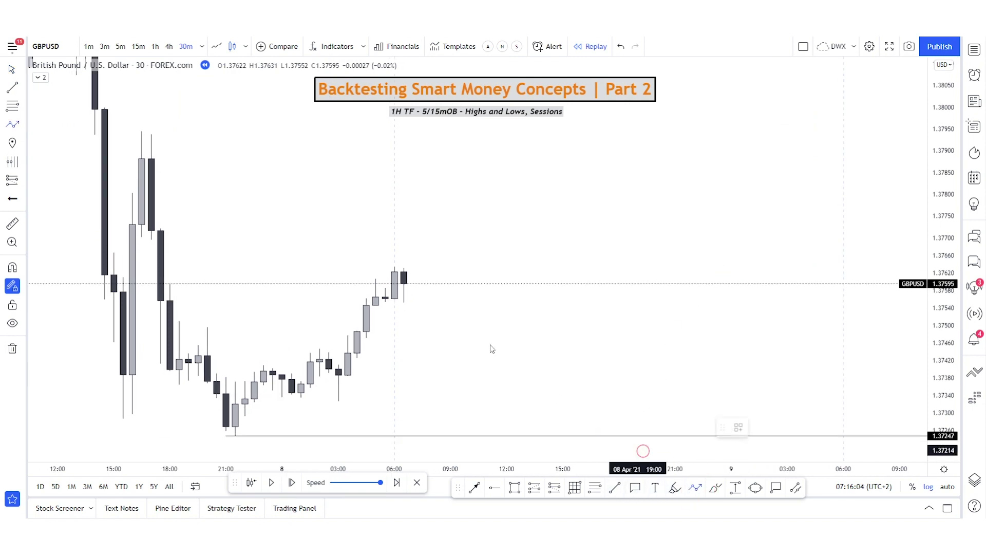
click(422, 279)
click(442, 357)
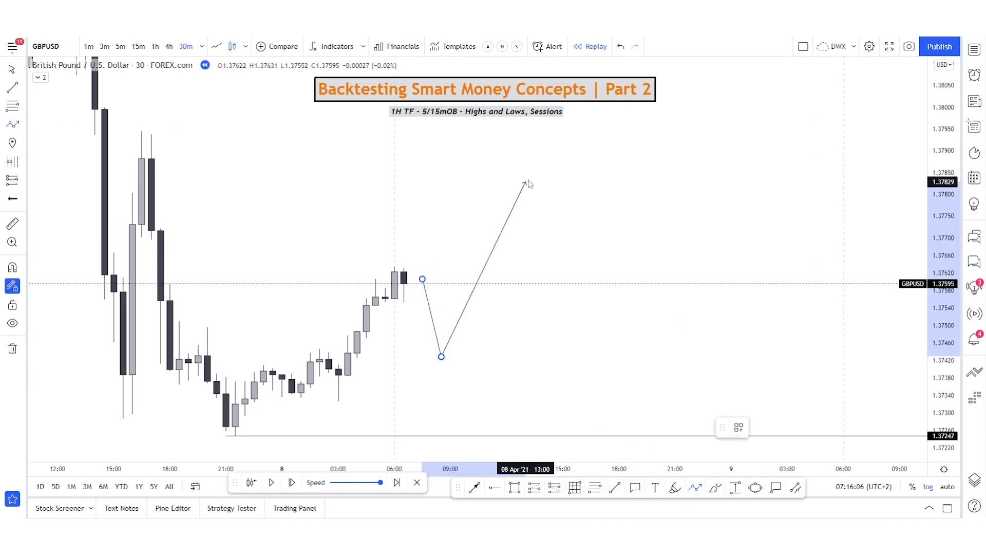
double_click(525, 180)
click(616, 205)
Change the chart's timeframe to 15 minutes and bring the recent upward leg into view
text(15)
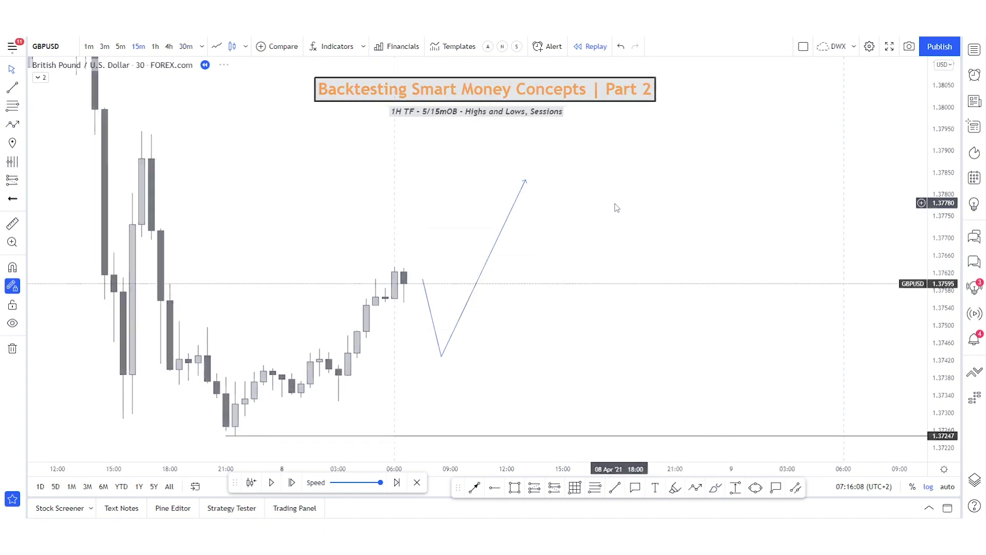
key(Return)
scroll(756, 353, down, 2)
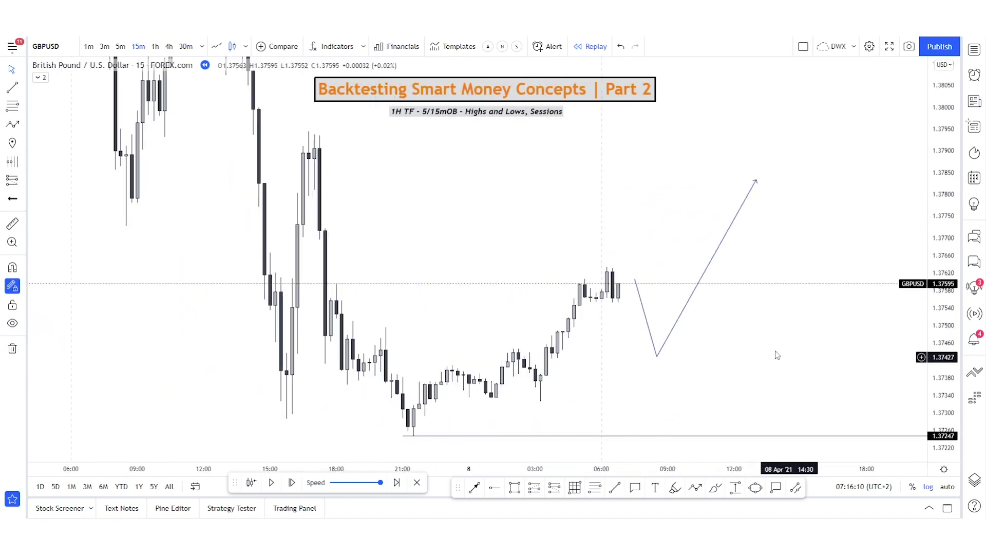
drag(682, 300, 566, 238)
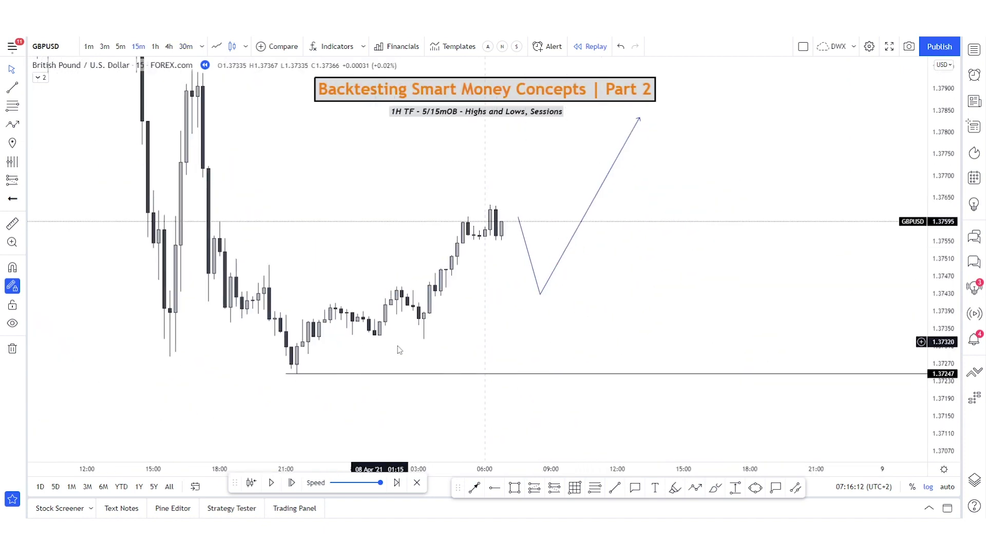
Draw a Fibonacci retracement from the 03:15 swing low at 1.37327 to the recent high at 1.37631
click(578, 487)
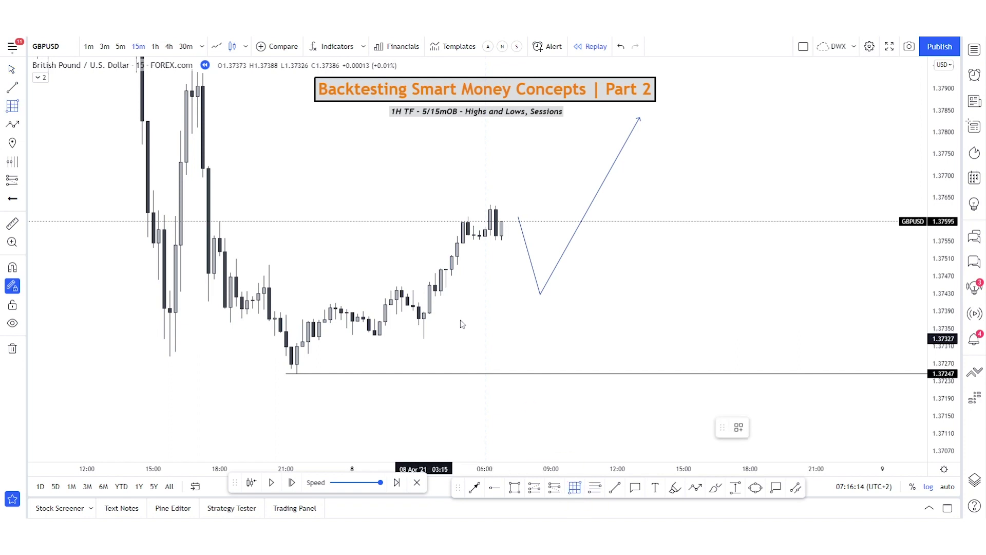
click(424, 338)
click(502, 206)
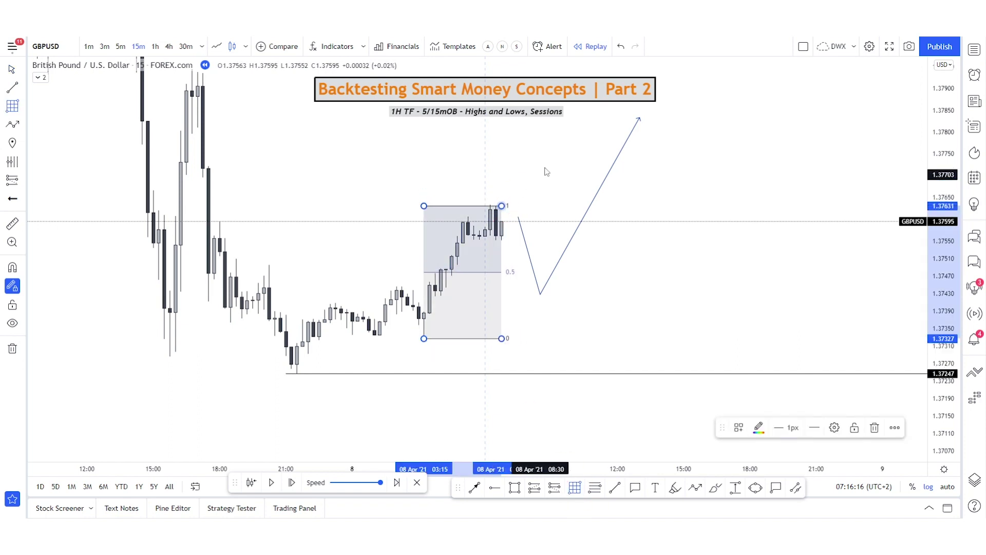
click(542, 165)
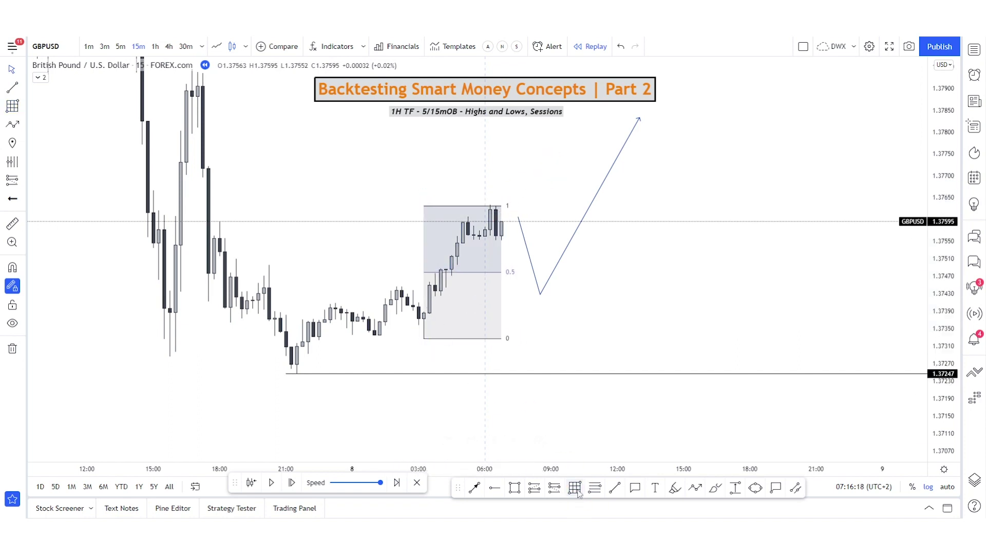
Draw an order-block rectangle between 1.37409 and 1.37328 from 02:45 to 17:45 on 8 April
click(514, 487)
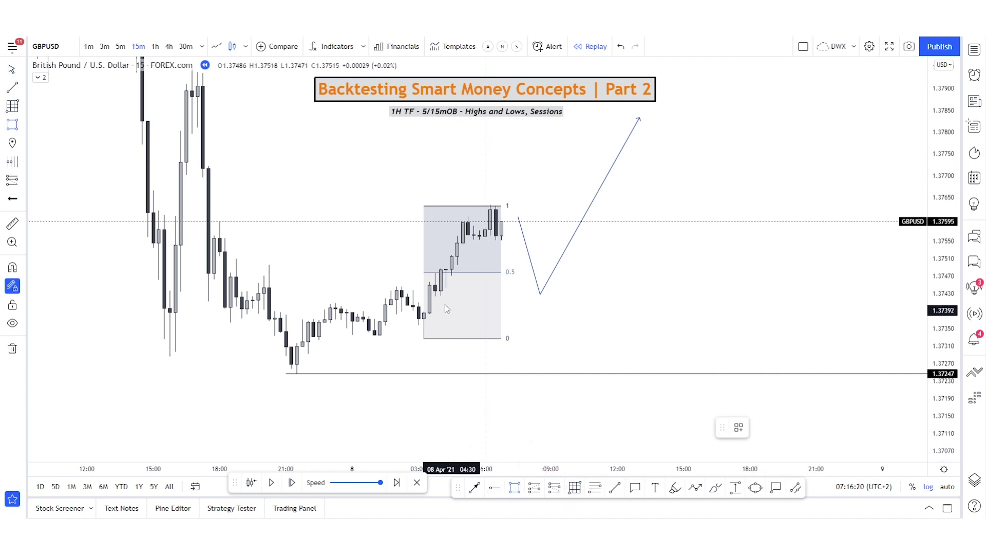
click(413, 303)
click(745, 337)
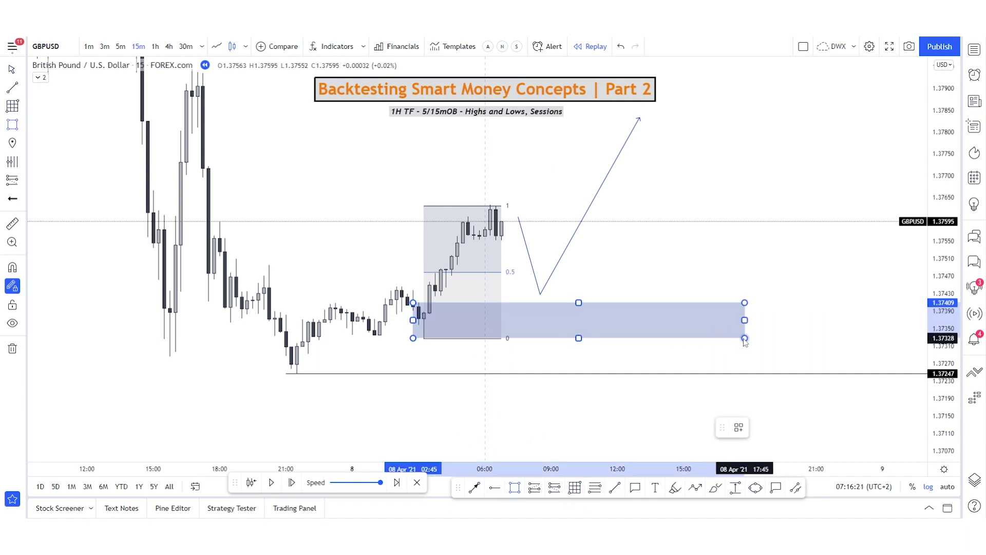
click(649, 253)
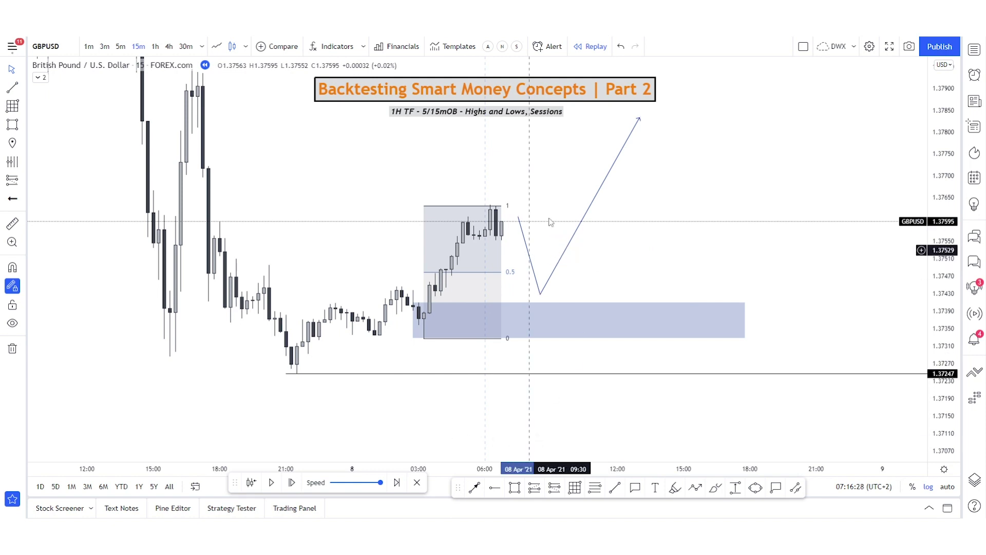
Delete the projected price path and advance the replay candle by candle to 08:00 on 8 April
click(566, 251)
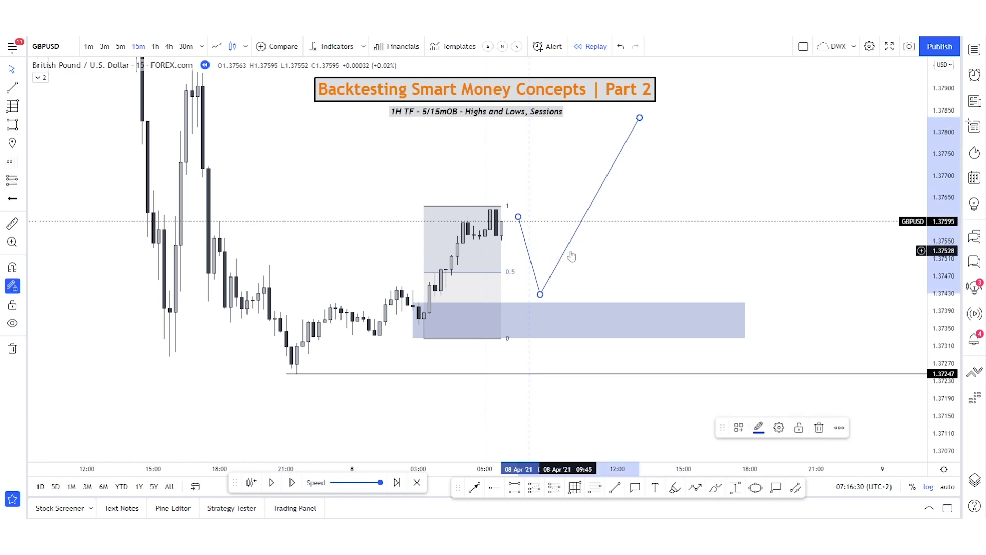
key(Delete)
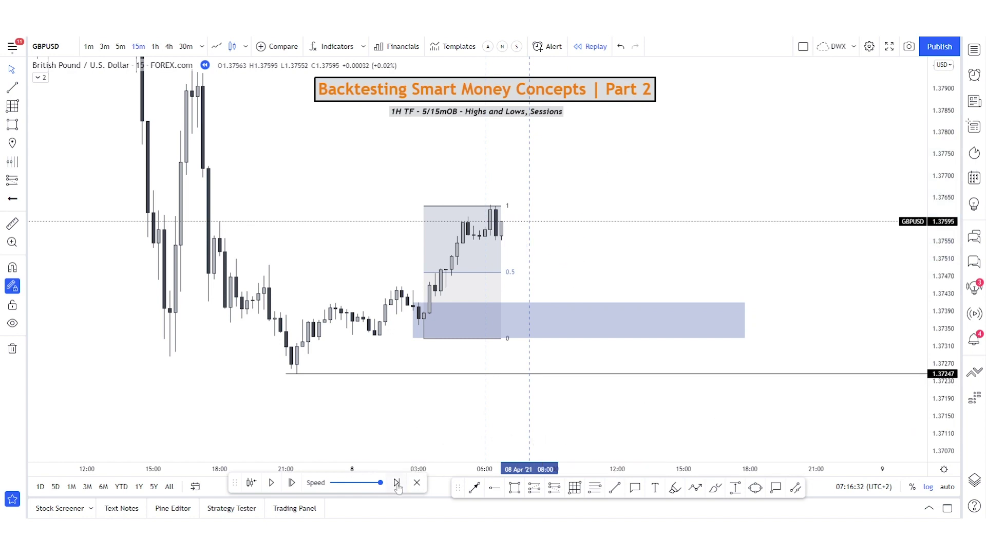
click(292, 483)
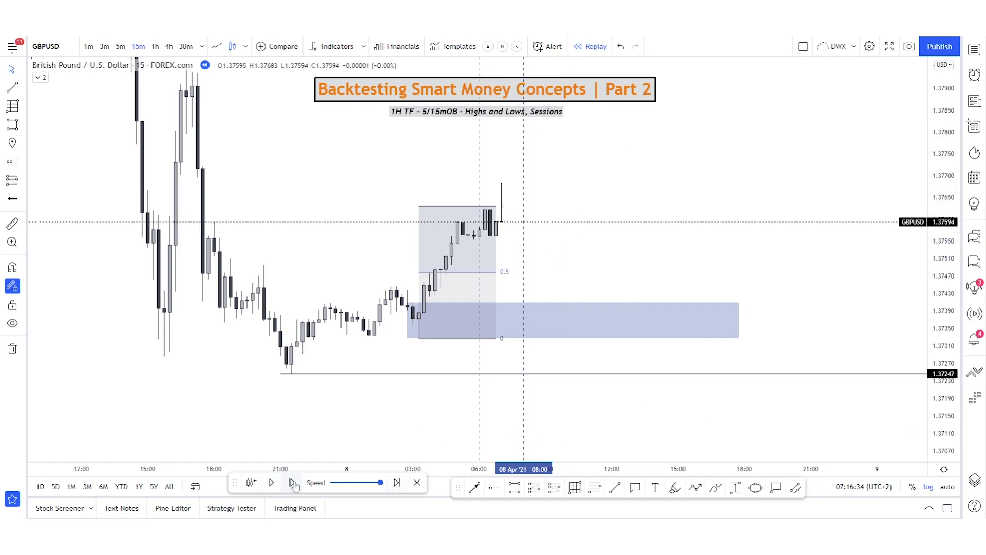
click(292, 483)
click(293, 483)
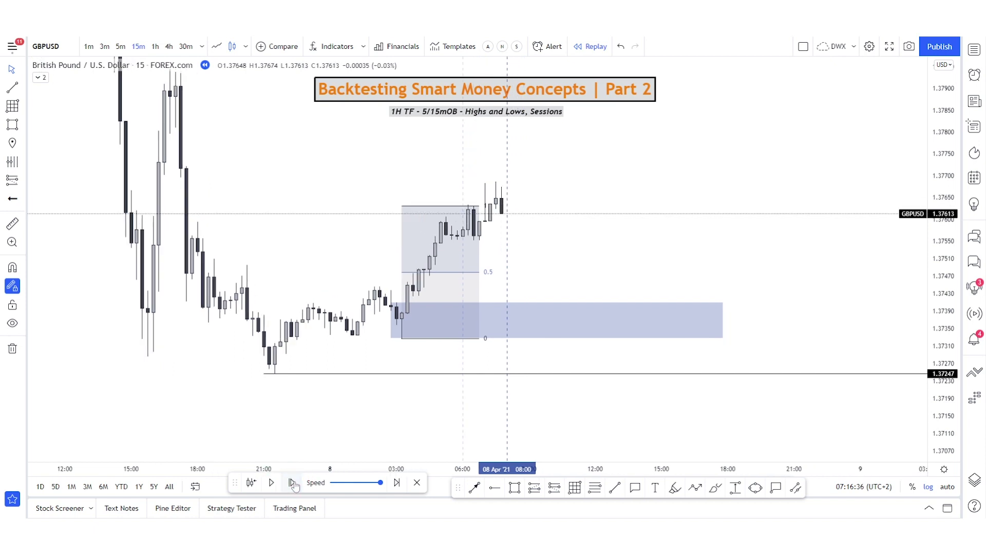
click(292, 483)
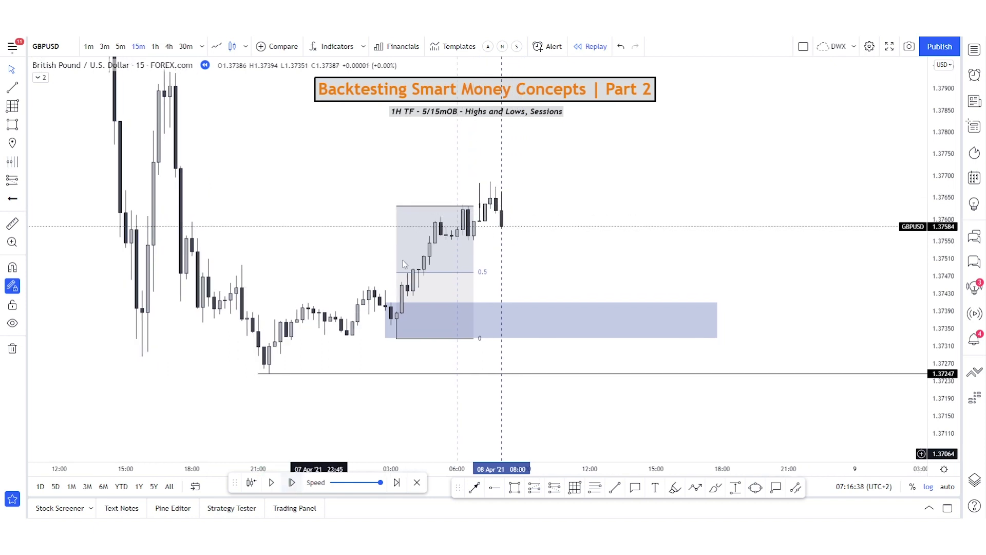
Raise the Fibonacci retracement's upper end to the new high at 1.37689 and advance the replay further
drag(474, 206, 498, 181)
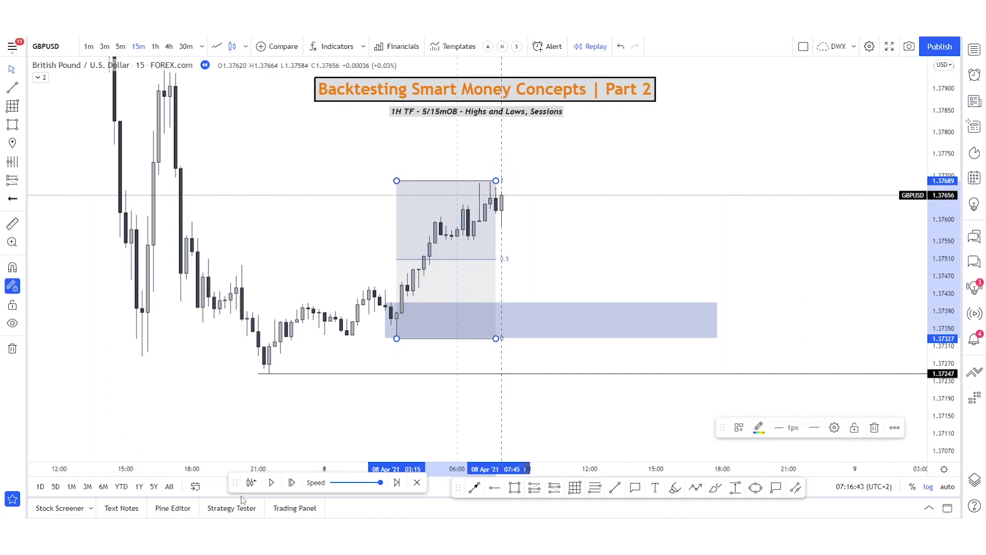
click(291, 483)
click(291, 483)
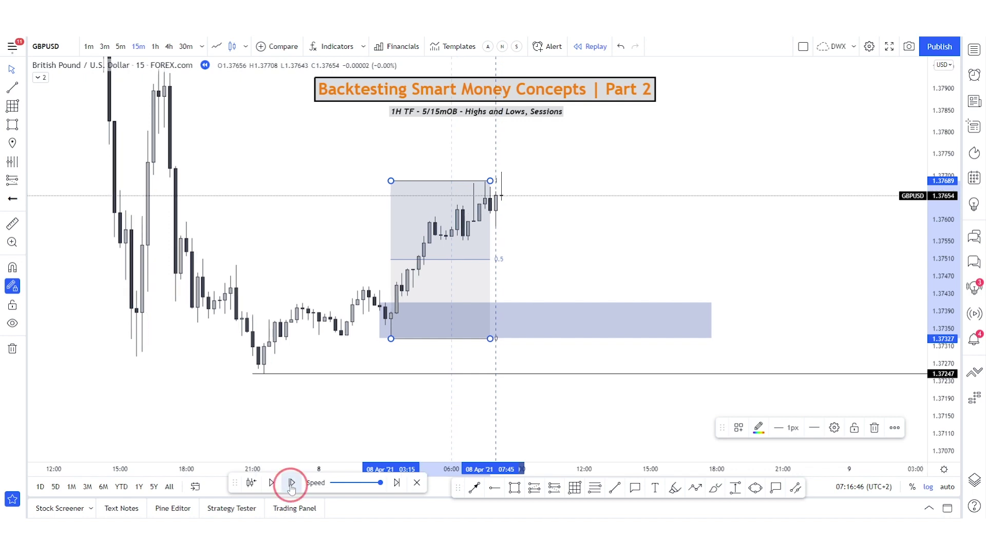
Advance the bar replay candle by candle until price drops into the order block on 8 April
click(292, 483)
click(291, 483)
click(291, 483)
click(291, 483)
click(291, 483)
click(292, 483)
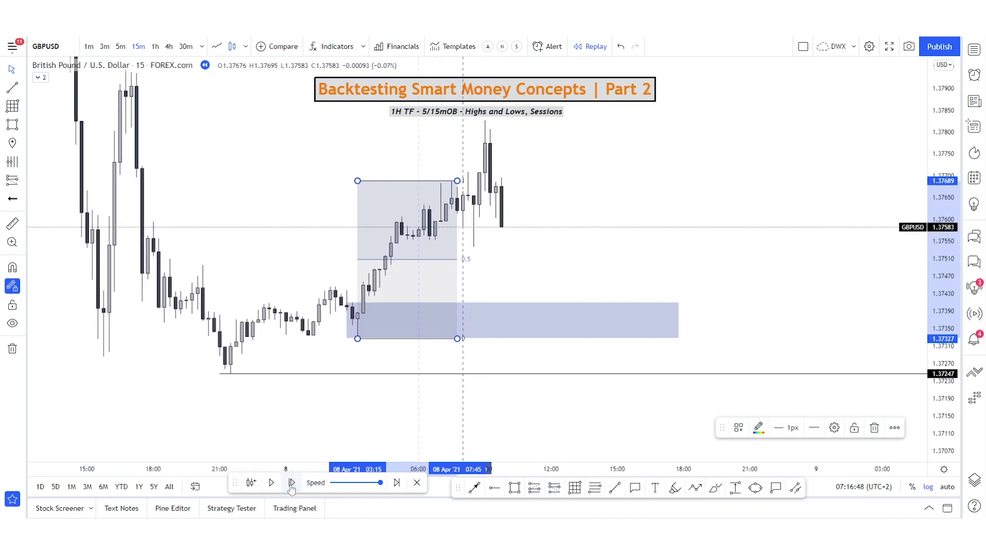
click(292, 483)
click(292, 483)
click(291, 483)
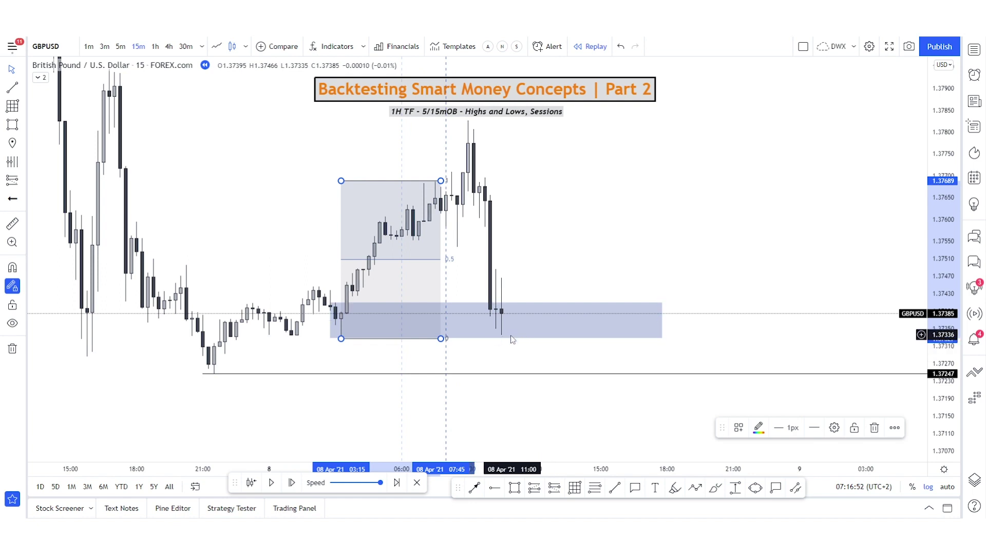
Place a long position at 10:45 on 8 April with entry at 1.37380 and stop at 1.37302
mouse_move(591, 239)
mouse_down()
mouse_move(567, 242)
mouse_move(540, 269)
mouse_move(489, 269)
mouse_move(497, 281)
mouse_up()
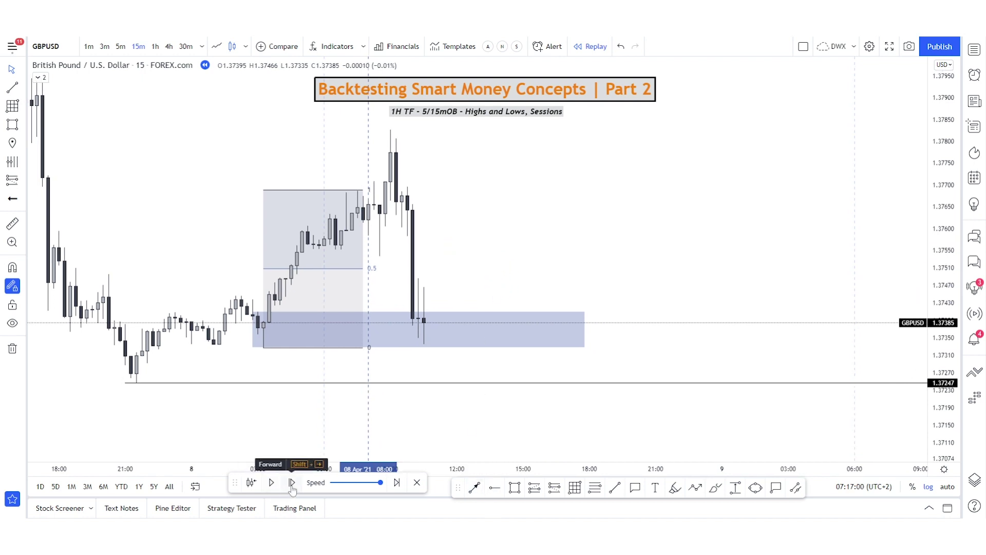
click(532, 491)
click(430, 331)
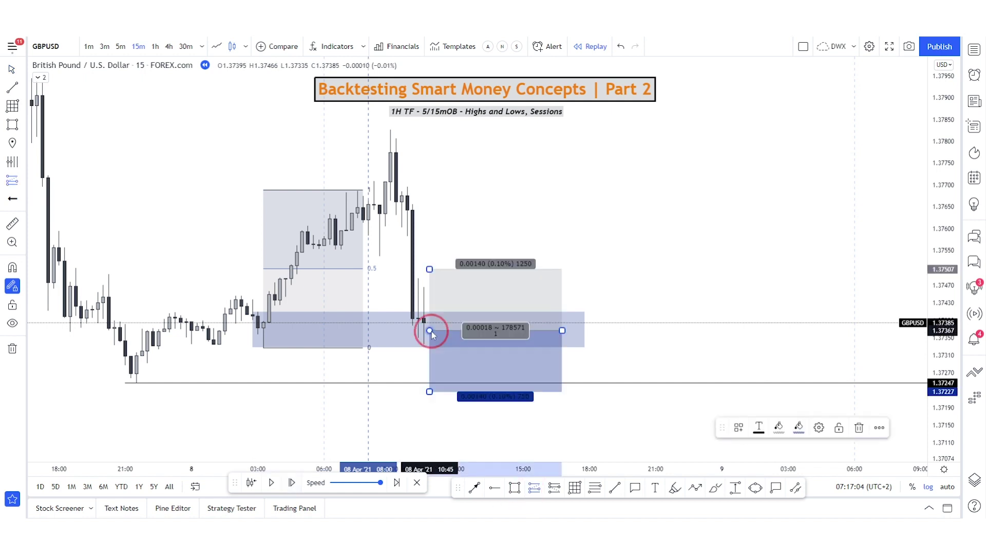
drag(430, 391, 387, 362)
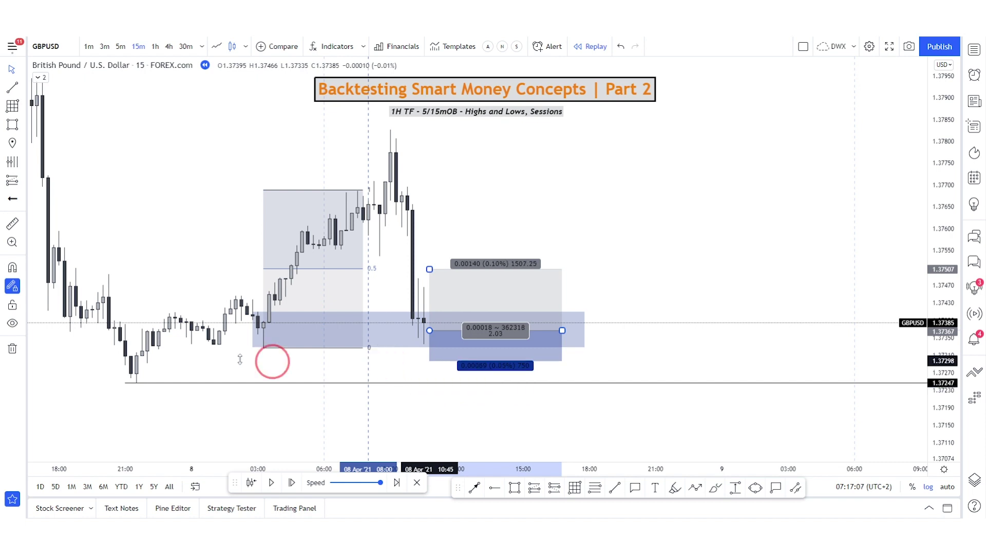
drag(240, 359, 240, 357)
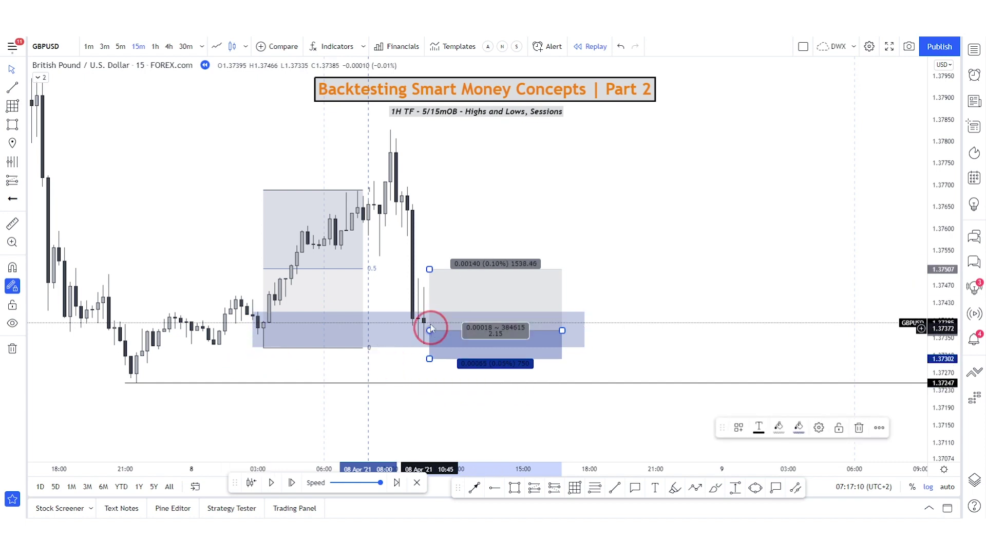
click(470, 184)
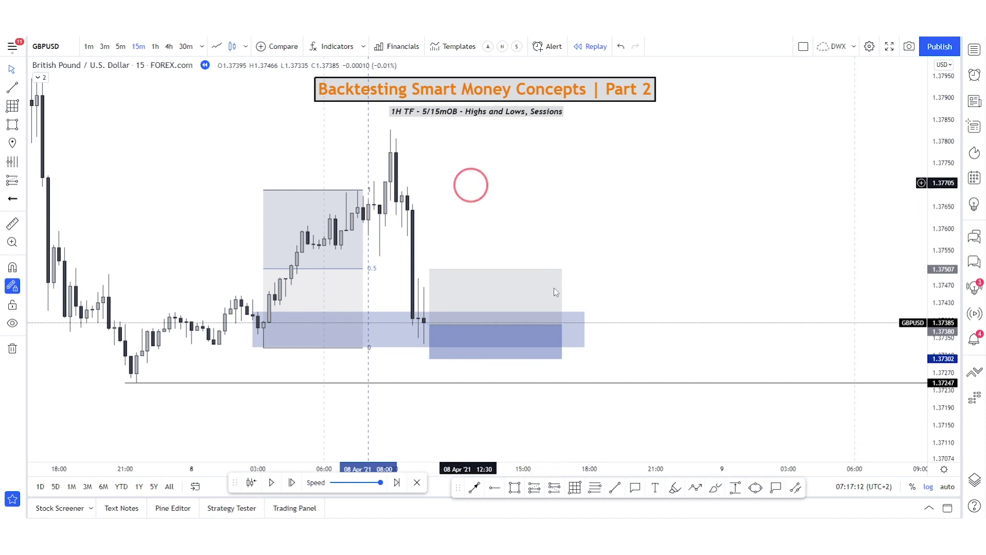
Raise the long position's target to 1.37949 and advance the replay by one candle
drag(554, 289, 638, 375)
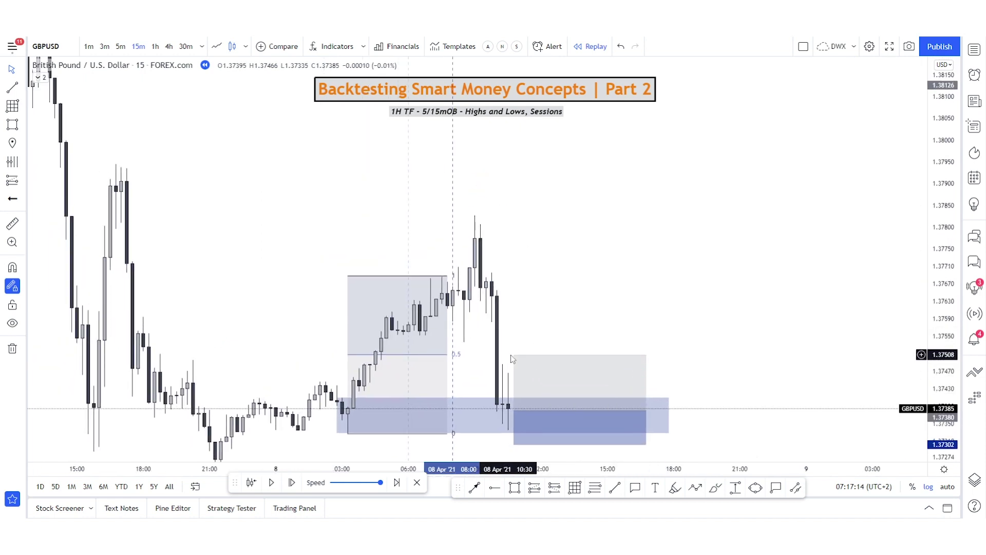
drag(512, 355, 118, 162)
drag(715, 322, 722, 285)
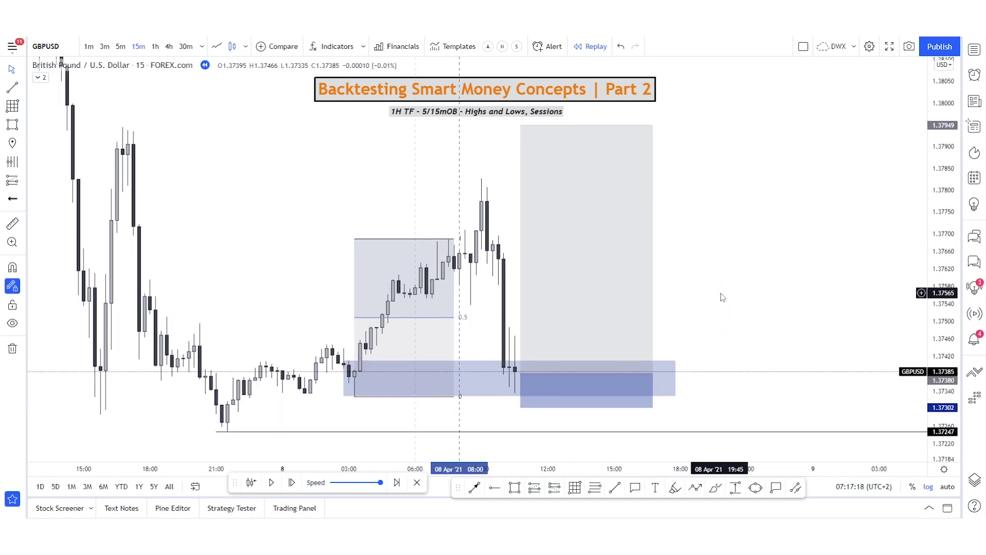
click(293, 488)
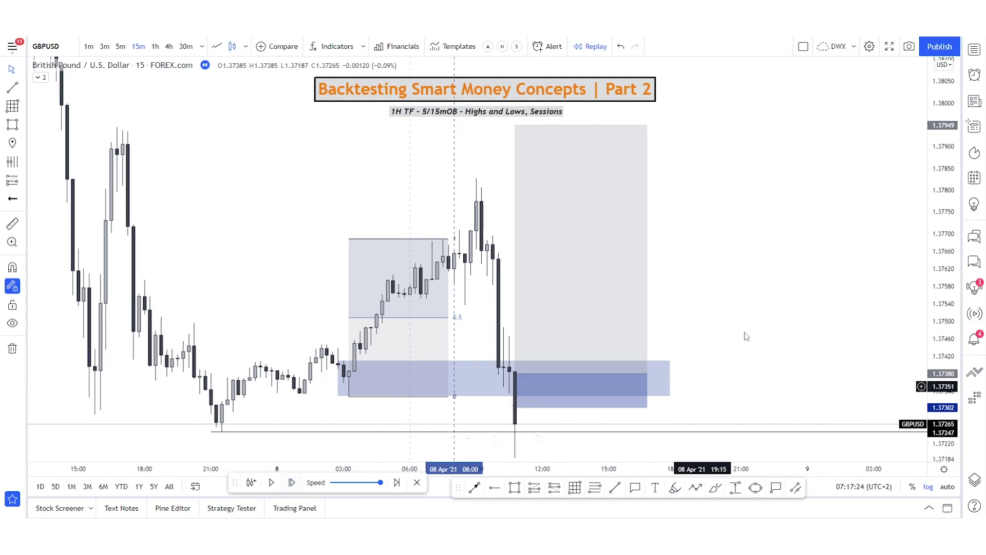
Add a note marker reading "-0.5R" inside the long position's target area at 1.37658, at 13:15 on 8 April
drag(764, 337, 765, 319)
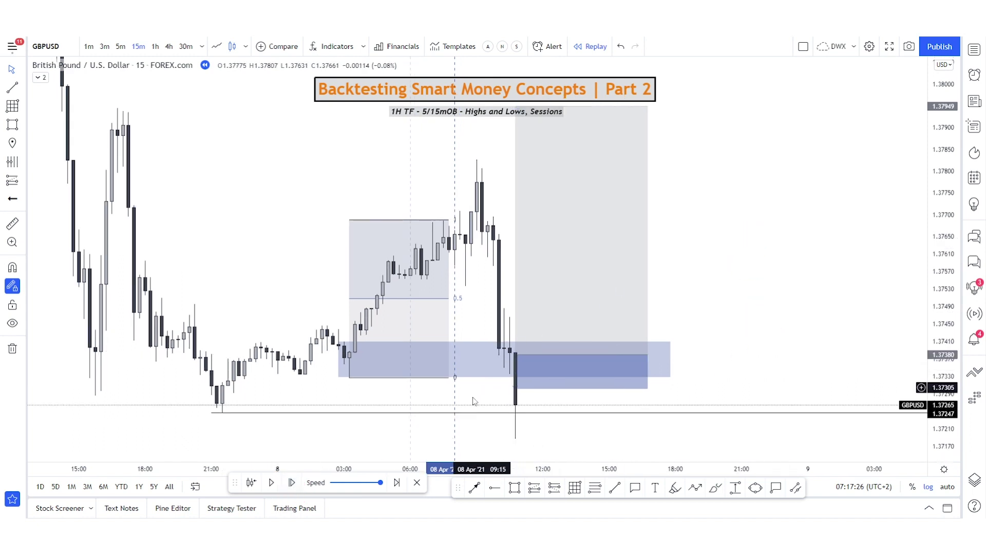
drag(226, 415, 223, 410)
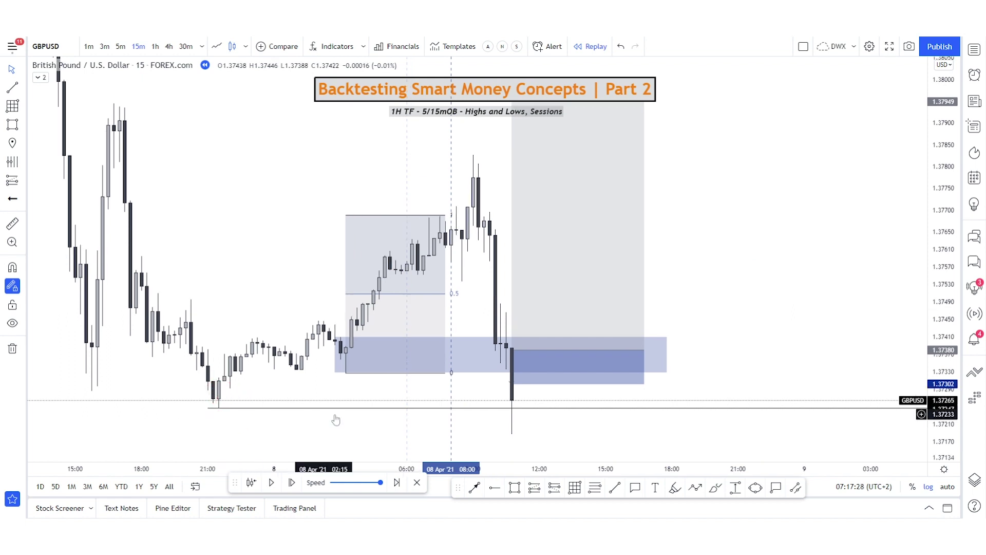
click(654, 486)
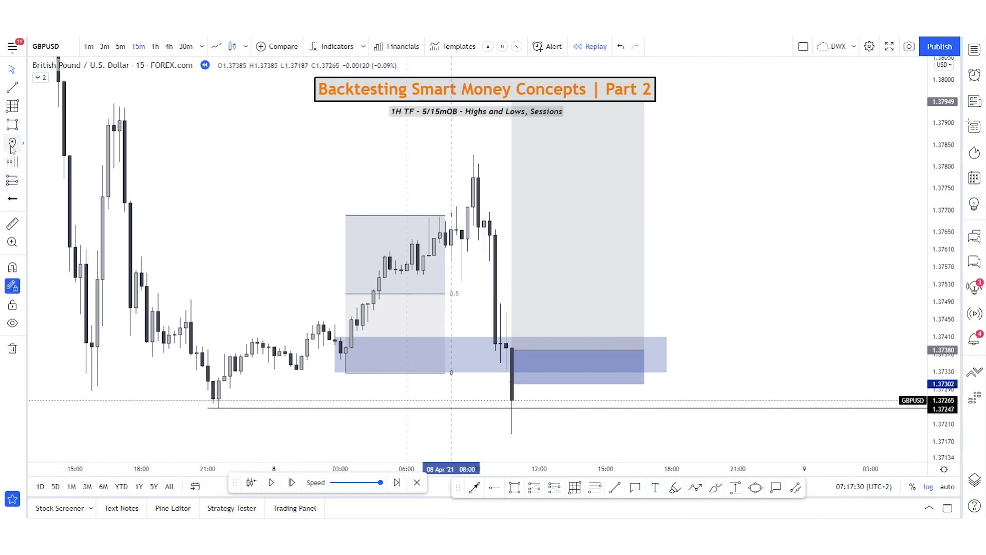
click(568, 230)
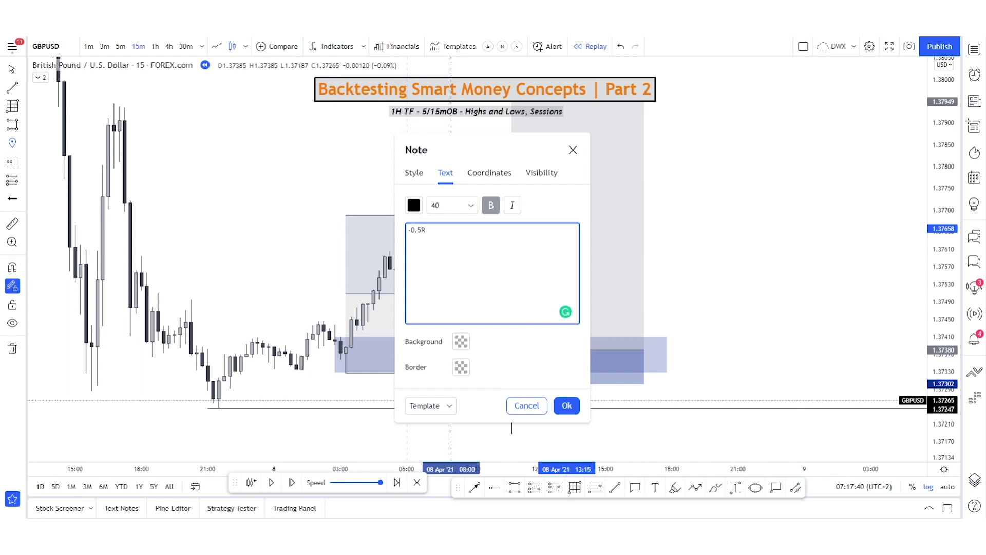
click(565, 405)
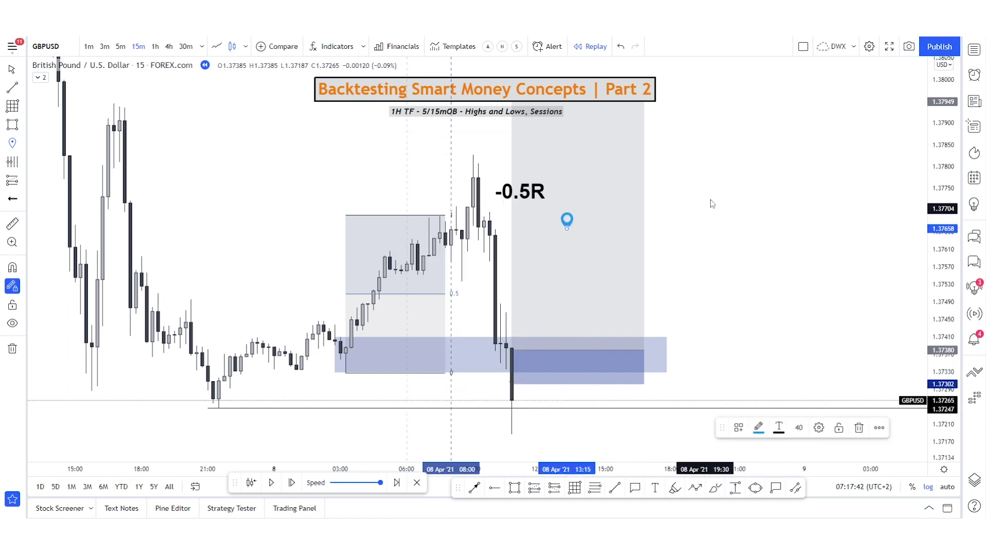
click(656, 137)
drag(701, 155, 700, 152)
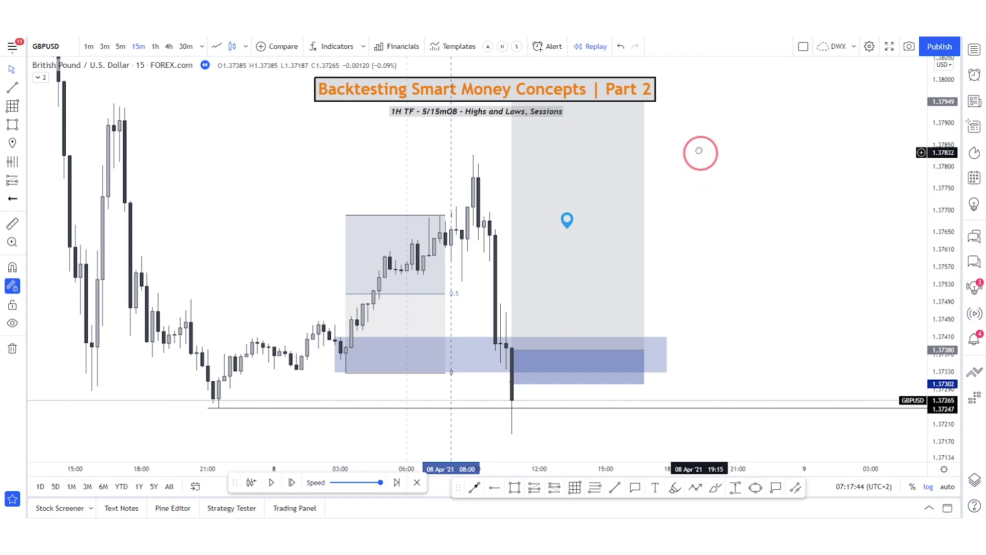
mouse_move(563, 217)
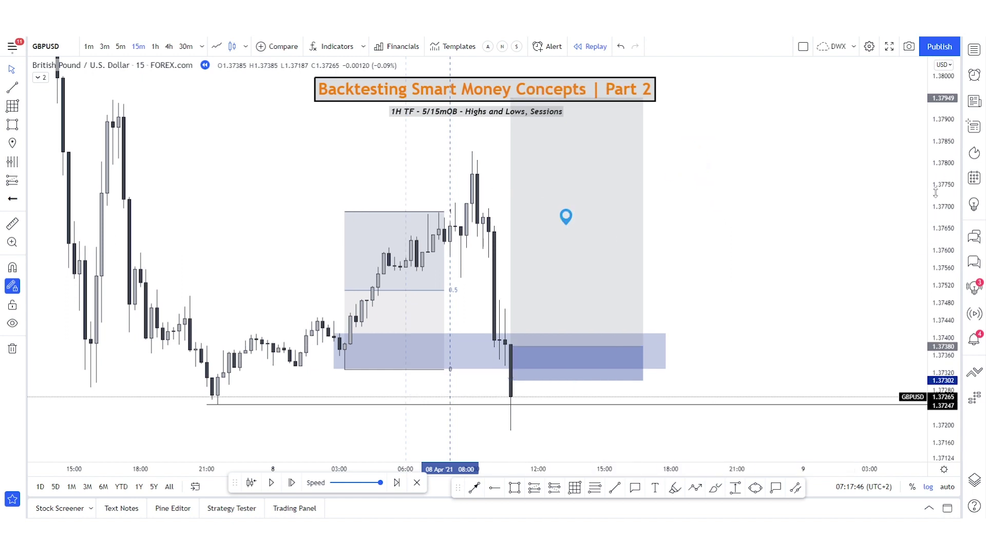
Compress the chart's scale and advance the replay candle by candle to 13:30 on 8 April
drag(936, 192, 935, 236)
scroll(816, 230, down, 2)
drag(816, 227, 814, 227)
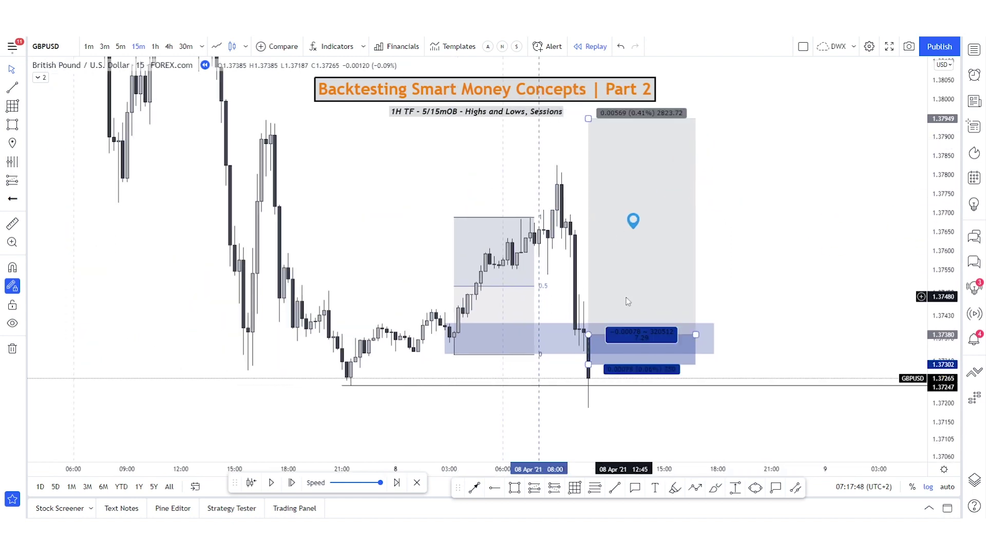
click(291, 484)
click(291, 483)
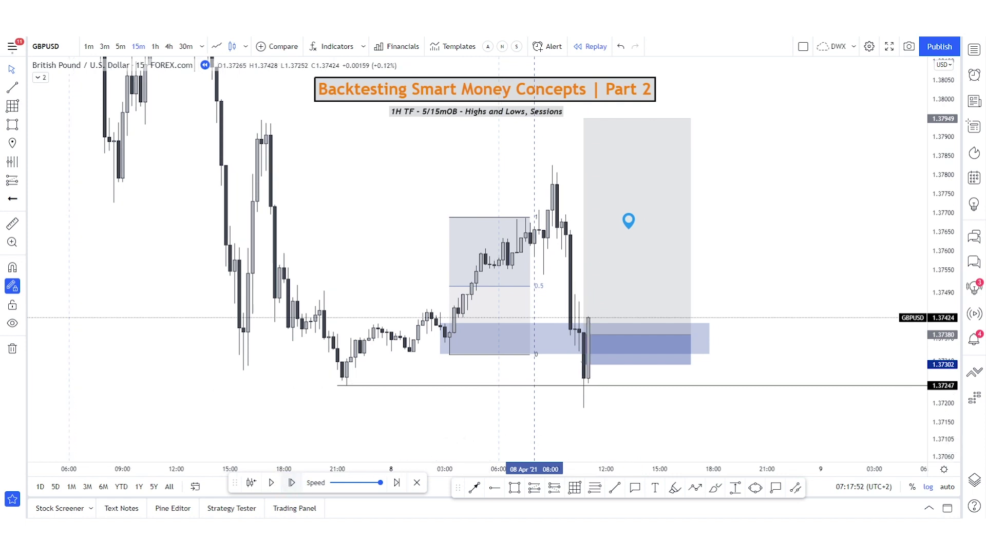
click(291, 483)
click(292, 484)
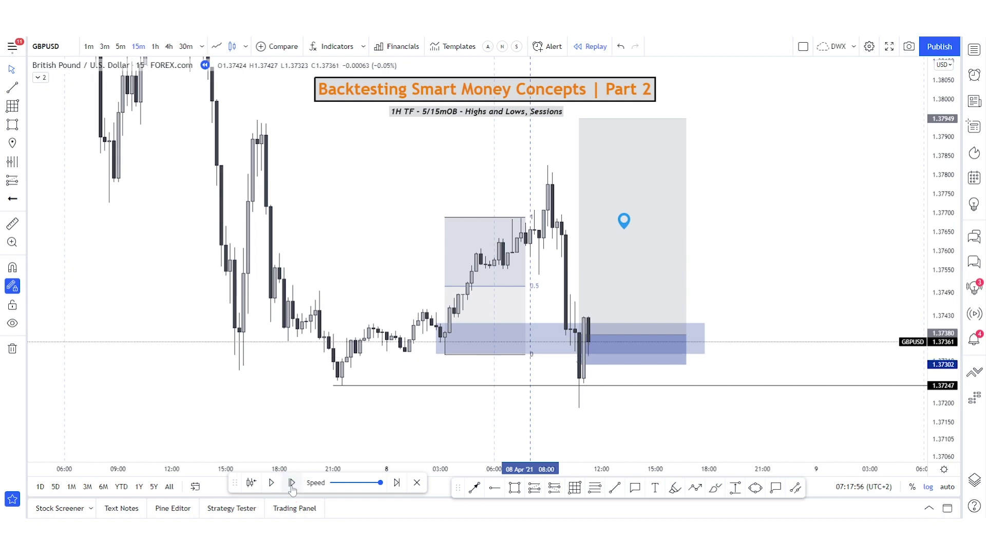
click(291, 484)
click(292, 484)
click(291, 483)
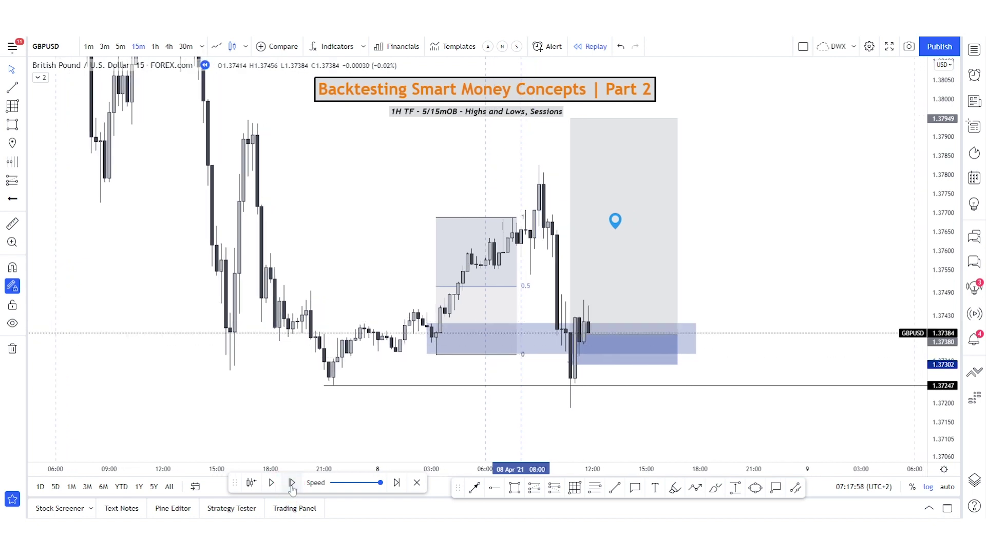
click(292, 483)
click(291, 483)
click(292, 483)
click(291, 483)
click(291, 484)
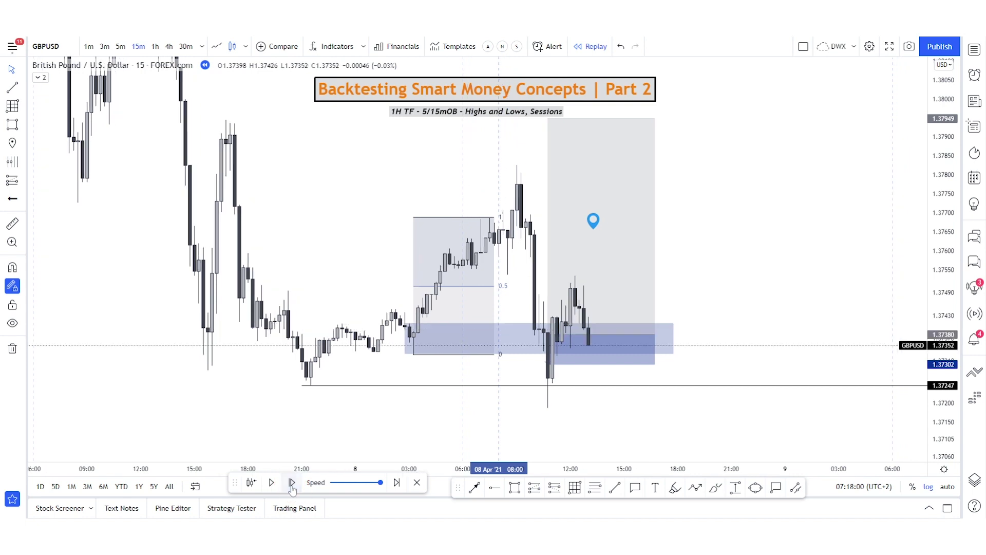
click(291, 483)
click(292, 484)
click(291, 483)
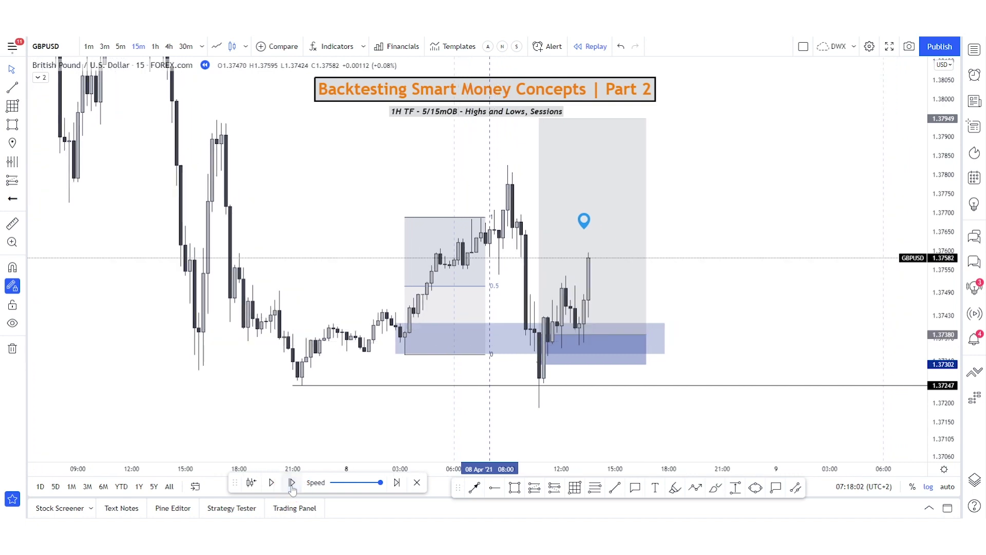
Shorten the long position's time span so it ends just before 12:00 on 8 April
click(647, 335)
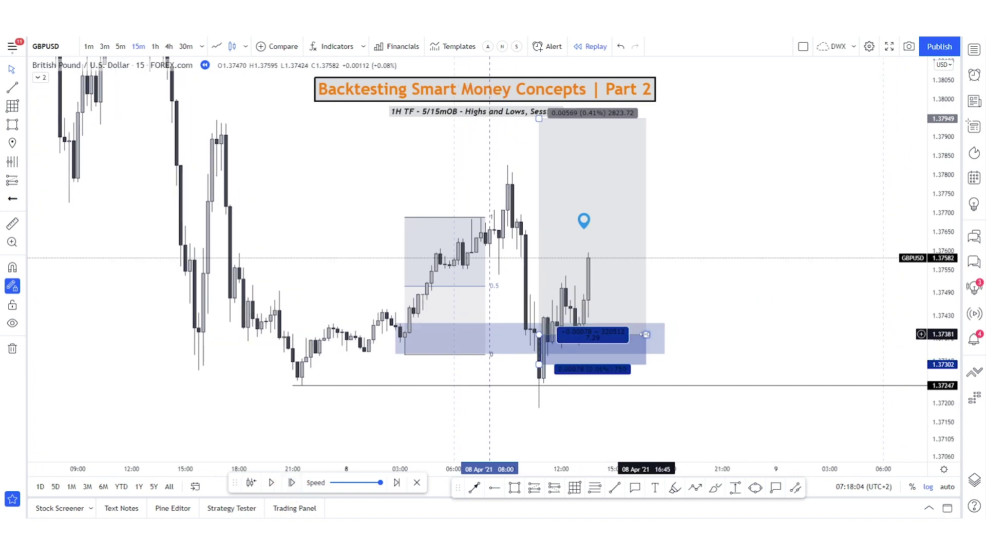
drag(574, 335, 557, 334)
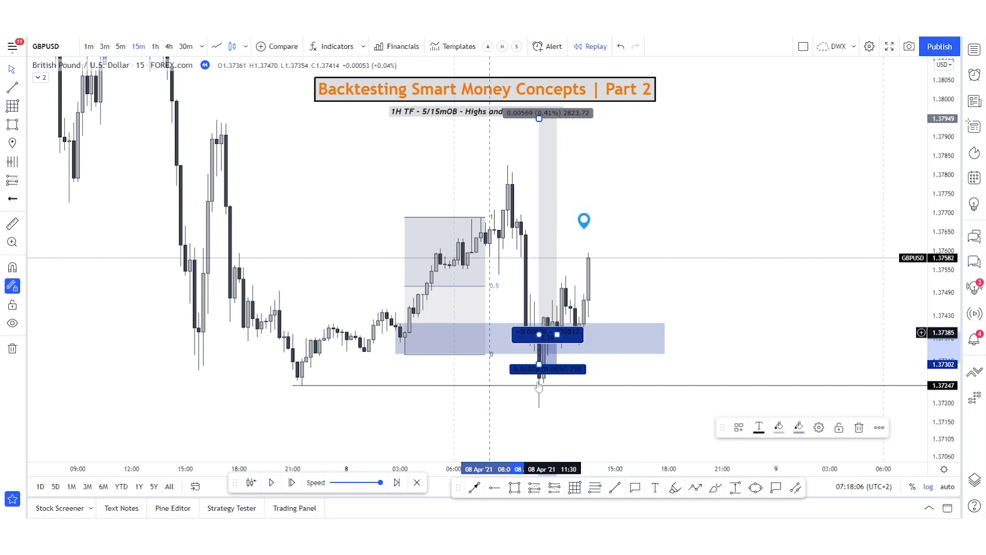
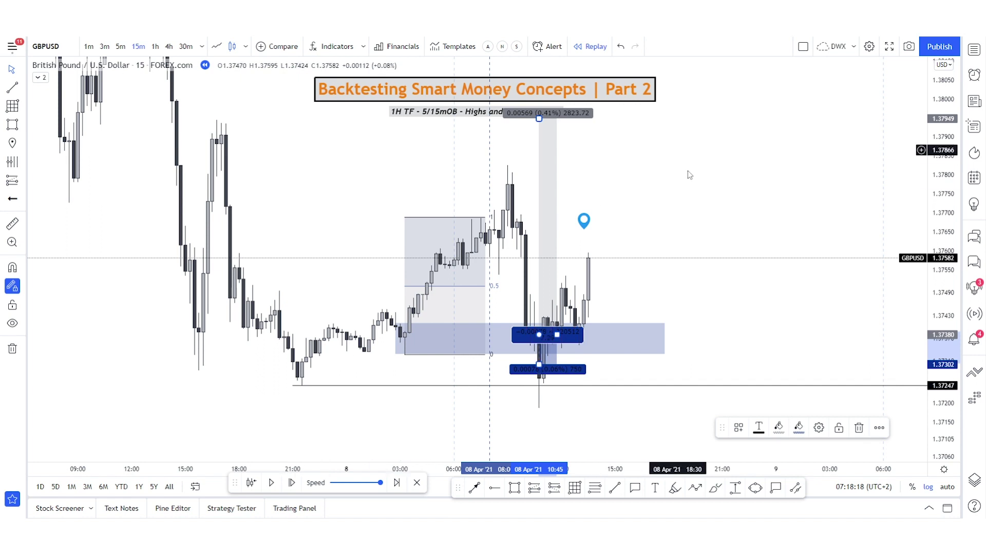
click(676, 187)
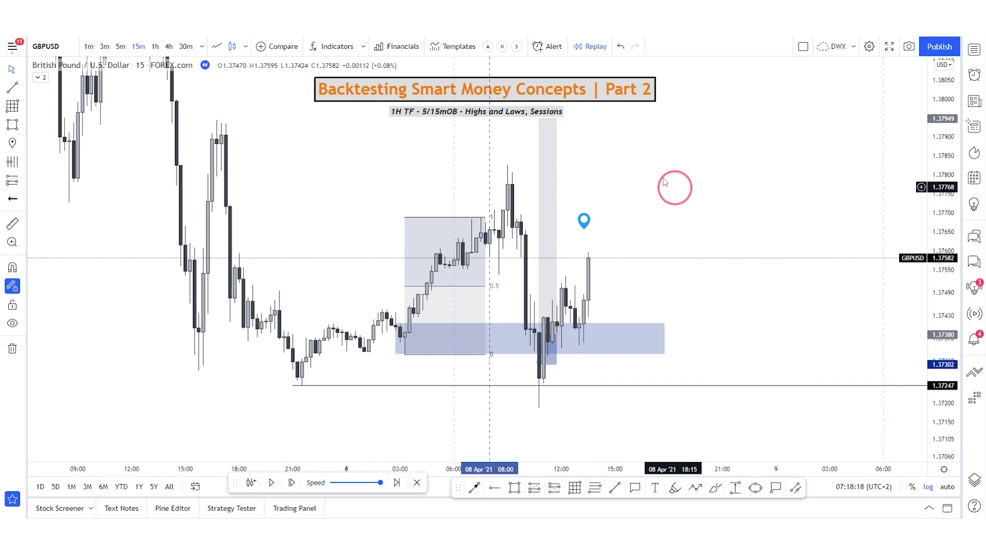
Draw a small circle around the swing low where the 1.37247 line starts
click(308, 376)
click(361, 379)
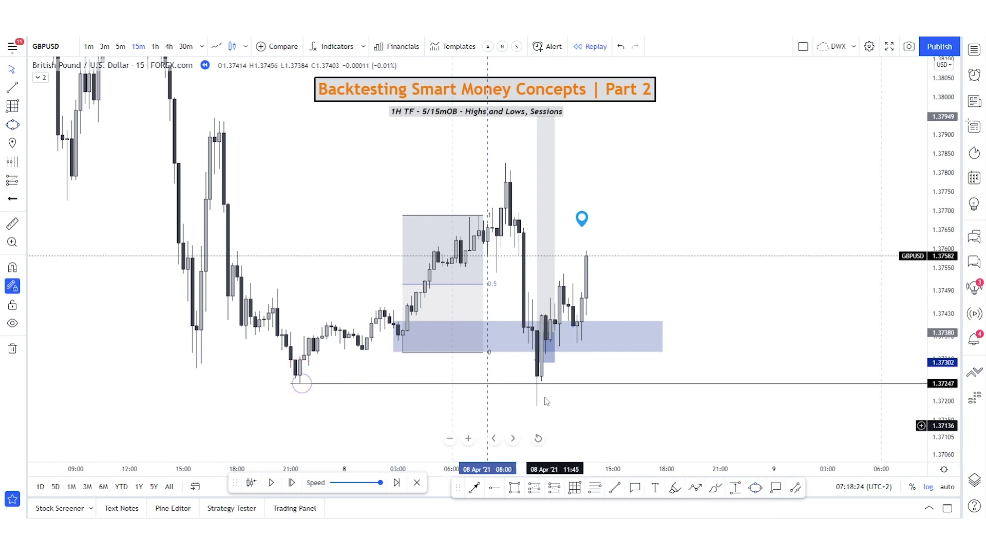
click(542, 310)
click(728, 306)
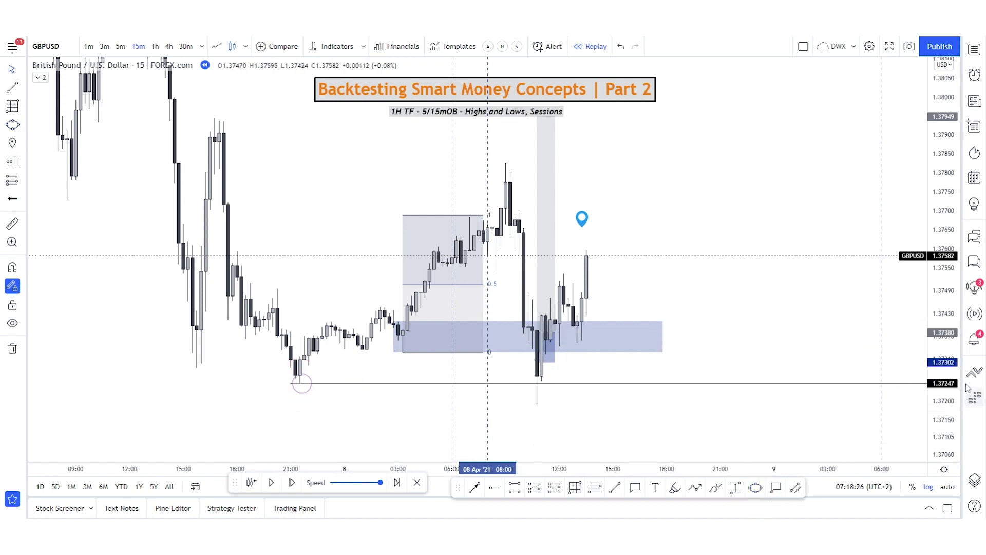
Examine the price action around the order block, the stopped-out long position and the 1.37247 low line
drag(951, 363, 876, 218)
scroll(794, 330, up, 6)
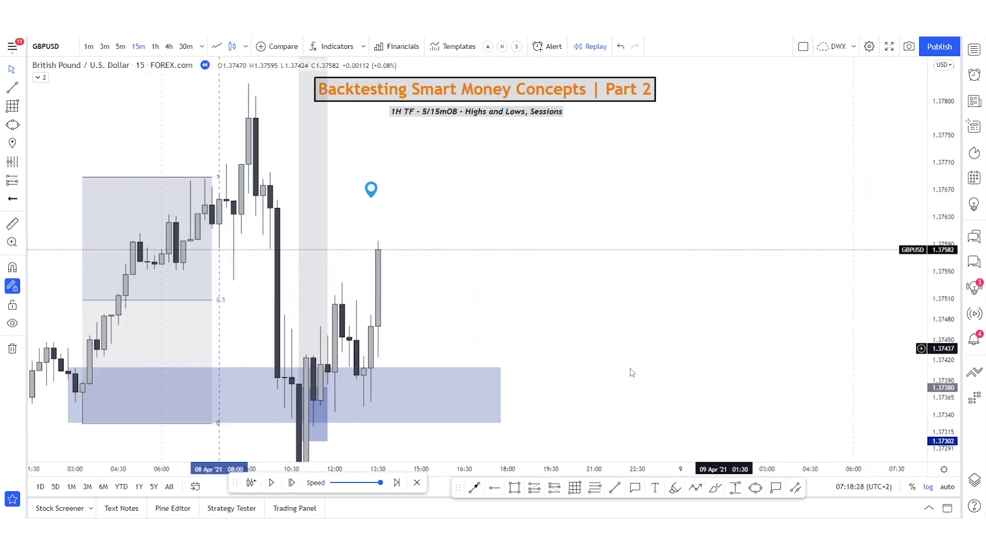
drag(717, 321, 826, 248)
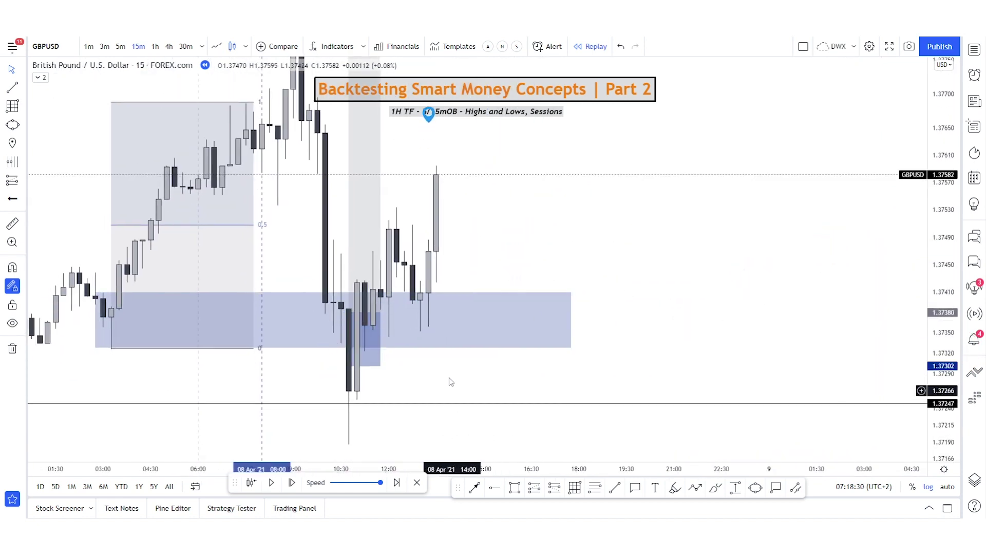
drag(611, 382, 646, 385)
drag(765, 238, 825, 242)
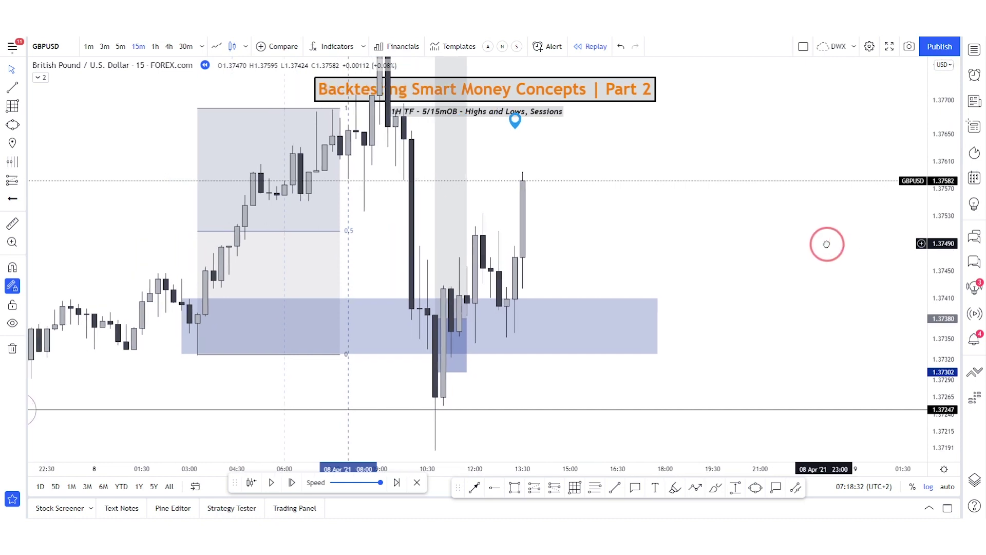
scroll(924, 219, down, 1)
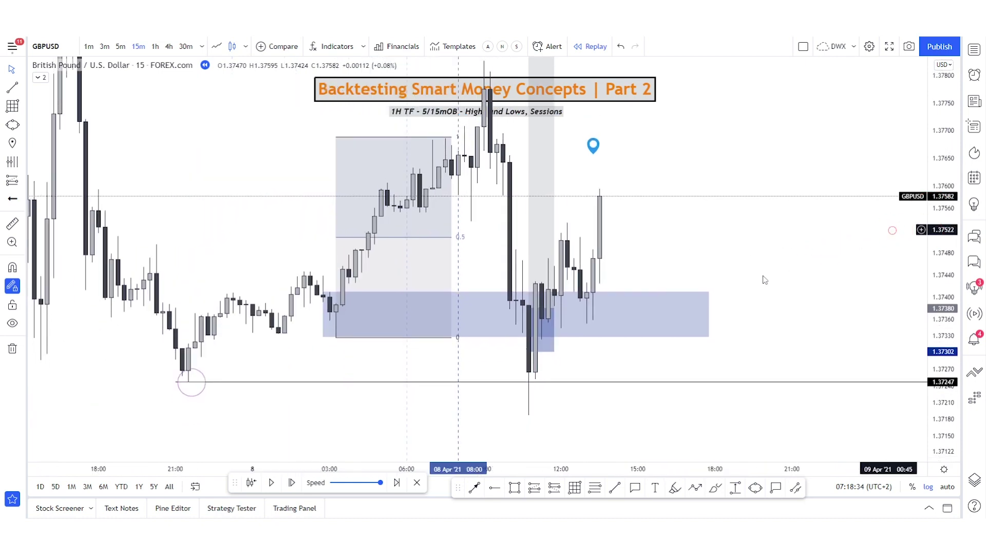
drag(738, 293, 661, 332)
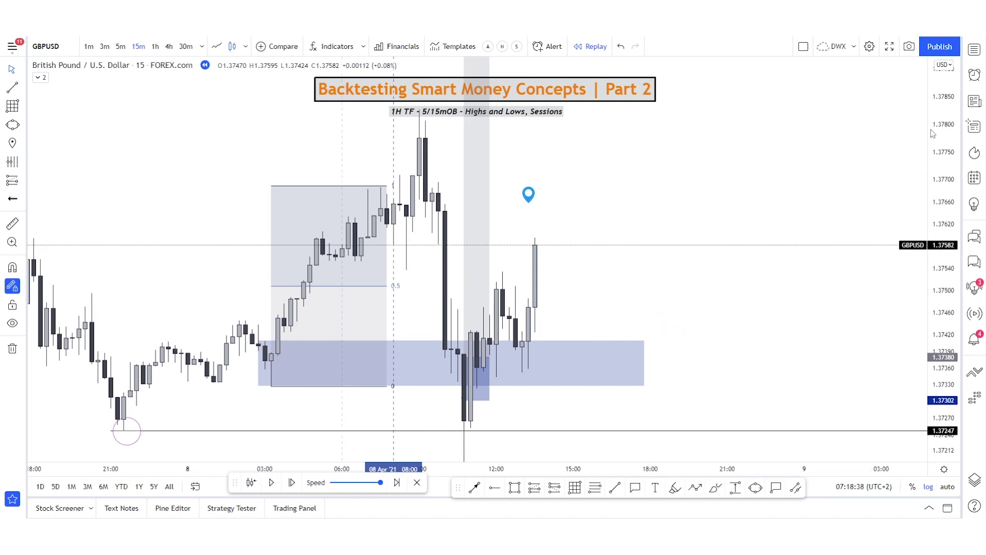
click(509, 368)
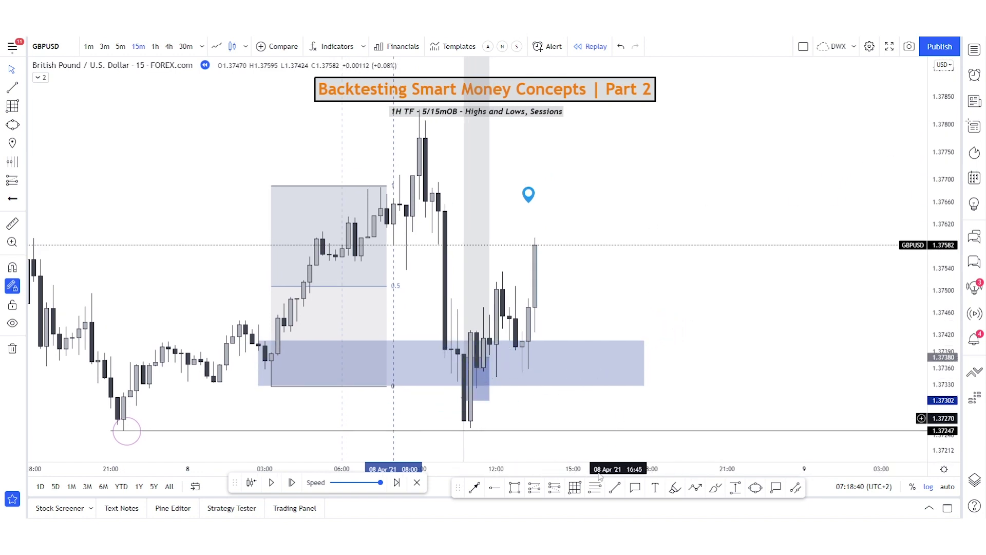
Draw a short horizontal trend line at about 1.37473 from 10:45 to 12:00 on 8 April, above the long position's entry
click(615, 487)
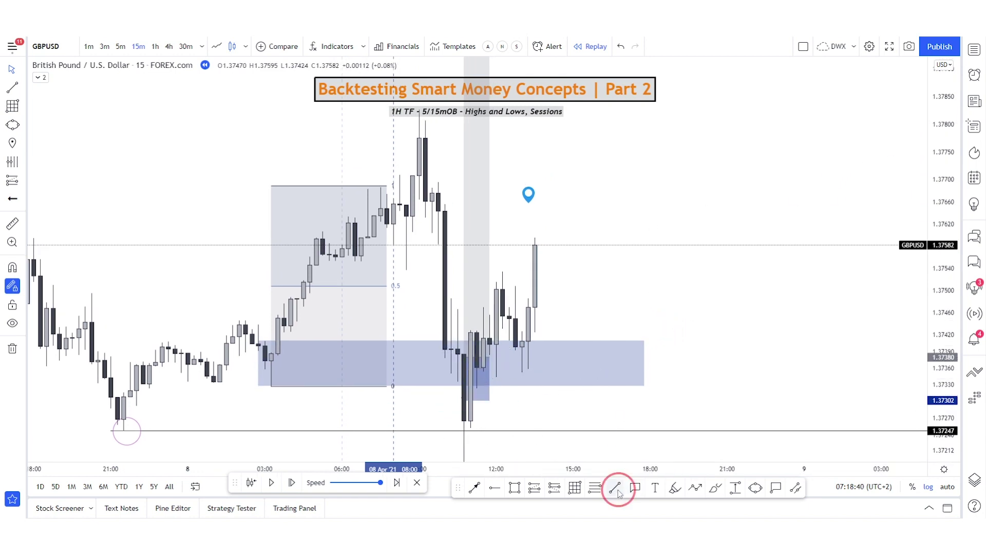
click(496, 305)
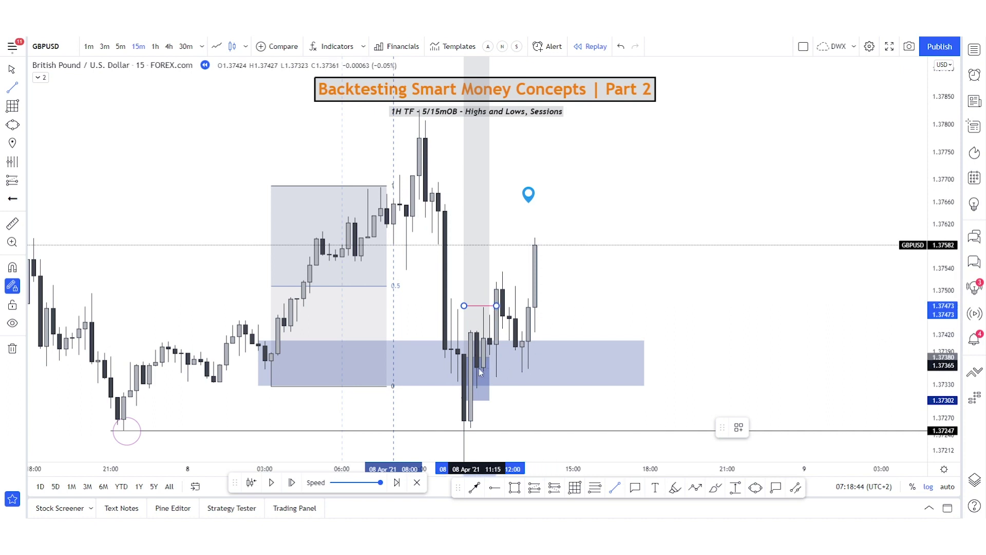
click(879, 278)
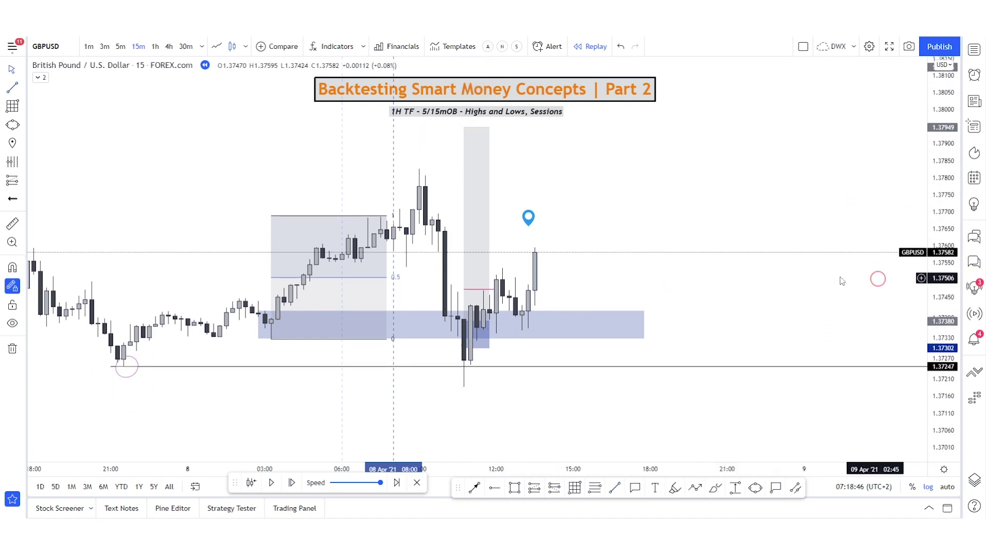
Mark the 8 April swing high at 1.37826 and the earlier swing high at 1.37945 with horizontal rays
scroll(841, 256, down, 4)
drag(717, 266, 553, 341)
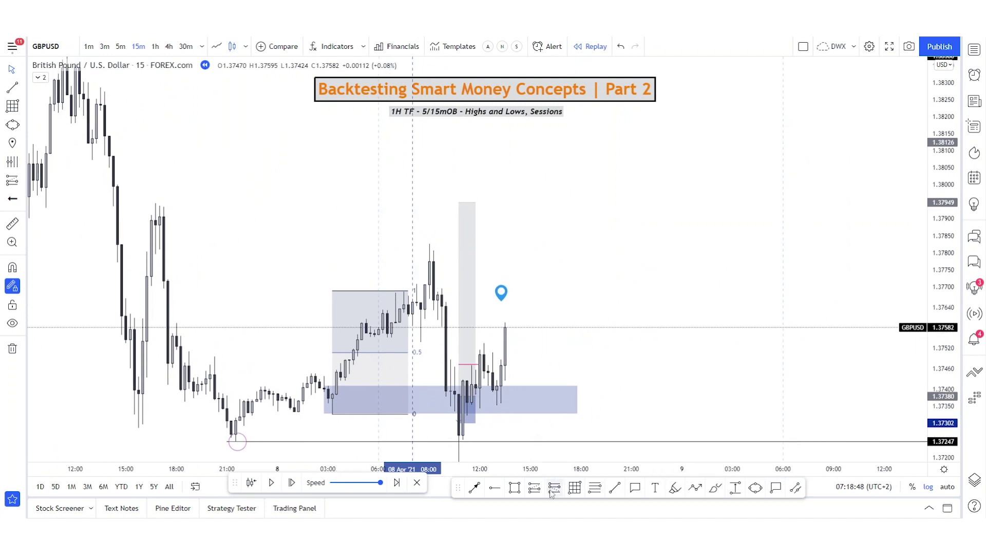
click(496, 488)
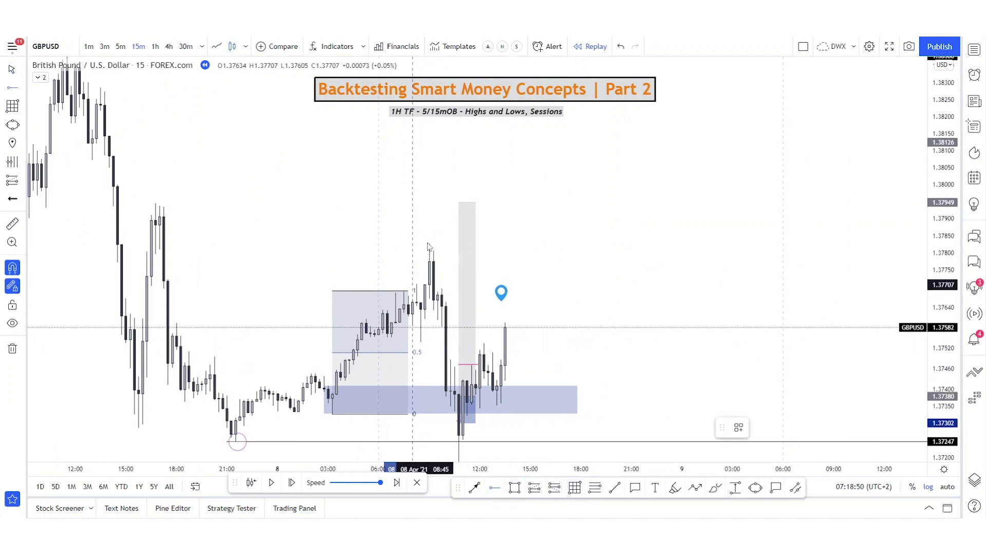
click(431, 246)
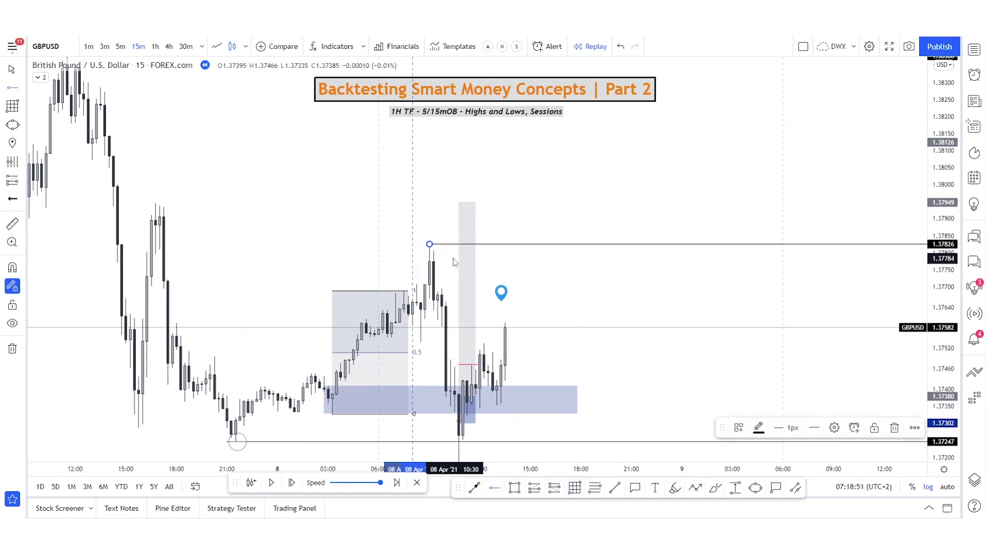
click(156, 205)
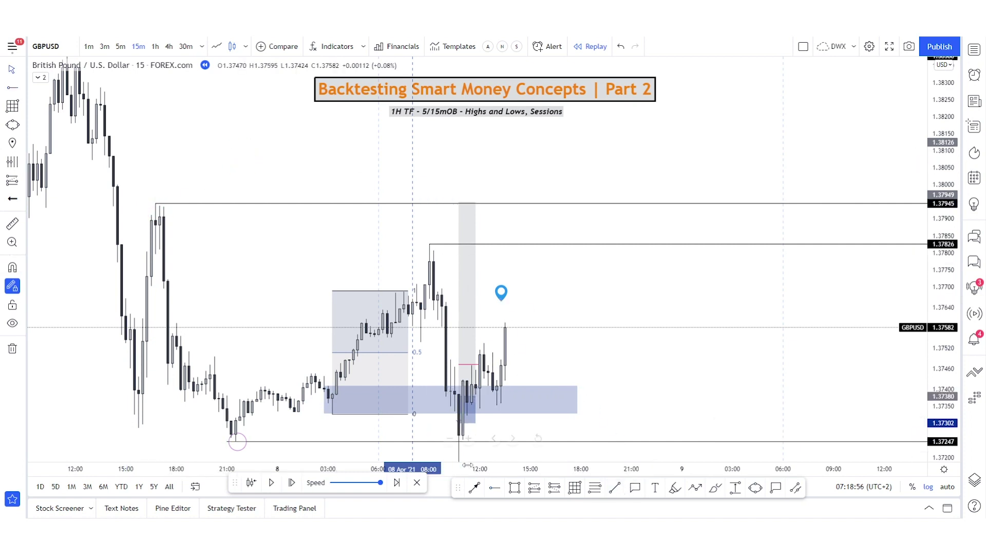
click(397, 488)
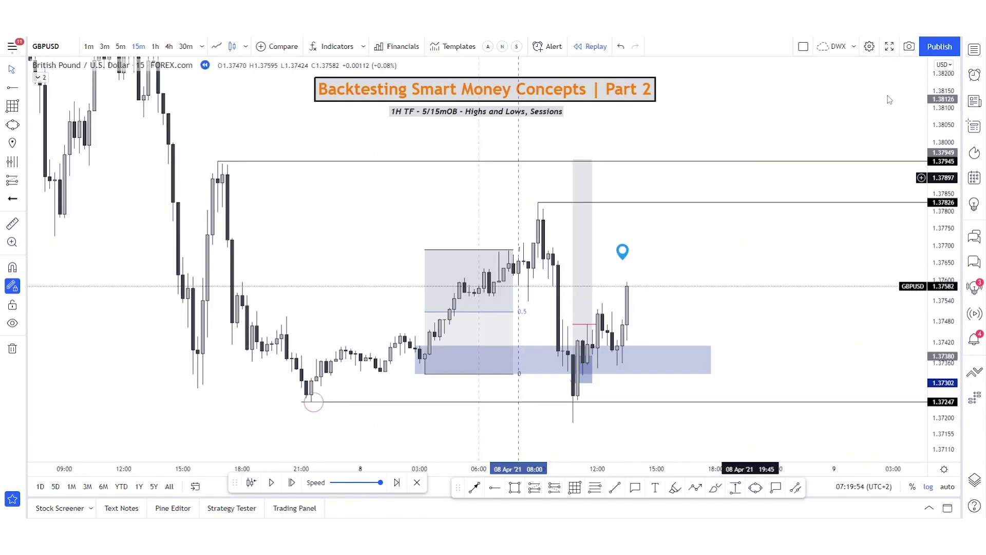
click(711, 250)
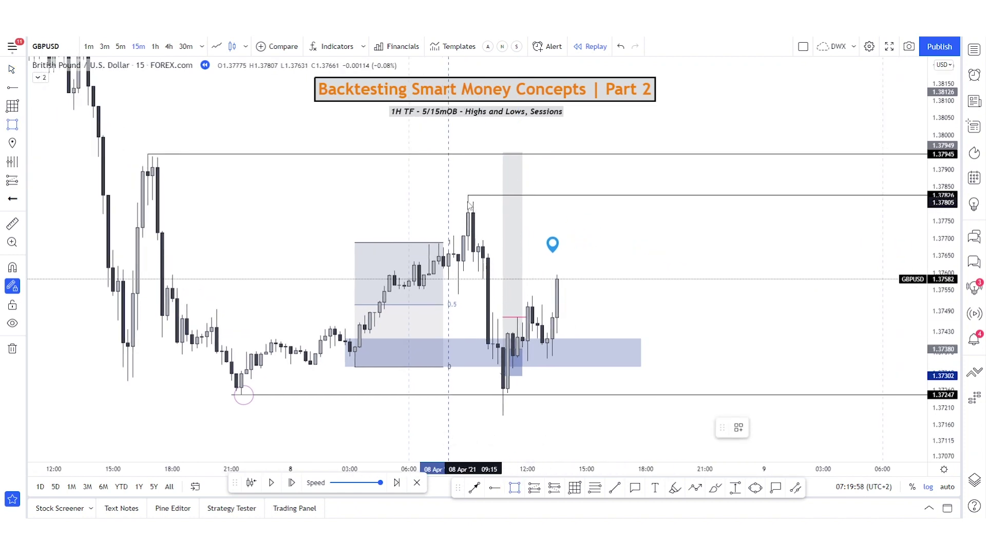
click(775, 230)
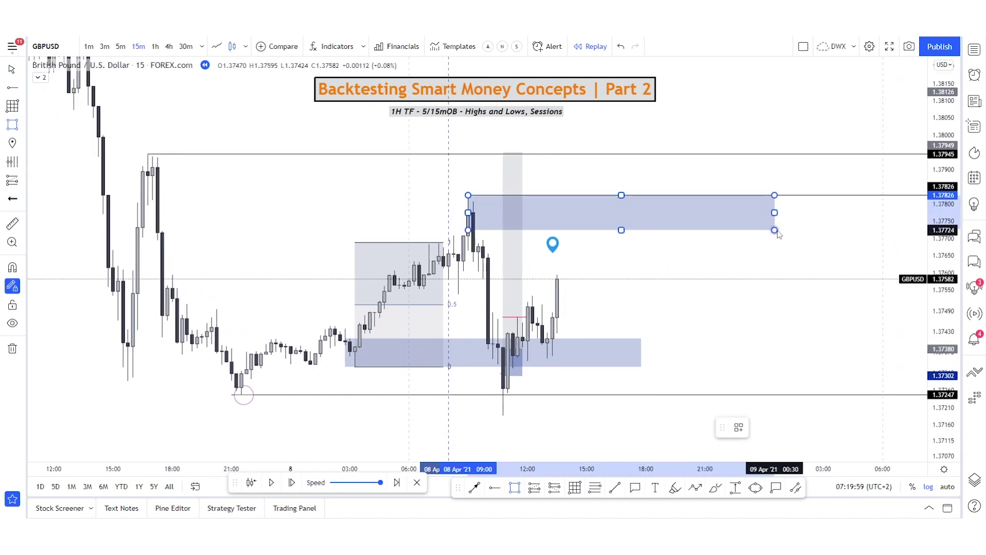
key(Escape)
key(Escape)
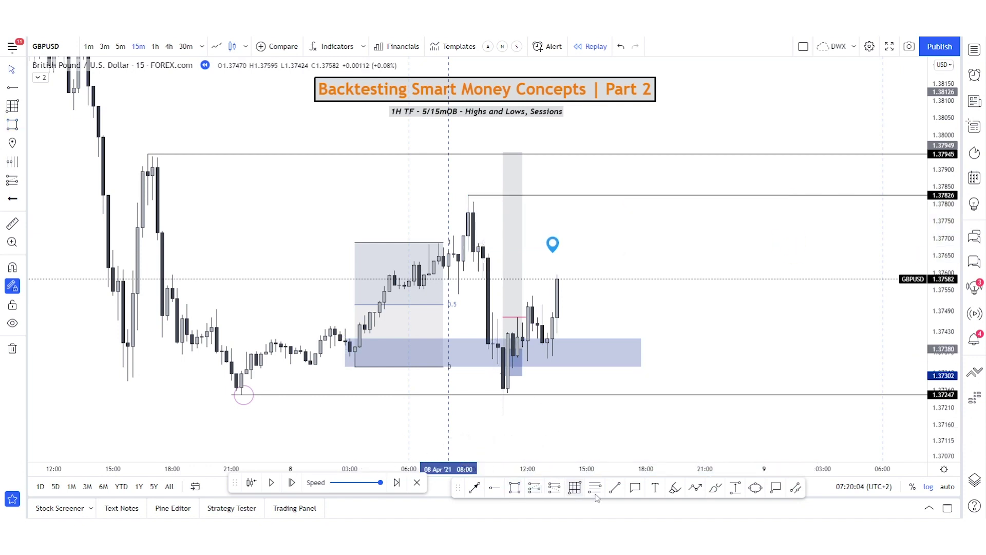
Draw a horizontal trend line at about 1.37311 from 01:00 to the 10:45 candle on 8 April, and delete the Fibonacci retracement
click(615, 494)
click(310, 373)
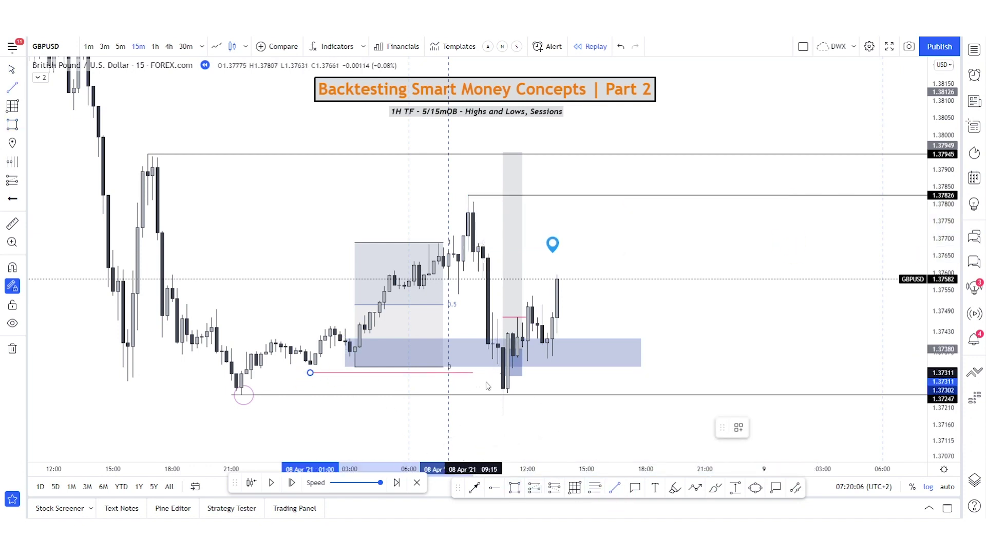
click(500, 389)
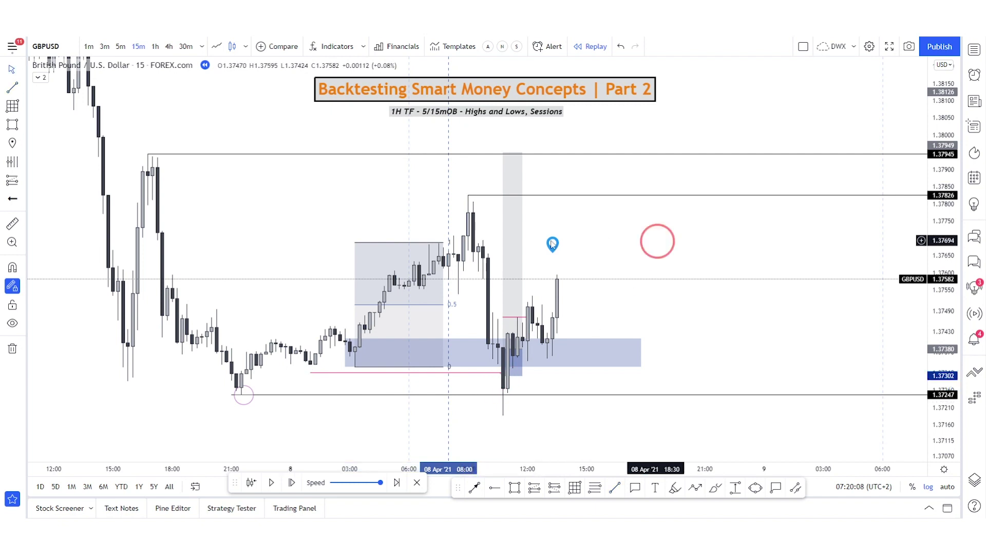
click(380, 246)
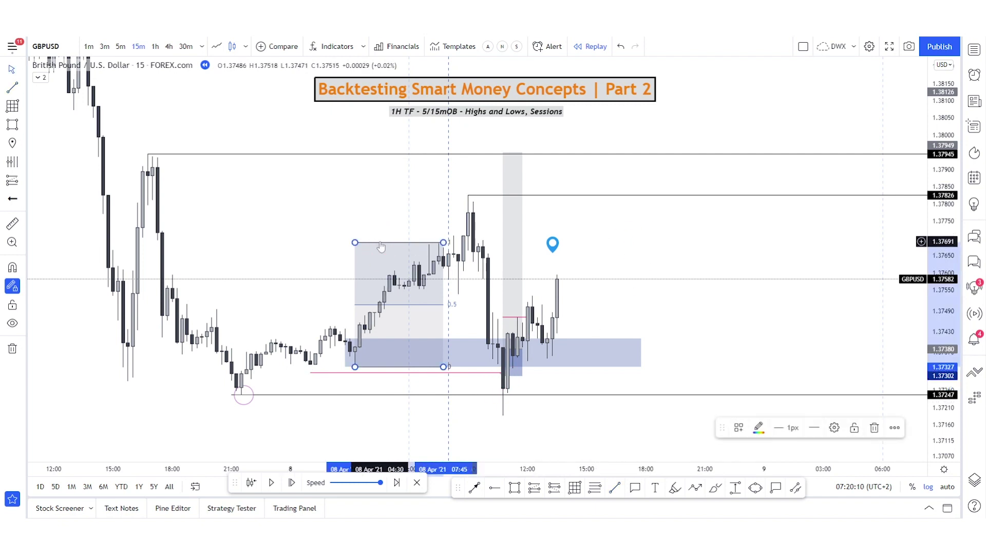
key(Delete)
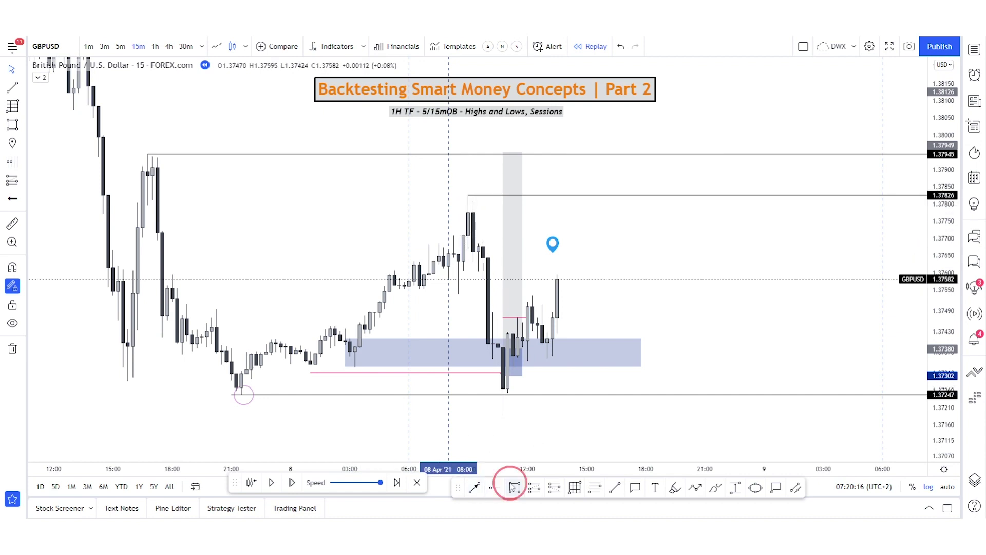
Draw a supply zone rectangle from 1.37826 down to about 1.3768, starting at 09:00 on 8 April and extending into 9 April
click(515, 487)
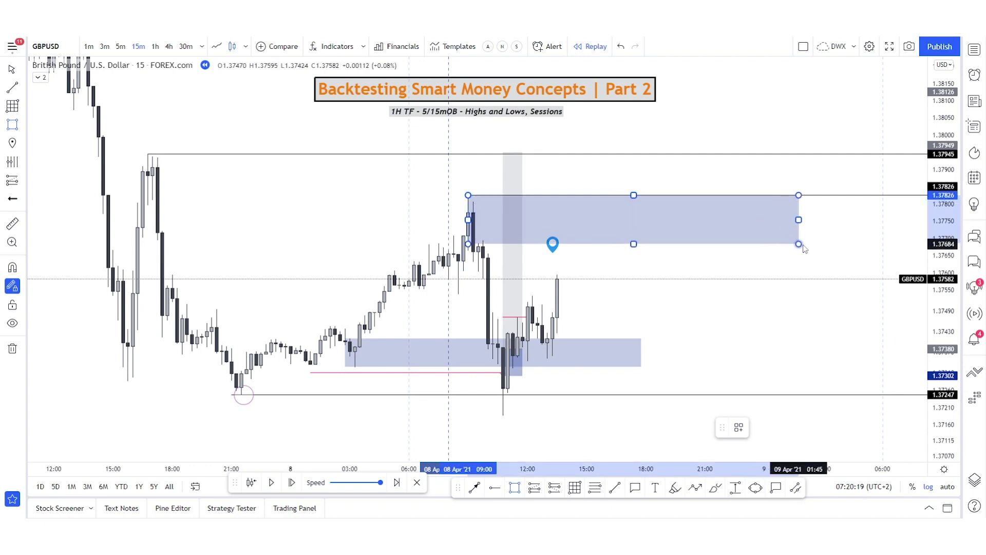
click(804, 247)
click(777, 319)
Examine the earlier price action and the marked highs above the new supply zone, including the 1.37945 and 1.38380 levels
drag(683, 320, 658, 321)
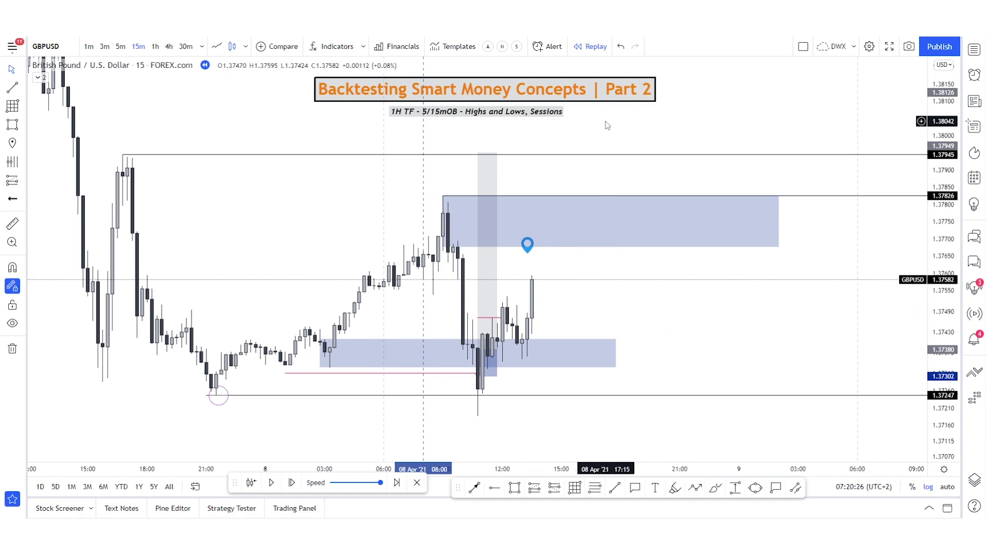
scroll(770, 286, down, 4)
drag(934, 193, 924, 310)
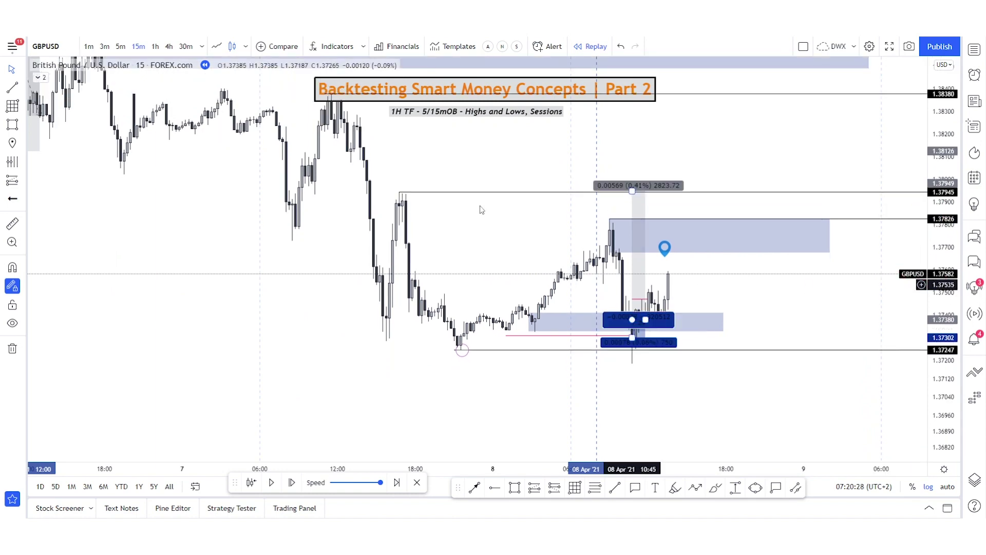
drag(502, 179, 713, 249)
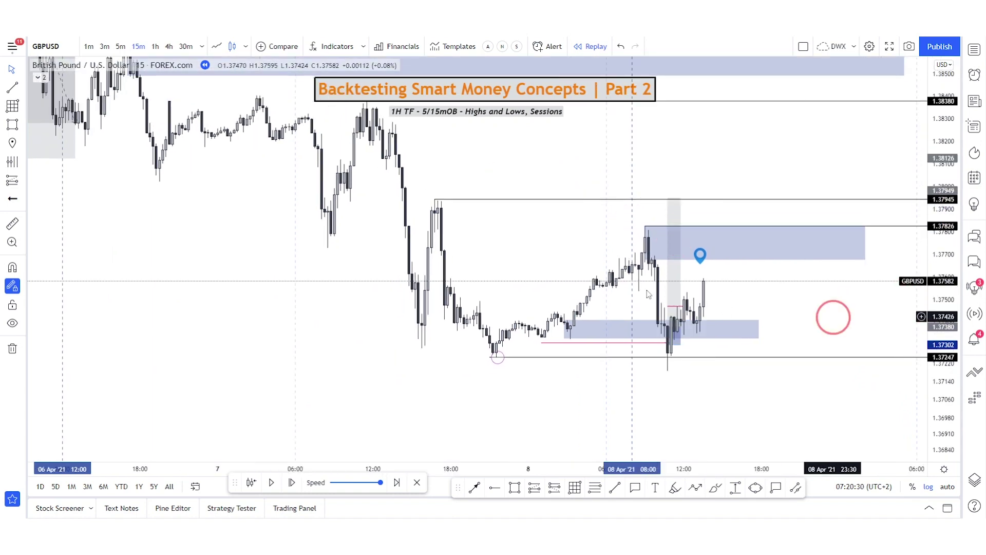
drag(833, 317, 749, 306)
drag(943, 373, 937, 315)
scroll(719, 323, up, 4)
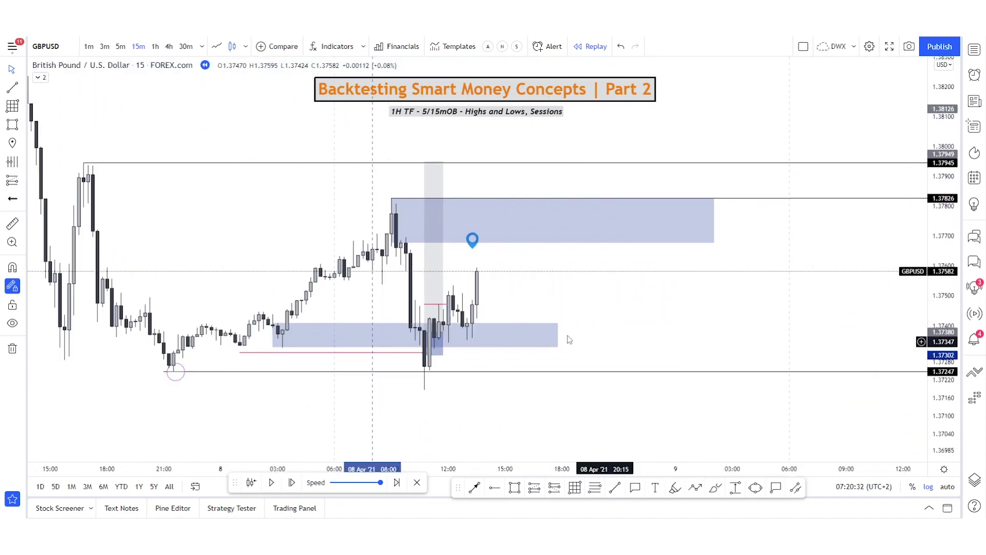
drag(607, 397, 607, 402)
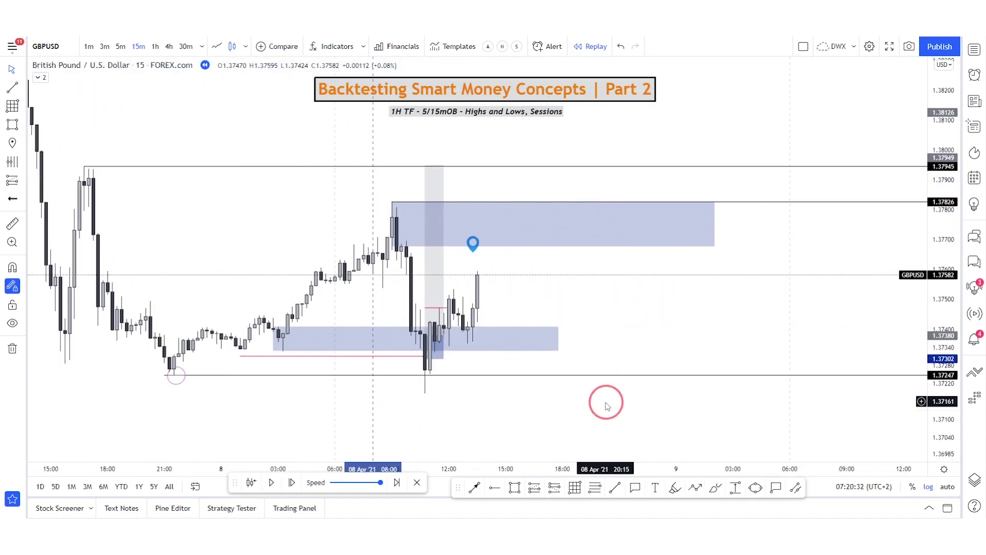
Advance the replay candle by candle to 15:00 on 8 April
click(292, 487)
click(292, 487)
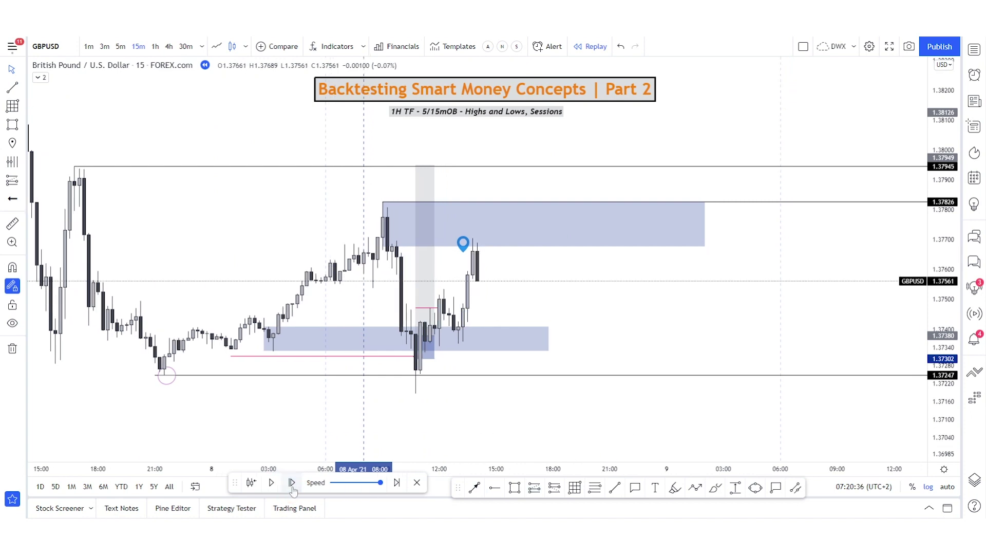
click(292, 487)
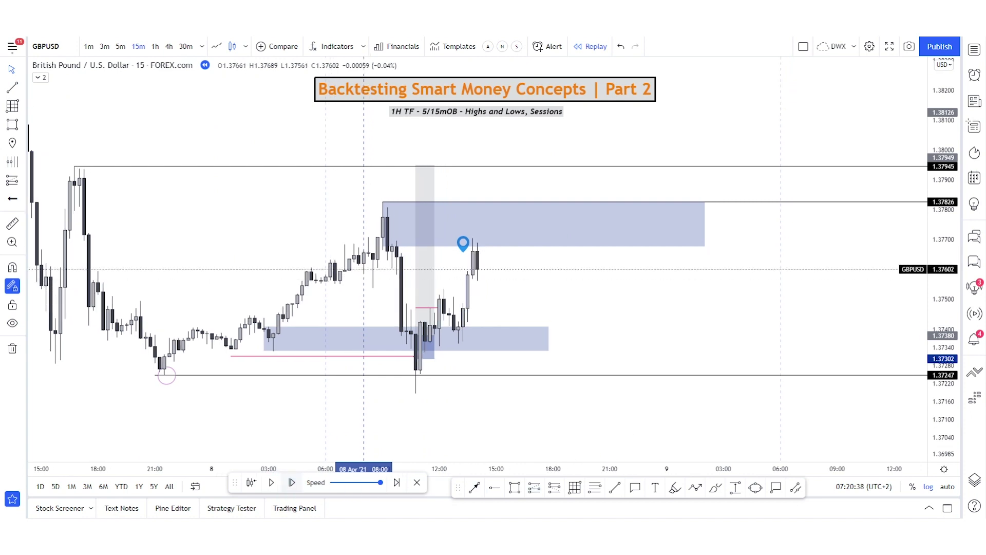
click(293, 487)
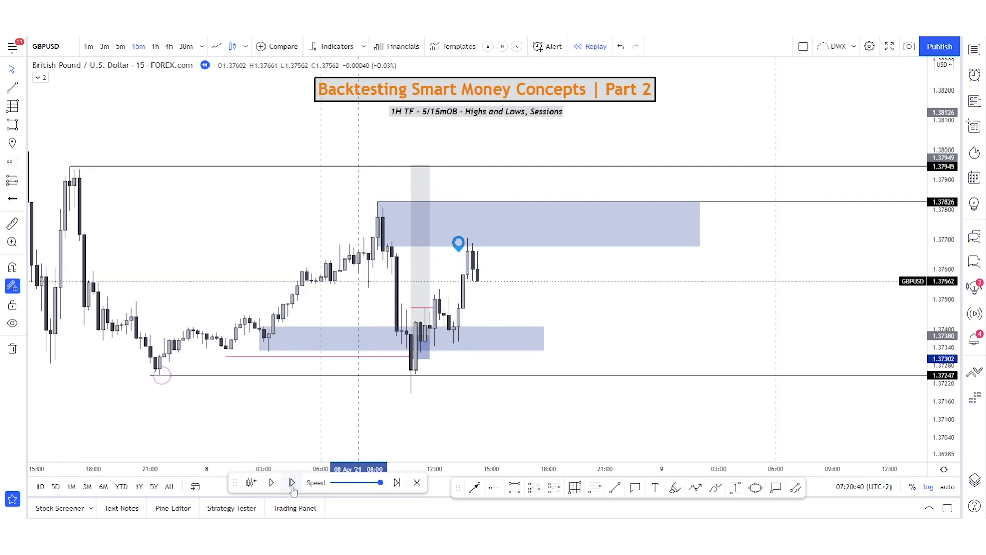
click(293, 487)
click(292, 487)
click(293, 487)
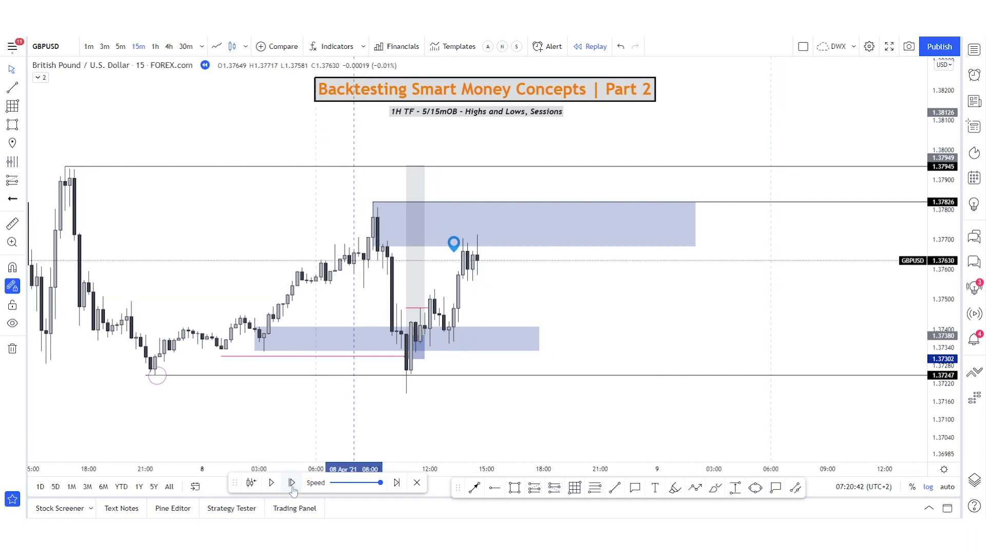
click(293, 487)
click(293, 487)
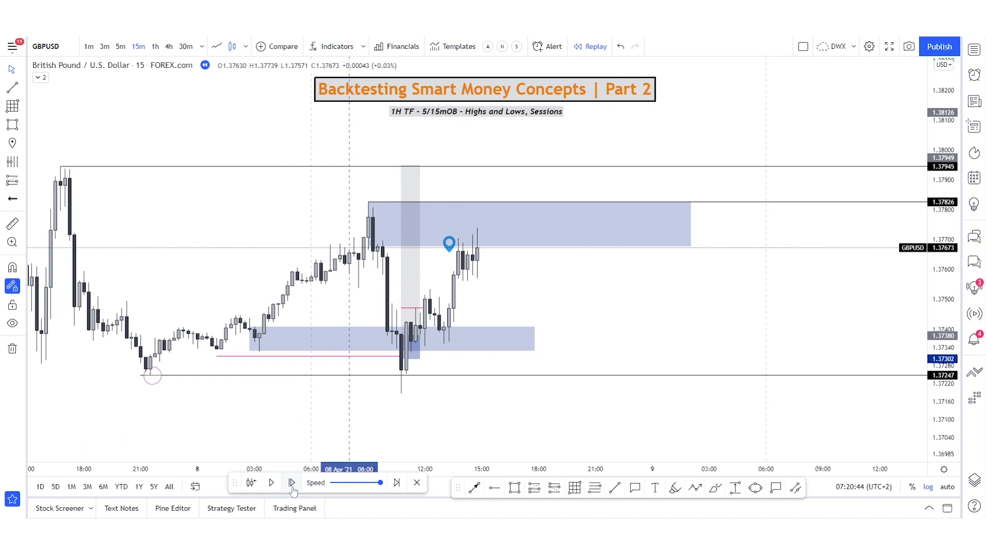
click(292, 487)
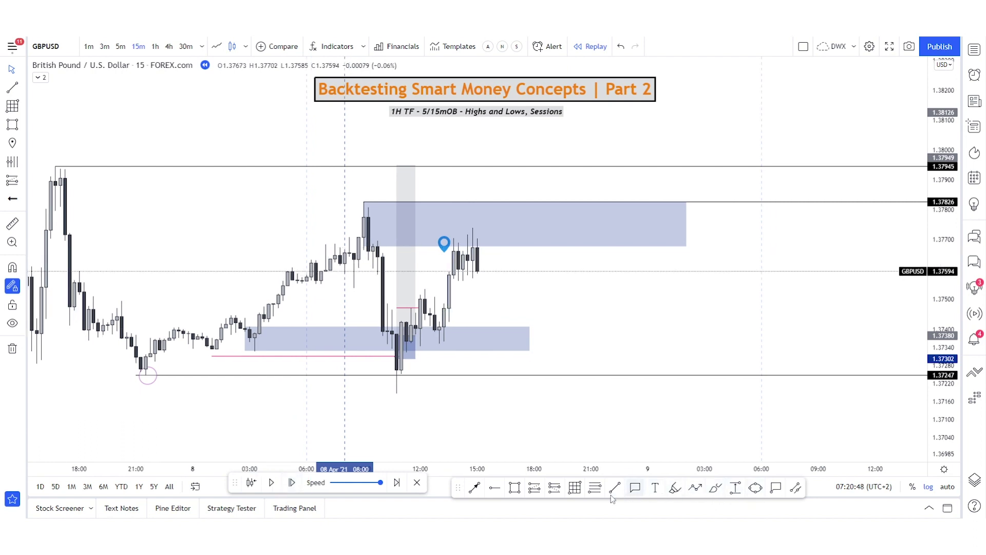
Draw a horizontal trend line at about 1.3756 under the lows since 13:45, and advance the replay to 15:30 on 8 April
click(616, 491)
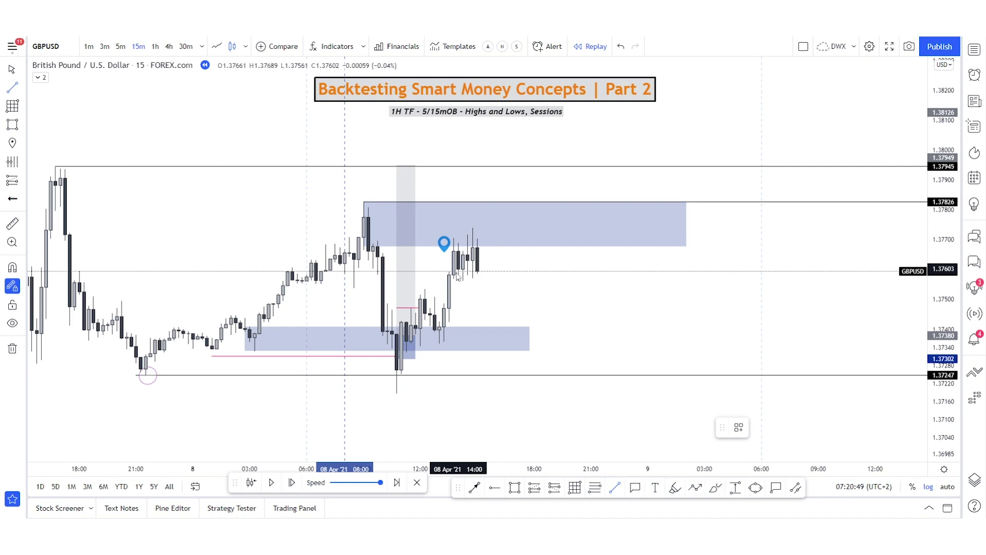
click(505, 281)
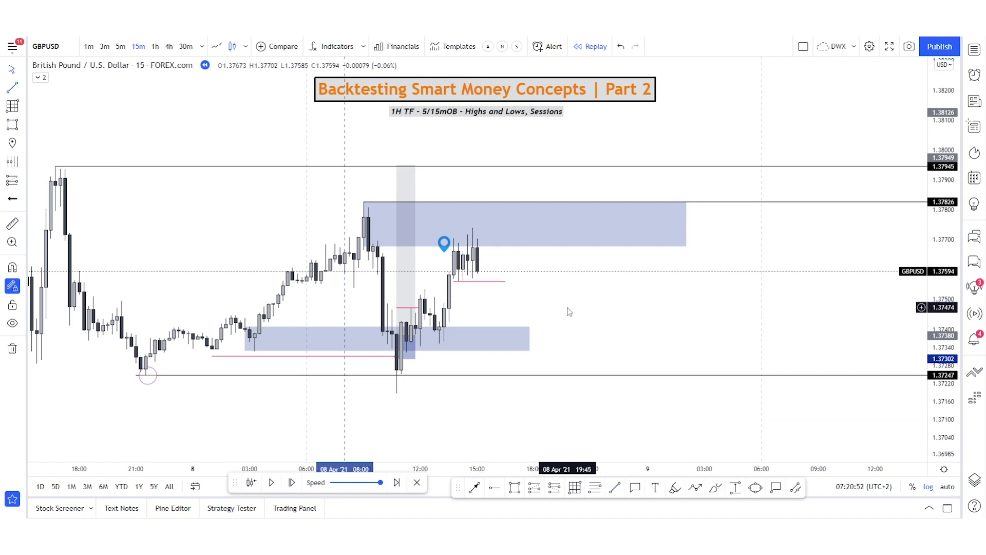
click(292, 482)
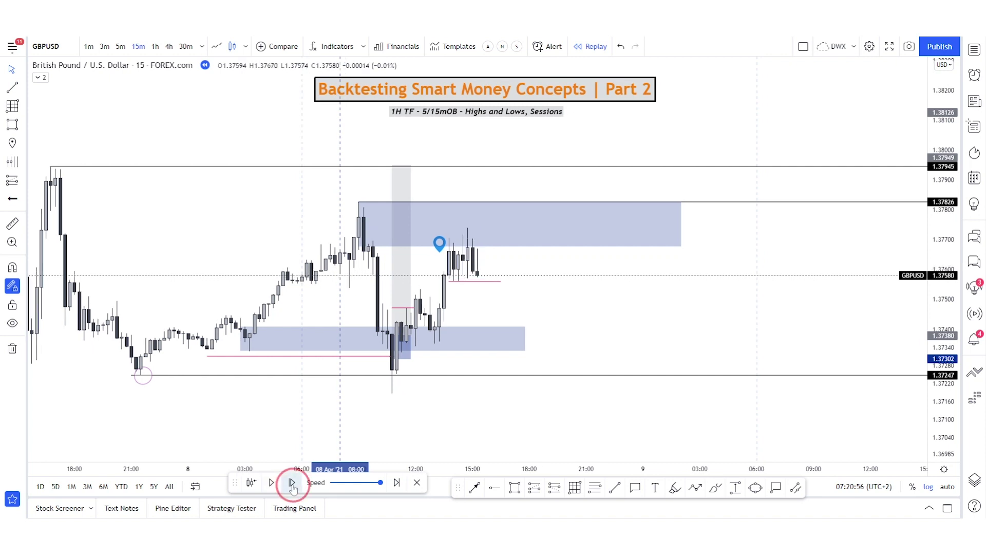
click(292, 483)
click(292, 483)
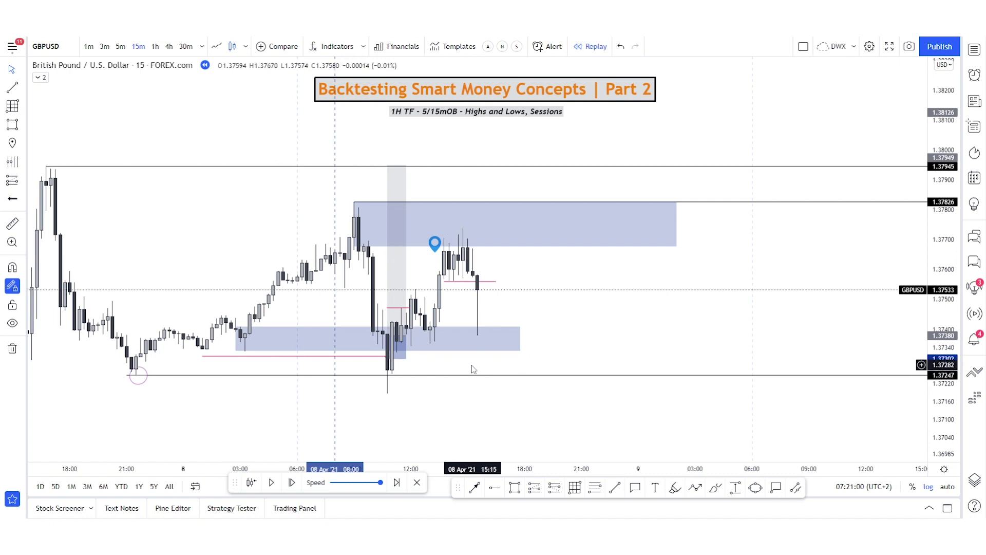
Draw a supply zone rectangle from about 1.3765 down to 1.3760, starting at 15:15 and extending to about 23:00 on 8 April
scroll(666, 305, up, 1)
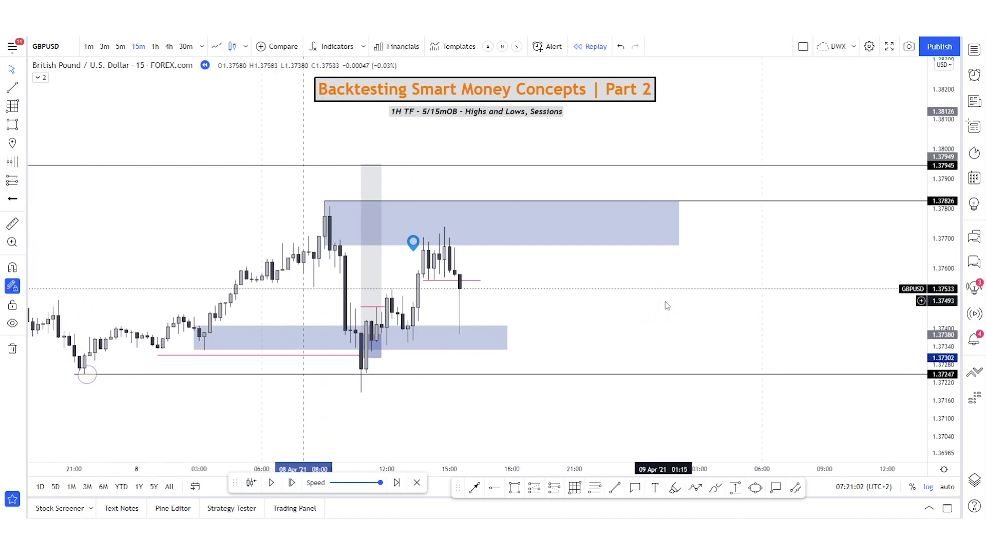
scroll(666, 306, up, 3)
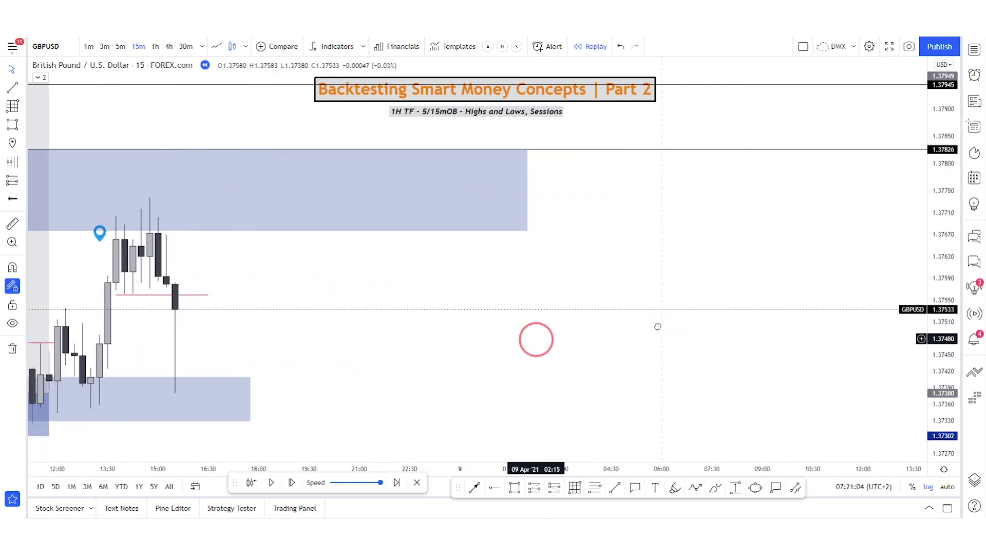
drag(536, 339, 720, 323)
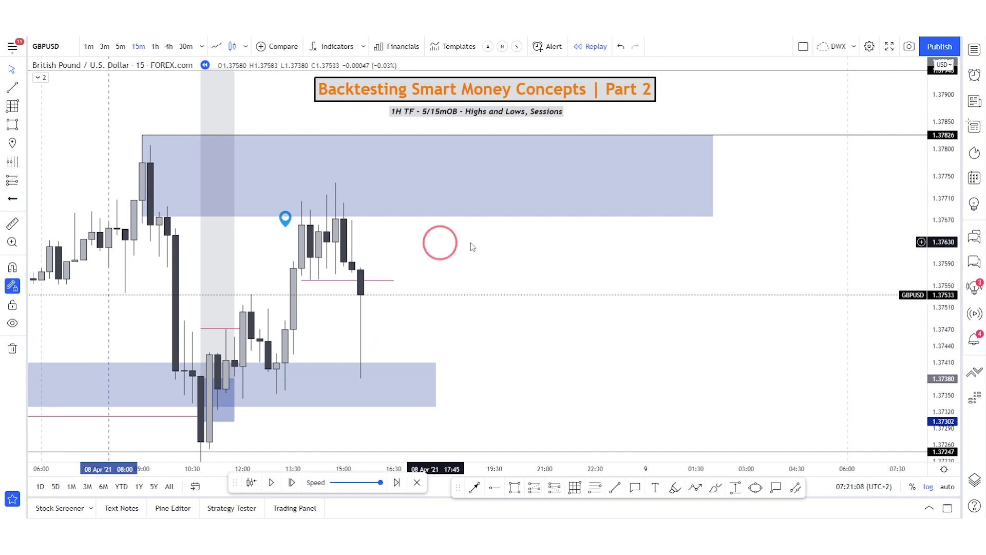
click(514, 487)
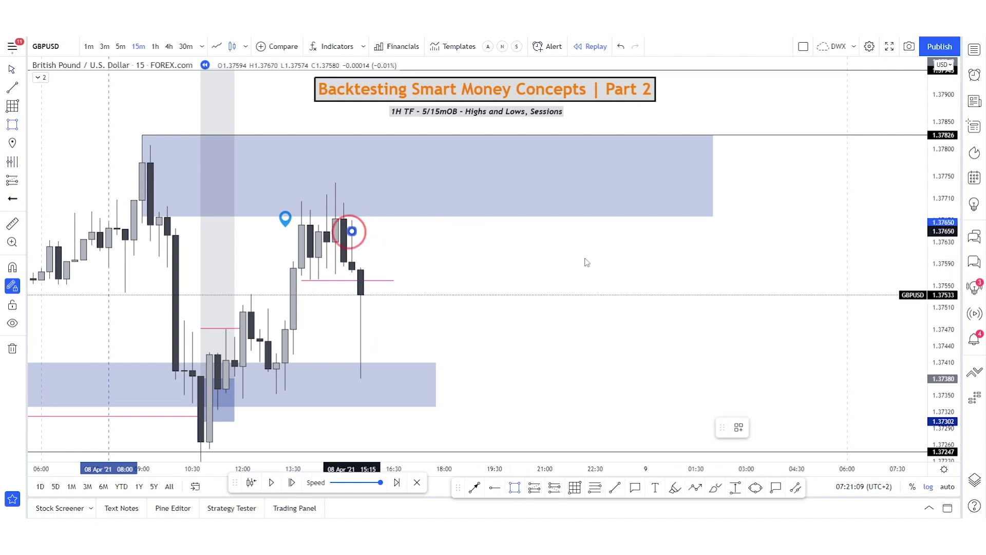
click(612, 258)
click(557, 342)
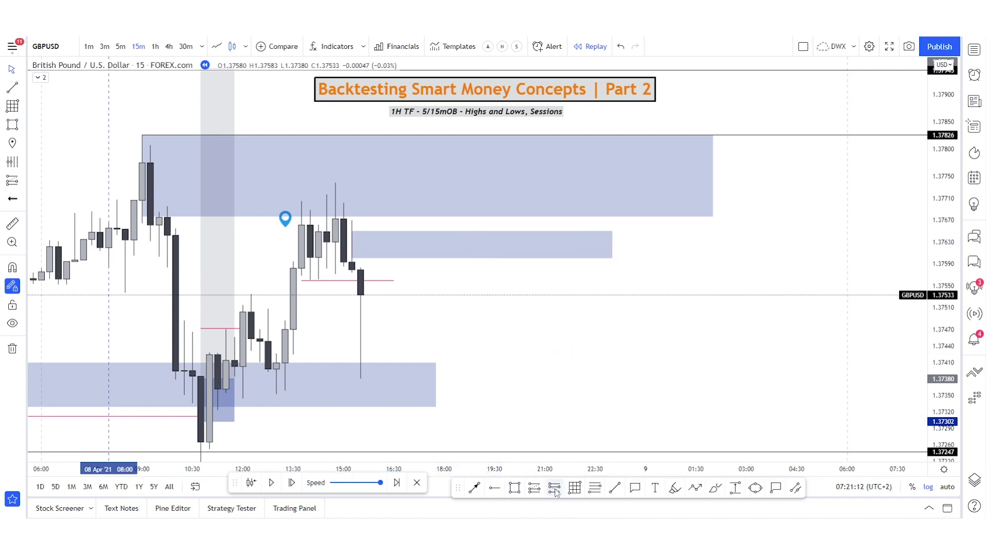
Place a short position at the new supply zone from 16:00, with entry at 1.37611 and the stop at 1.37713
click(555, 491)
click(369, 256)
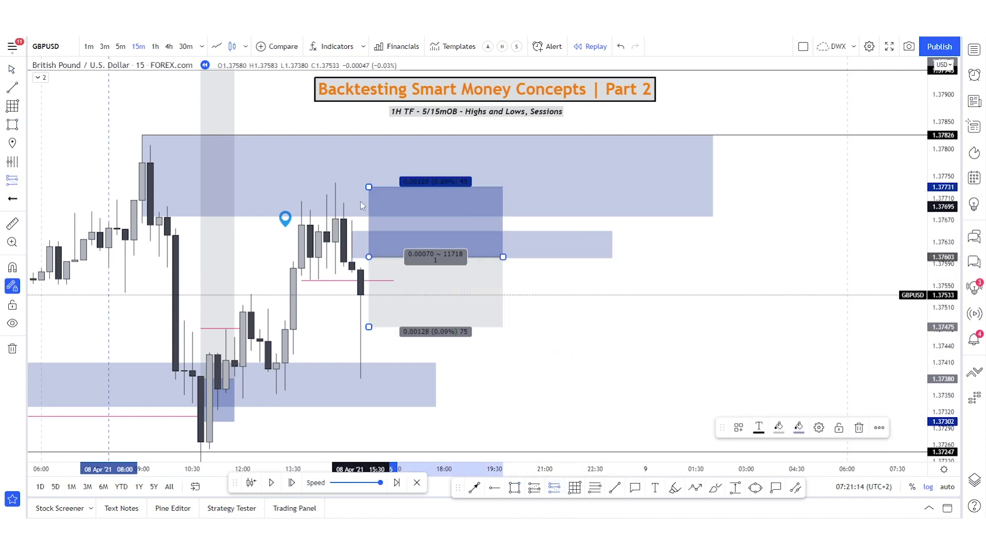
mouse_move(439, 291)
mouse_down()
mouse_move(430, 286)
mouse_move(446, 280)
mouse_up()
click(355, 179)
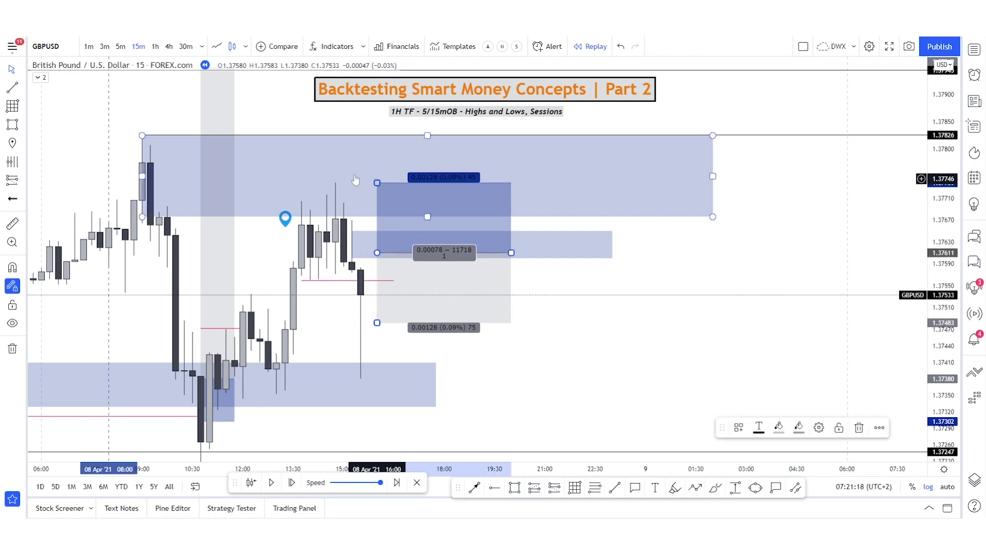
mouse_move(355, 179)
mouse_down()
mouse_move(346, 171)
mouse_move(337, 189)
mouse_move(352, 196)
mouse_up()
key(ctrl+z)
click(585, 326)
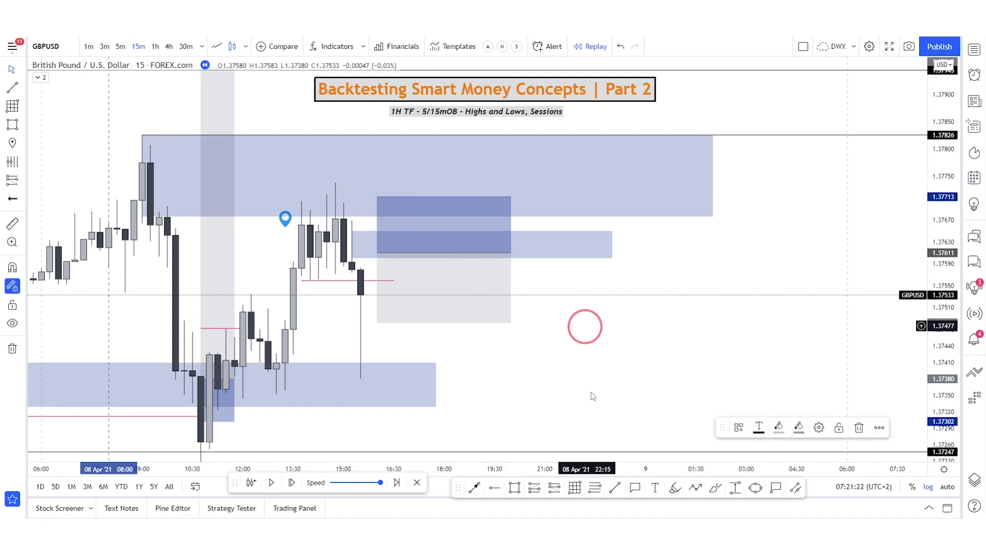
click(581, 395)
Extend the short position's target down to 1.37182, just below the 8 April low
drag(604, 297, 689, 256)
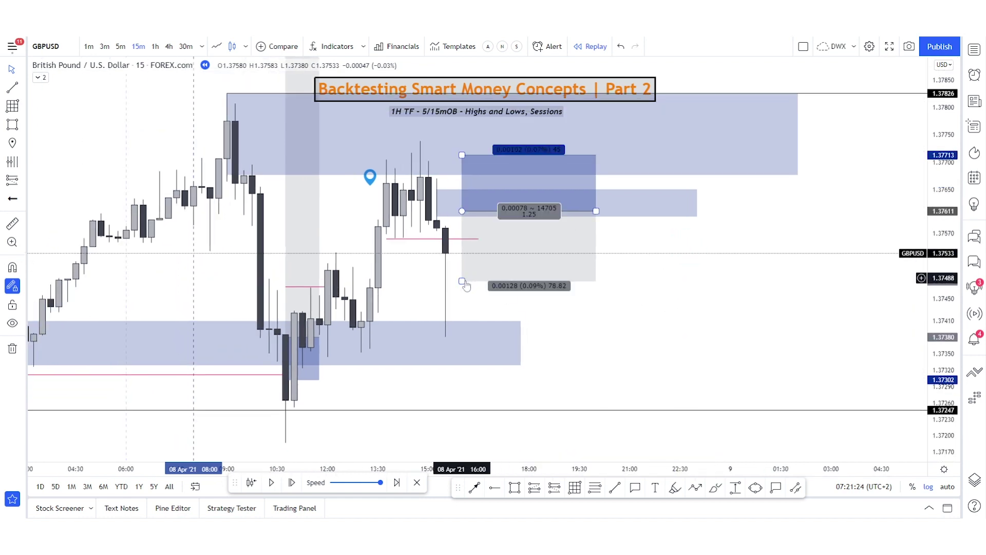
drag(466, 285, 285, 446)
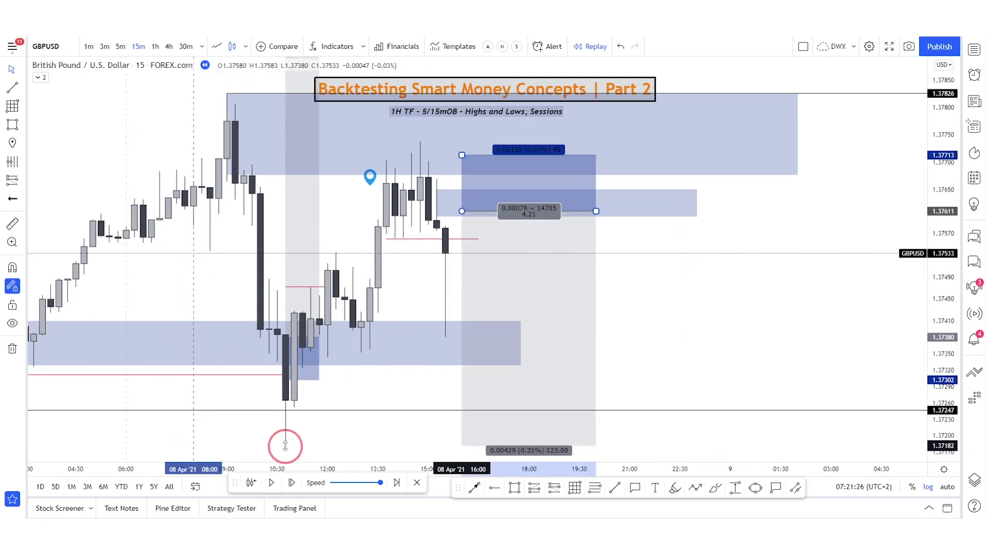
click(685, 288)
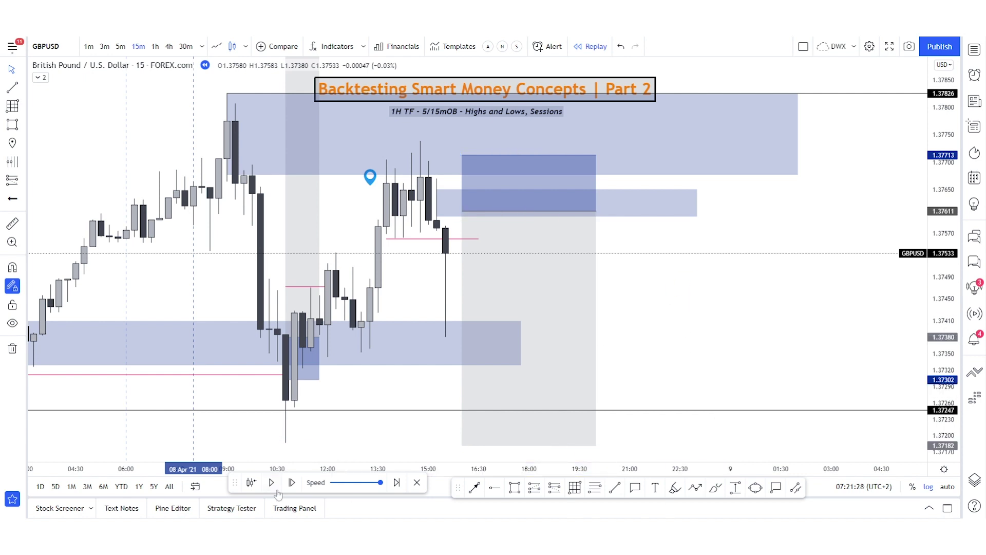
Advance the replay by one candle and shift the short position to start at 15:45 with entry at 1.37610
click(291, 483)
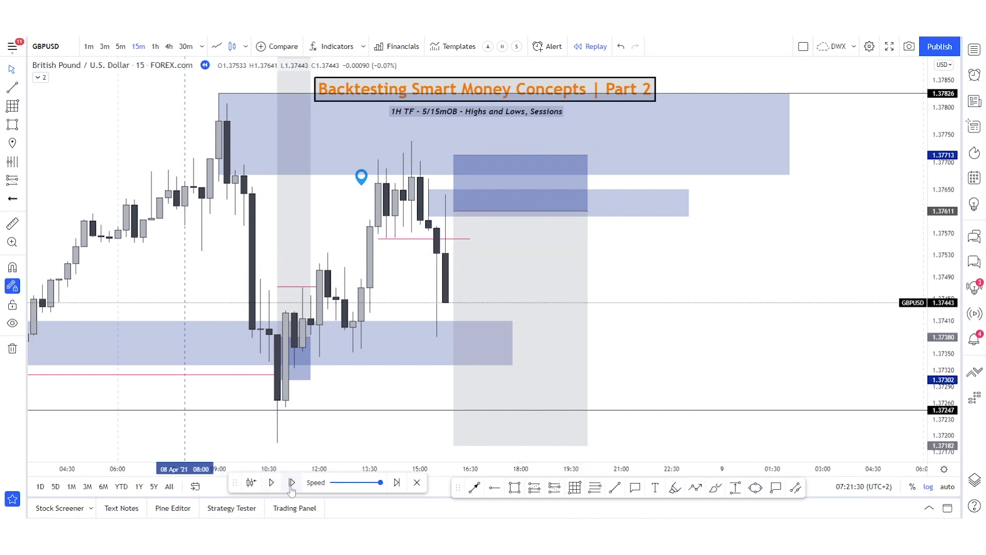
click(525, 310)
drag(524, 308, 522, 306)
Advance the replay candle by candle to 18:30 on 8 April to follow the short trade
click(292, 482)
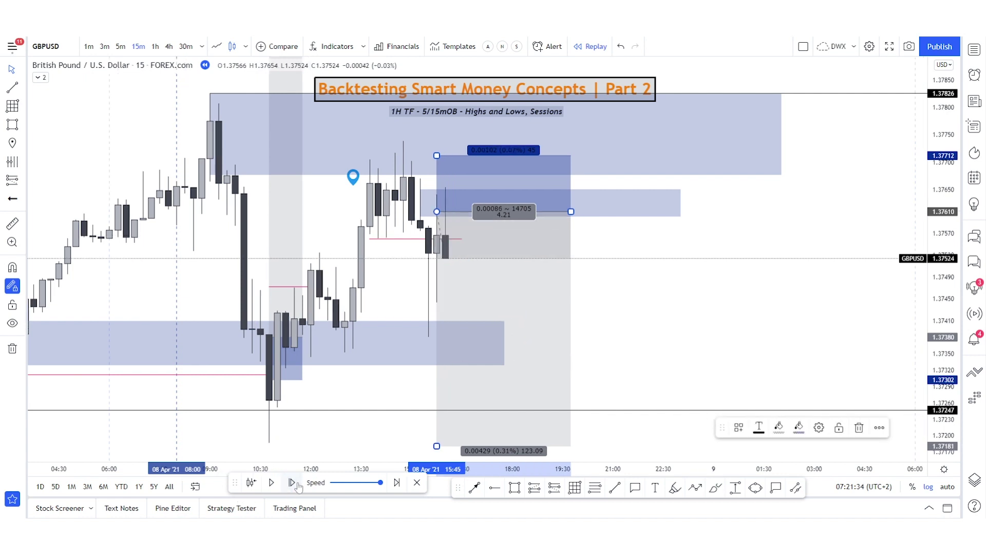
click(297, 485)
click(297, 485)
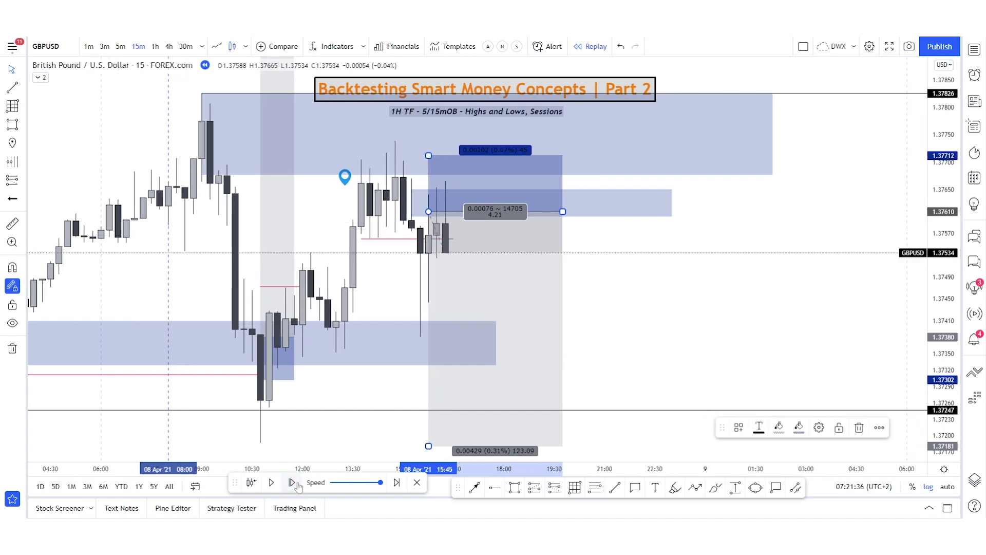
click(297, 484)
click(297, 484)
click(297, 484)
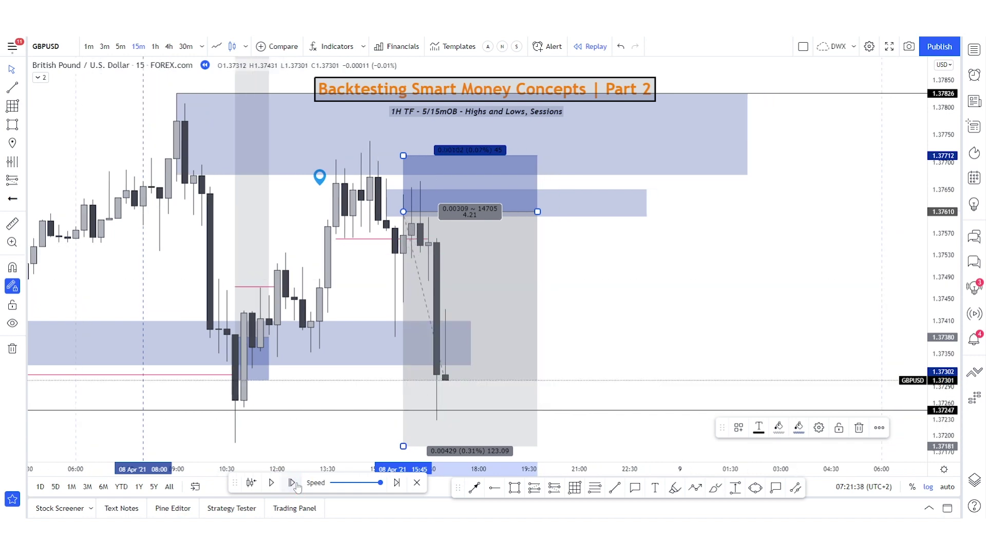
click(297, 484)
drag(930, 210, 868, 265)
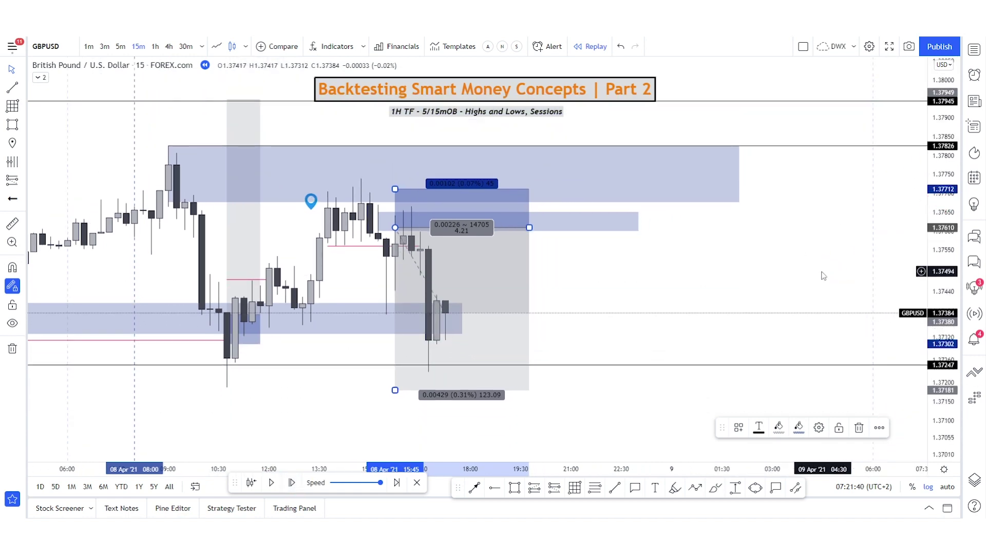
scroll(720, 329, down, 3)
click(291, 483)
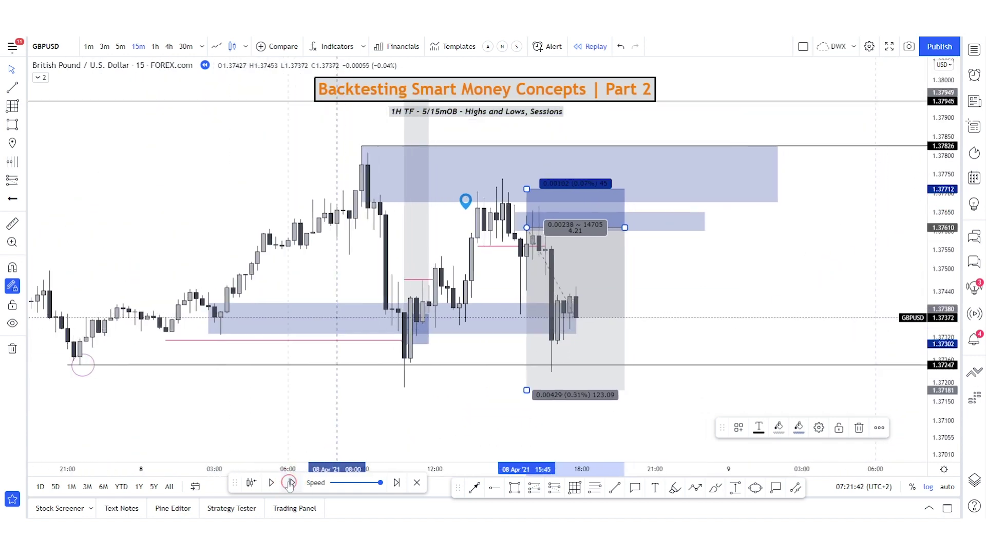
click(291, 483)
click(290, 483)
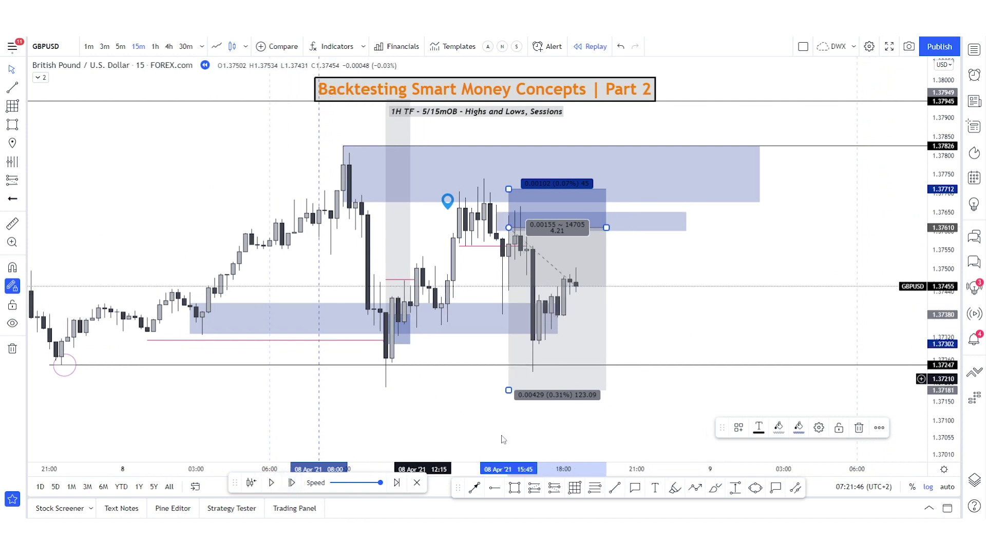
click(495, 488)
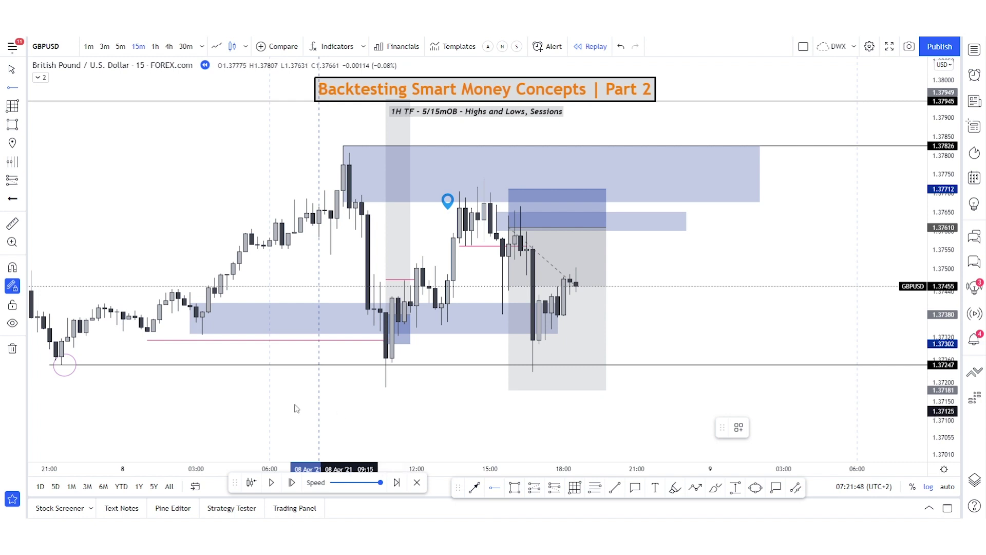
click(51, 364)
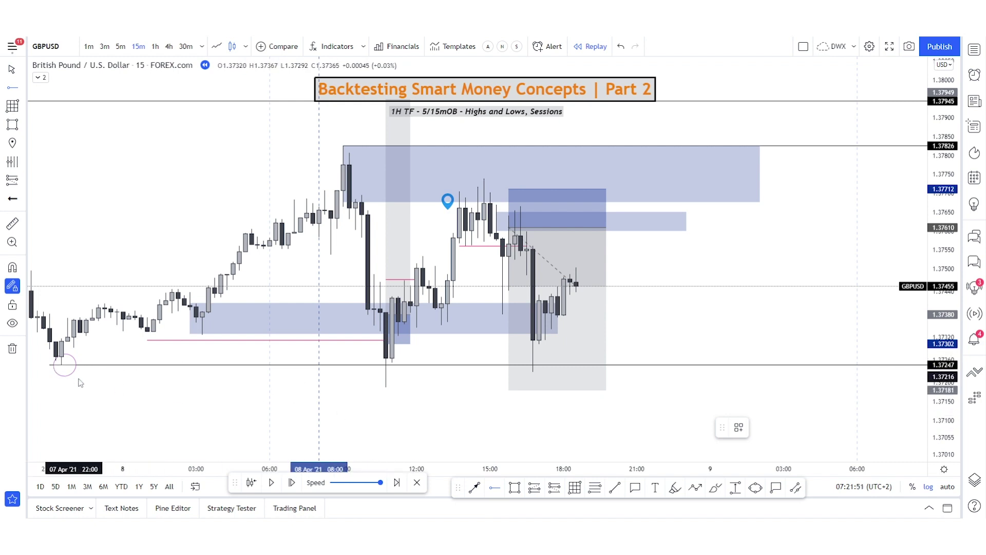
click(104, 365)
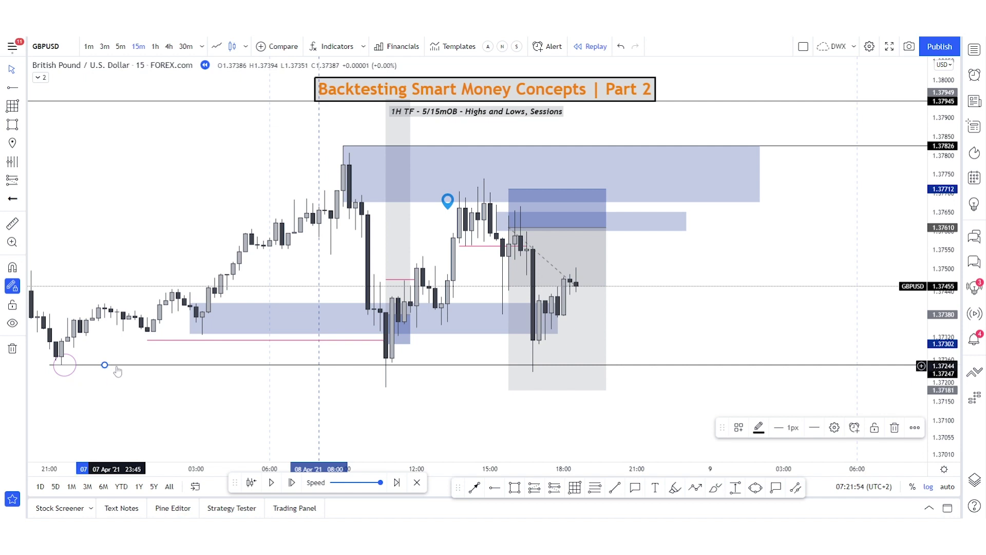
key(Delete)
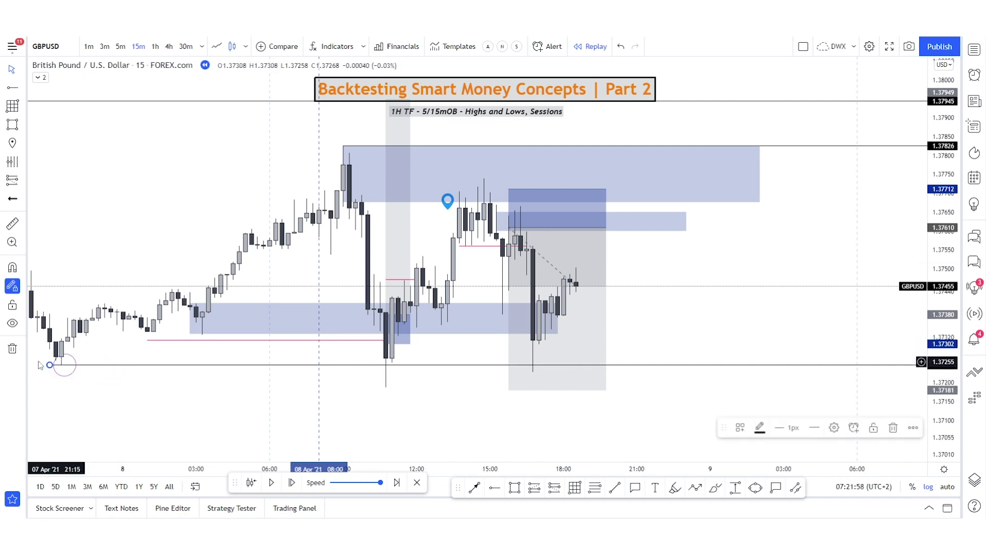
Move the horizontal ray at 1.37247 to the 10:45 low of 8 April at 1.37187
drag(50, 365, 387, 388)
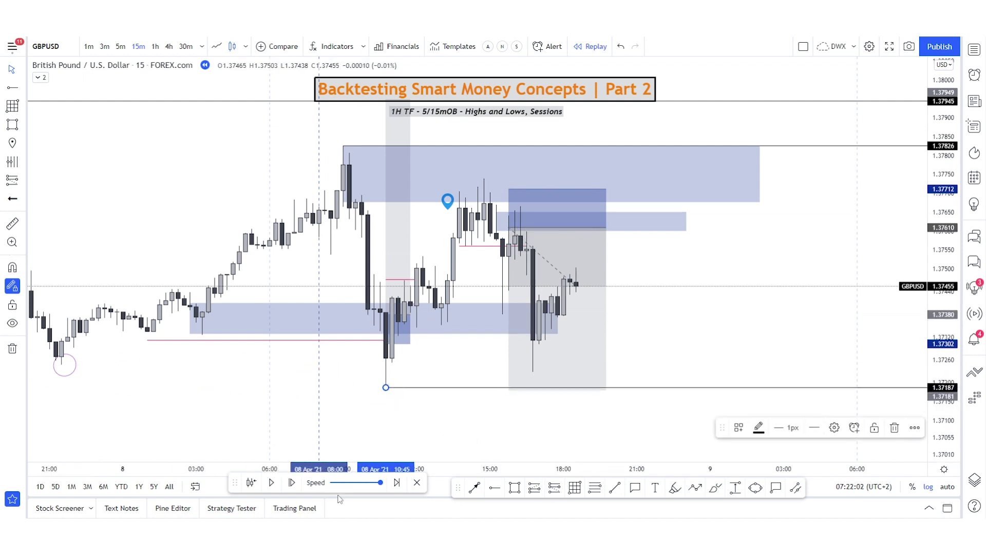
Advance the replay candle by candle through the overnight session to 07:15 on 9 April
click(291, 483)
click(290, 484)
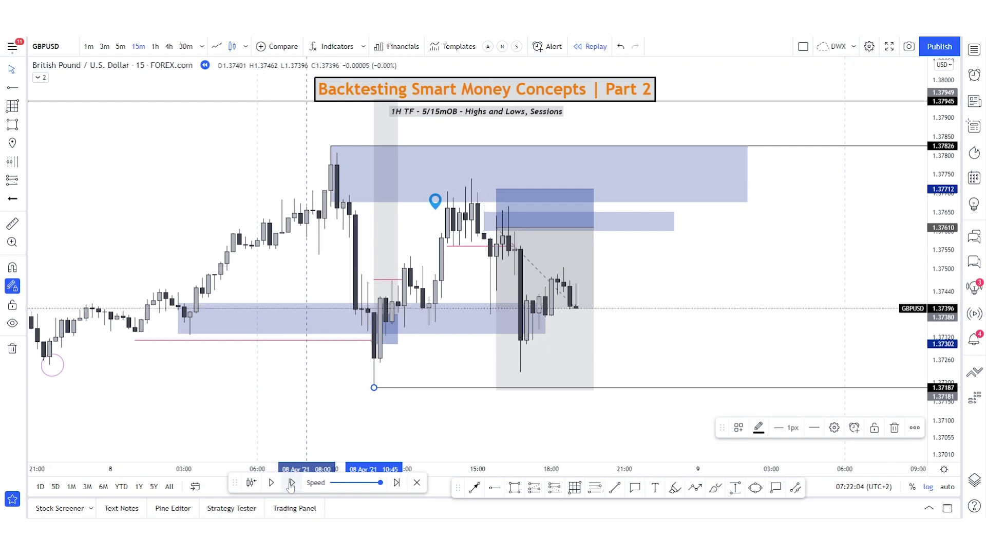
click(291, 484)
click(291, 484)
click(291, 483)
click(291, 483)
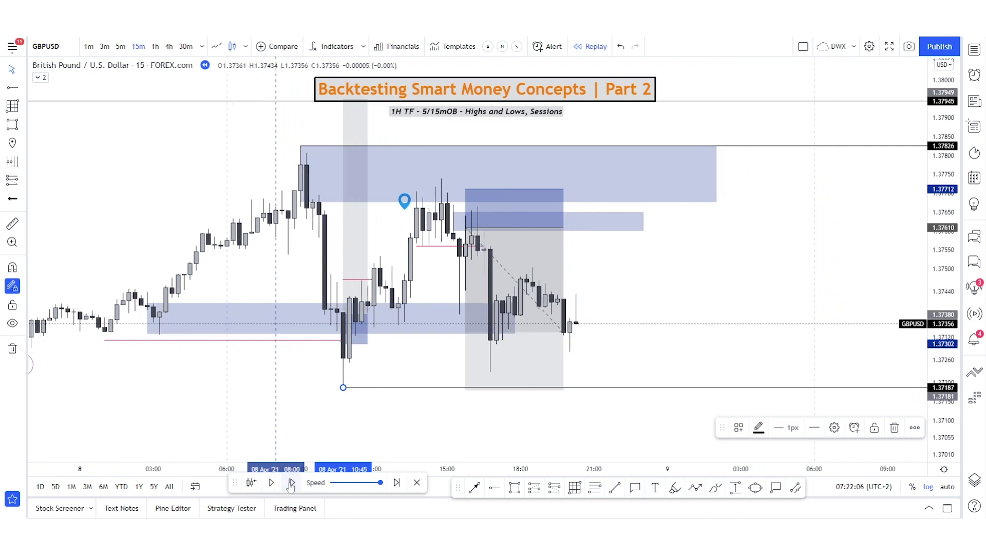
click(290, 483)
click(291, 482)
click(291, 483)
click(290, 483)
click(291, 483)
click(291, 483)
click(291, 483)
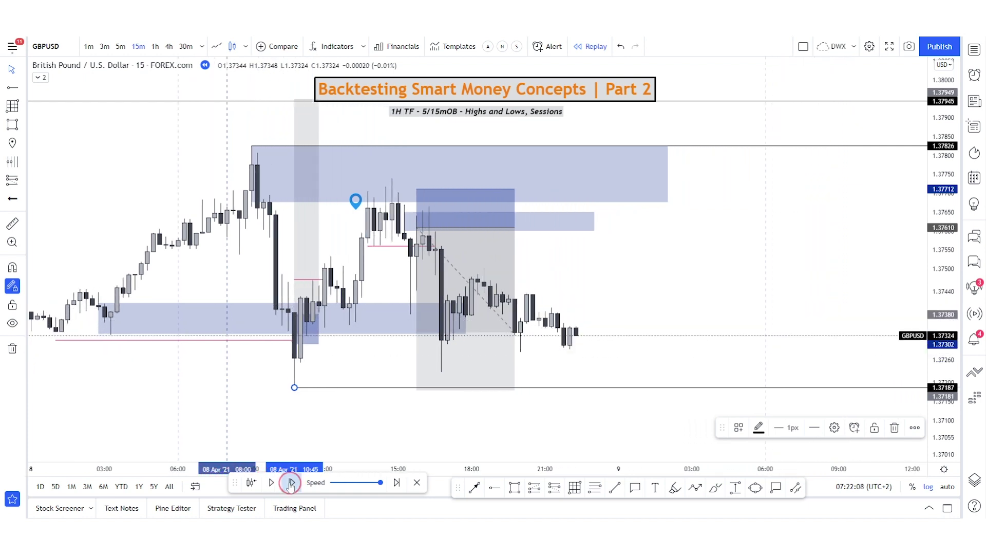
click(290, 483)
click(291, 483)
click(291, 483)
click(290, 483)
click(291, 483)
click(290, 483)
click(291, 483)
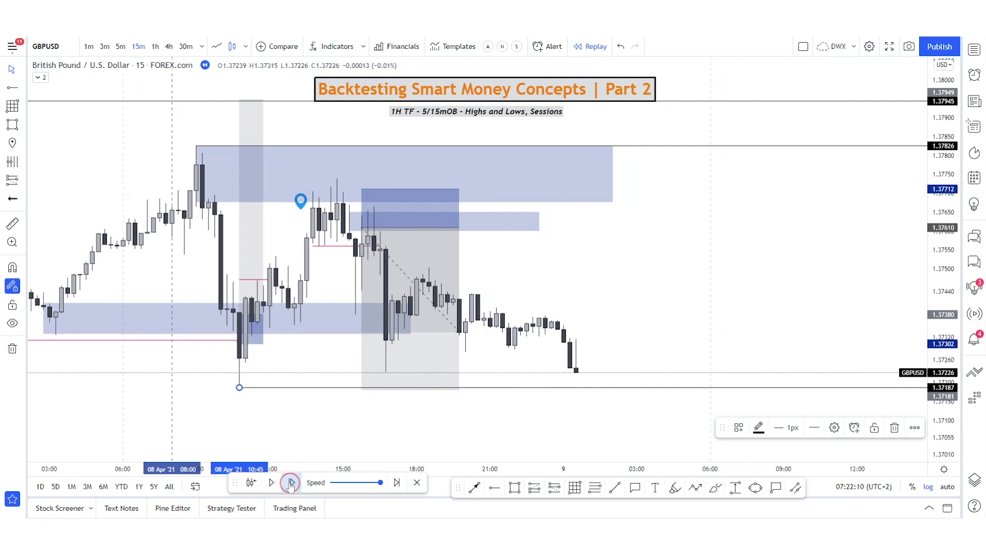
click(291, 483)
click(291, 483)
click(291, 482)
click(291, 483)
click(291, 483)
click(290, 483)
click(291, 483)
click(291, 483)
click(291, 483)
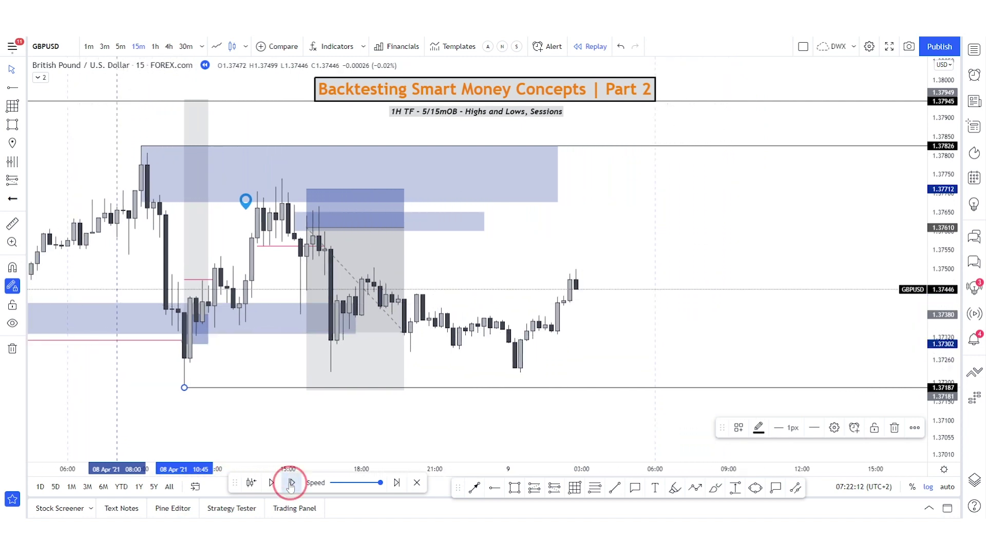
click(291, 483)
click(291, 483)
click(290, 483)
click(291, 483)
click(291, 482)
click(291, 483)
click(290, 483)
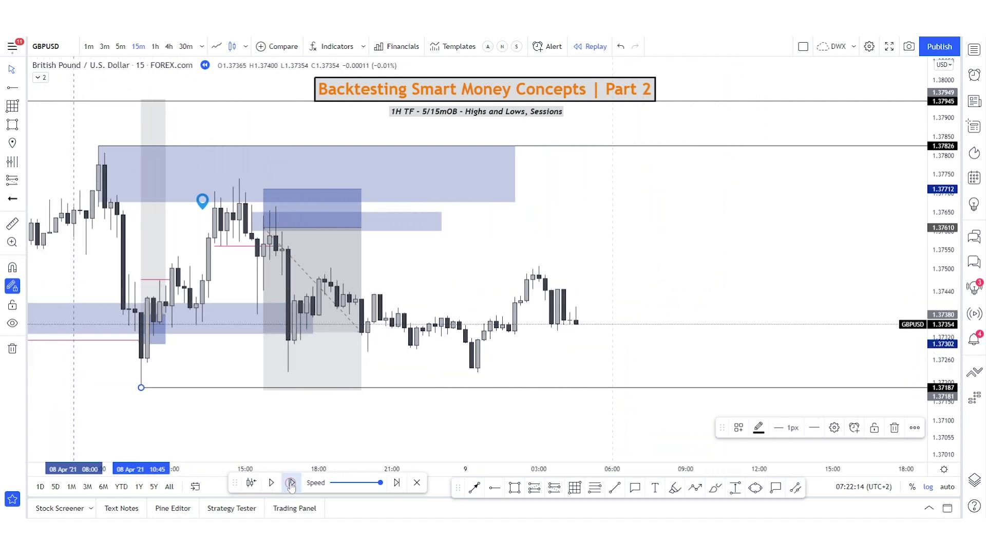
click(291, 483)
click(291, 483)
click(290, 483)
click(291, 483)
click(290, 483)
click(290, 483)
click(290, 483)
click(291, 482)
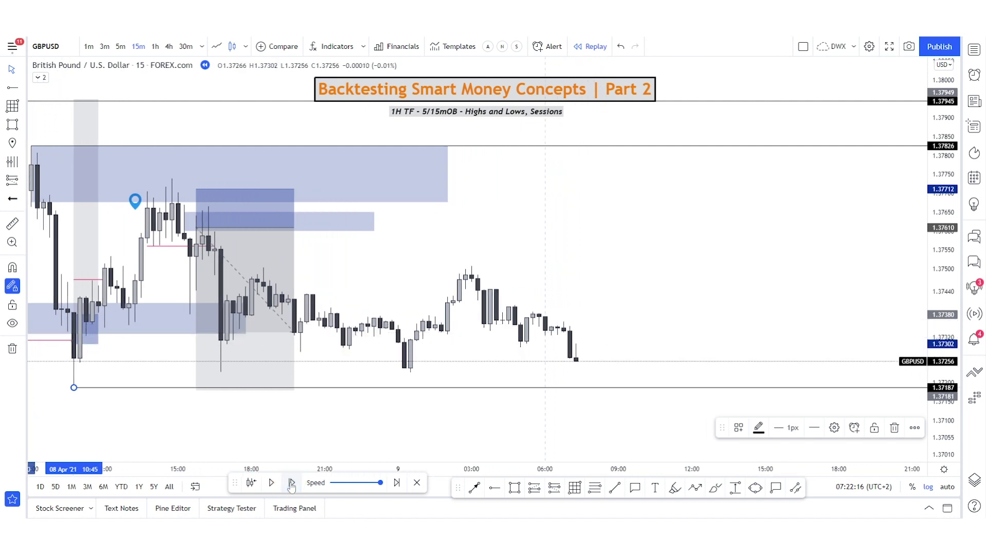
Raise the short position's target to 1.37252, above the marked low
click(290, 213)
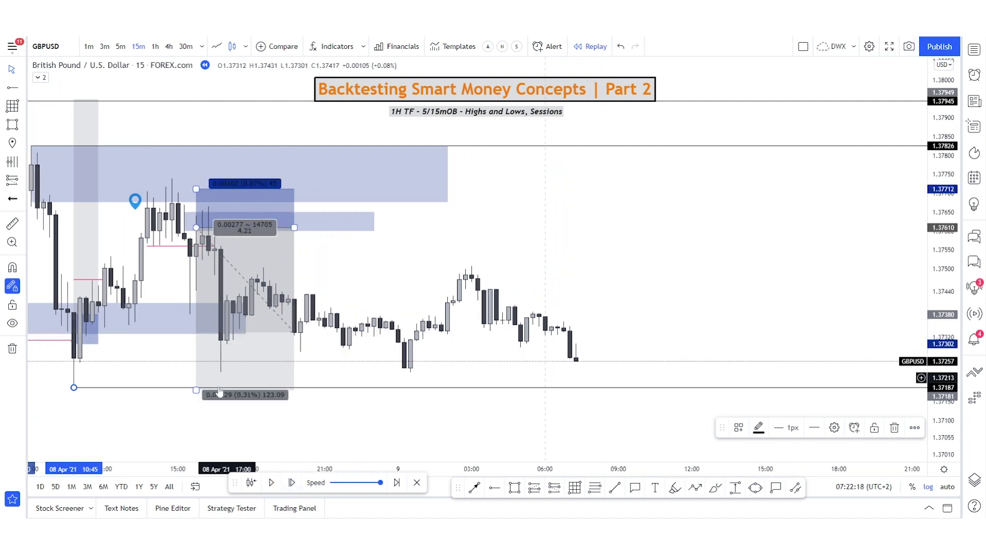
click(196, 389)
drag(195, 368, 205, 363)
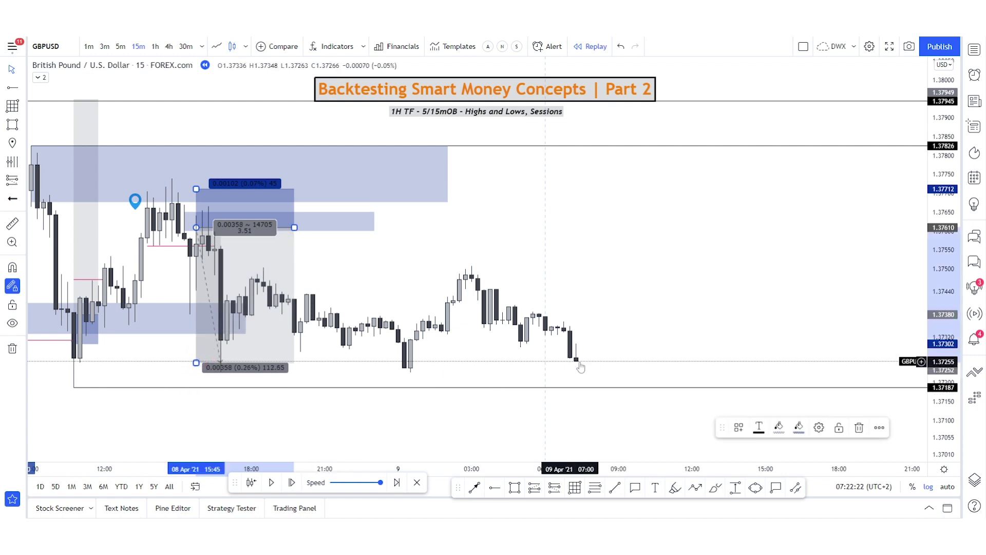
click(438, 273)
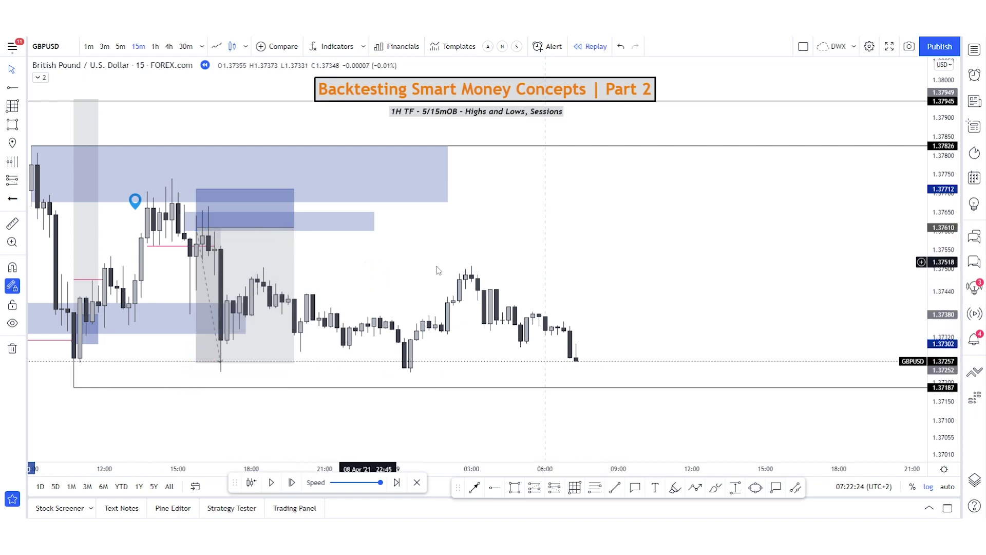
Add a note reading "3R" beside the short position, at 19:00 on 8 April
drag(573, 272, 620, 272)
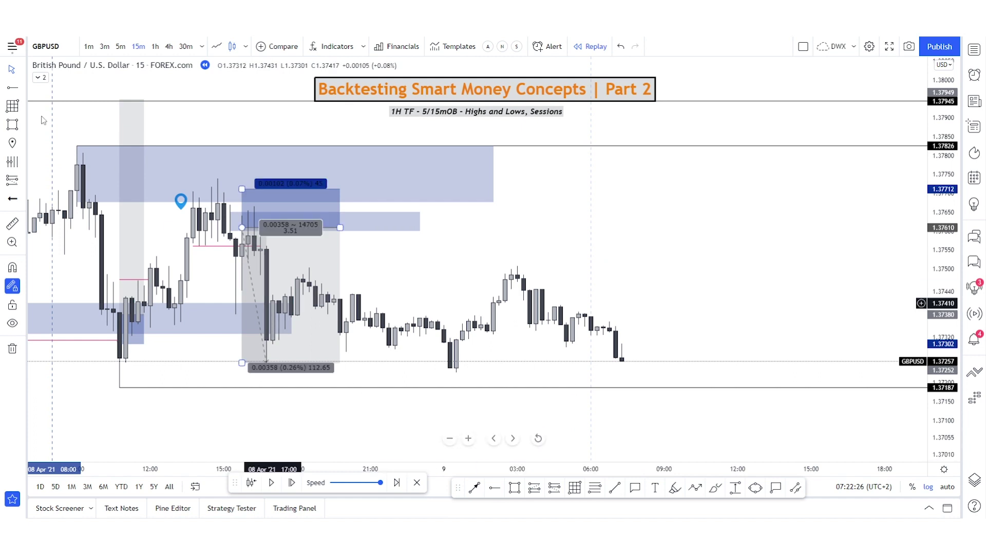
click(13, 144)
click(322, 264)
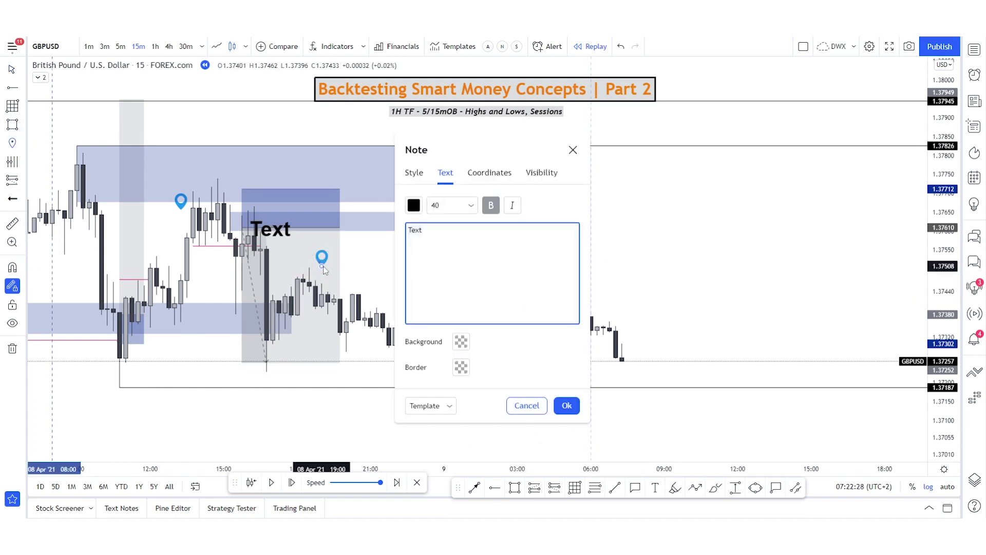
text(3R)
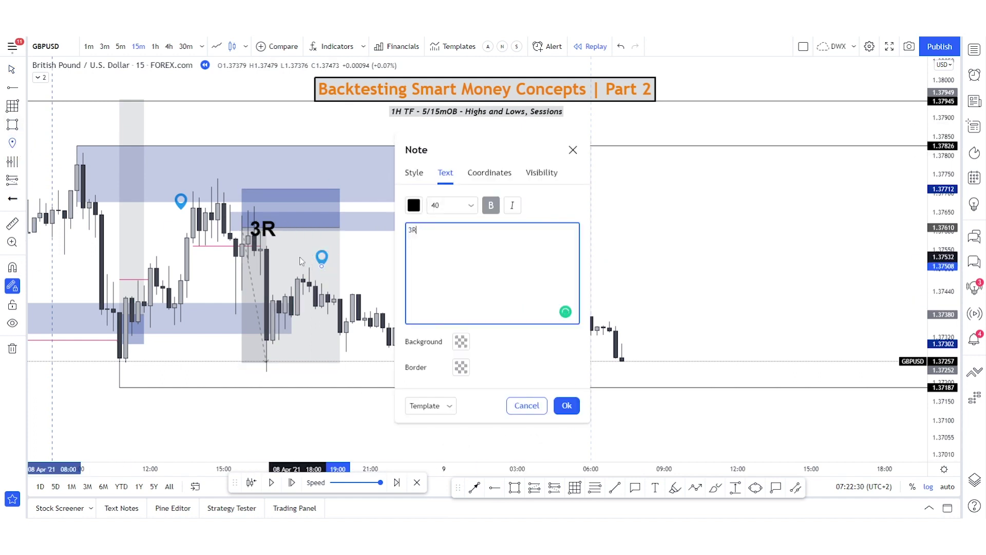
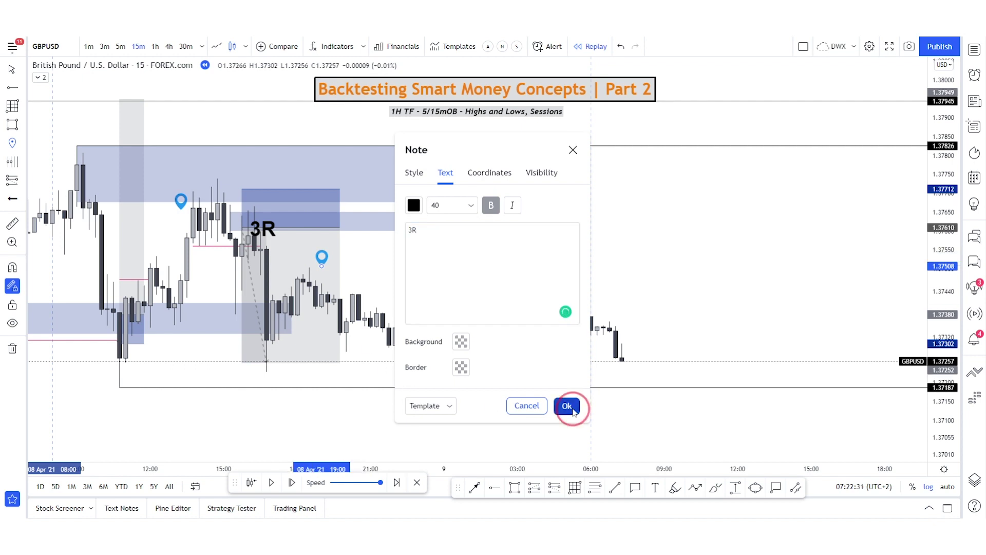
click(430, 261)
text(60)
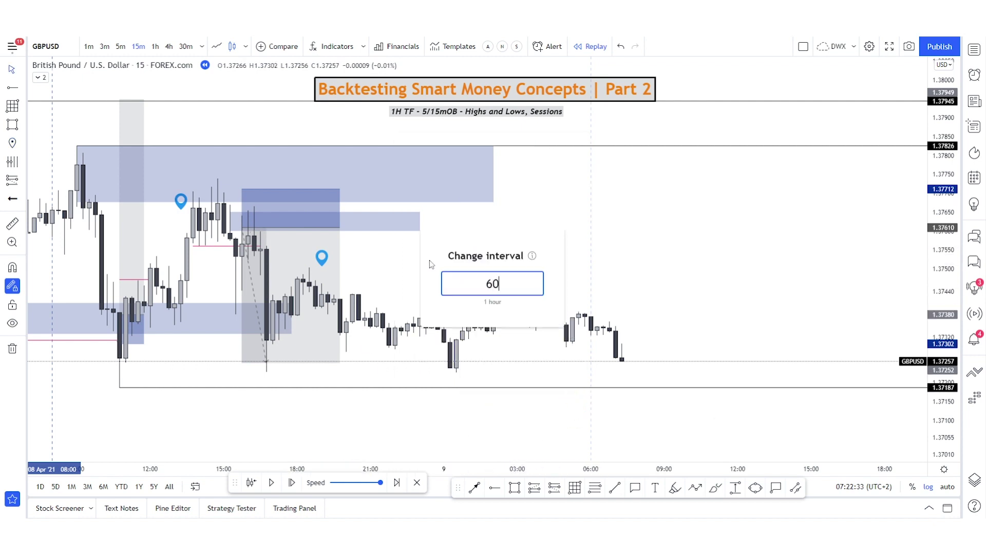
key(Return)
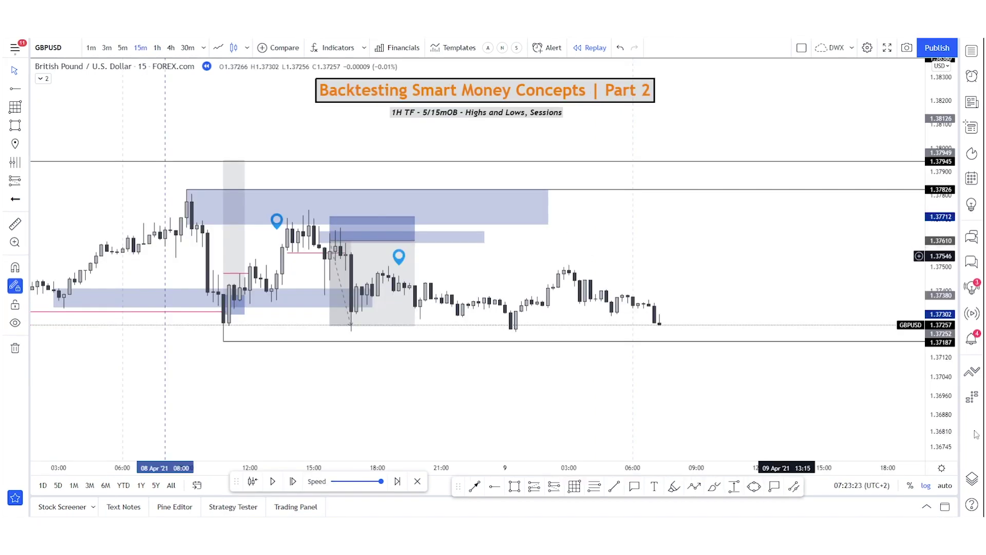
drag(945, 418, 942, 374)
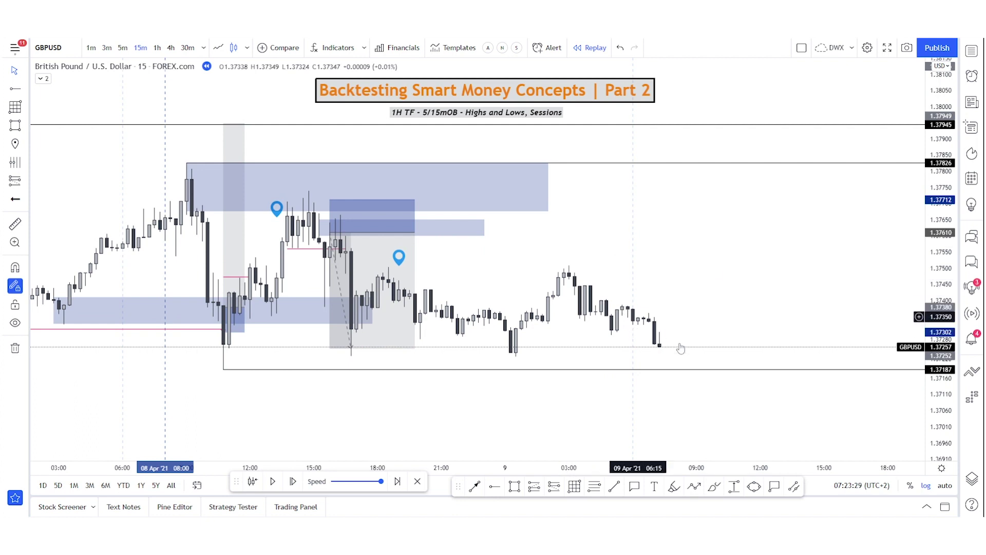
drag(672, 325, 645, 320)
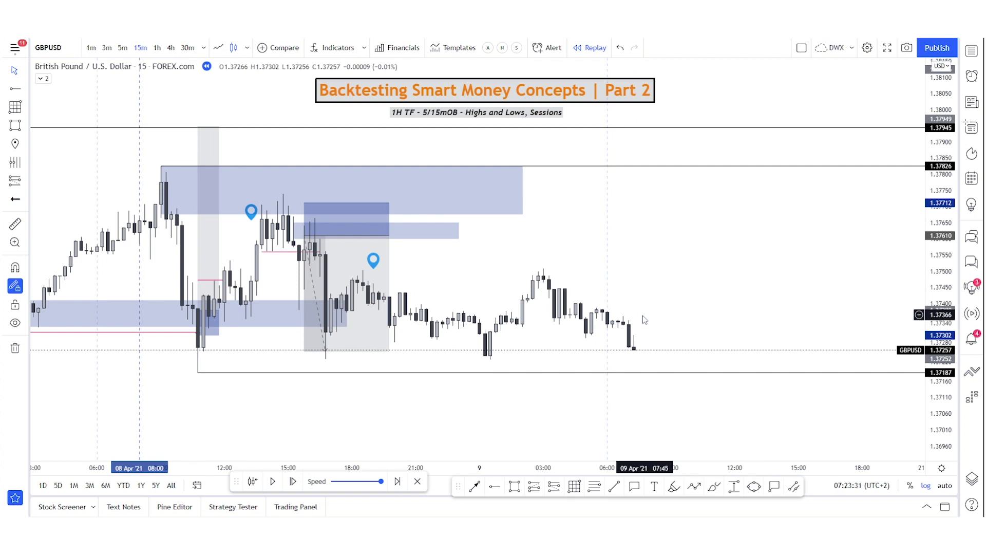
text(60)
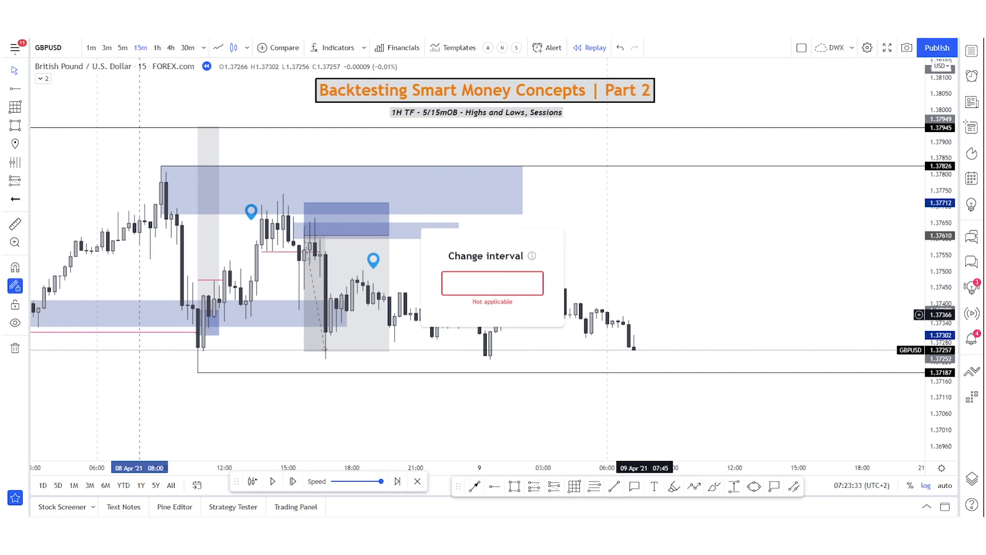
click(687, 285)
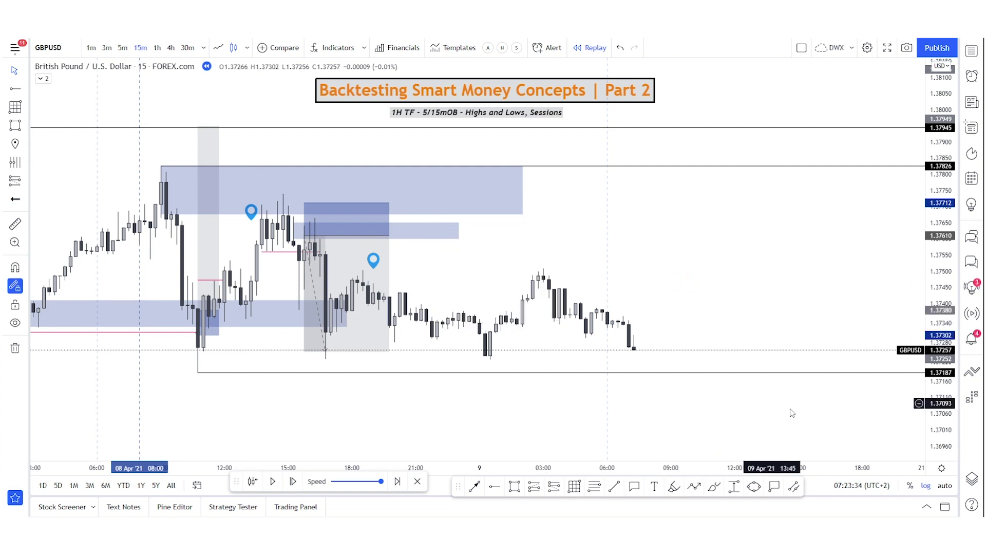
Mark the order block at the 03:00 high of 9 April with a rectangle extending to about 17:45
click(515, 491)
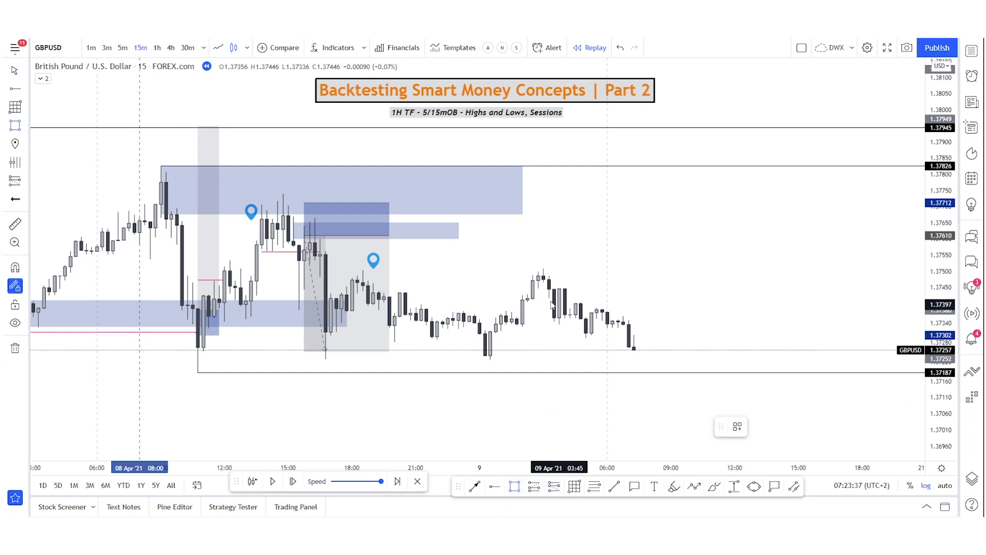
click(857, 282)
click(767, 335)
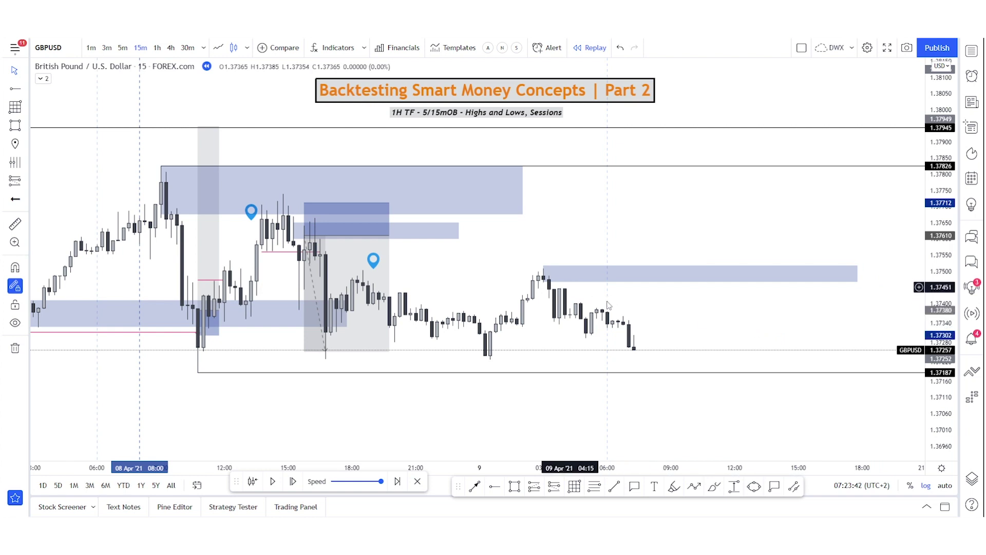
Draw a descending trend line above the lower highs of 9 April, from about 04:00 to 07:00
click(610, 490)
click(566, 287)
click(629, 317)
click(694, 305)
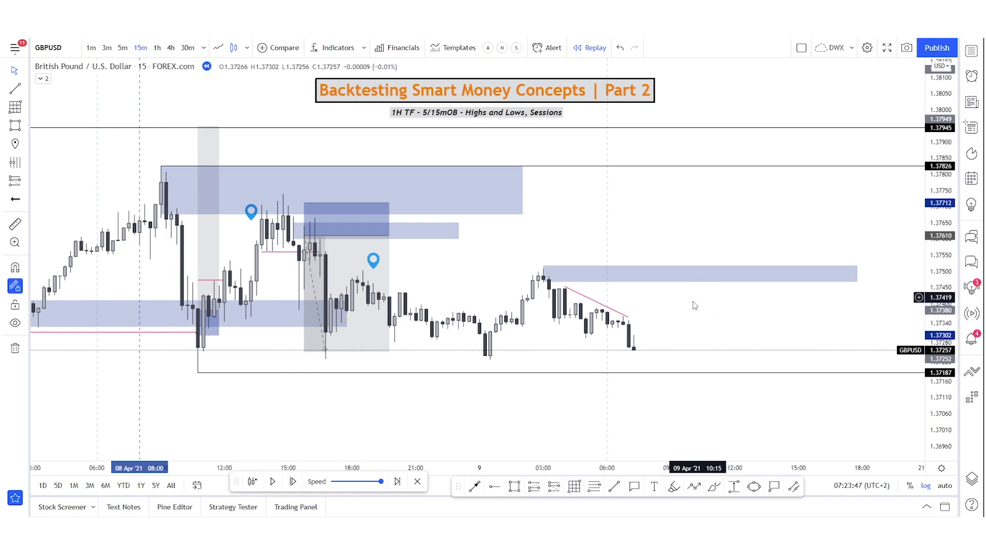
Mark the structure break with a horizontal line at 1.37296 under the 9 April lows, from 04:30 to about 07:15
click(614, 487)
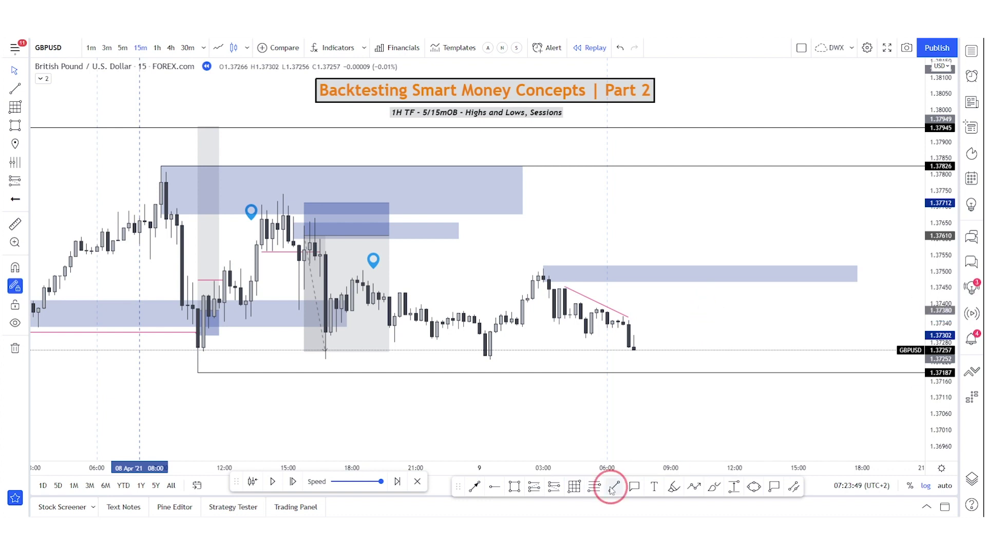
click(576, 337)
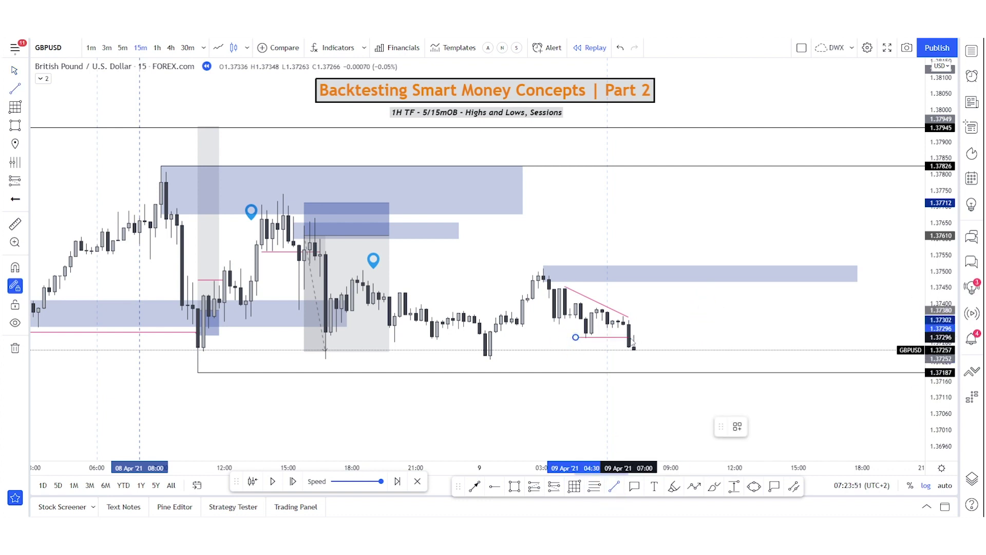
click(639, 338)
click(697, 335)
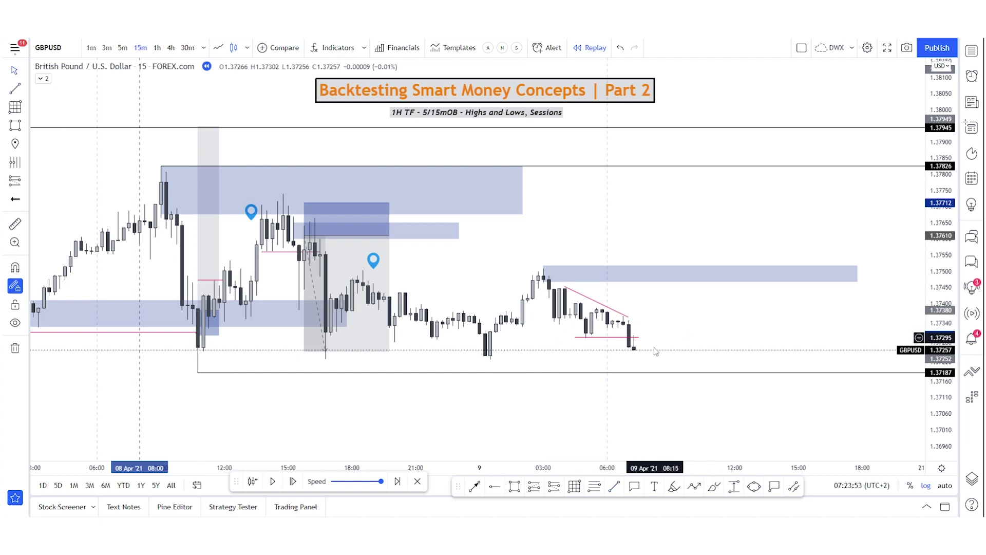
click(544, 275)
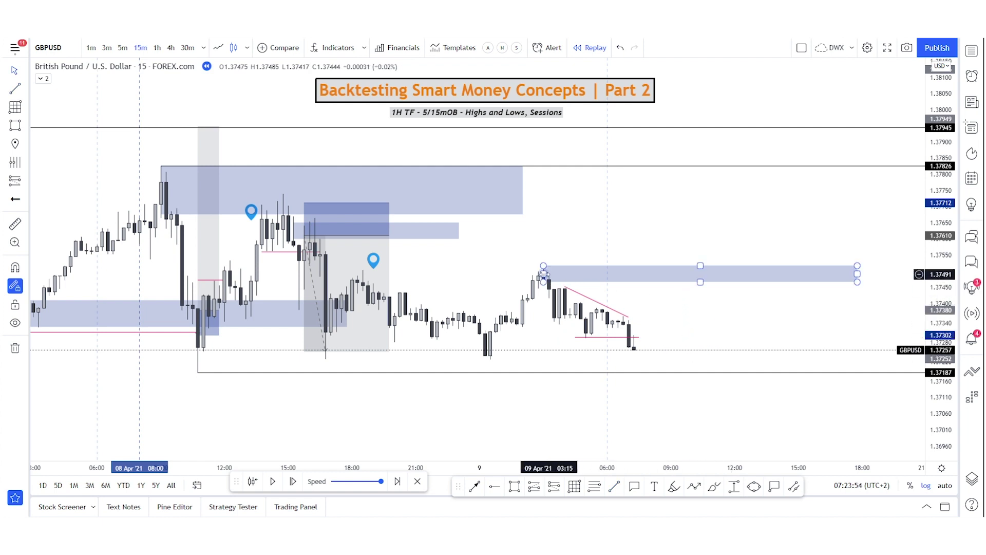
click(624, 321)
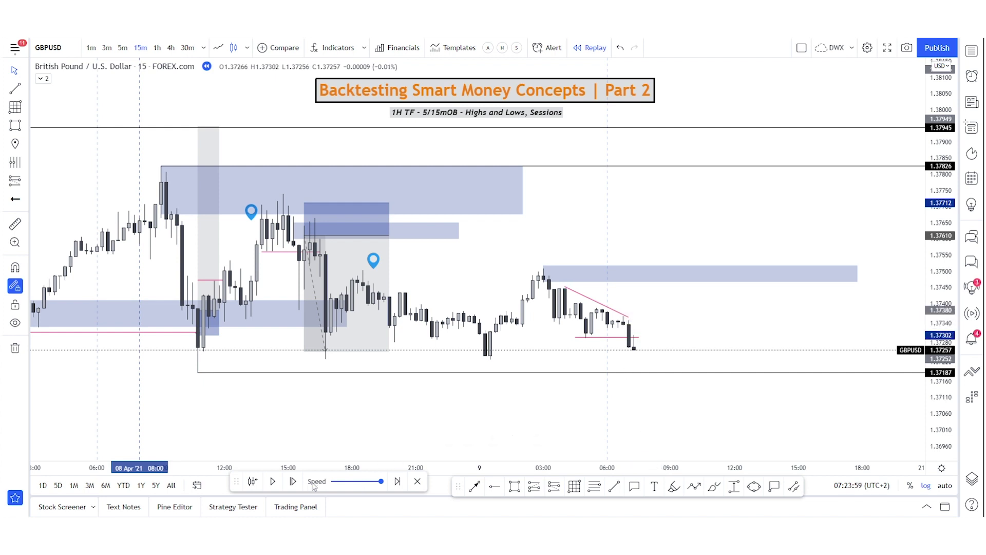
Advance the replay candle by candle to about 09:00 on 9 April, through the drop below the marked low
click(292, 481)
click(293, 482)
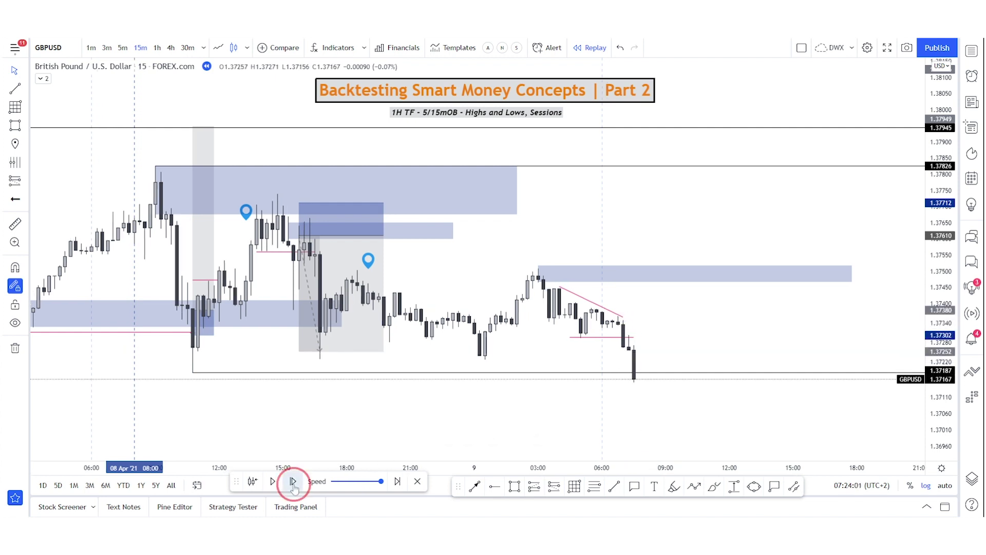
click(291, 481)
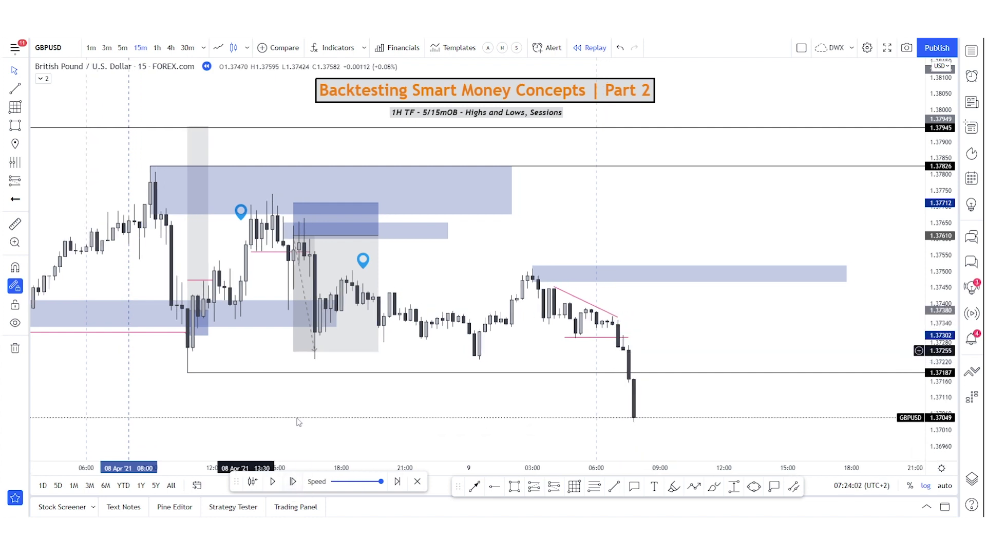
click(293, 481)
click(292, 481)
click(292, 481)
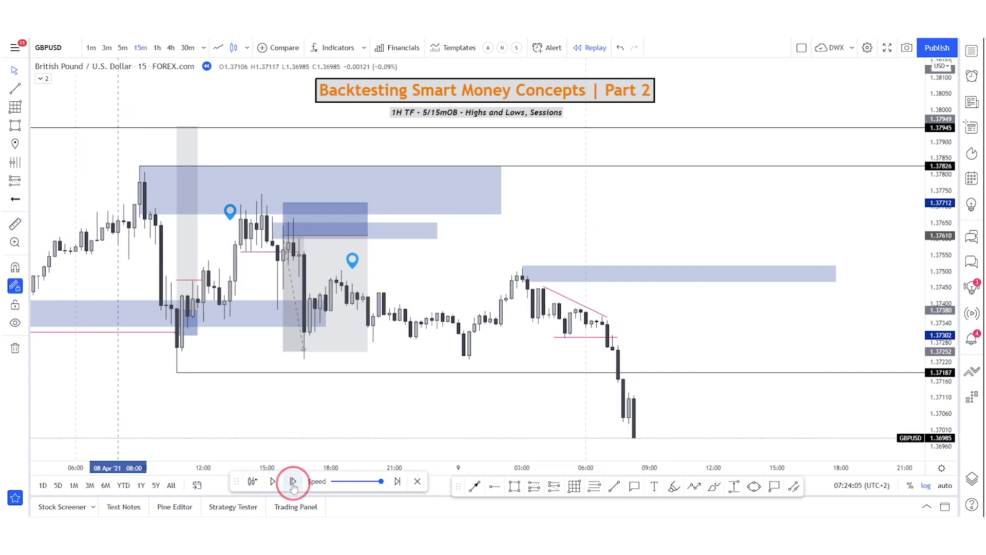
click(293, 482)
Switch the chart to the 1-hour interval
scroll(521, 364, down, 3)
click(786, 413)
drag(786, 412, 623, 302)
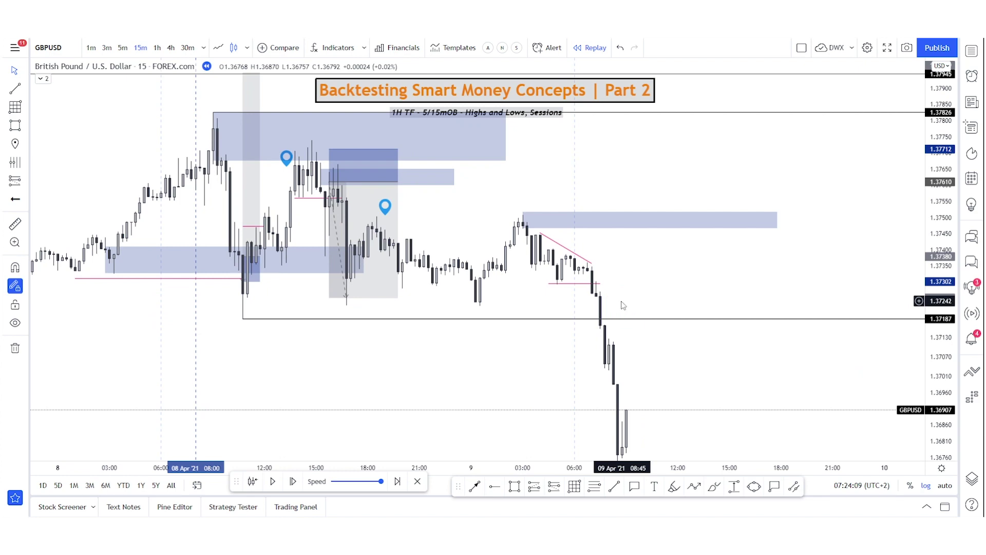
text(1h)
key(Return)
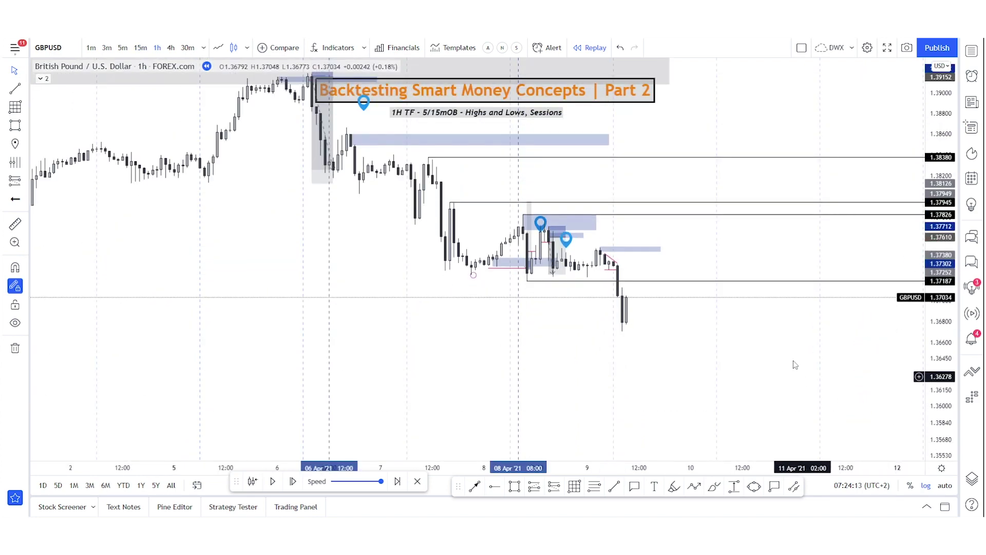
drag(651, 396, 634, 396)
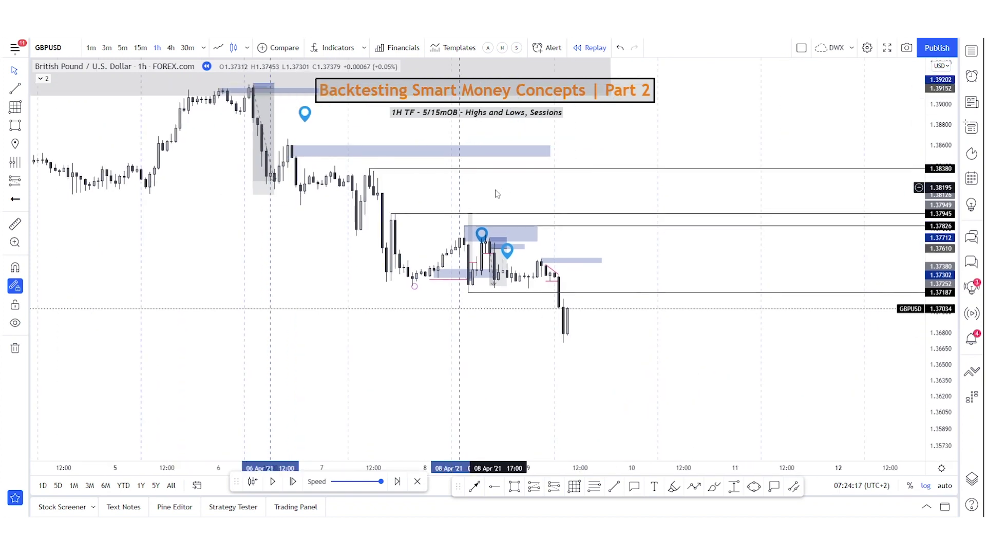
Try extending the 6 April short position's target down to the 9 April low at 1.36726
click(467, 231)
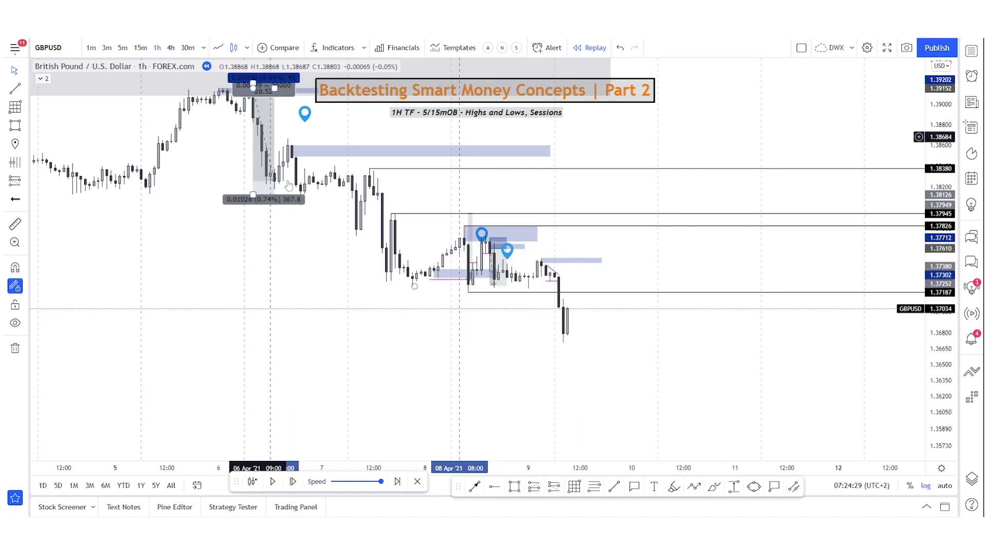
drag(328, 271, 337, 282)
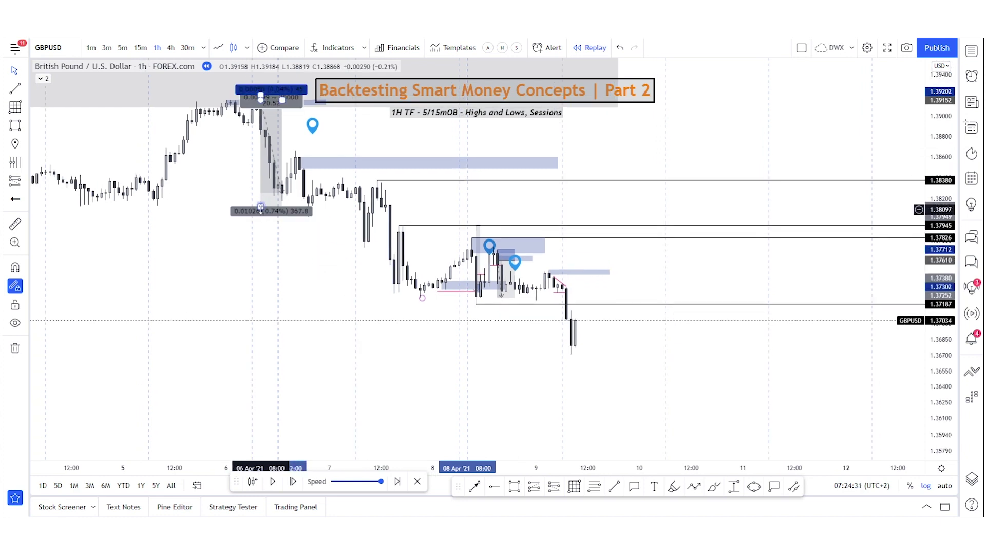
drag(261, 208, 567, 354)
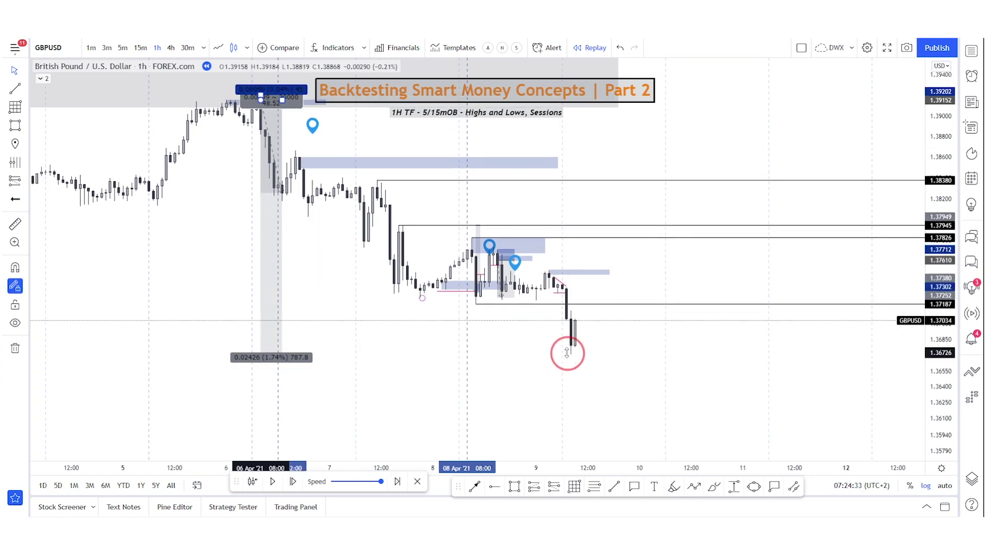
key(ctrl+z)
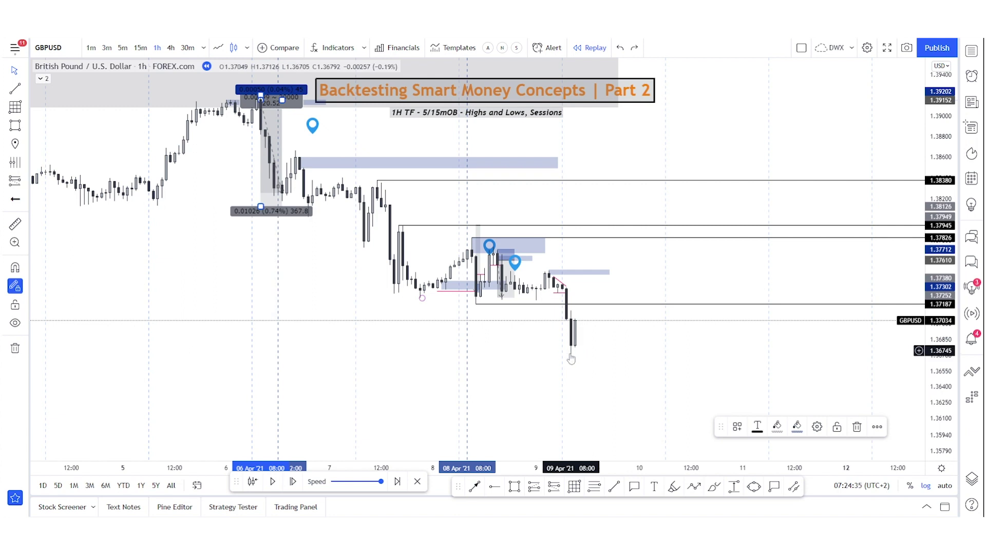
click(628, 377)
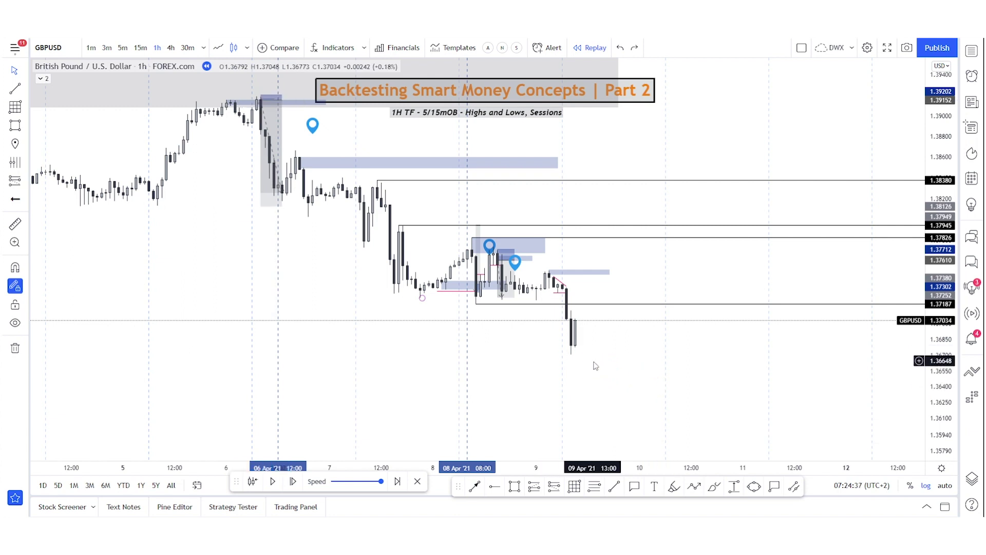
Advance the 1-hour replay candle by candle to about 06:00 on 12 April
drag(518, 383, 516, 383)
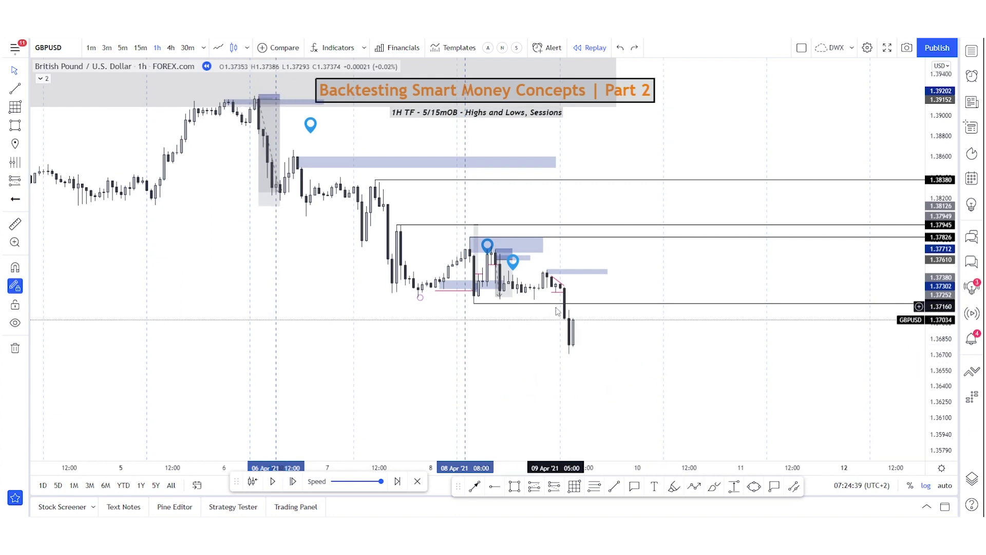
click(294, 483)
click(294, 483)
click(293, 482)
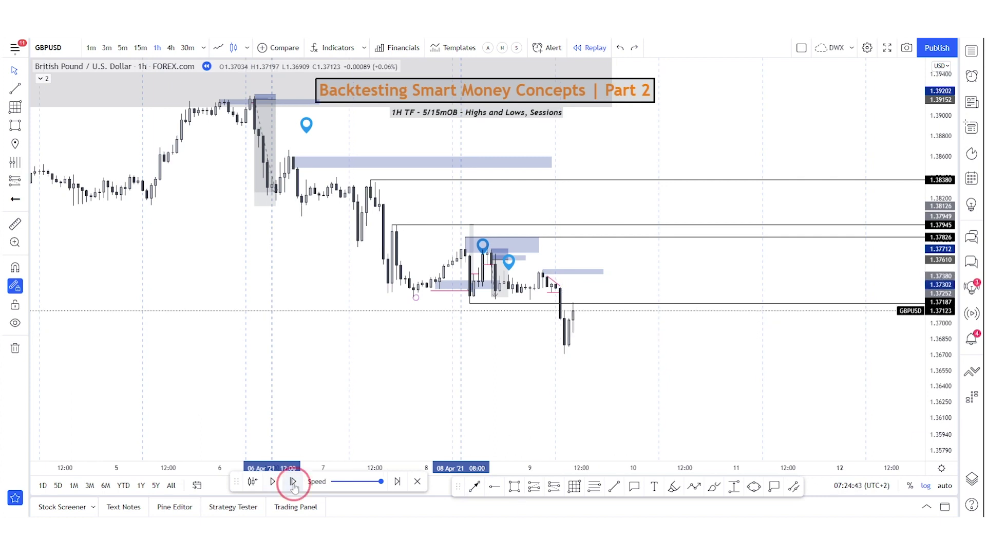
click(293, 483)
click(294, 483)
click(294, 483)
click(294, 483)
click(294, 483)
click(294, 483)
click(294, 483)
click(294, 483)
click(294, 483)
click(293, 483)
click(294, 483)
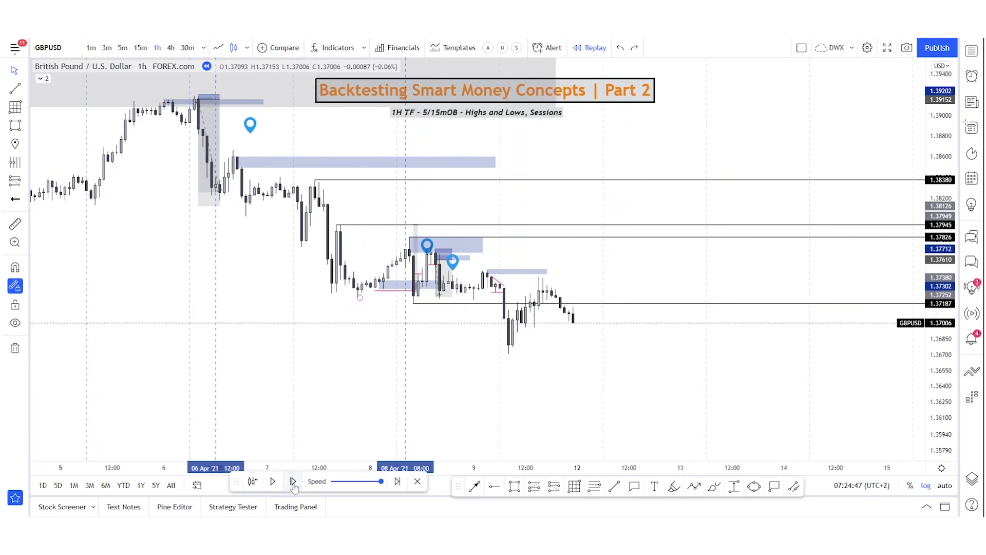
click(294, 483)
click(294, 483)
click(294, 483)
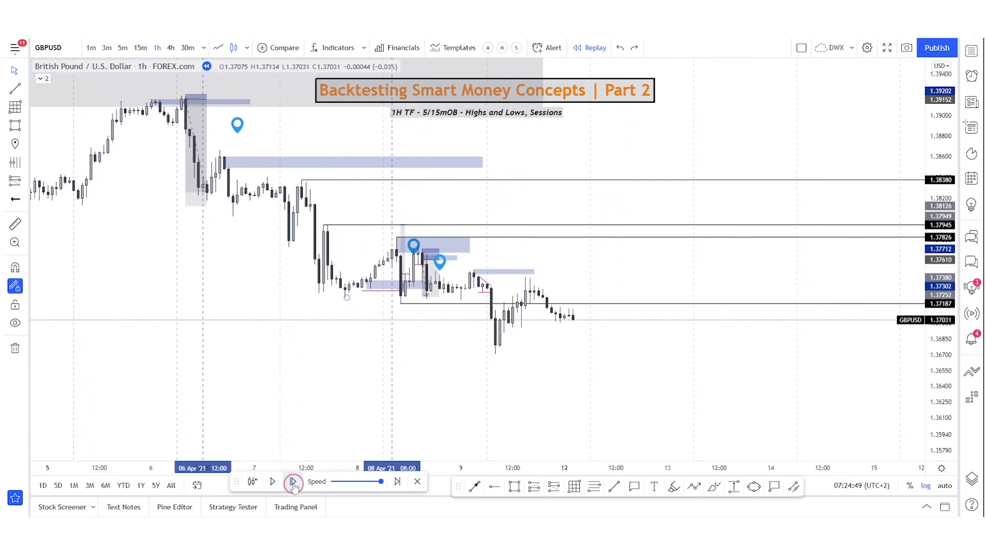
click(293, 483)
click(294, 482)
click(294, 483)
click(294, 483)
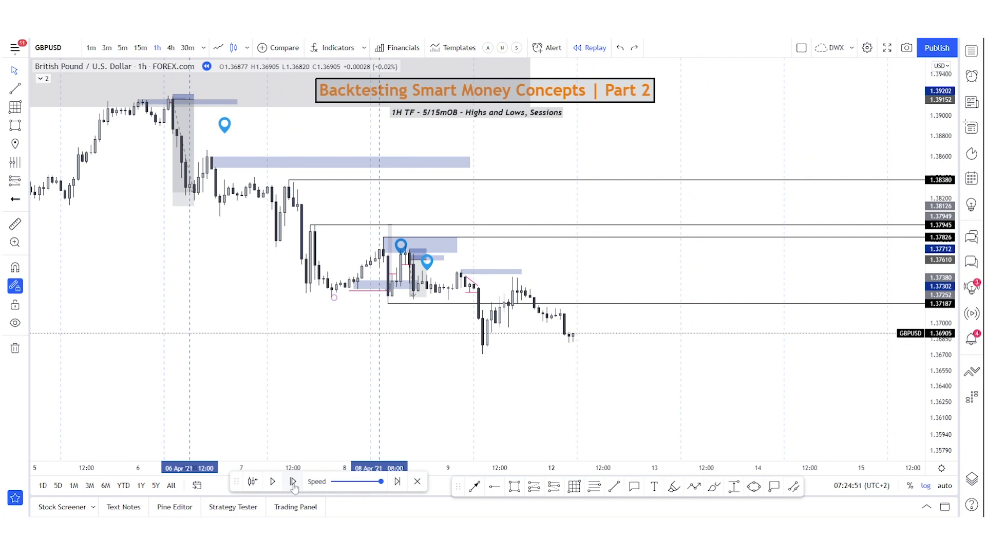
click(294, 483)
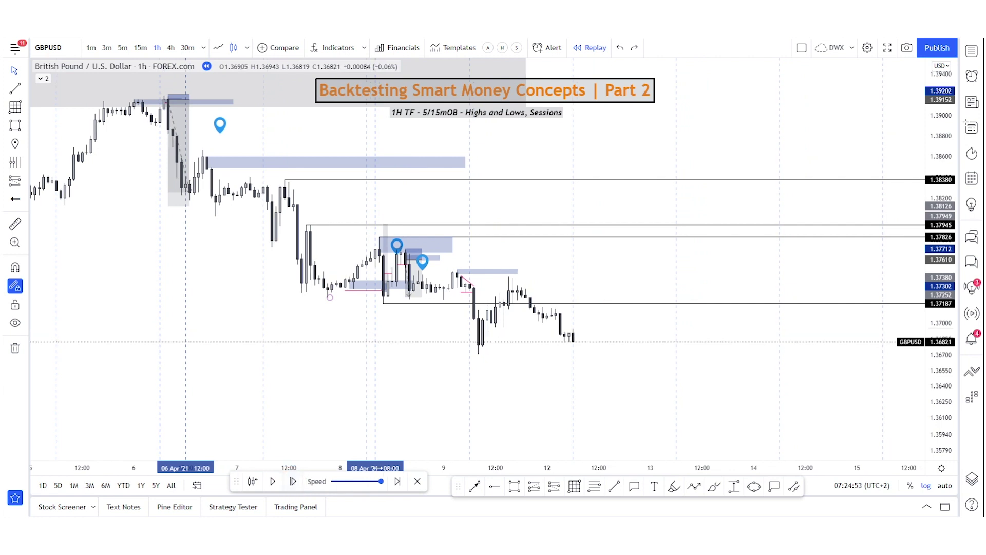
Move the 1.37187 low ray down to the 9 April low at 1.36705 and delete the order block above the drop
drag(383, 303, 478, 354)
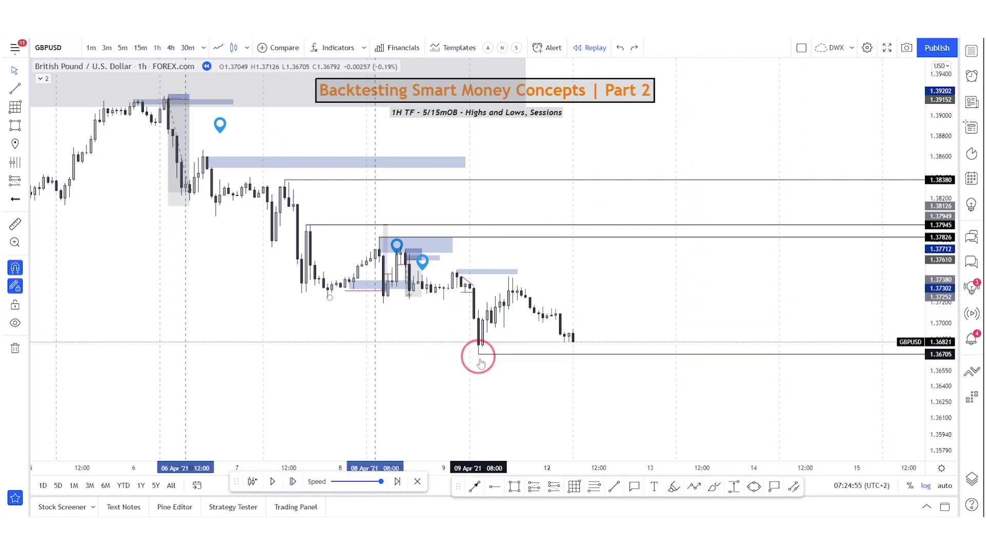
click(489, 273)
key(Delete)
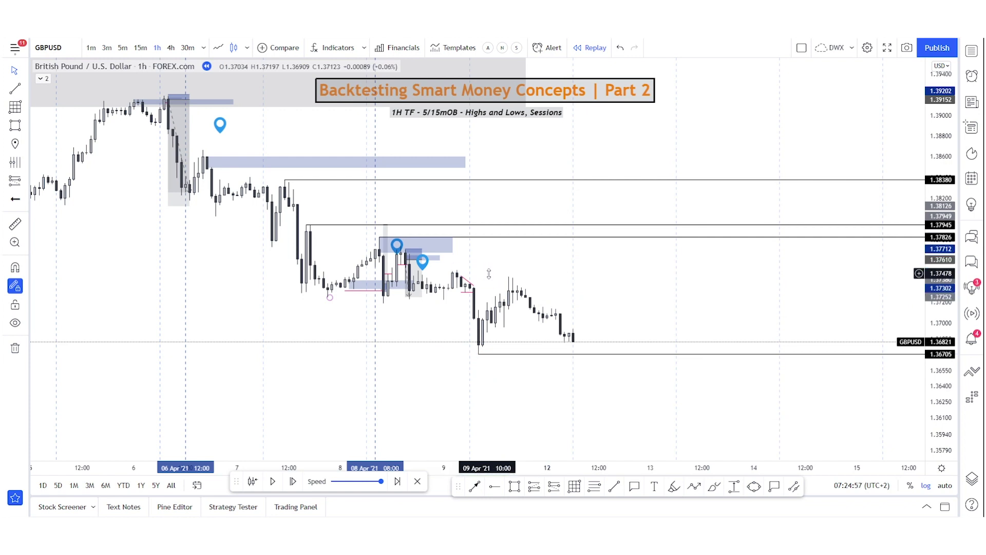
Delete the two red structure lines drawn at the start of the 9 April drop
click(468, 295)
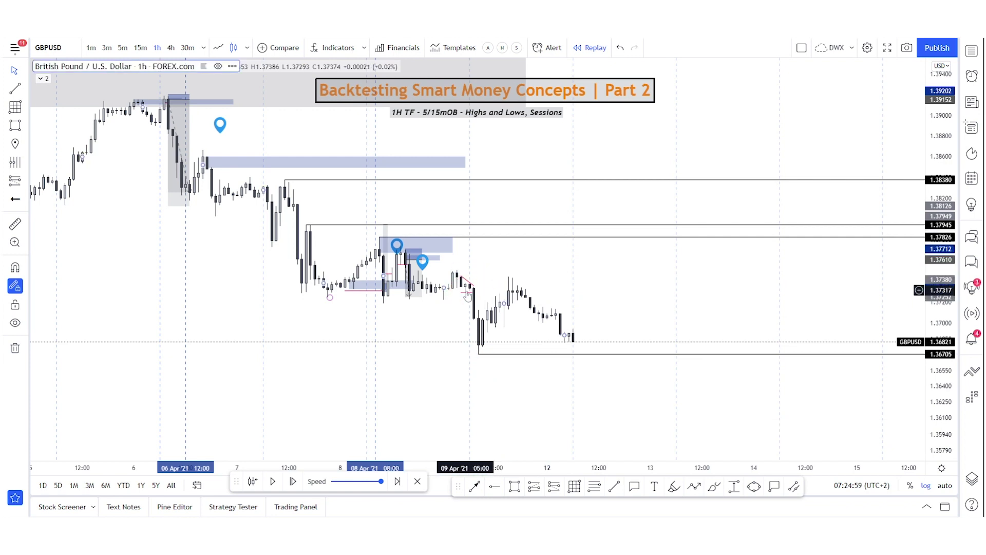
click(463, 293)
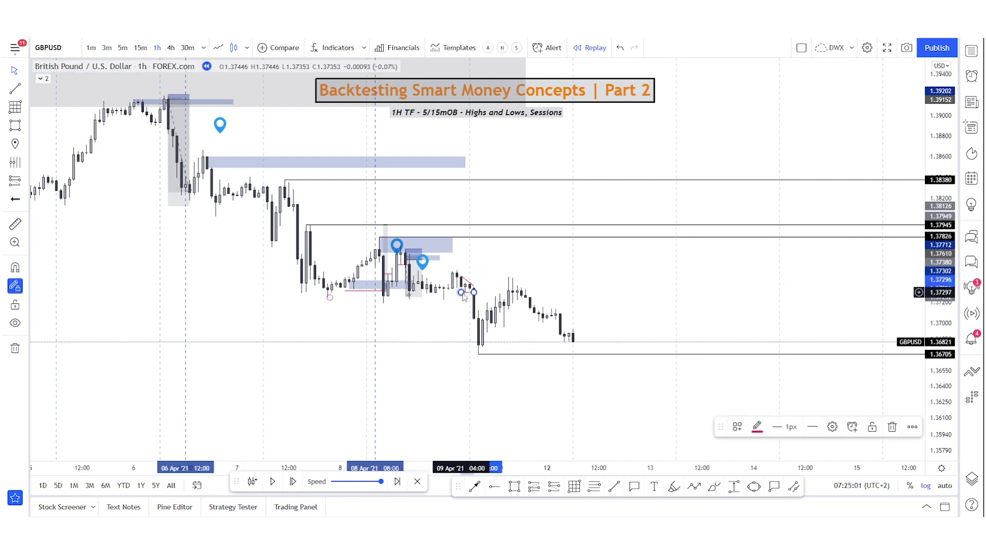
key(Delete)
click(467, 280)
key(Delete)
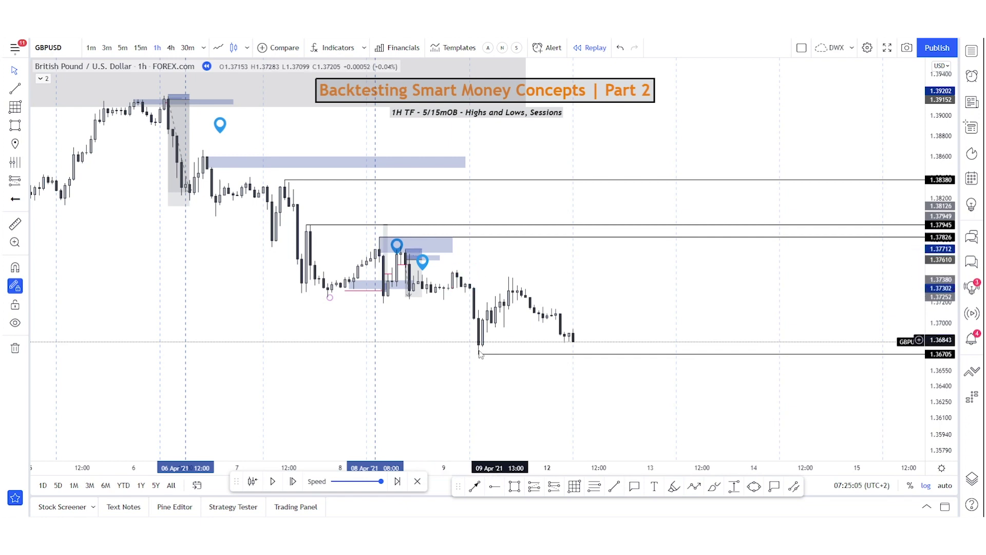
Mark the 9 April high with a horizontal ray at 1.37446
mouse_move(480, 354)
mouse_down()
mouse_move(510, 288)
mouse_move(535, 312)
mouse_move(479, 354)
mouse_up()
click(629, 385)
drag(480, 394, 478, 393)
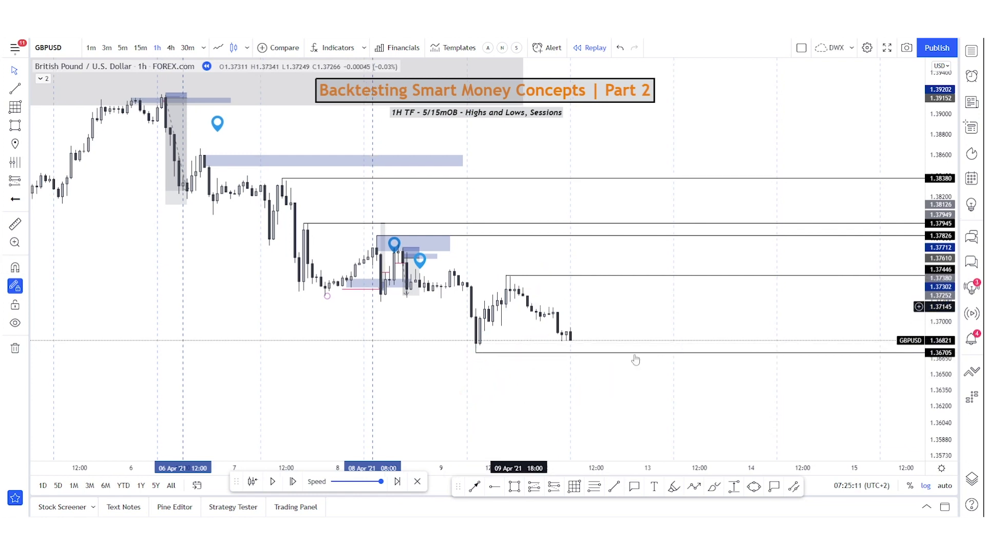
Draw an order block rectangle over the 12 April 02:00 candle, with its upper edge at 1.37148, extended into 13 April
drag(945, 415, 926, 354)
scroll(652, 387, up, 6)
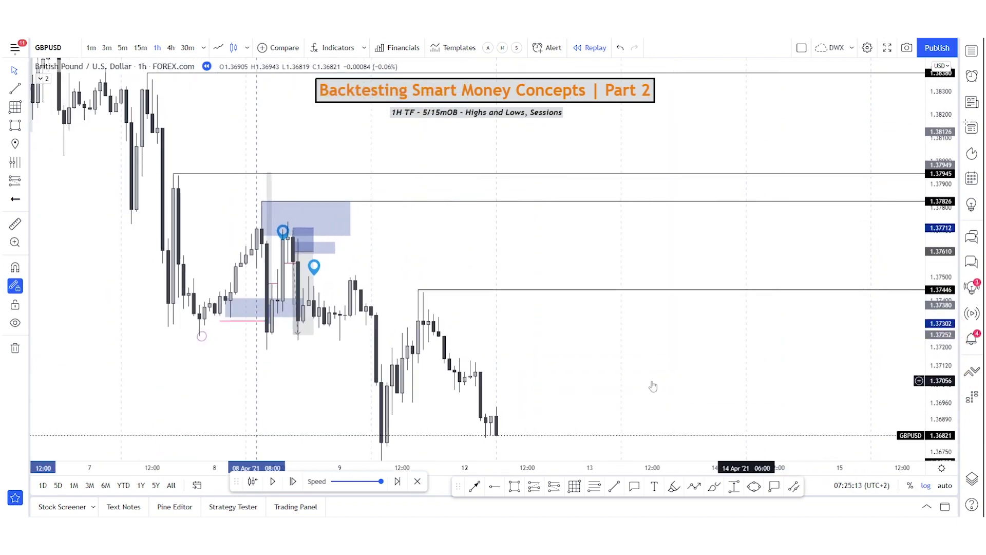
drag(519, 244, 625, 128)
click(514, 486)
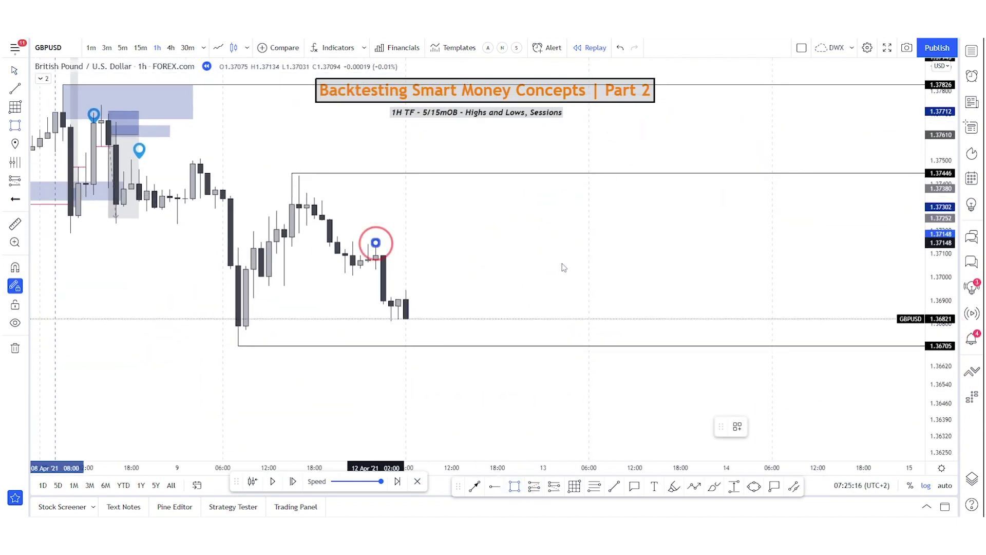
click(566, 264)
click(574, 272)
click(534, 309)
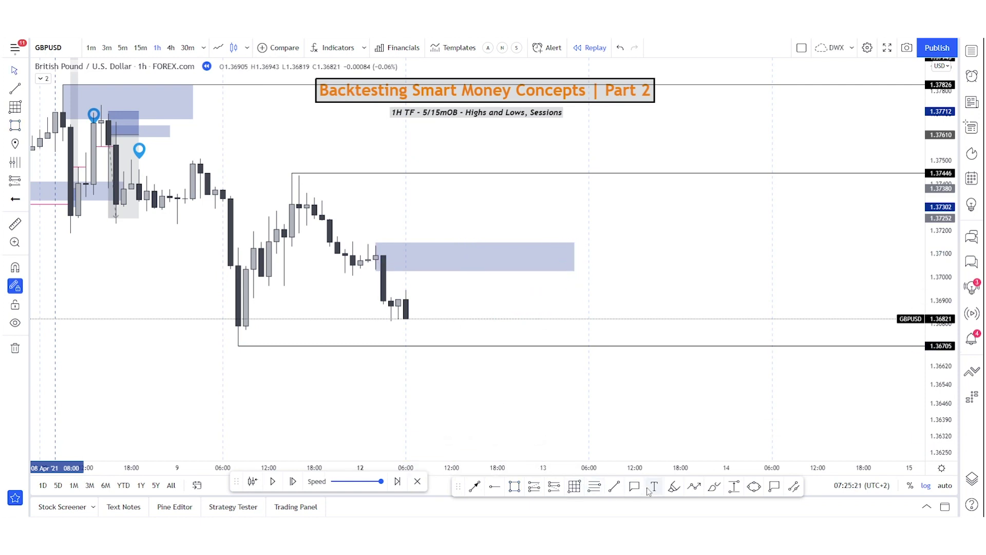
Try sketching a price path from the current candle up into the 12 April order block and down past the marked low
click(695, 486)
click(421, 309)
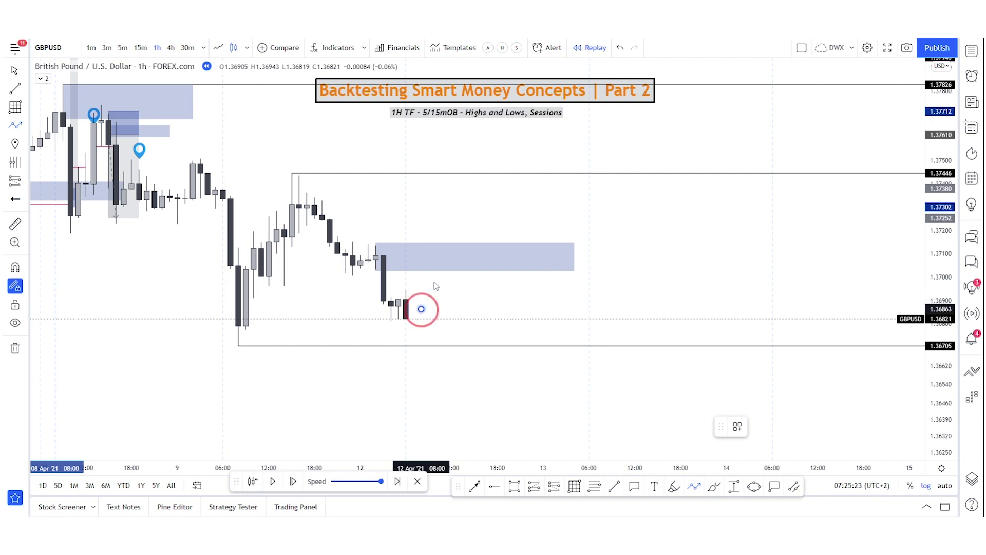
click(444, 256)
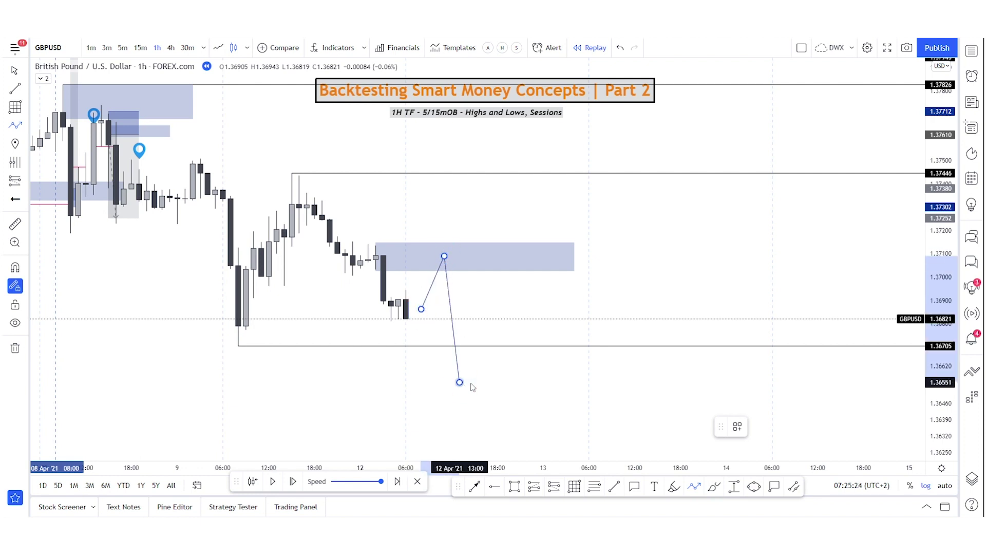
key(Escape)
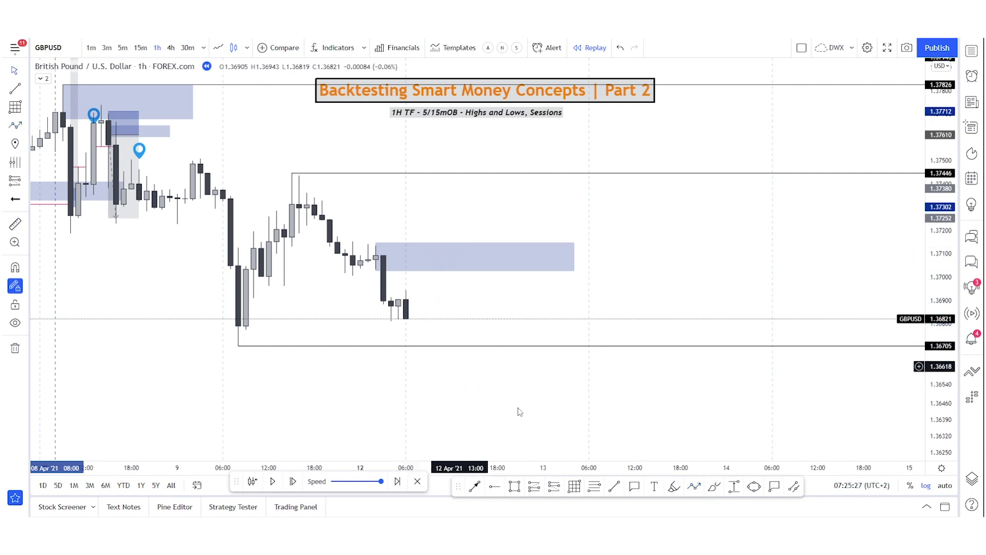
Switch the chart to the 15-minute interval
drag(571, 394, 578, 395)
text(15)
key(Return)
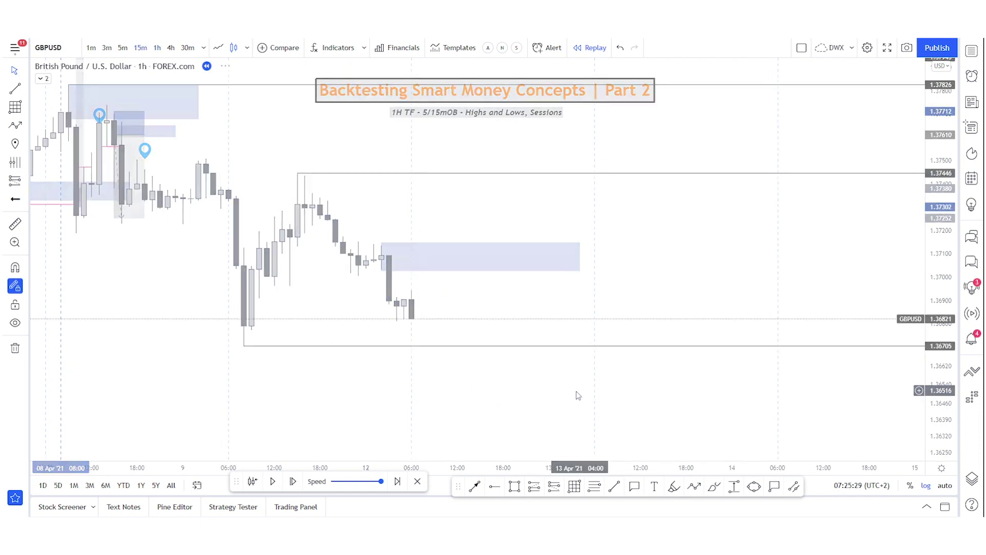
scroll(548, 341, down, 5)
scroll(755, 400, down, 4)
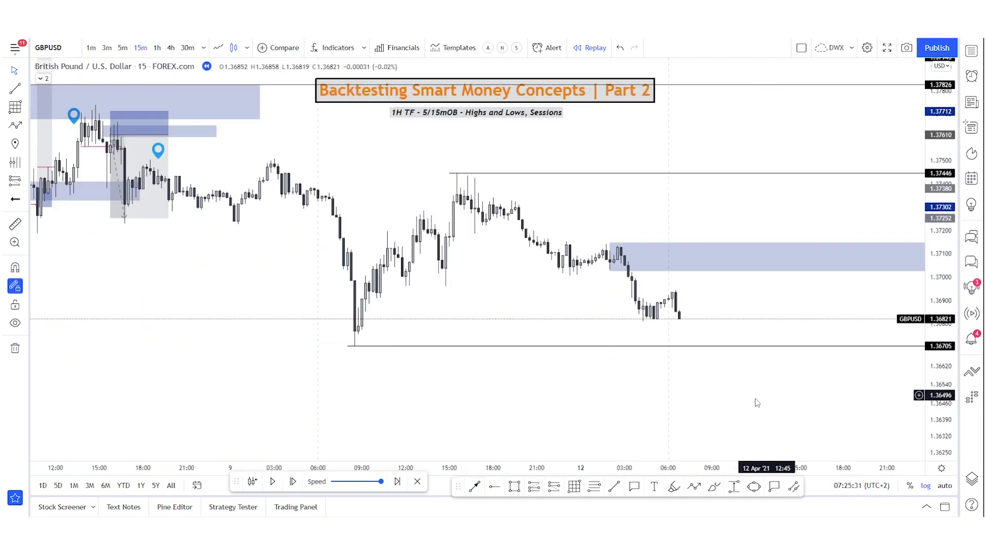
Advance the 15-minute replay to about 08:45 on 12 April, until price enters the order block
click(295, 482)
click(295, 482)
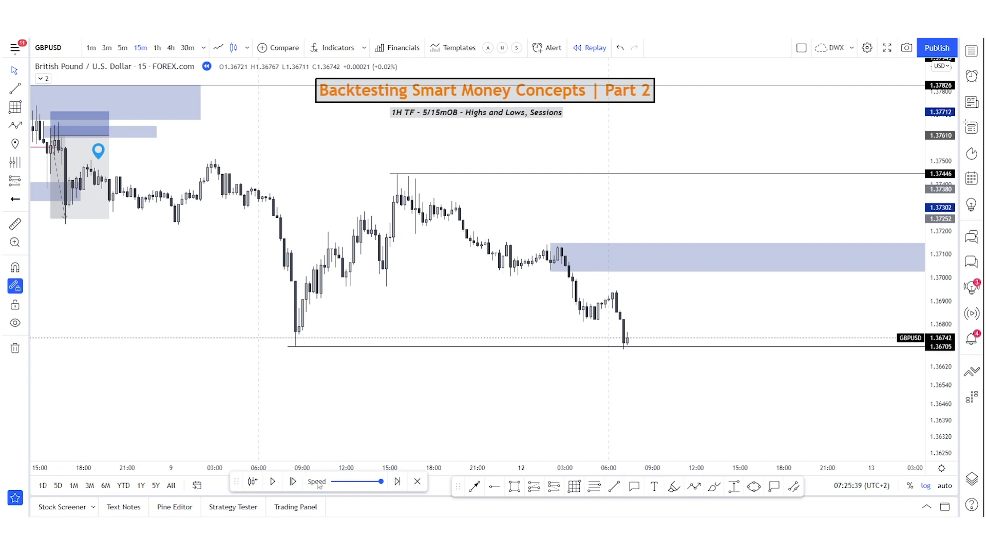
click(293, 482)
click(293, 482)
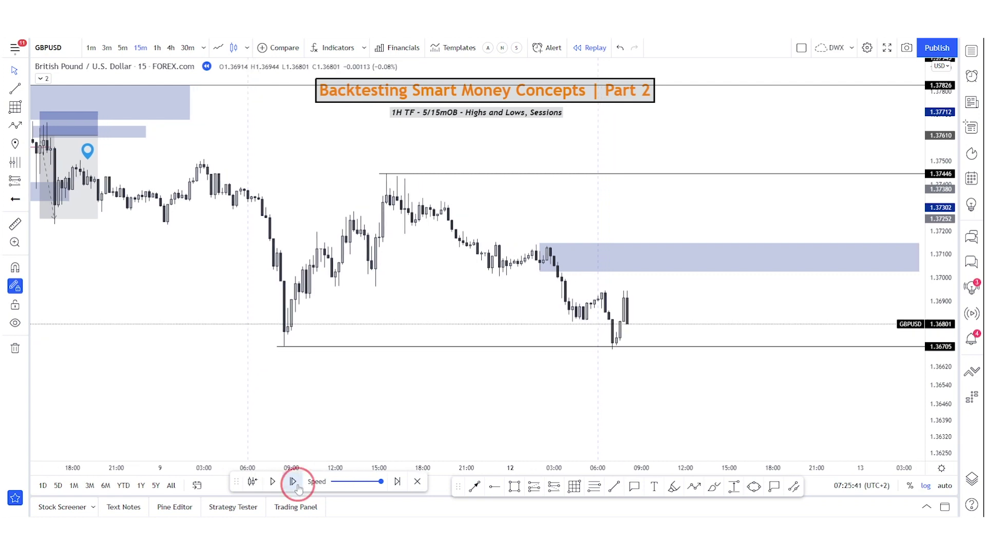
click(293, 481)
click(293, 482)
click(293, 481)
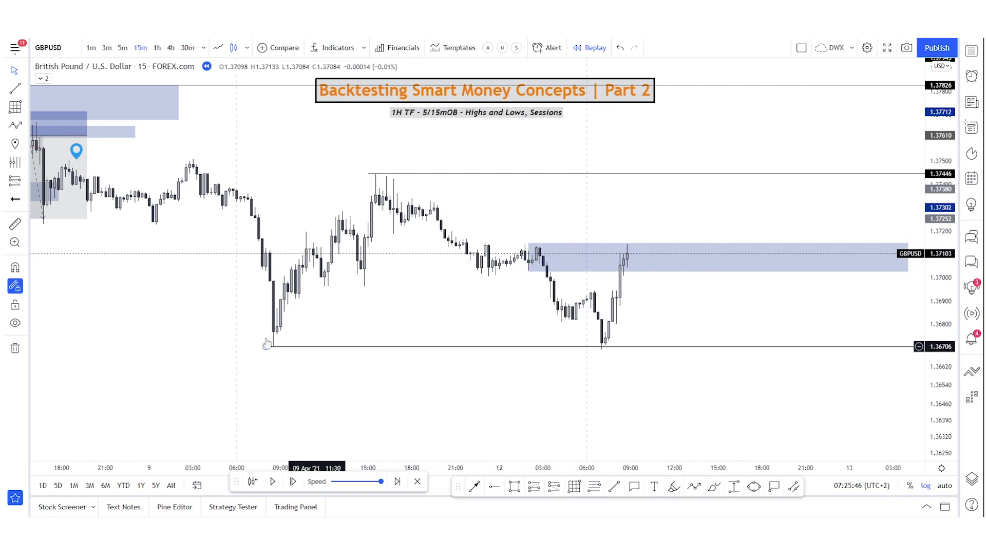
Draw a short red line at about 1.36810 under the early 12 April lows to mark the structure break
scroll(590, 370, up, 3)
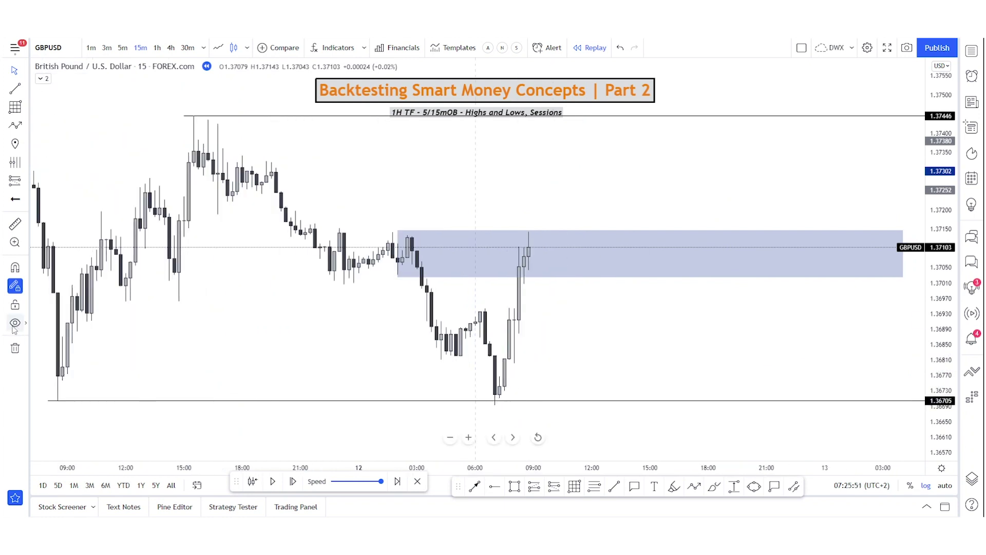
click(612, 495)
click(421, 359)
click(492, 368)
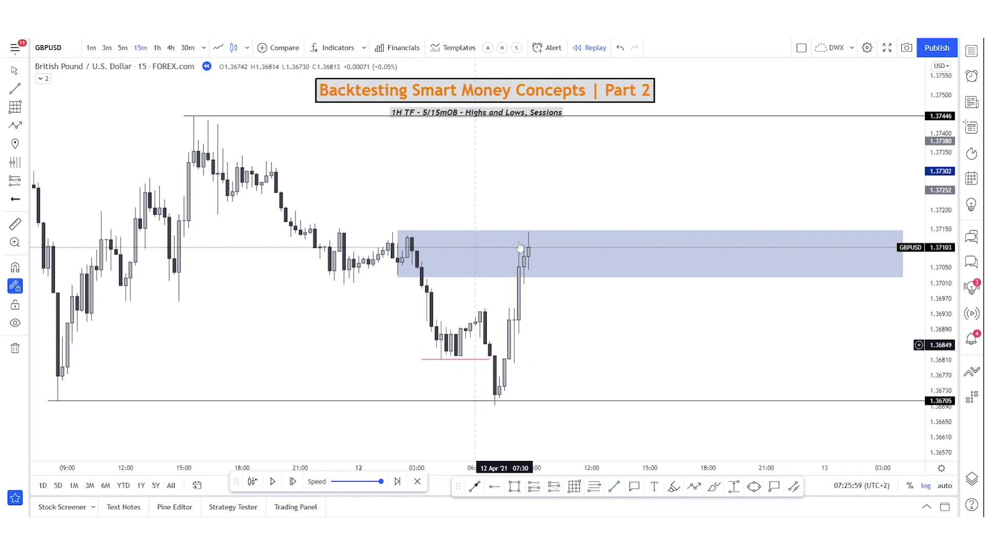
Sketch a projected path from the order block down to about 1.3689 and up again, and remove it
click(694, 486)
click(539, 251)
click(568, 328)
double_click(626, 190)
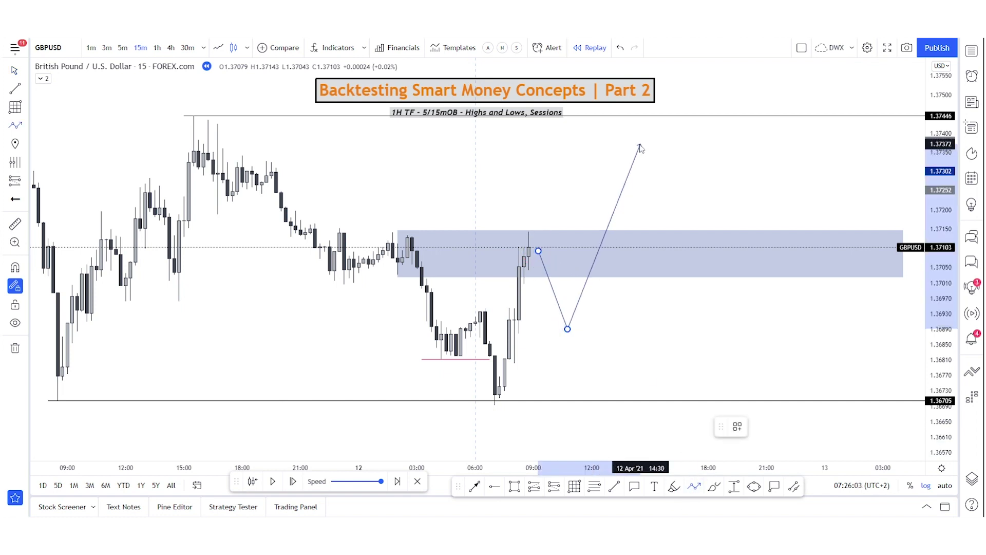
key(Delete)
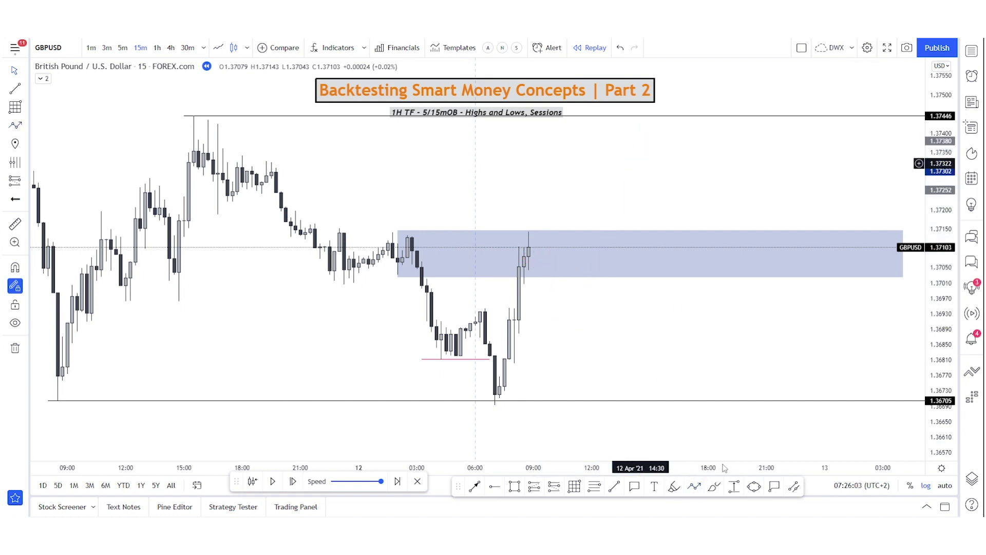
Advance the 15-minute replay to about 10:45 on 12 April, through the order block to the 1.37446 high
click(293, 483)
click(293, 483)
click(293, 483)
click(292, 482)
click(293, 483)
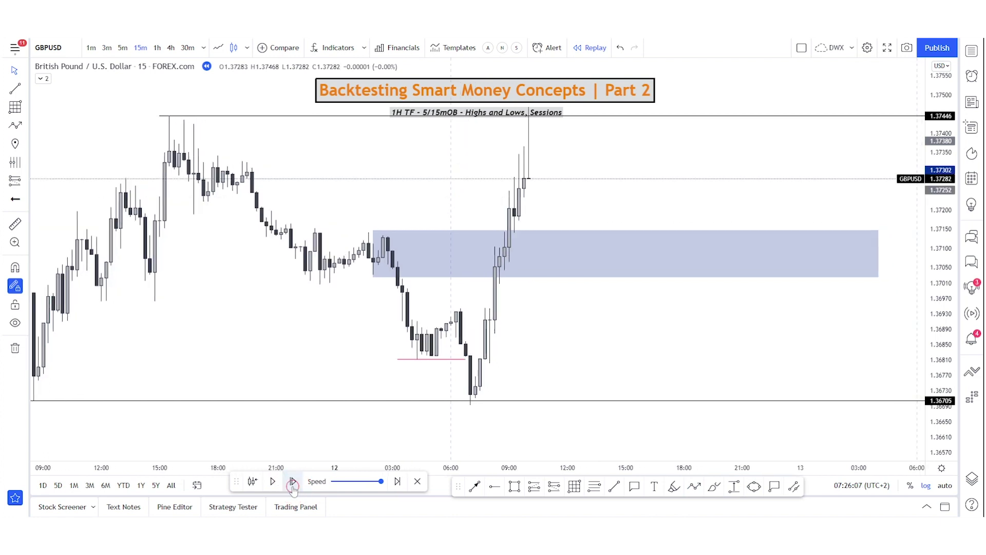
click(292, 485)
click(292, 486)
click(293, 486)
click(575, 316)
drag(575, 379, 575, 386)
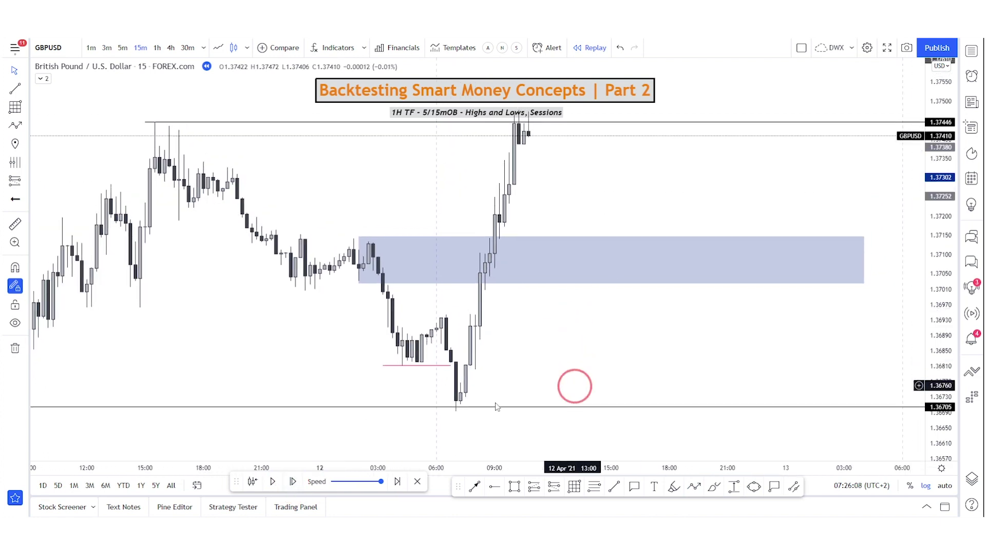
click(496, 406)
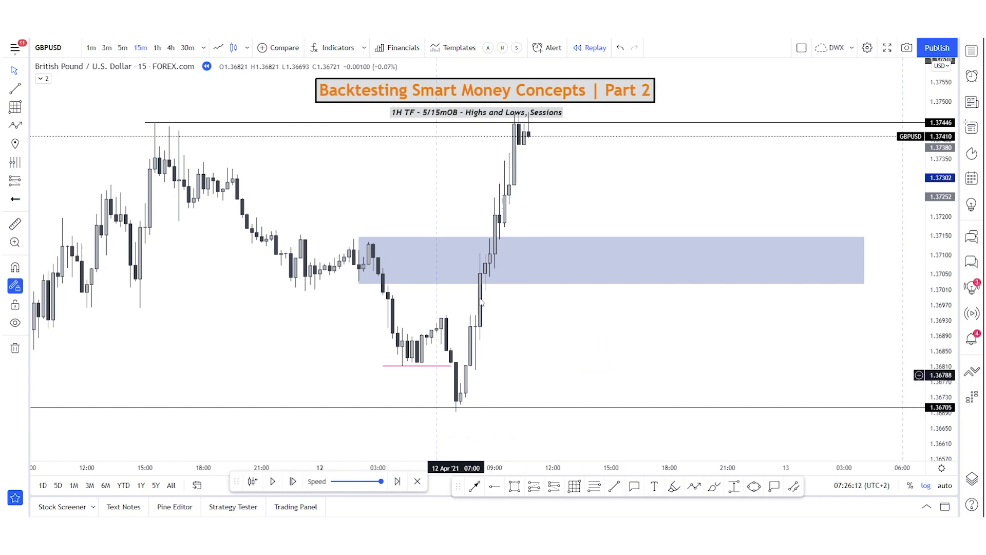
drag(647, 224, 647, 230)
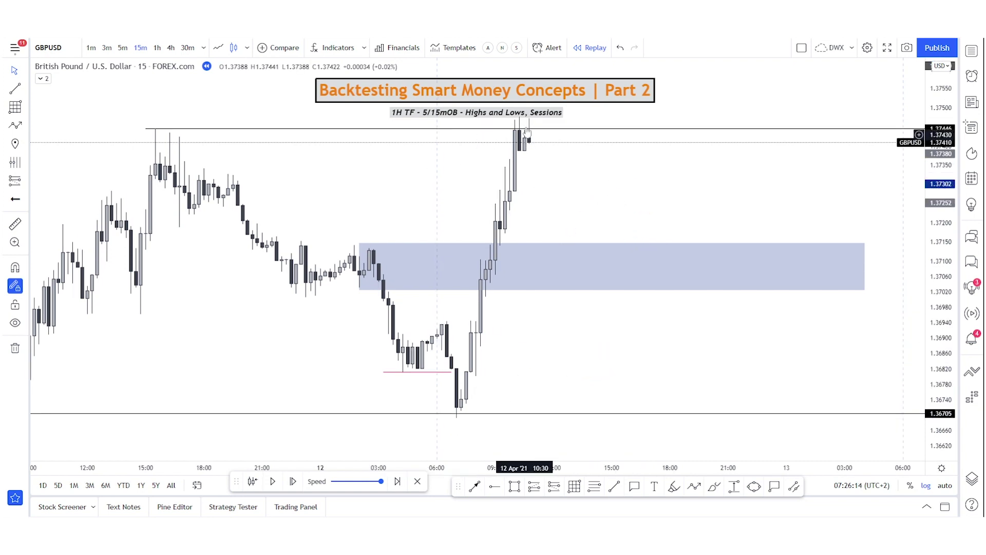
Advance the 15-minute replay candle by candle to about 17:00 on 12 April
click(295, 485)
click(296, 485)
click(296, 485)
click(296, 485)
click(296, 484)
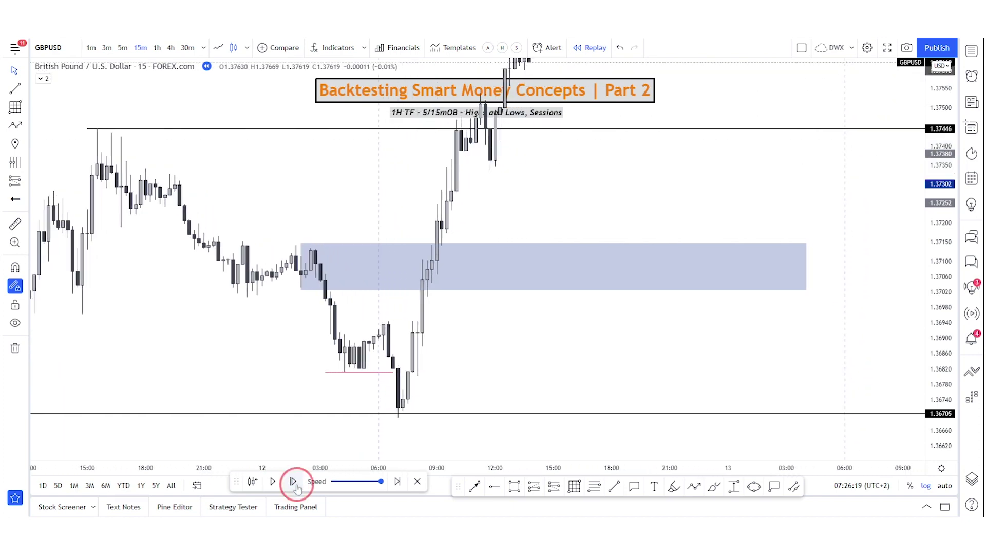
click(296, 485)
click(296, 484)
click(296, 485)
click(295, 485)
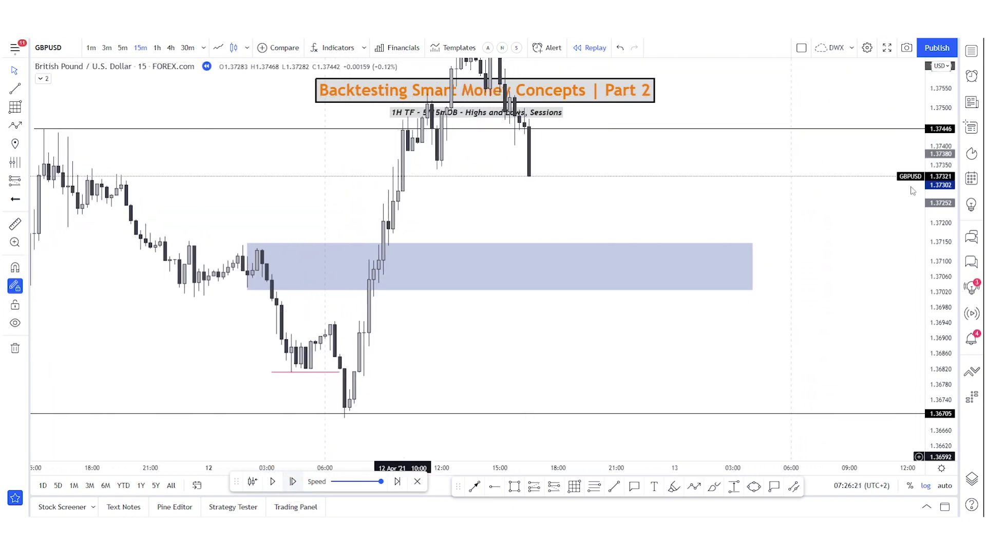
Switch the chart back to the 1-hour interval with the recent swings in view
drag(936, 153, 927, 267)
scroll(816, 273, down, 2)
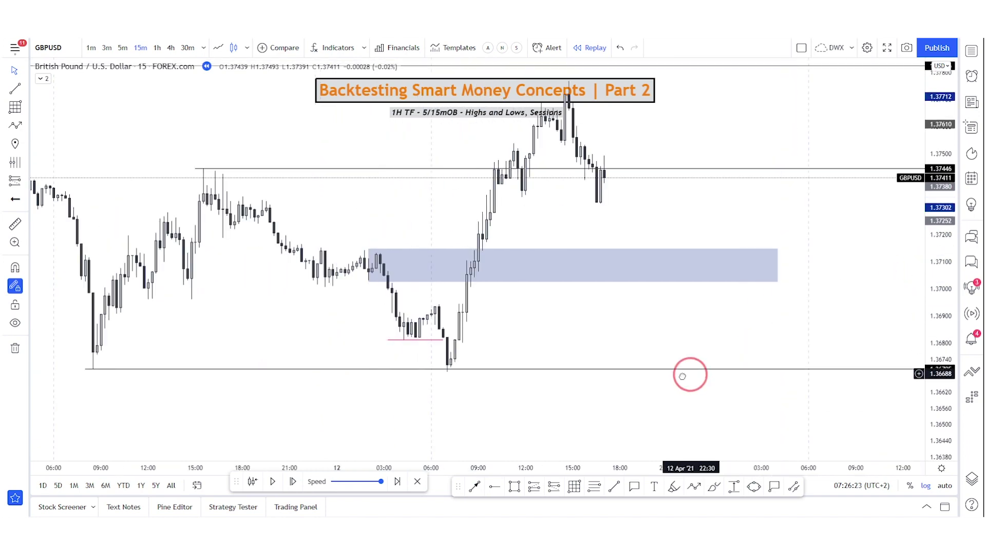
drag(689, 375, 683, 363)
key(Return)
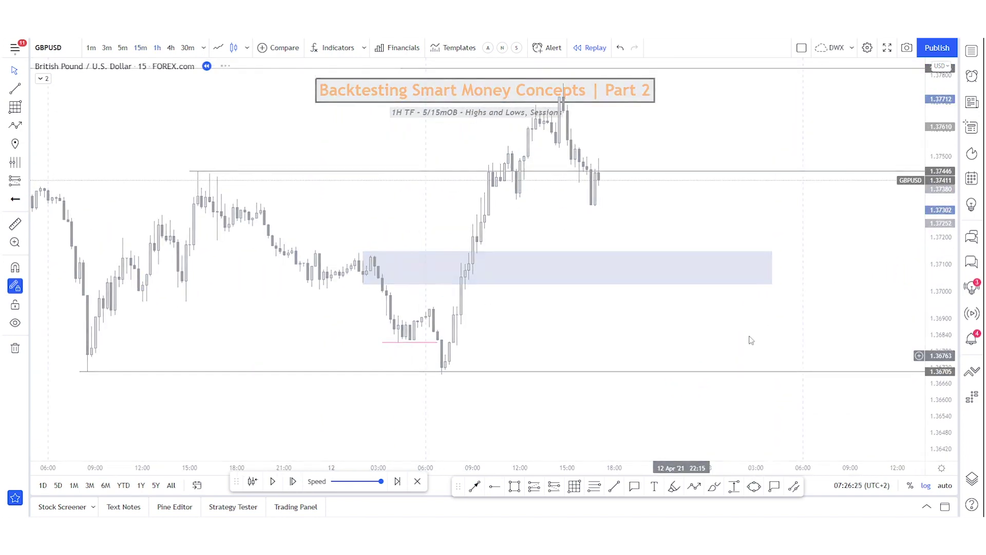
scroll(773, 349, up, 2)
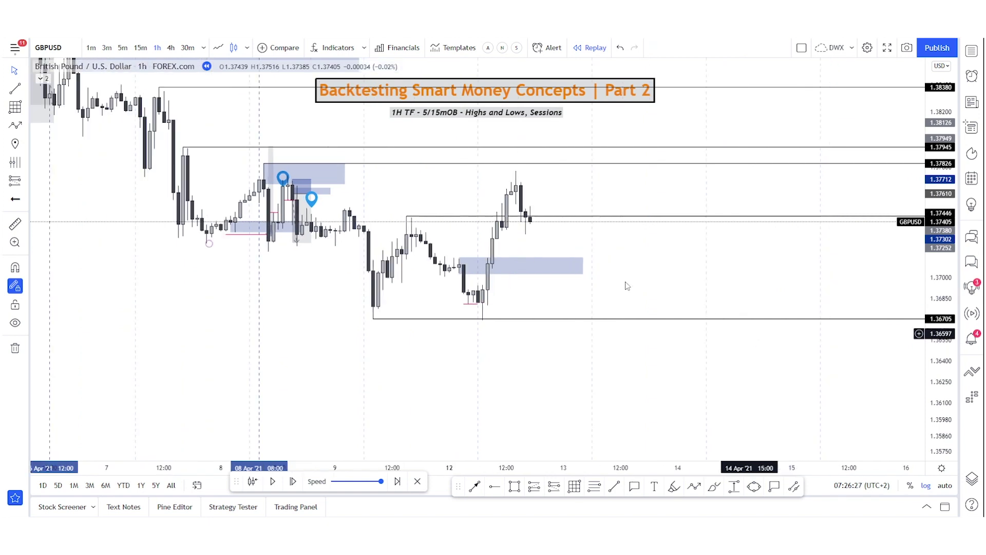
drag(627, 348, 561, 362)
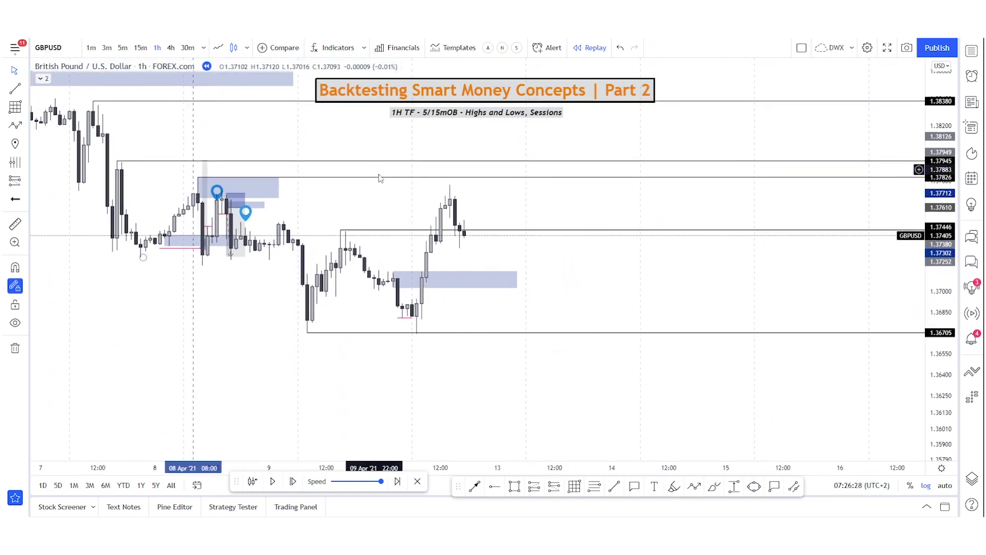
Delete the horizontal rays at 1.37826 and 1.37945
click(385, 177)
drag(384, 182, 386, 164)
key(Delete)
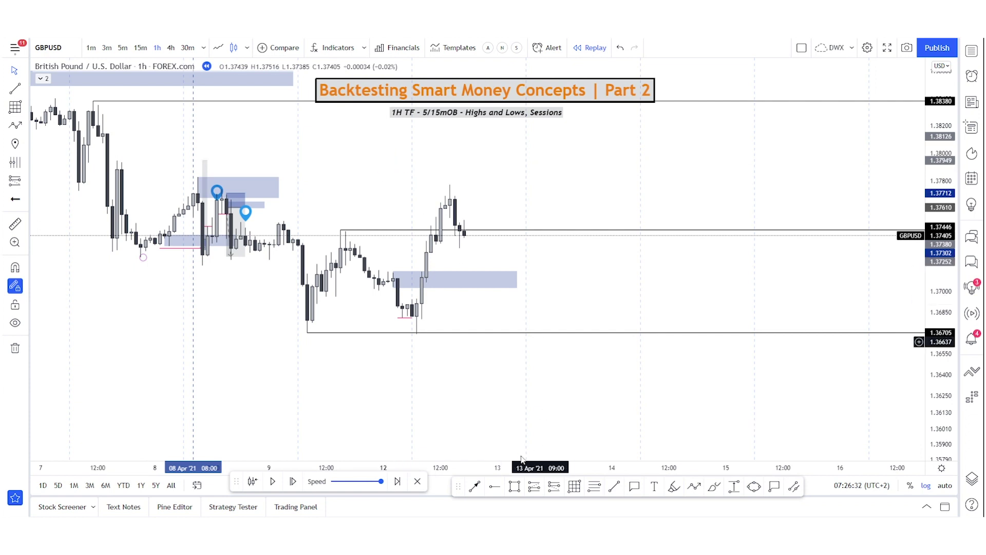
Advance the 1-hour replay candle by candle to about 06:00 on 13 April
click(299, 486)
click(299, 486)
click(299, 486)
click(299, 486)
click(299, 486)
click(299, 486)
click(299, 486)
click(299, 486)
click(299, 486)
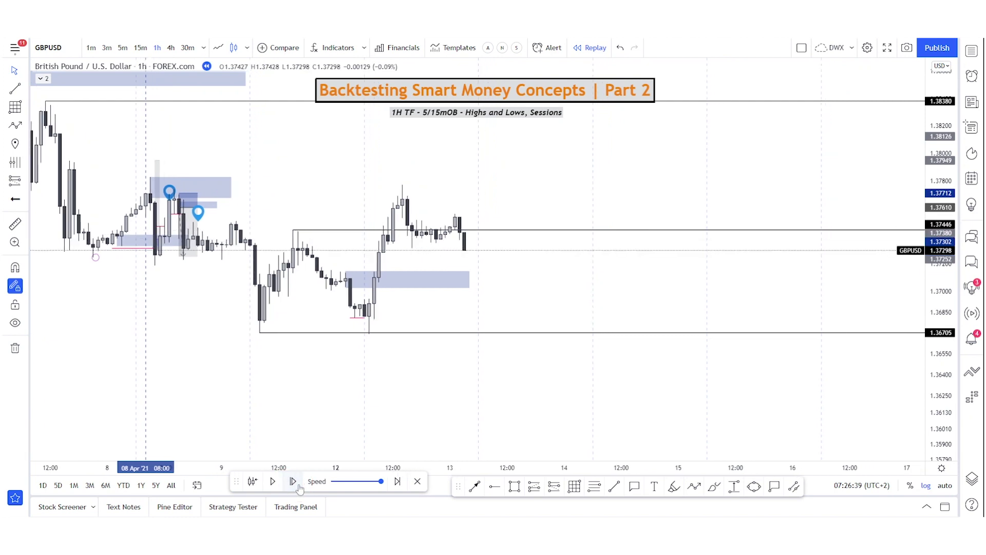
click(299, 486)
click(299, 486)
click(299, 486)
Delete the 12 April order block and move the high and low rays to the 12 April extremes at 1.37779 and 1.36696
click(393, 288)
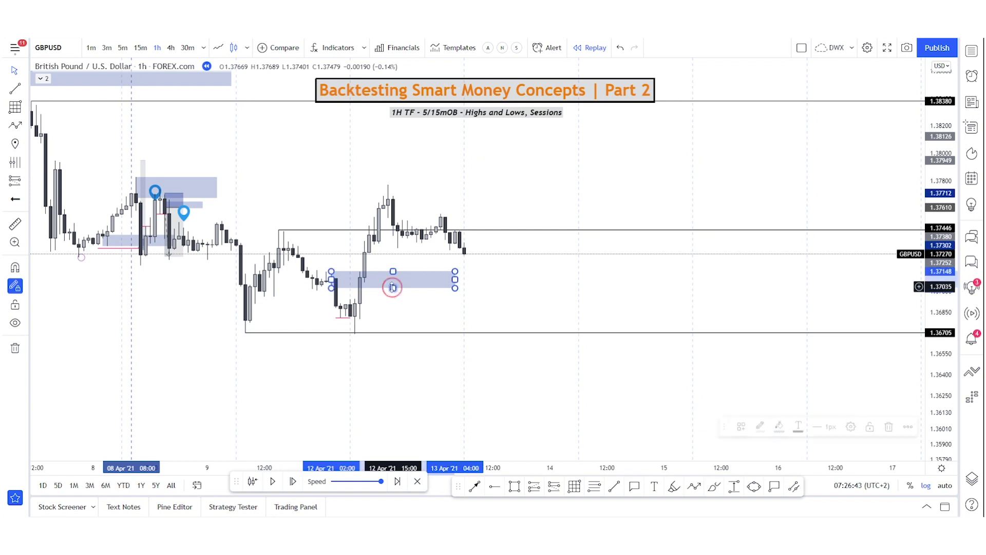
key(Delete)
drag(280, 228, 388, 183)
drag(245, 332, 358, 337)
click(412, 302)
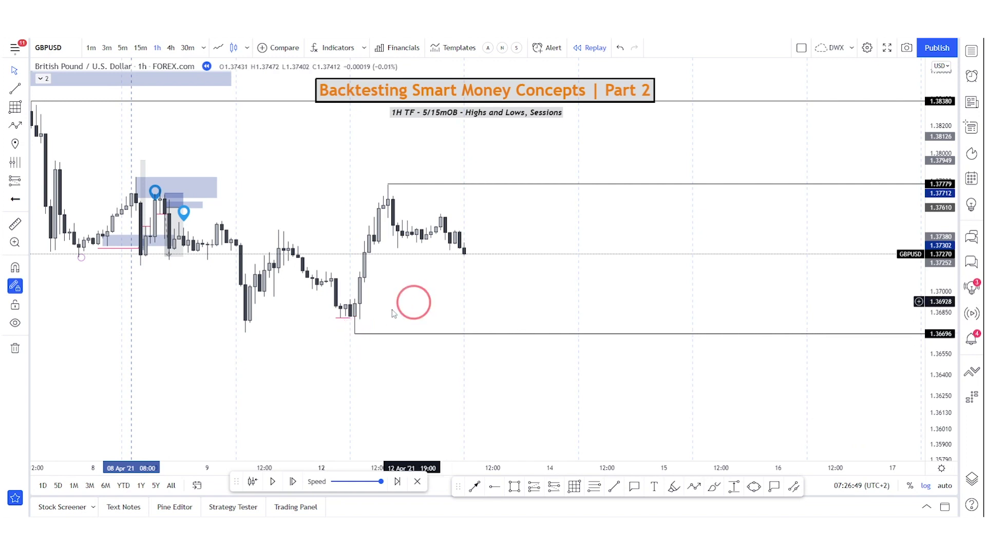
Draw horizontal trend lines at the 9 April swing high of about 1.37442 and at two structure breaks in the 12 April rally
click(614, 486)
click(264, 231)
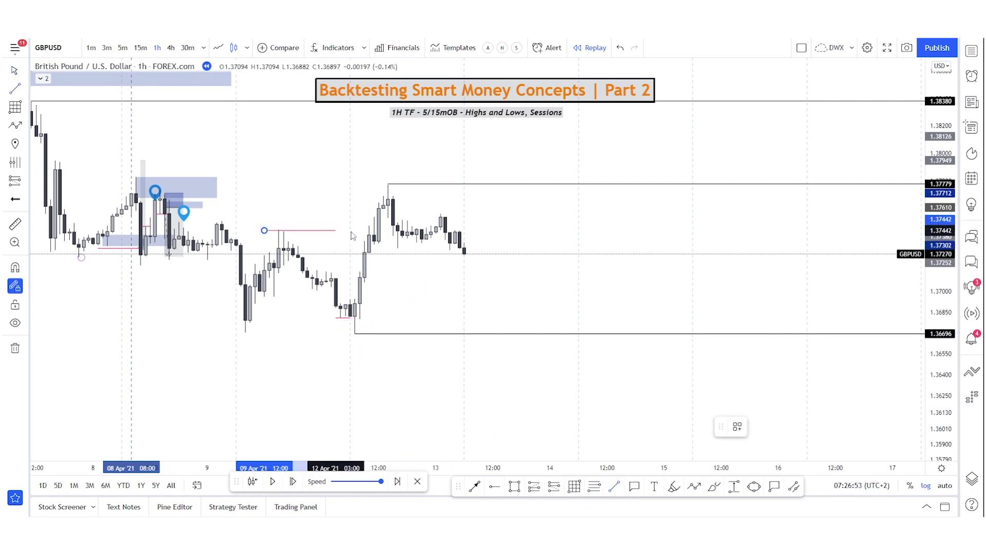
click(369, 230)
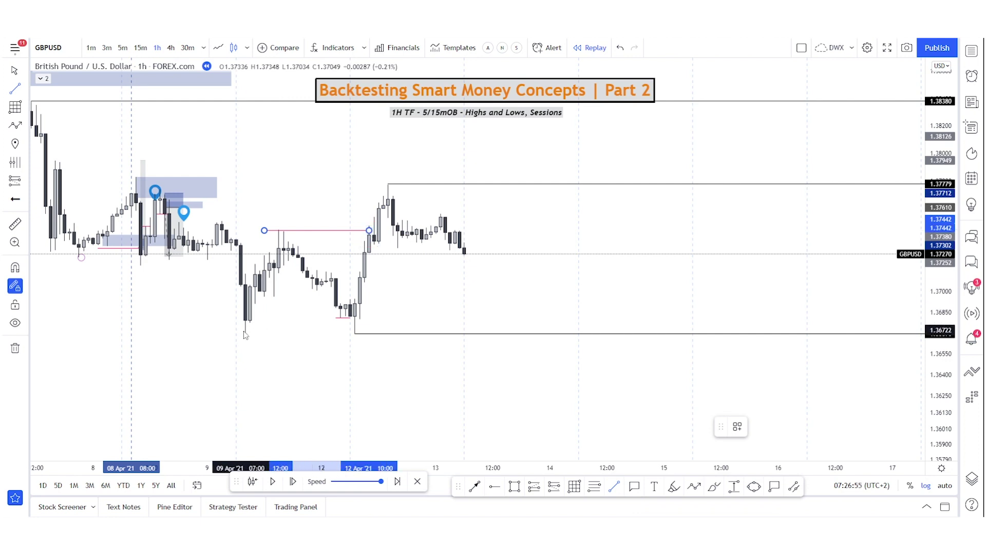
click(355, 281)
shift+click(379, 281)
click(350, 299)
shift+click(379, 301)
click(421, 292)
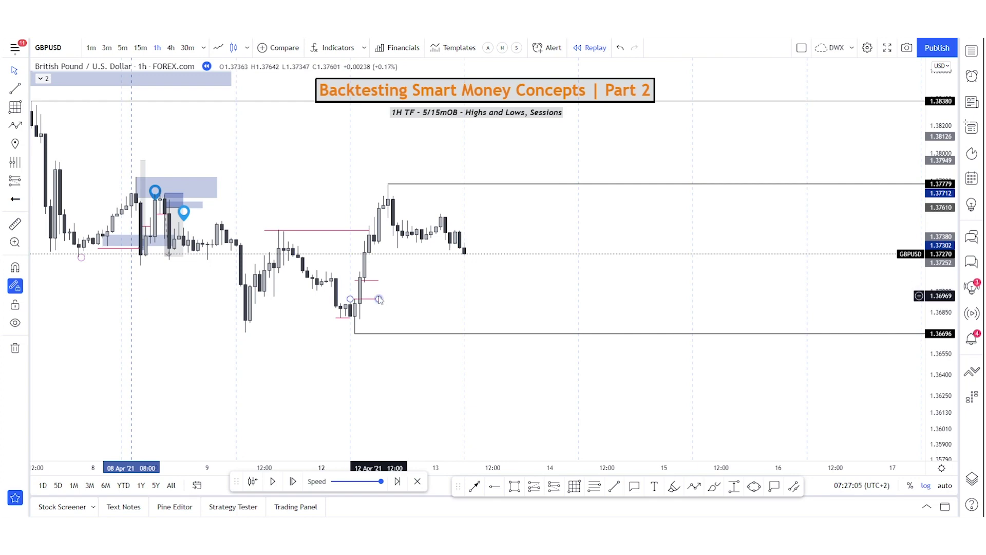
Switch the chart to the 15-minute interval and box the order block at the 12 April low, starting at about 1.36952
text(15)
key(Return)
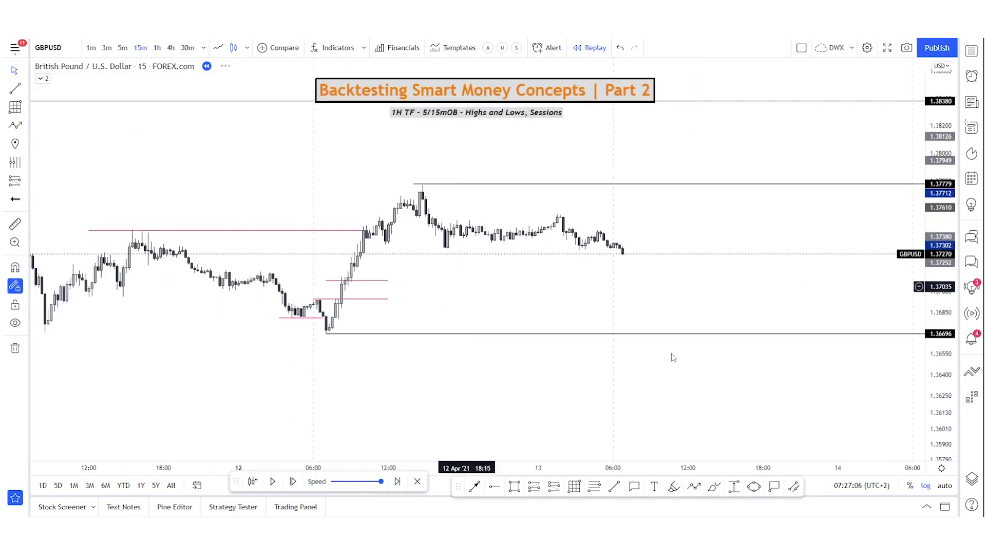
drag(948, 437, 947, 323)
drag(590, 466, 478, 465)
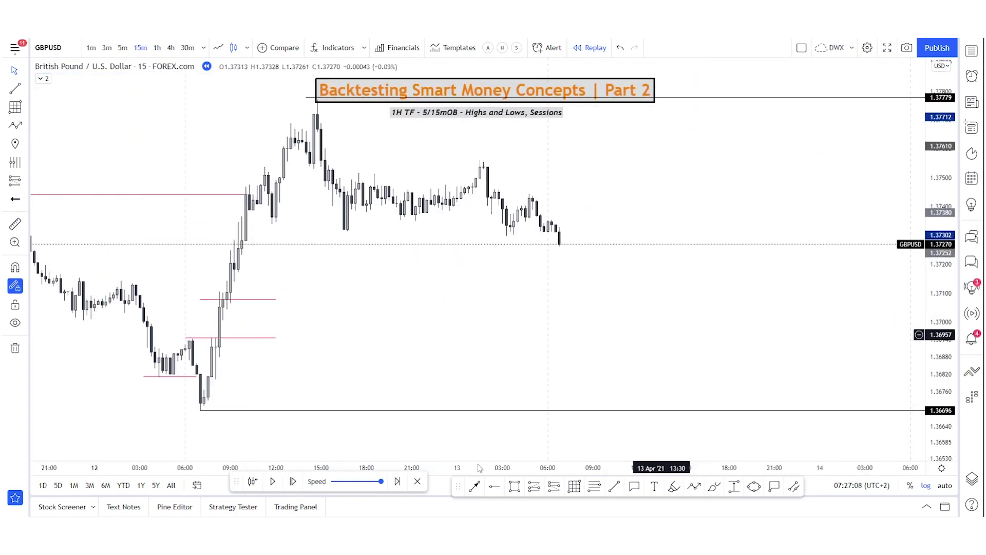
click(574, 486)
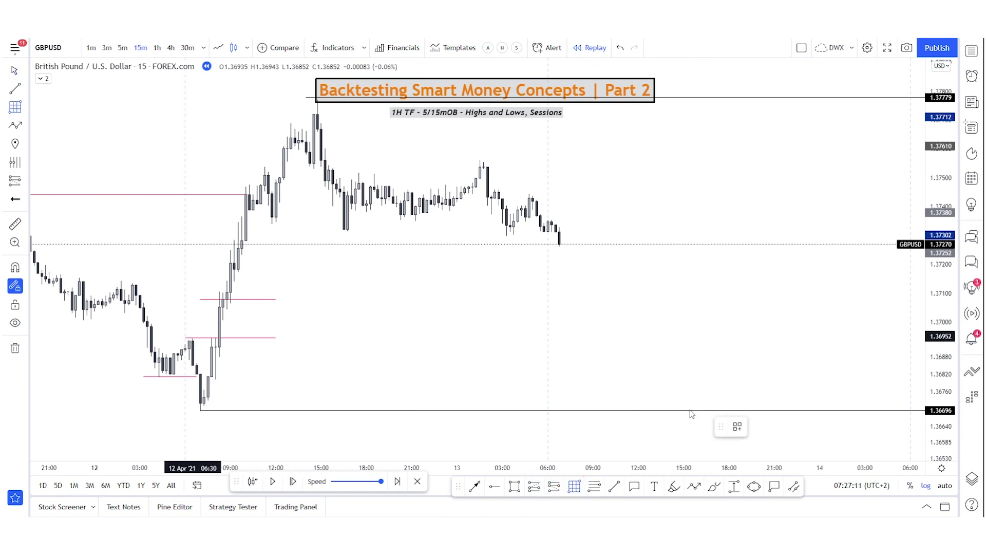
click(193, 336)
click(722, 409)
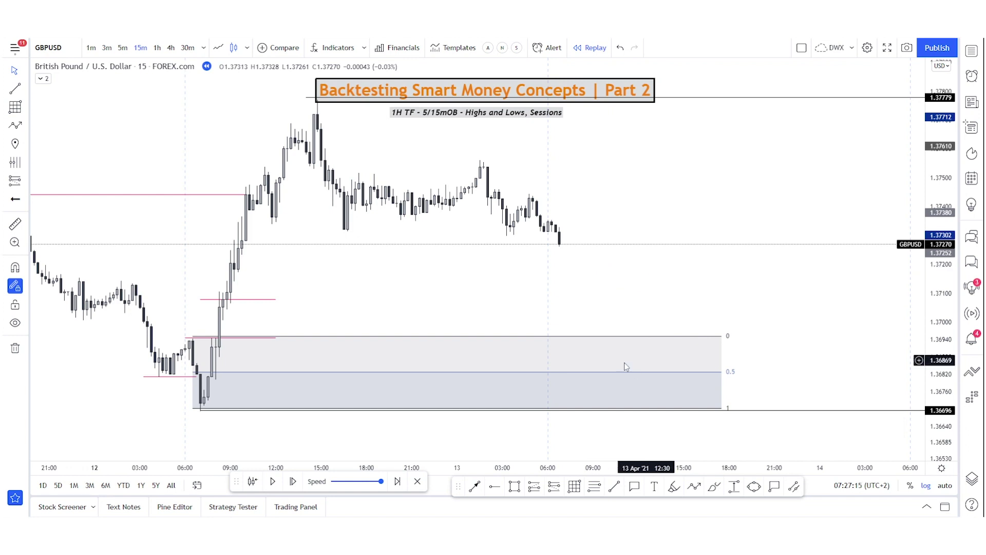
Advance the 15-minute replay candle by candle to about 15:45 on 13 April, past the wick into the order block
drag(591, 262, 596, 282)
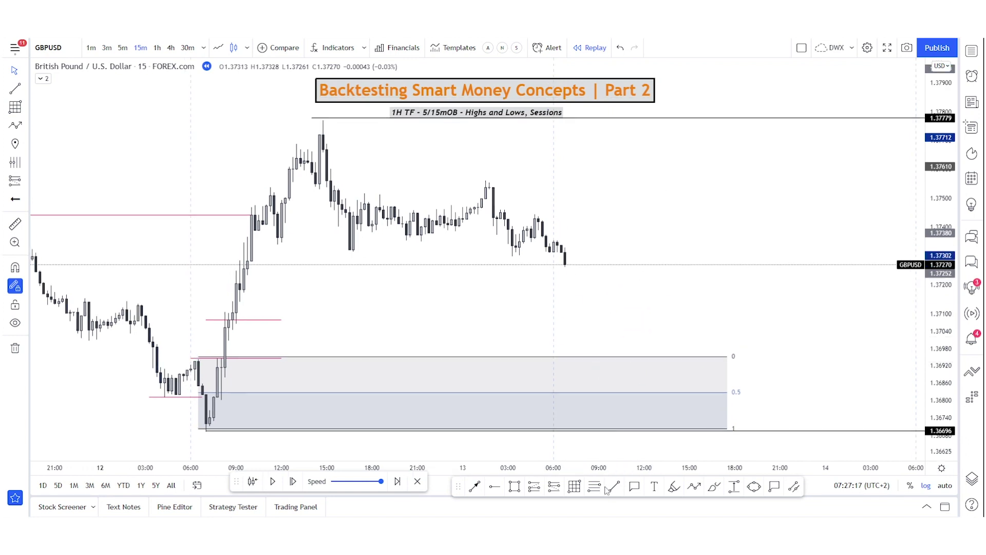
click(293, 483)
click(294, 483)
click(294, 483)
click(294, 482)
click(294, 483)
click(294, 483)
click(293, 481)
click(293, 481)
click(293, 482)
click(293, 482)
click(293, 481)
click(293, 481)
click(293, 481)
click(293, 481)
click(293, 481)
click(292, 481)
click(293, 481)
click(293, 481)
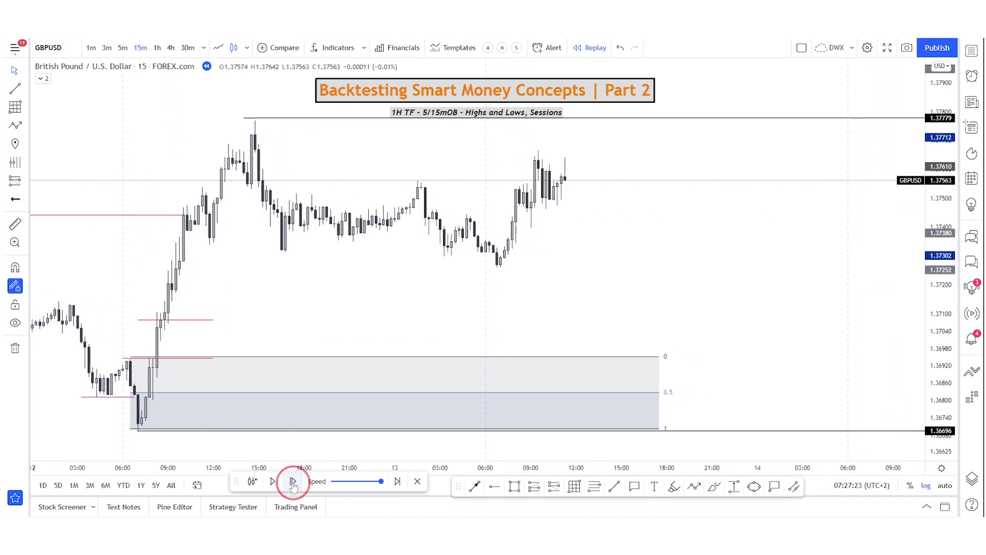
click(292, 481)
click(293, 481)
click(293, 482)
click(293, 482)
click(293, 481)
click(293, 482)
click(292, 482)
click(293, 481)
click(292, 481)
click(293, 482)
click(292, 482)
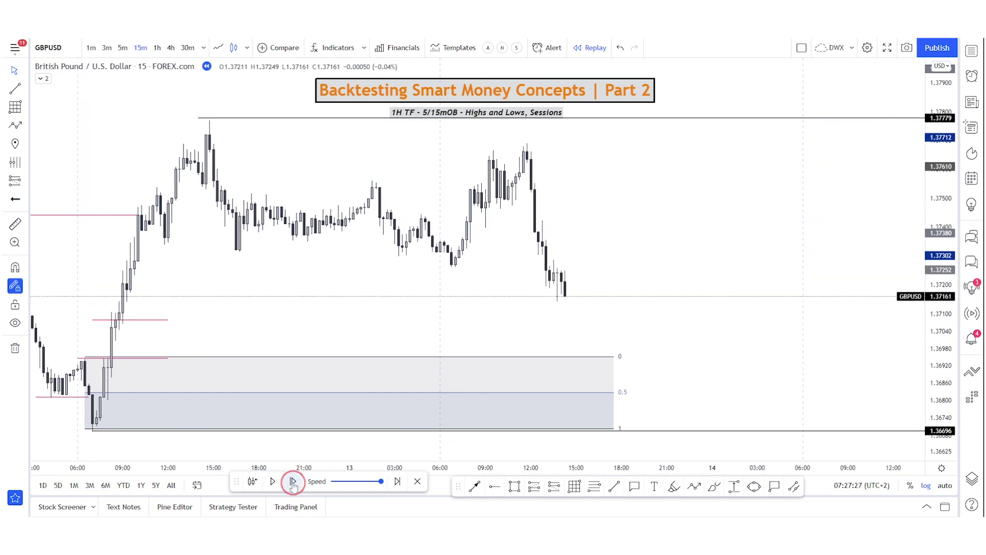
click(292, 481)
click(293, 481)
click(293, 481)
click(293, 481)
click(293, 481)
click(293, 481)
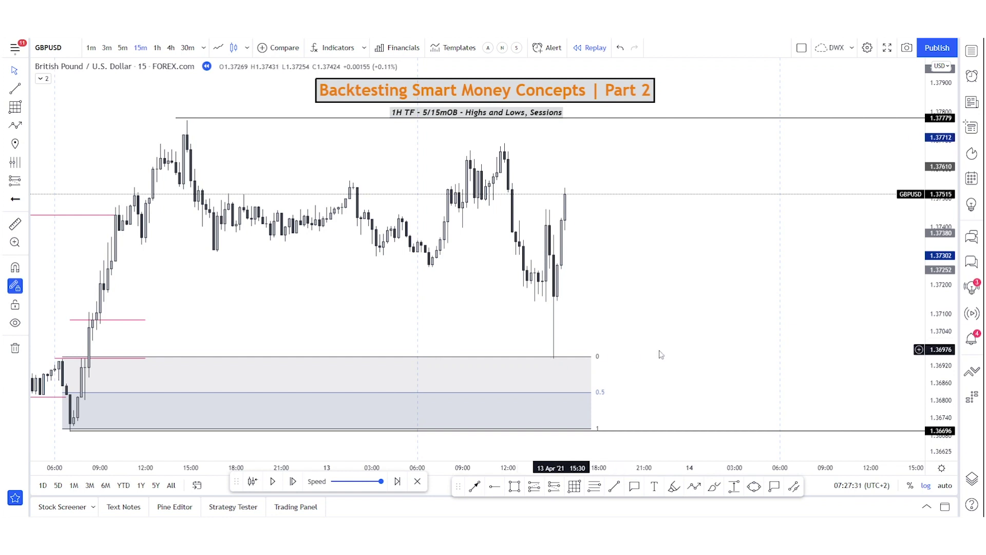
Try a freehand brush mark at the 13 April wick touching the order block and undo it
click(707, 337)
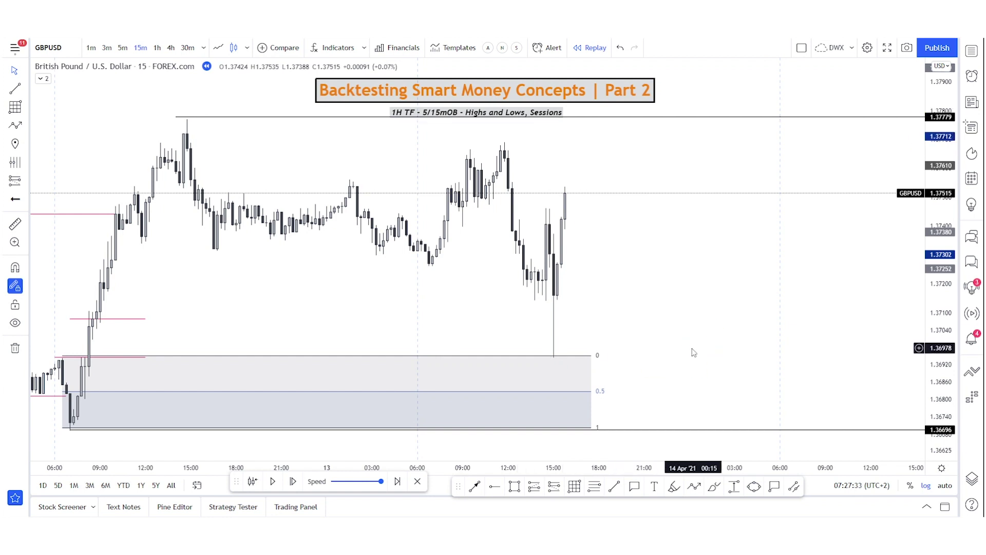
scroll(780, 278, down, 2)
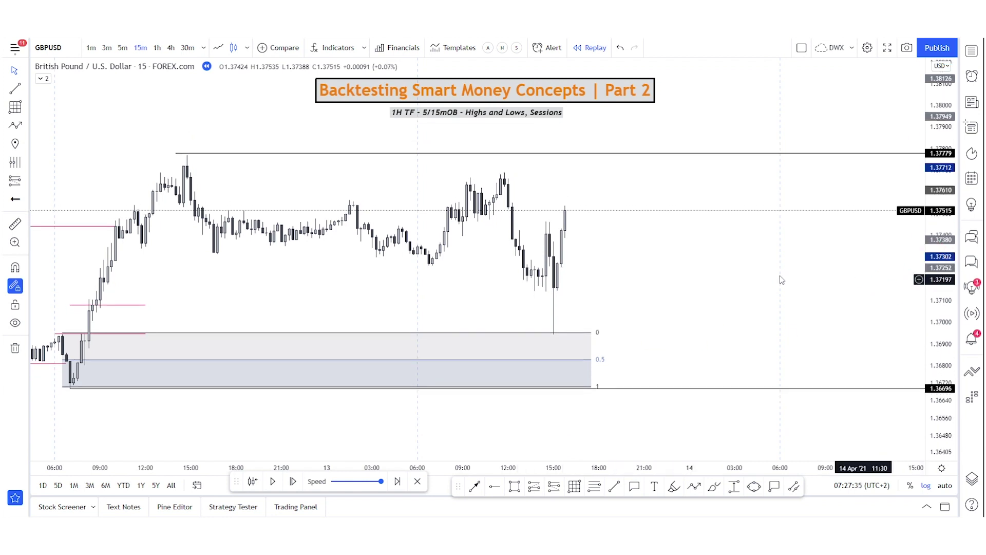
drag(717, 309, 712, 310)
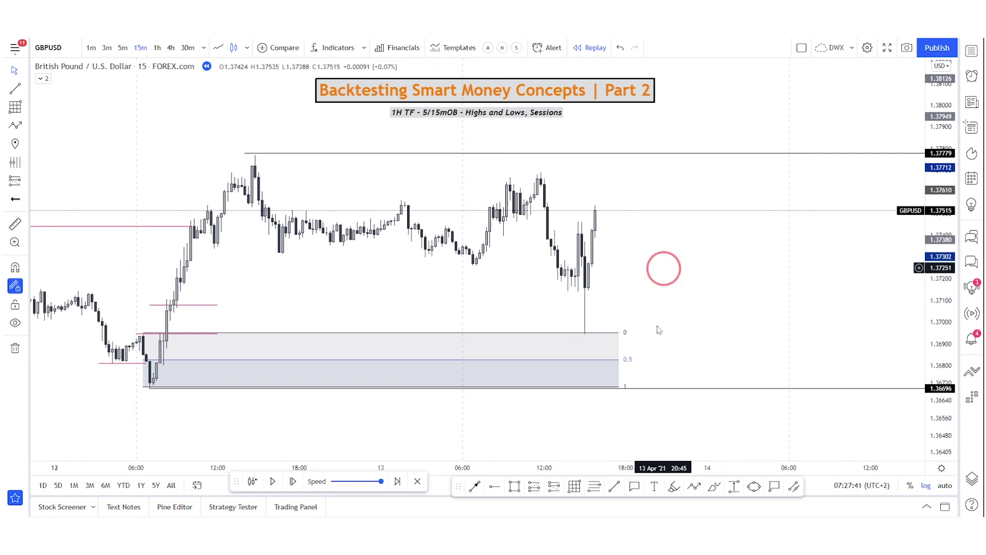
drag(657, 320, 654, 341)
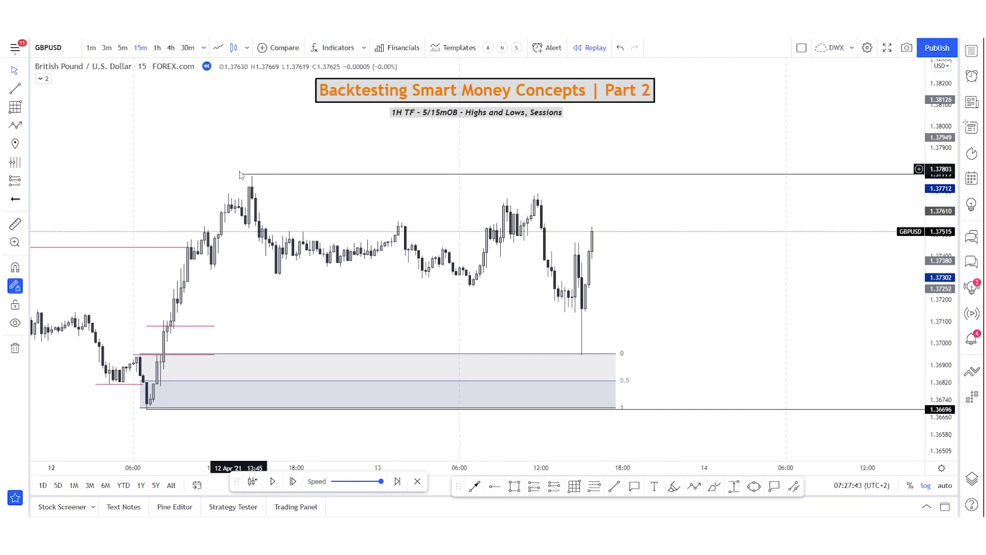
click(715, 486)
mouse_move(582, 342)
mouse_down()
mouse_move(577, 363)
mouse_move(586, 351)
mouse_up()
click(606, 172)
key(ctrl+z)
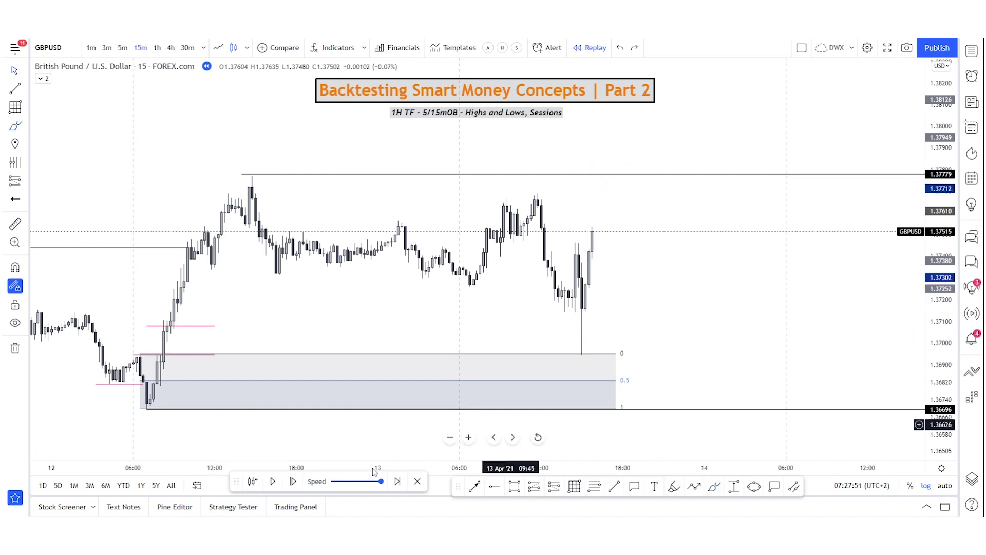
Advance the 15-minute replay candle by candle to about 07:00 on 14 April, at the 1.37779 high
click(293, 481)
click(293, 482)
click(292, 482)
click(293, 481)
click(293, 481)
click(292, 481)
click(293, 482)
click(293, 481)
click(293, 482)
click(293, 482)
click(293, 481)
click(293, 481)
click(293, 482)
click(293, 481)
click(293, 481)
click(292, 481)
click(293, 482)
click(293, 481)
click(292, 481)
click(293, 482)
click(293, 482)
click(292, 481)
click(293, 481)
click(293, 482)
click(293, 482)
click(293, 481)
click(293, 481)
click(293, 481)
click(293, 482)
click(293, 482)
click(293, 482)
click(293, 481)
click(293, 481)
click(293, 481)
click(293, 481)
click(292, 481)
click(293, 482)
click(293, 481)
click(293, 481)
click(293, 481)
click(293, 481)
click(293, 482)
click(293, 482)
click(293, 481)
click(293, 481)
click(292, 481)
click(293, 481)
click(293, 481)
click(293, 481)
click(292, 481)
click(293, 481)
click(293, 482)
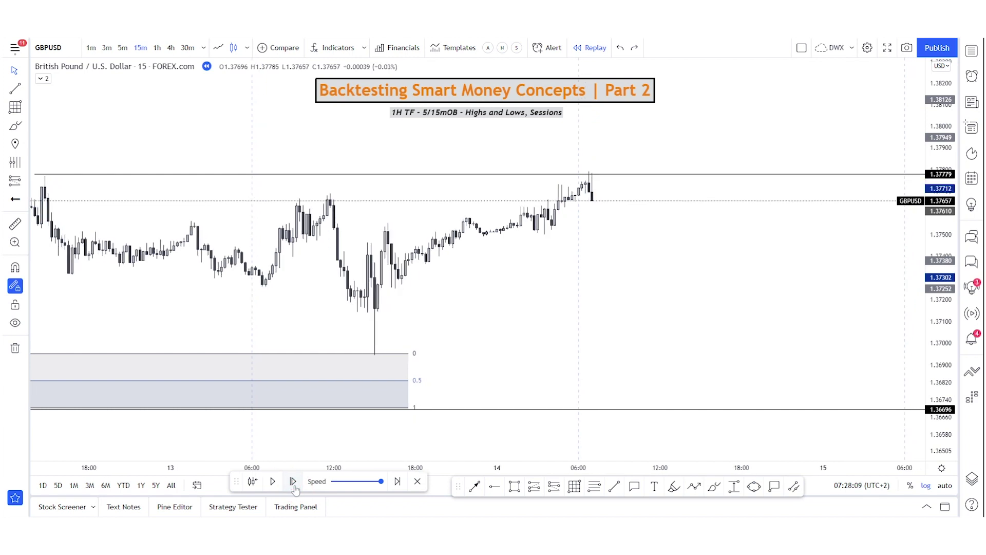
click(293, 481)
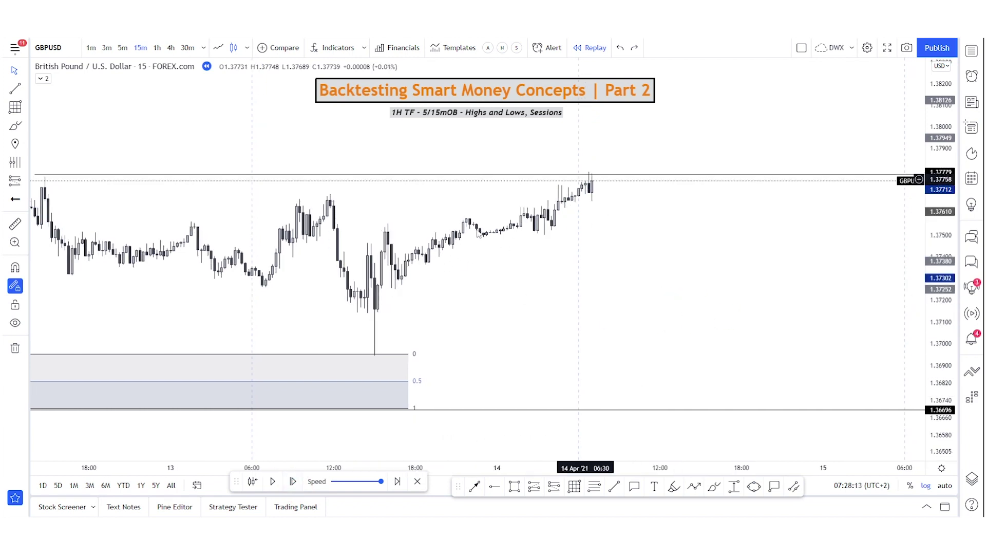
Switch the chart back to the 1-hour interval with the swings from 8 to 14 April in view
drag(528, 293, 649, 341)
text(60)
key(Return)
scroll(581, 337, up, 2)
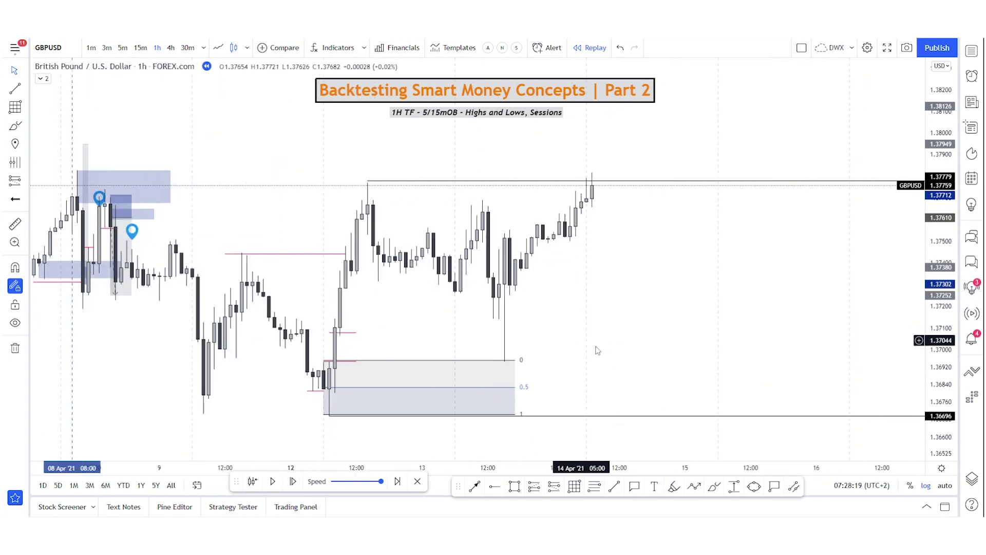
scroll(604, 332, up, 1)
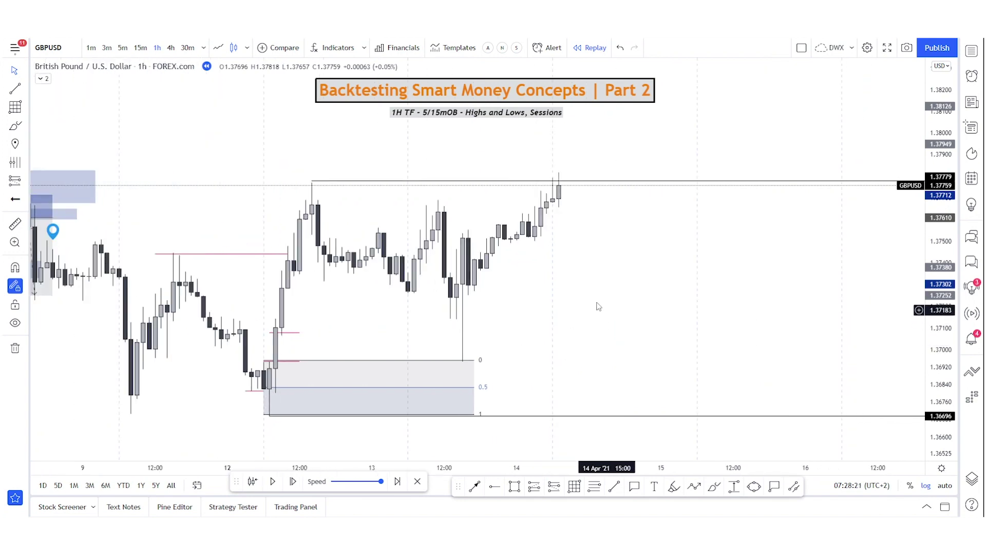
drag(626, 324, 743, 358)
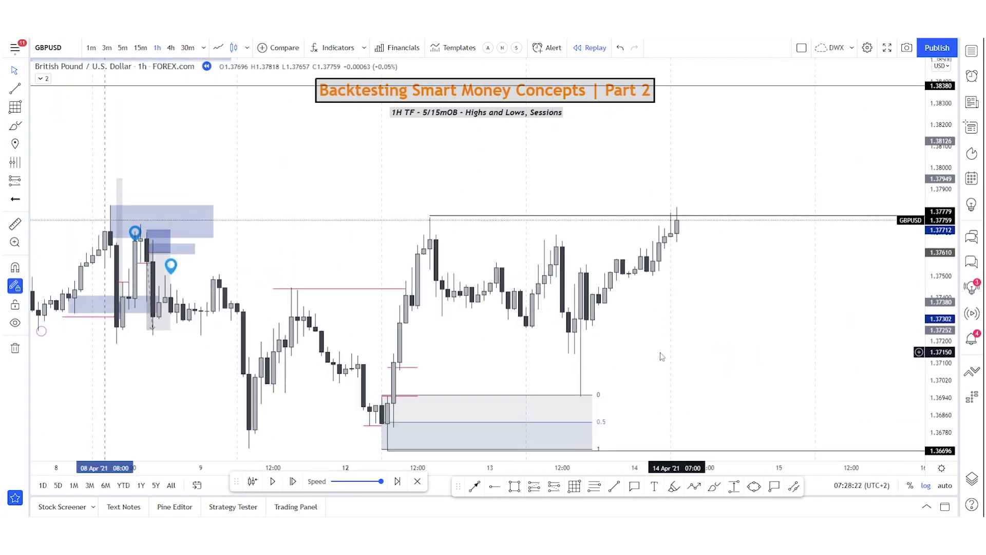
drag(612, 335, 592, 328)
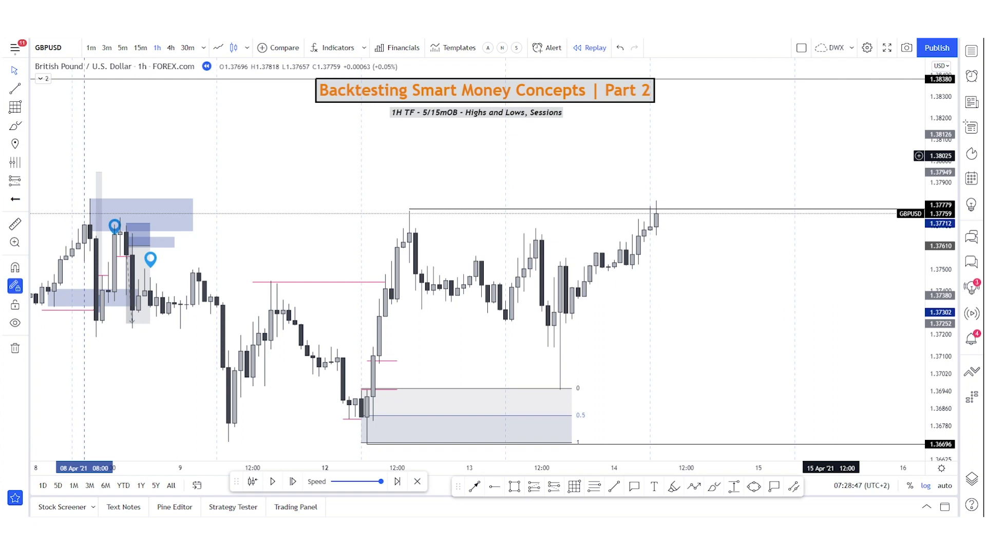
click(733, 156)
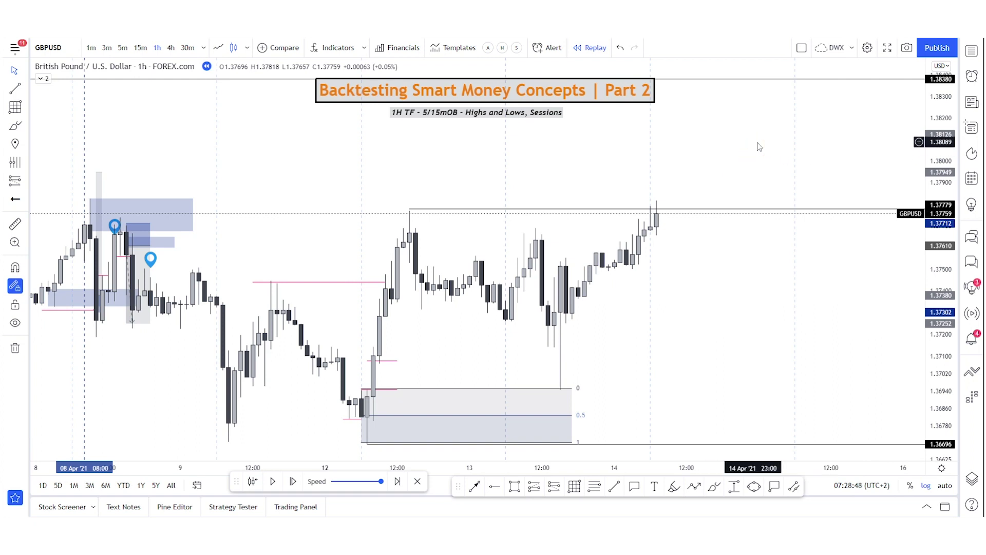